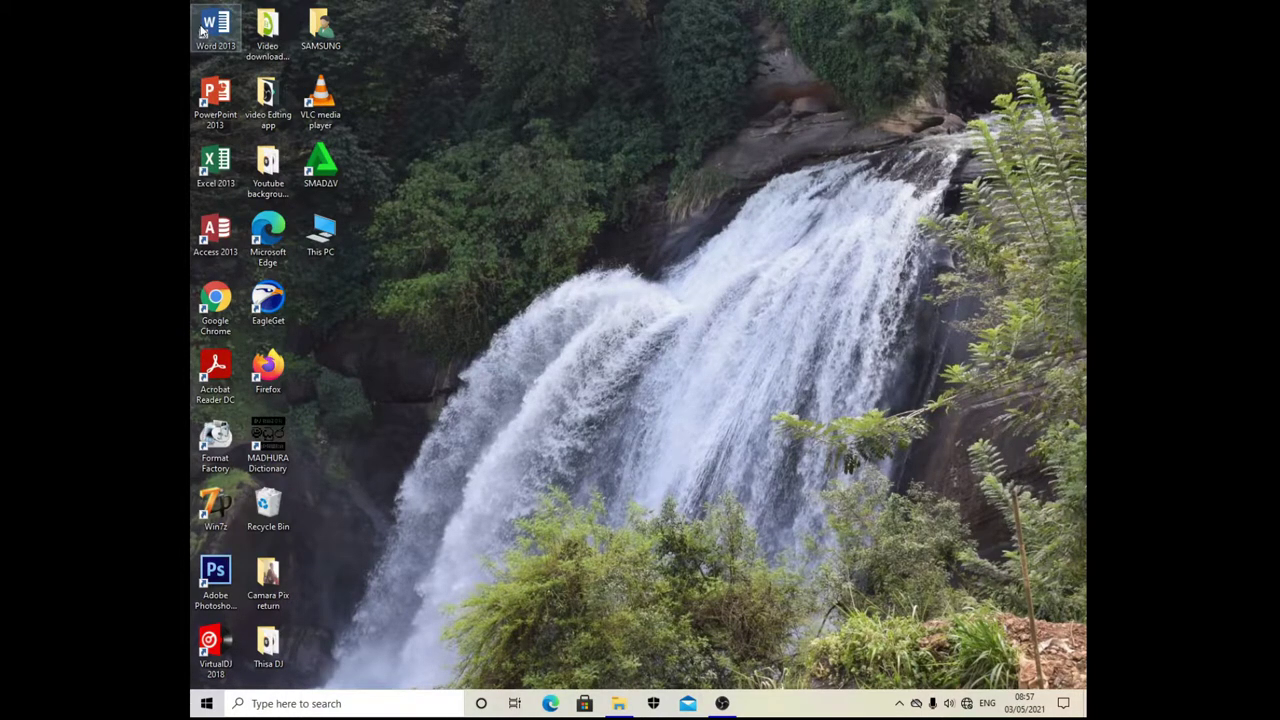
# Step: Open a blank Word 2013 document, close Word, then relaunch it to the start screen
pyautogui.click(202, 31)
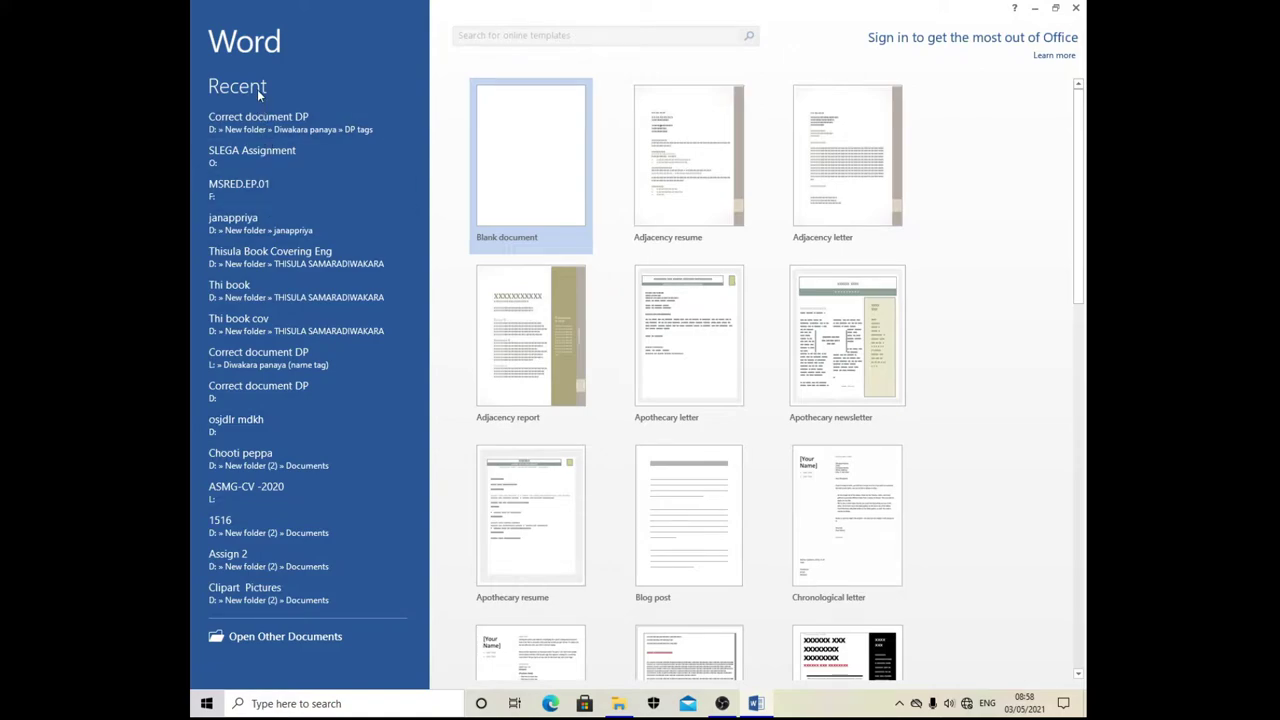
pyautogui.click(494, 143)
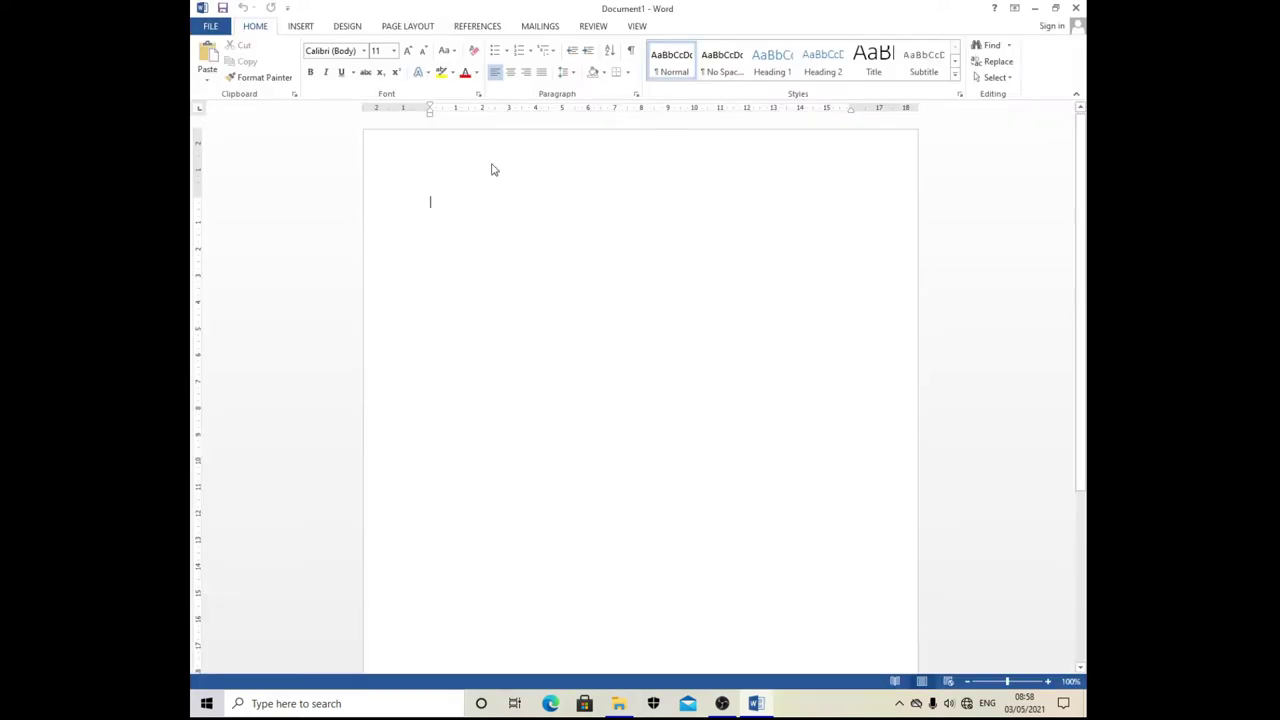
pyautogui.click(1076, 7)
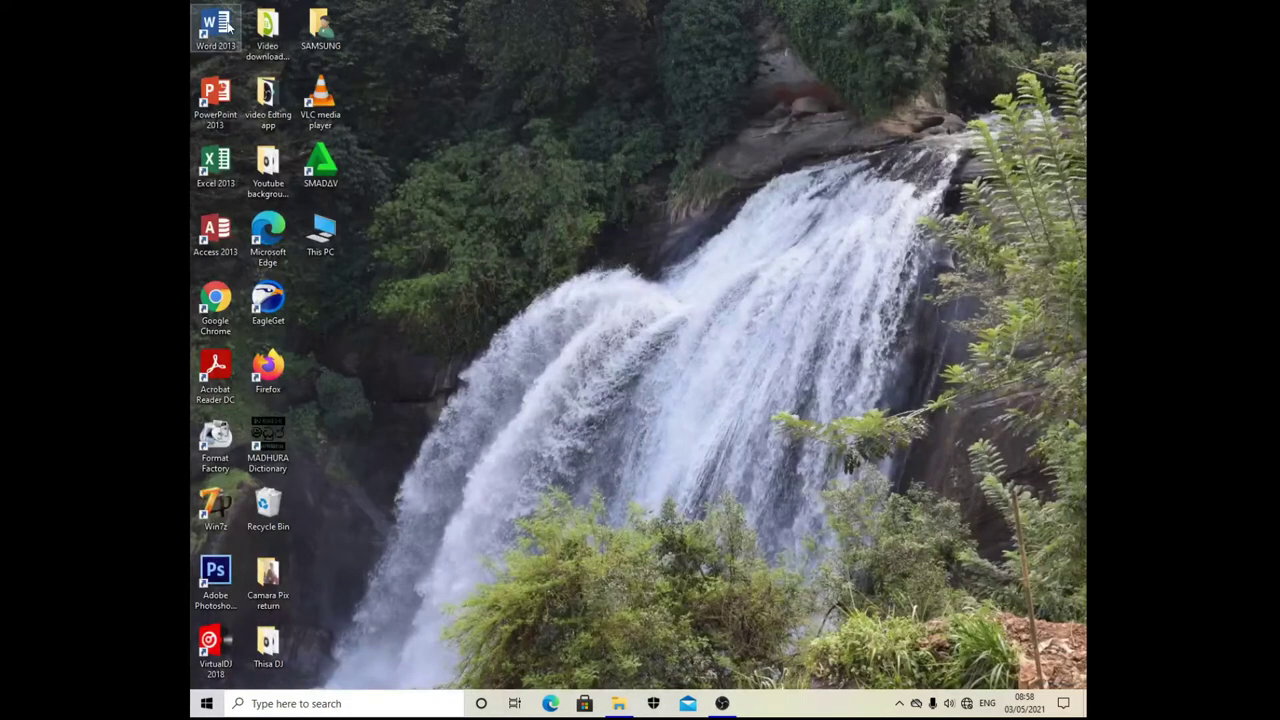
pyautogui.doubleClick(216, 27)
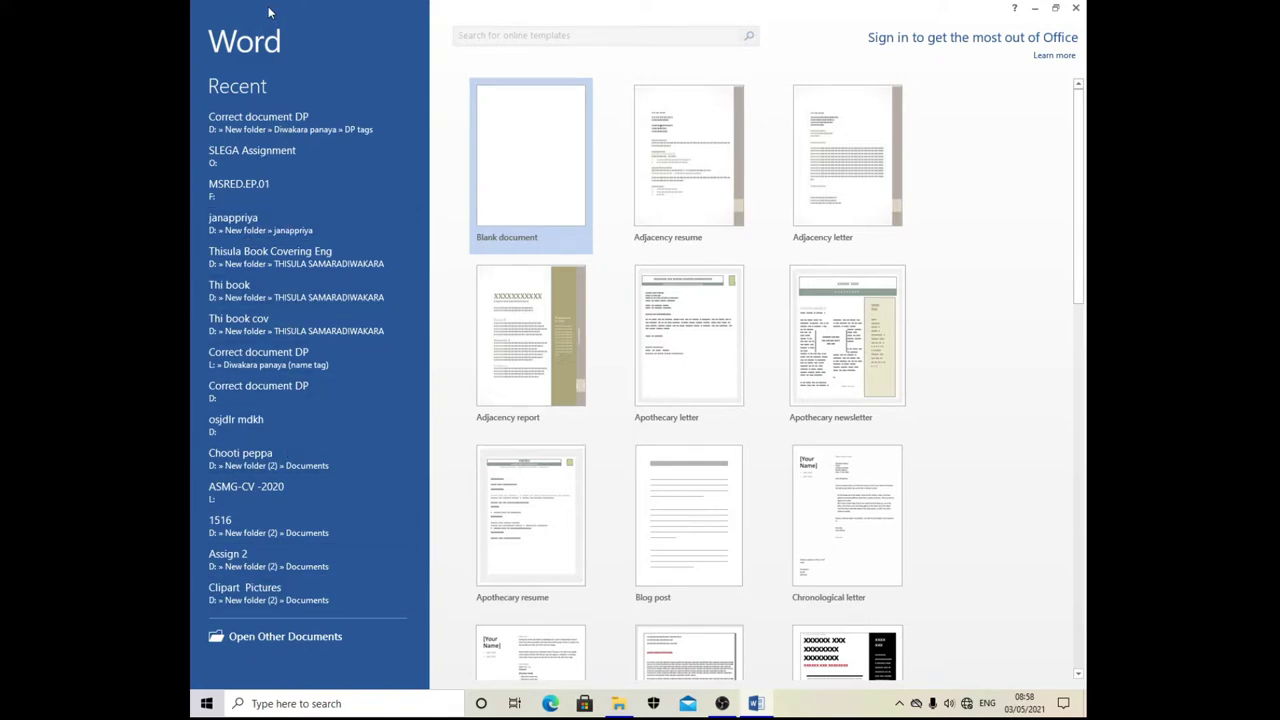
# Step: Create a blank document, look at the INSERT and HOME ribbons, then minimize Word
pyautogui.click(531, 176)
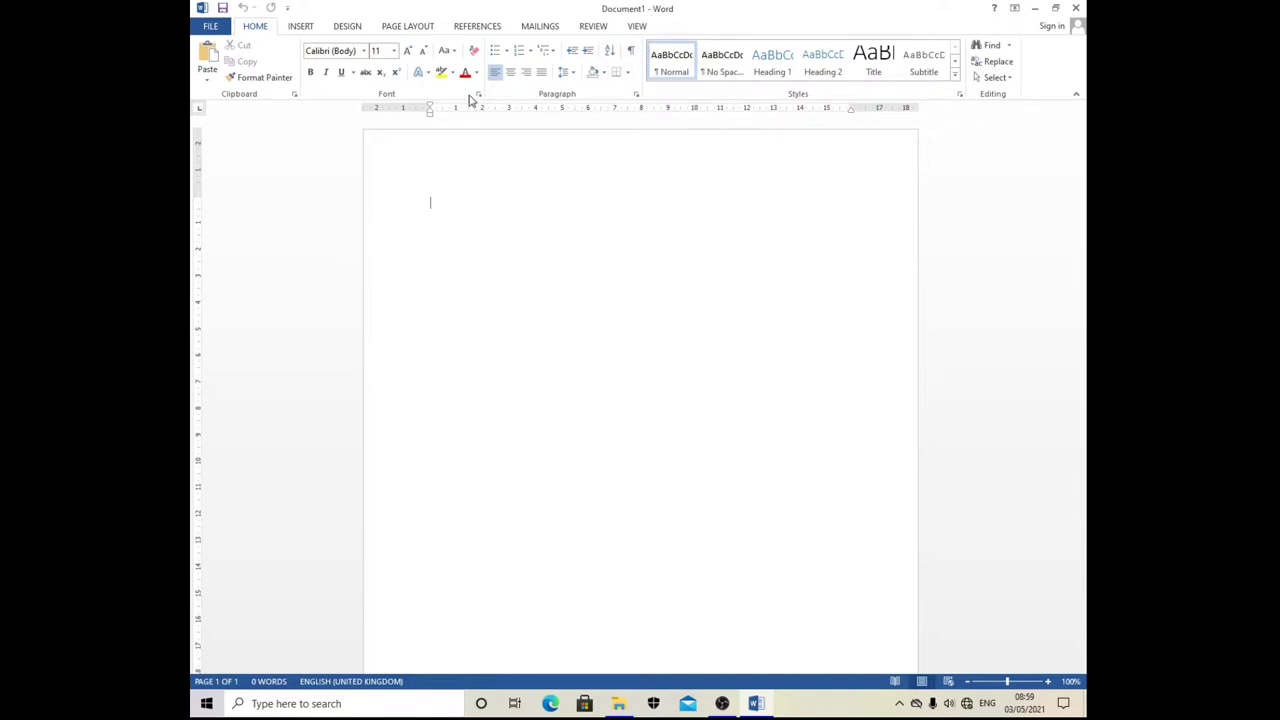
pyautogui.click(300, 26)
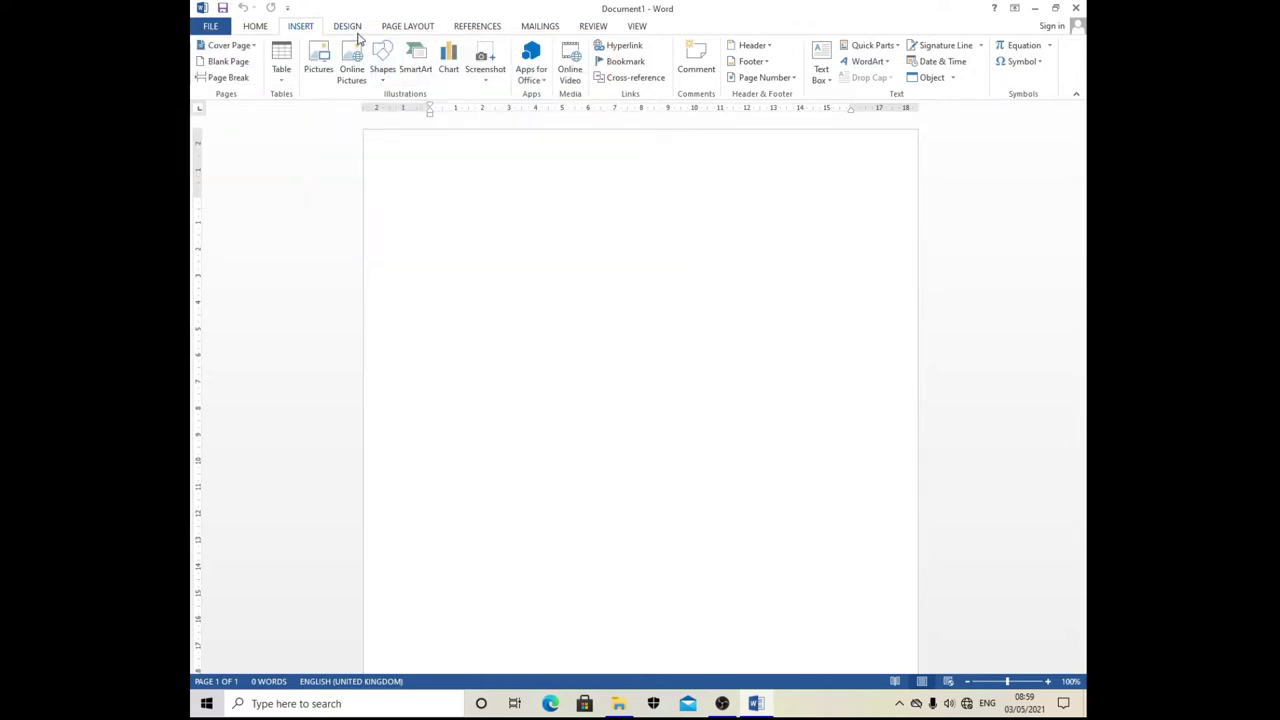
pyautogui.click(265, 28)
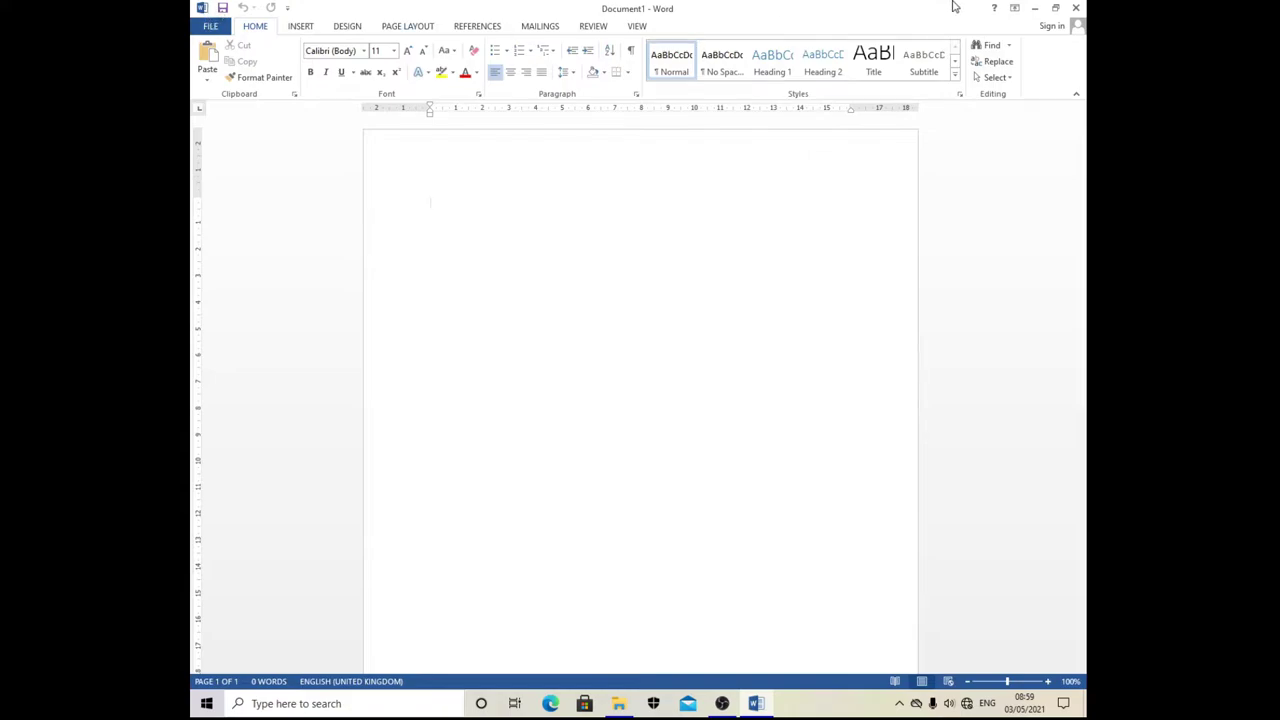
pyautogui.click(1034, 8)
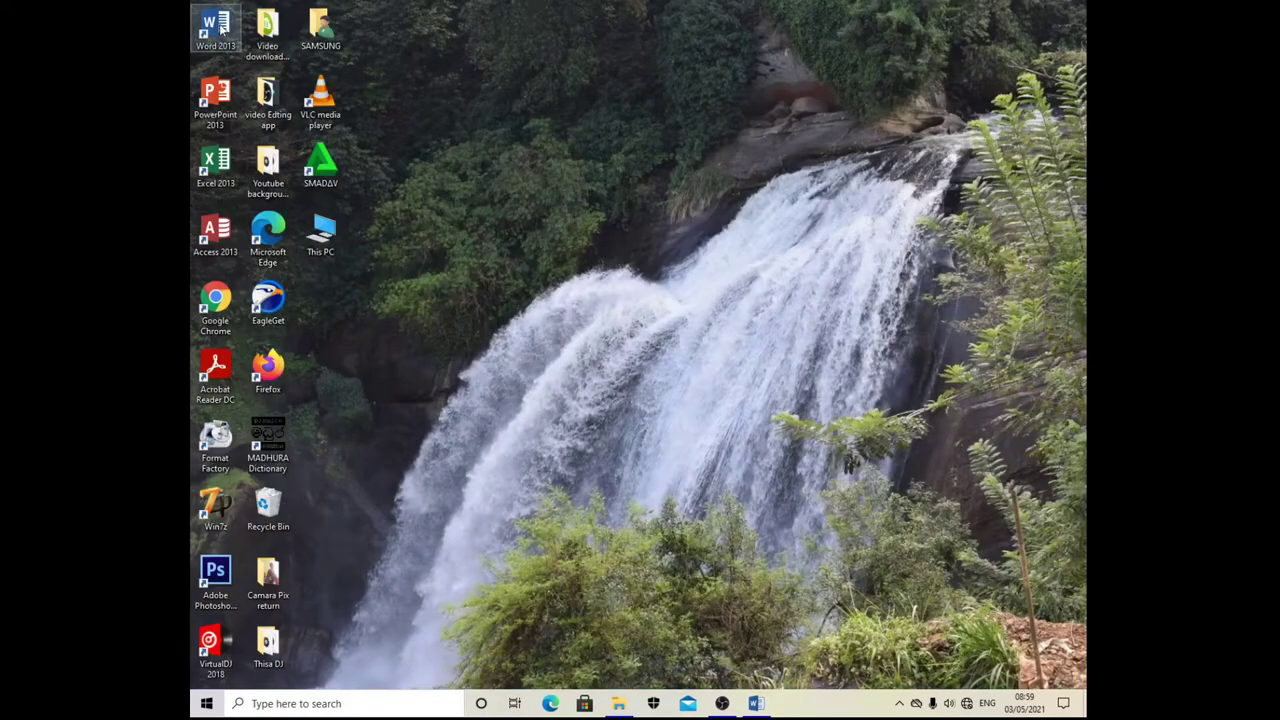
# Step: Restore Document1 from the taskbar, browse FILE's recent documents list, and return to editing
pyautogui.click(757, 703)
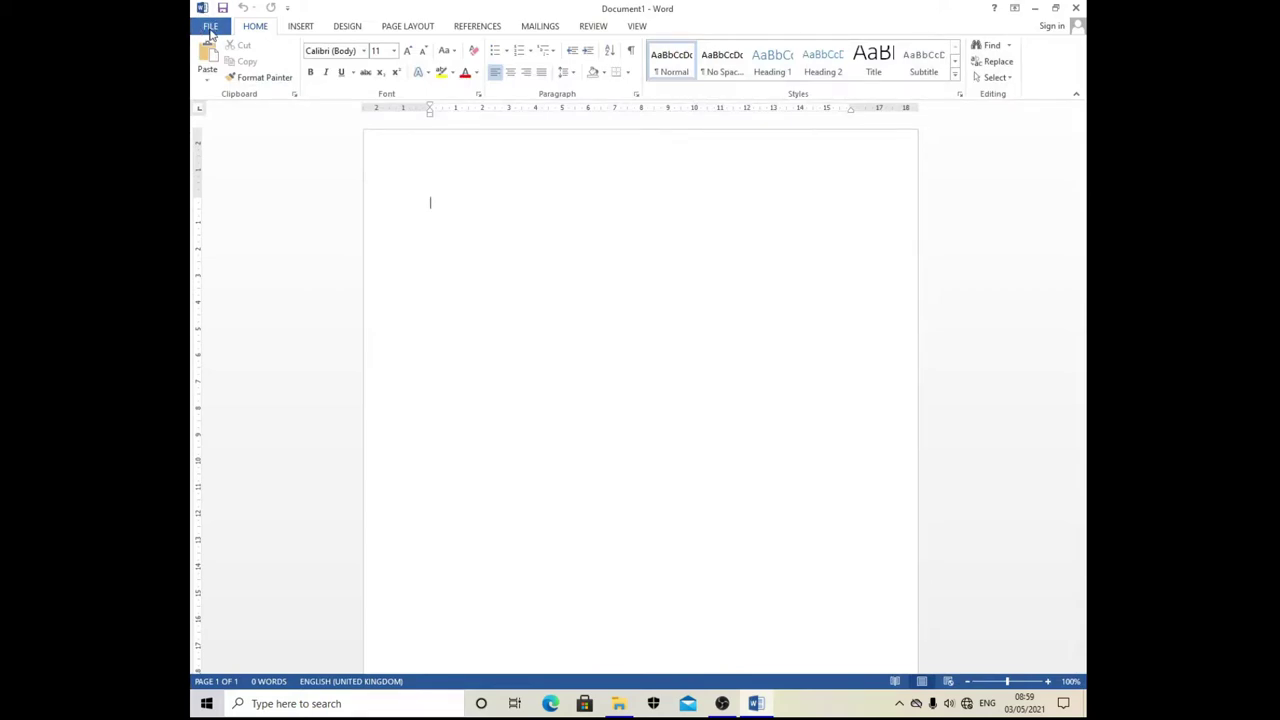
pyautogui.click(211, 31)
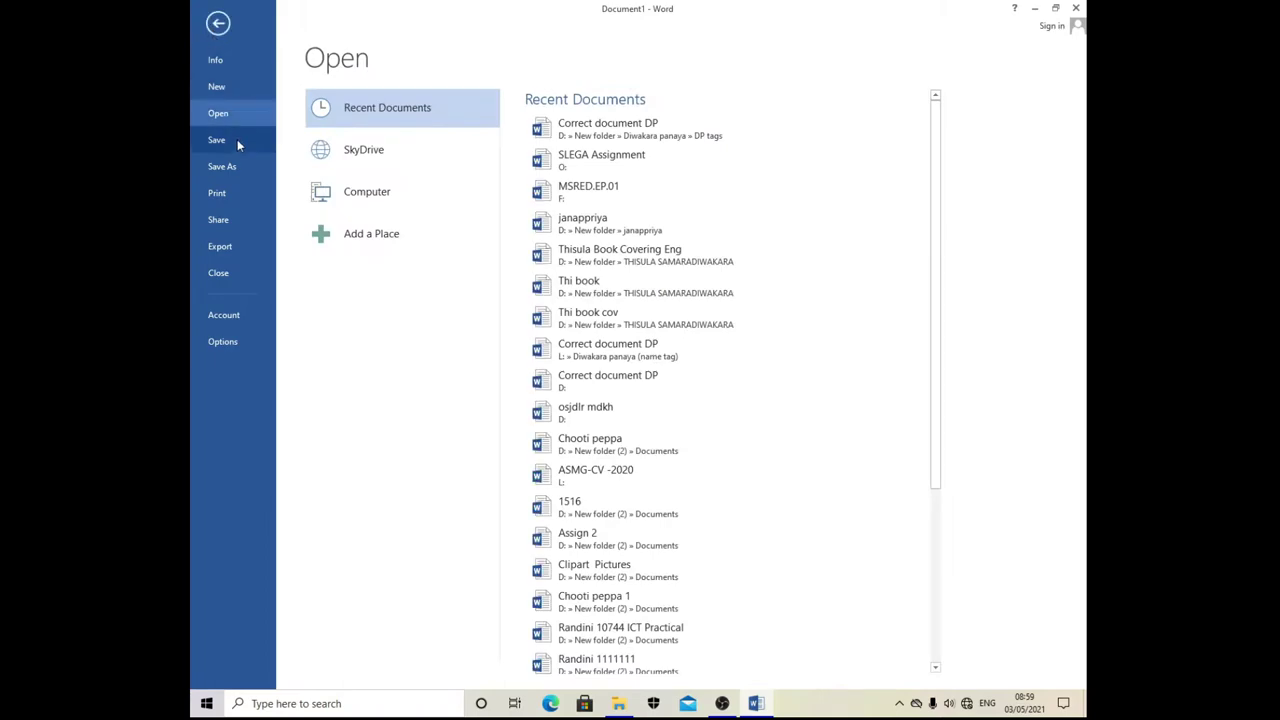
pyautogui.scroll(-3, 604, 487)
pyautogui.scroll(-2, 604, 487)
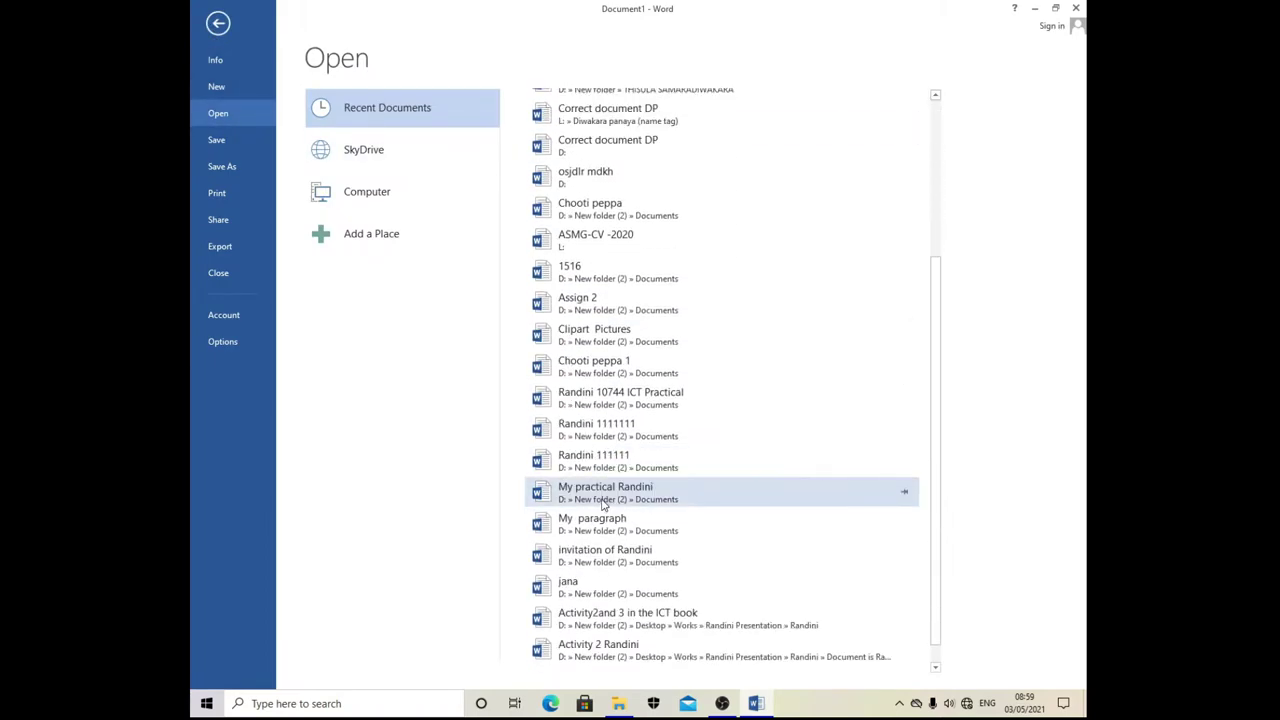
pyautogui.scroll(5, 604, 480)
pyautogui.scroll(-6, 608, 455)
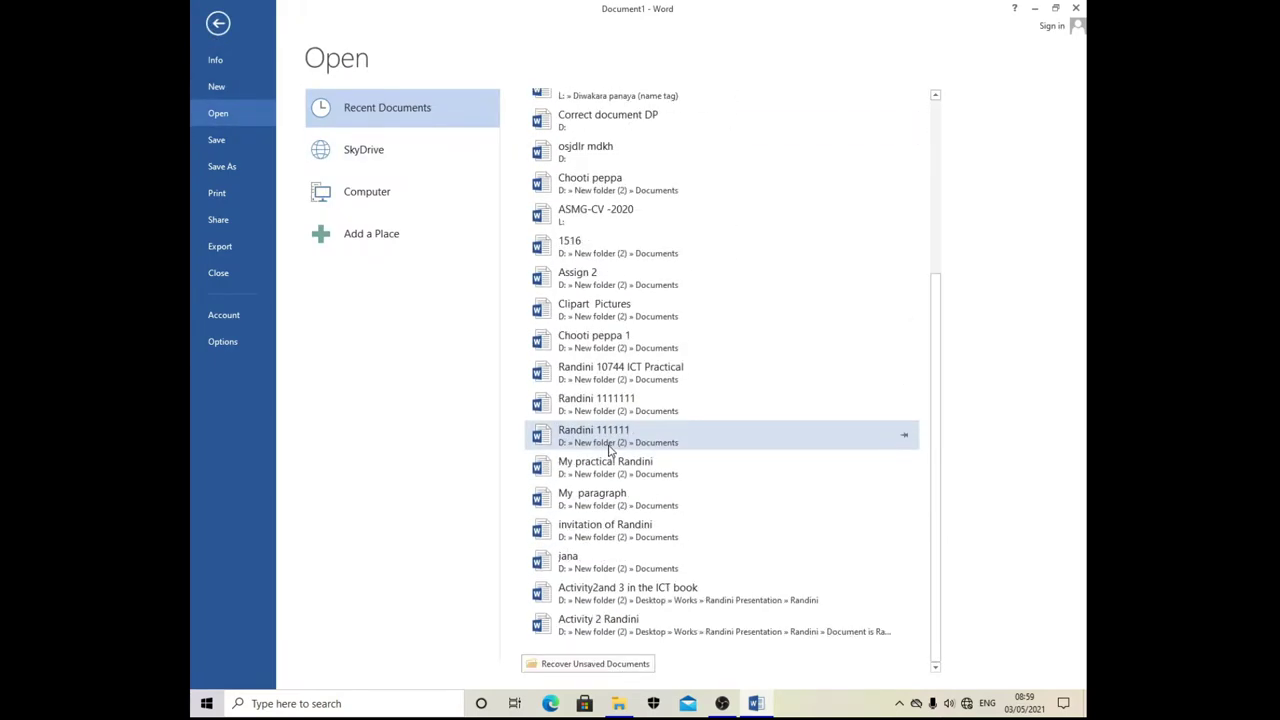
pyautogui.scroll(3, 608, 447)
pyautogui.scroll(-3, 612, 452)
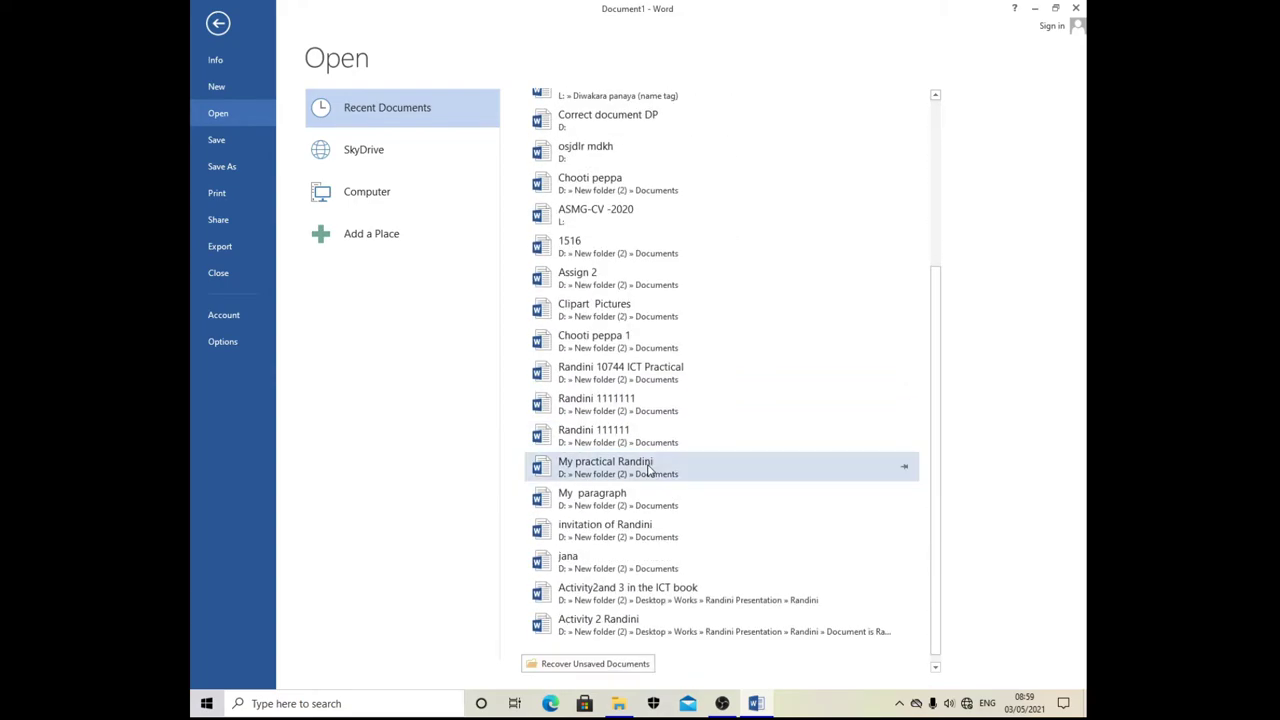
pyautogui.click(216, 26)
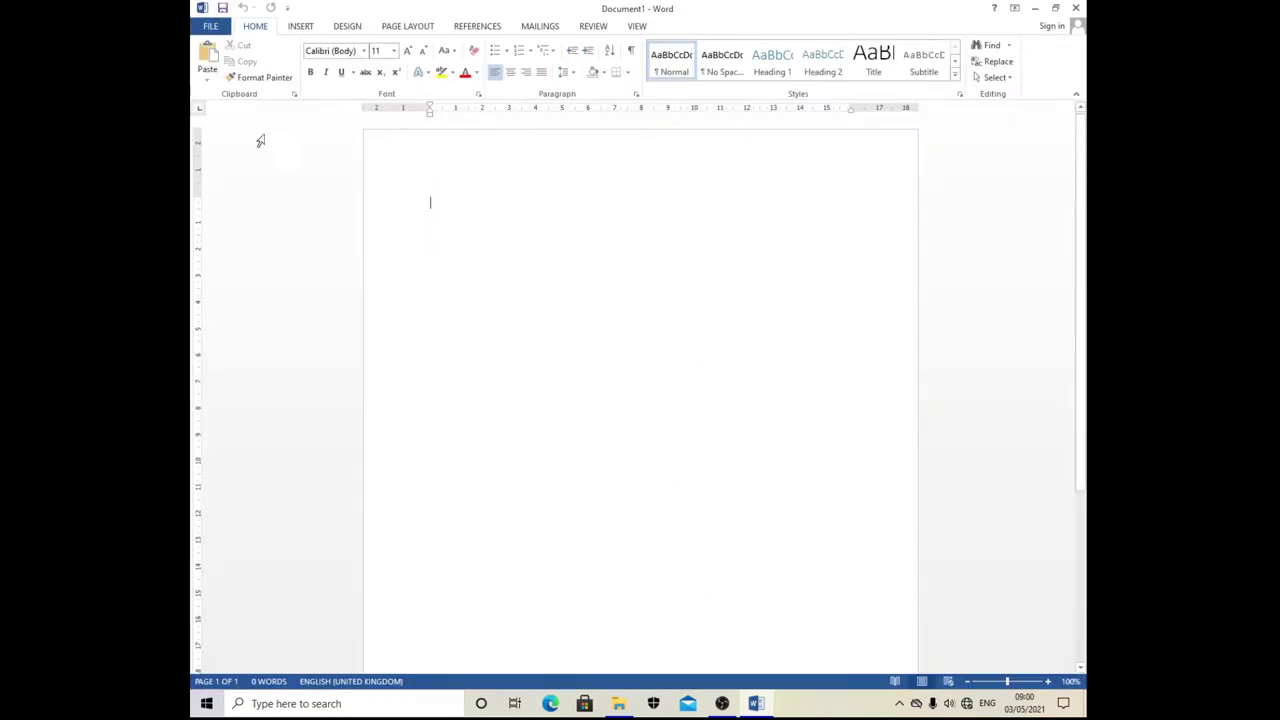
pyautogui.click(211, 26)
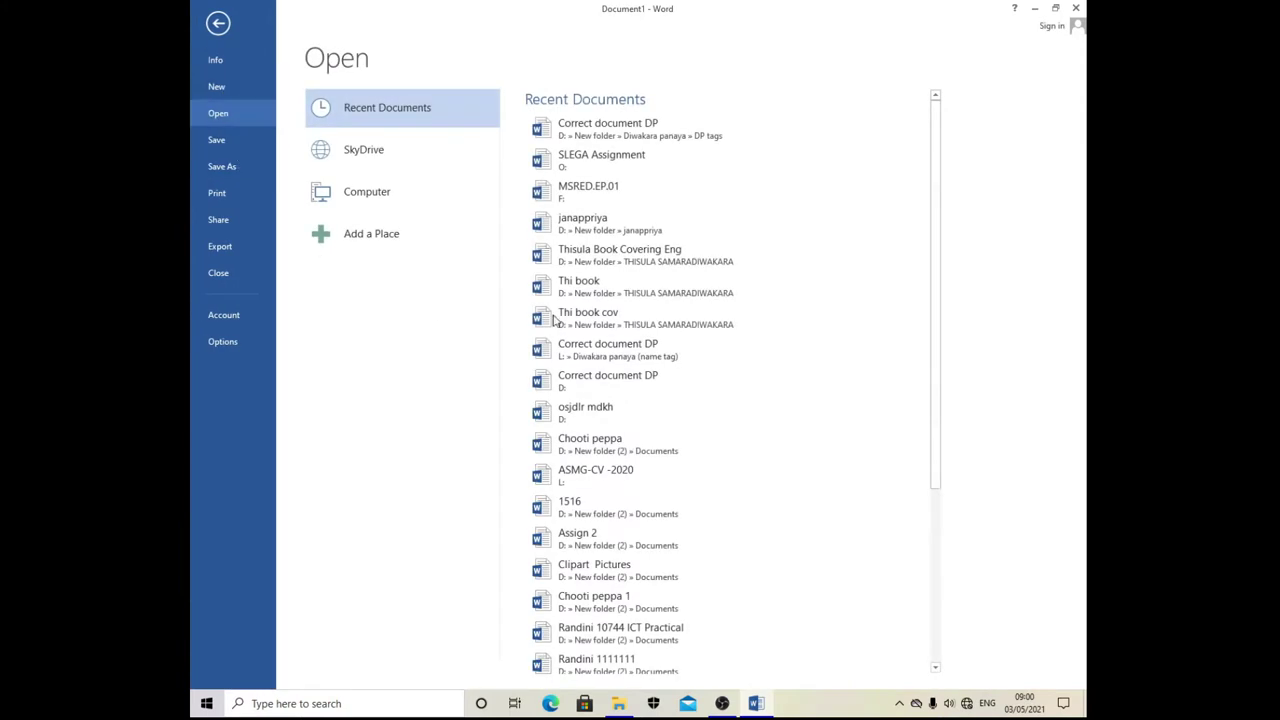
pyautogui.scroll(-3, 600, 318)
pyautogui.scroll(-2, 629, 320)
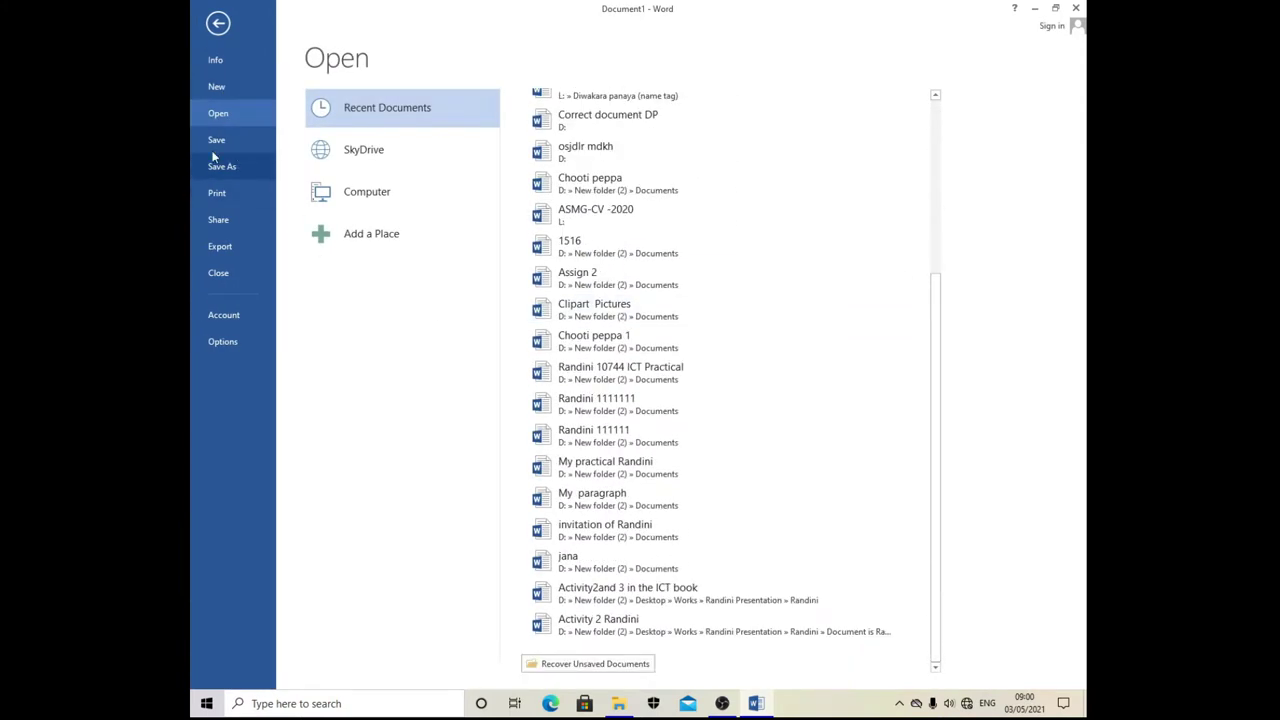
pyautogui.click(216, 24)
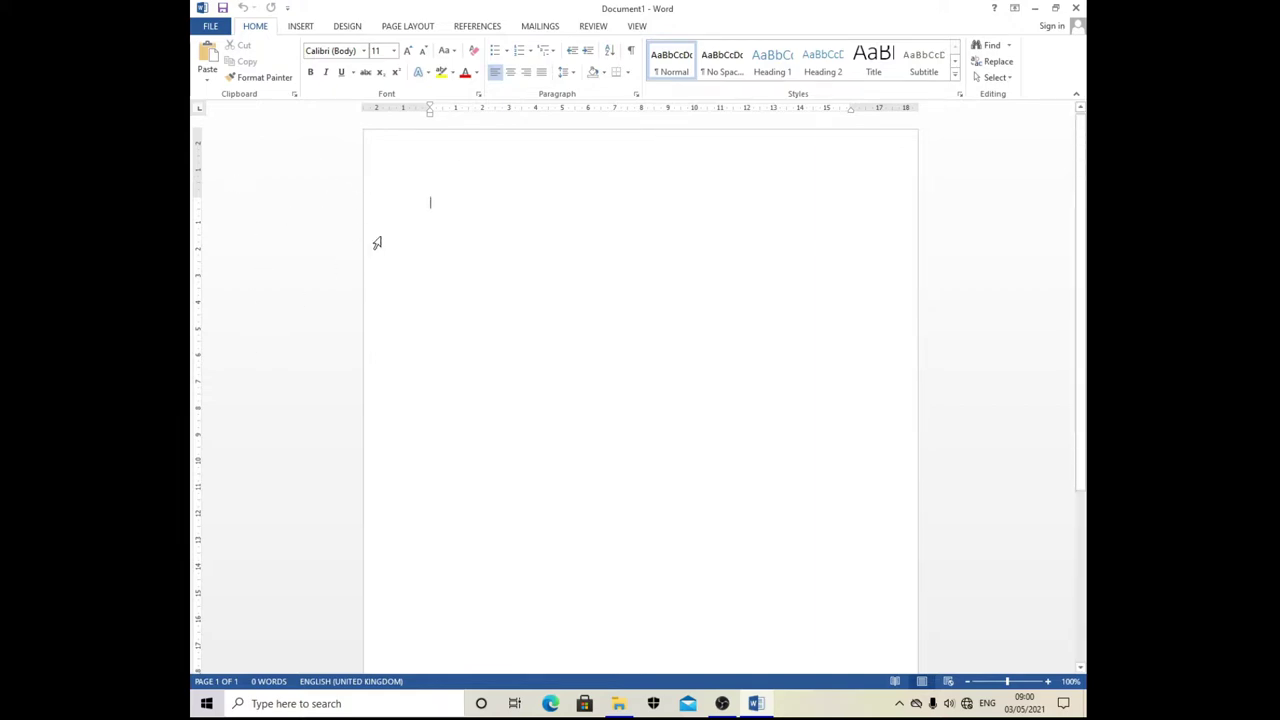
pyautogui.scroll(-5, 380, 245)
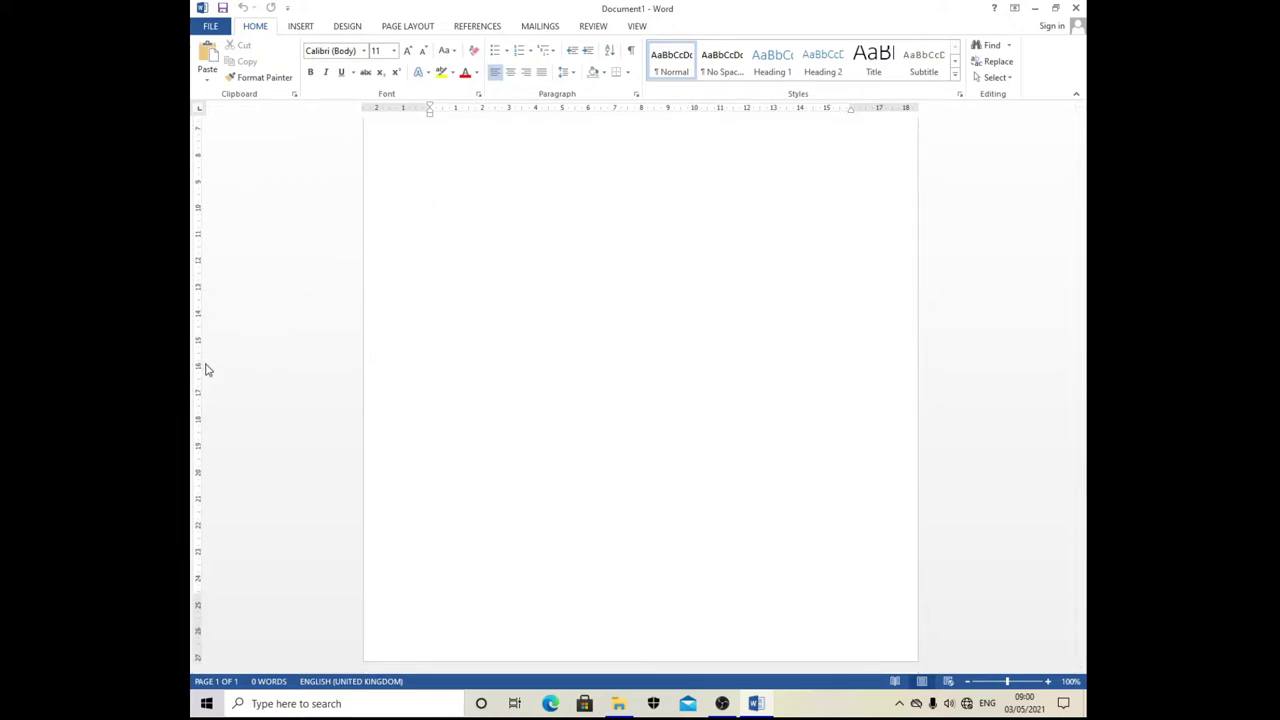
pyautogui.scroll(5, 1084, 425)
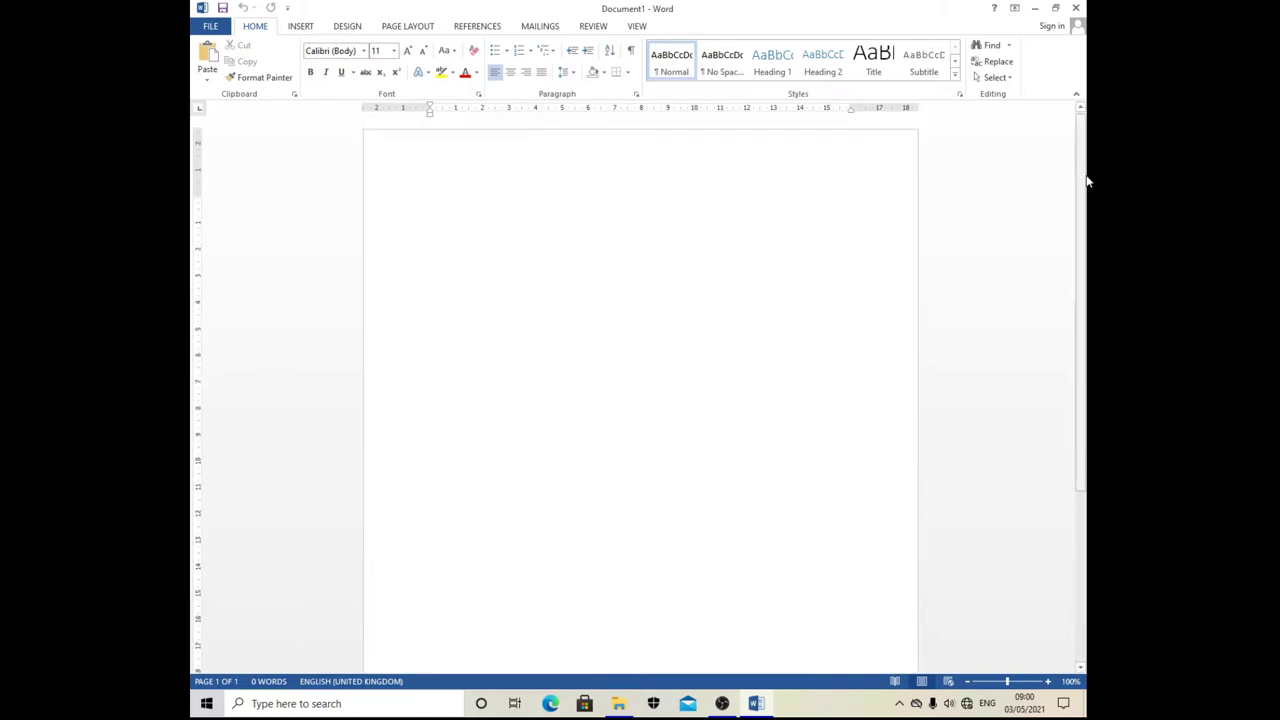
pyautogui.moveTo(1080, 176); pyautogui.dragTo(1082, 87)
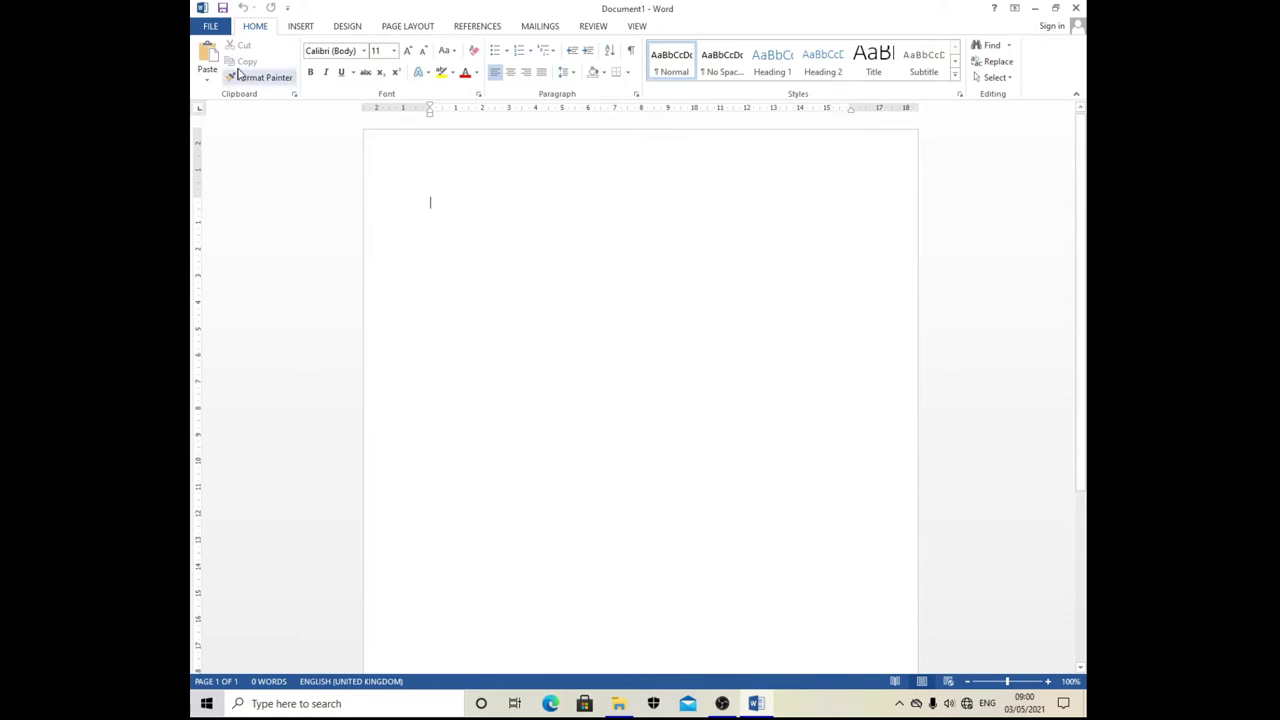
pyautogui.click(295, 26)
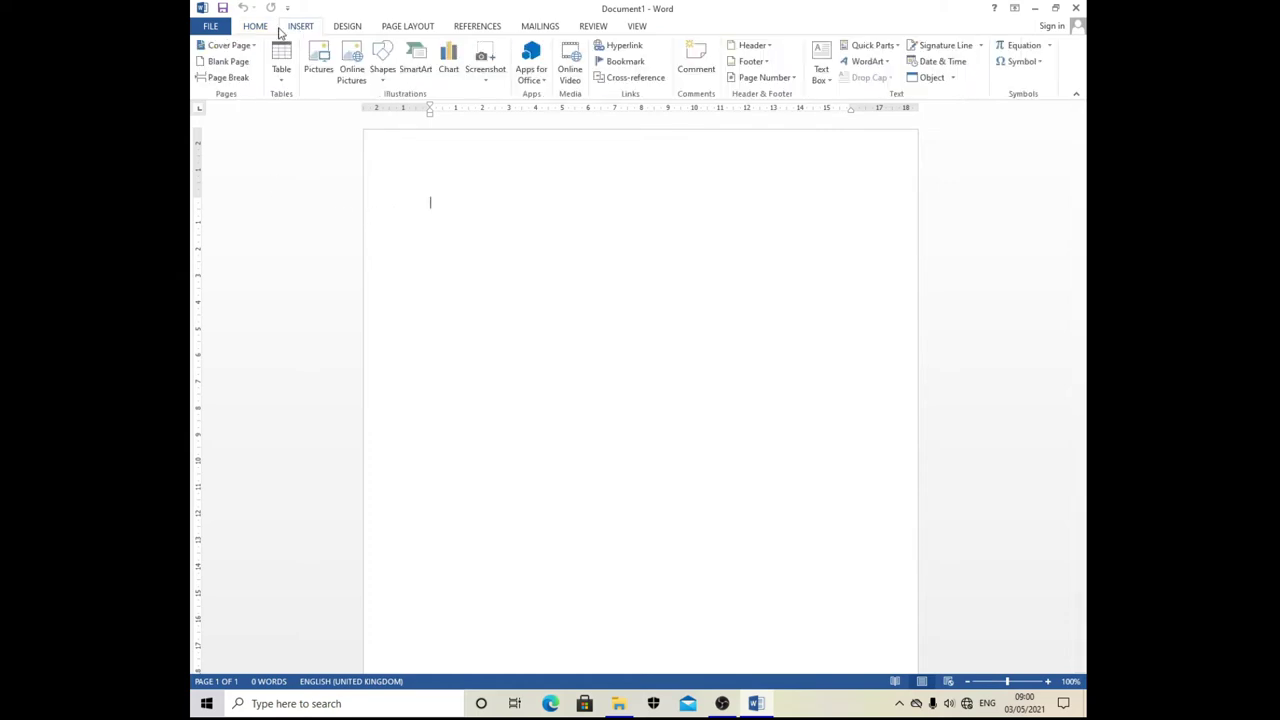
pyautogui.click(258, 30)
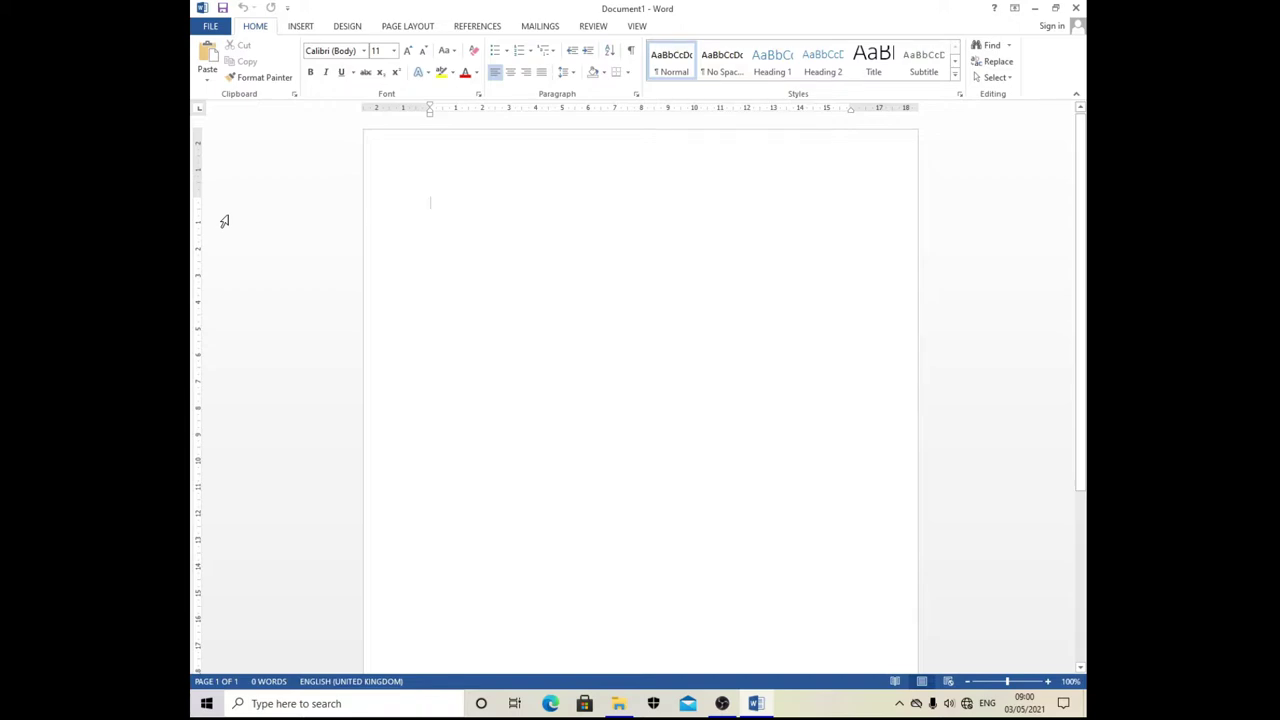
pyautogui.click(208, 84)
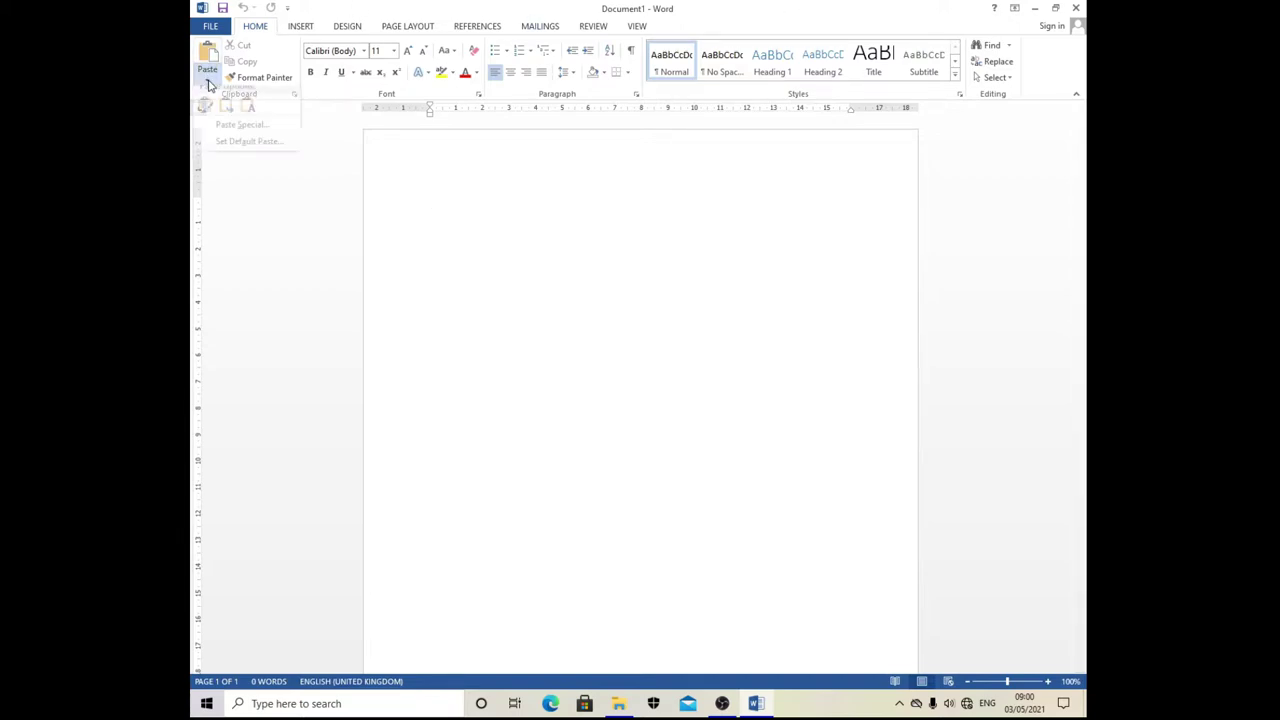
pyautogui.click(208, 84)
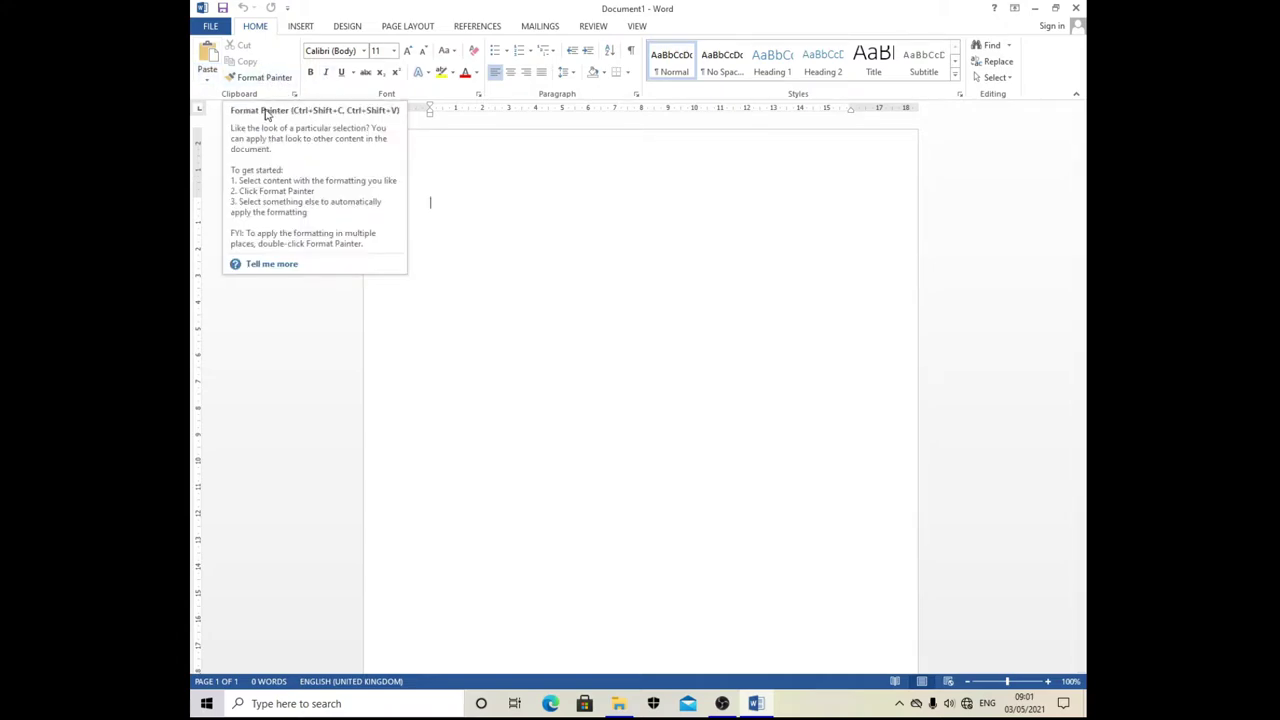
pyautogui.click(259, 85)
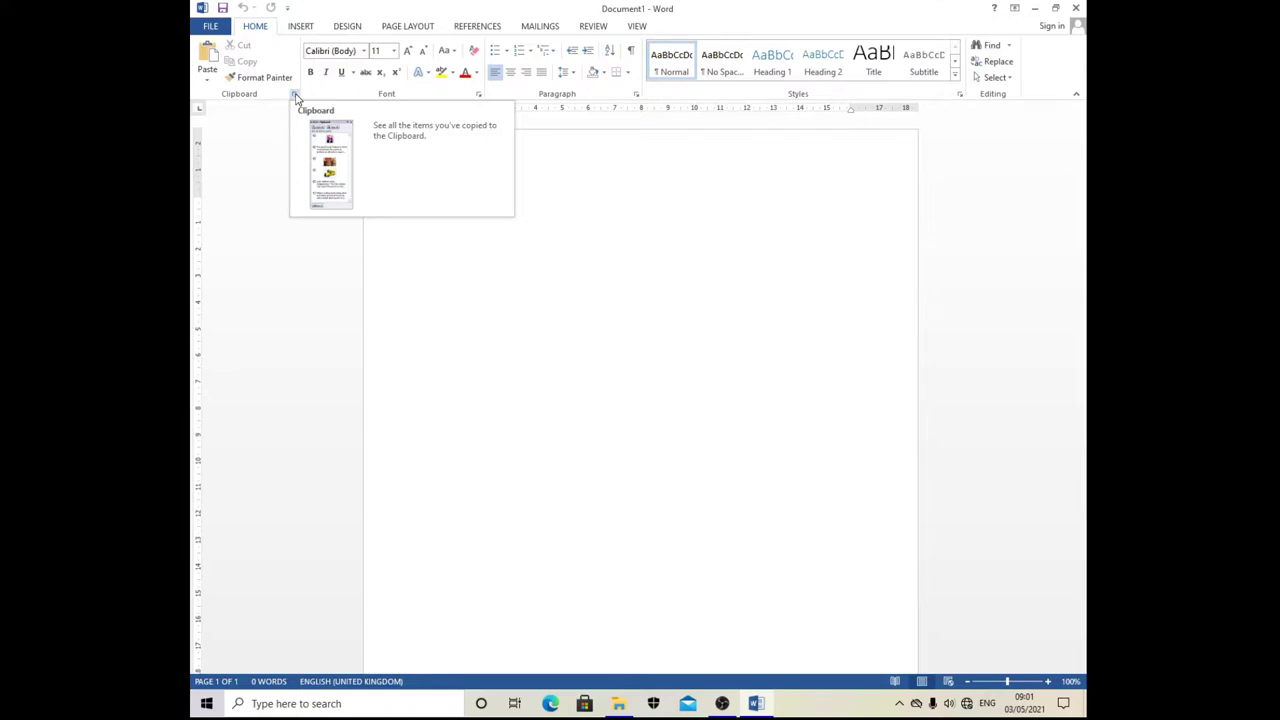
pyautogui.click(295, 94)
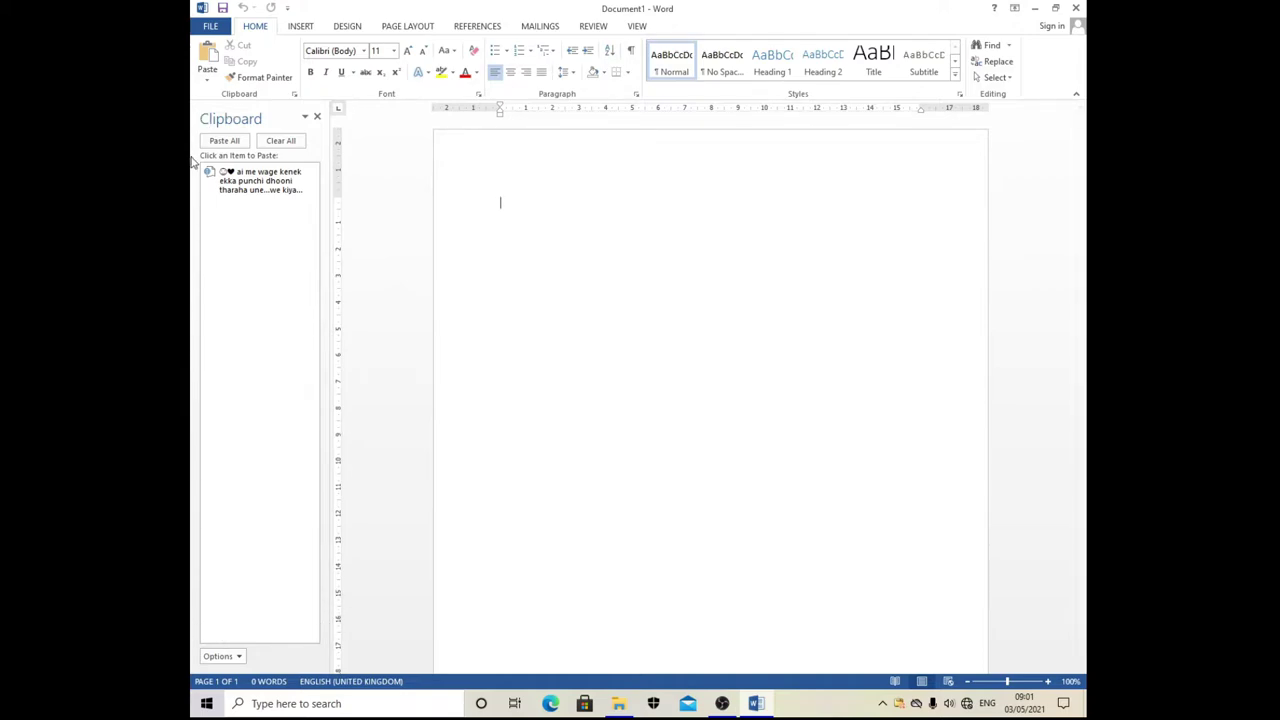
pyautogui.moveTo(255, 180)
pyautogui.click(317, 116)
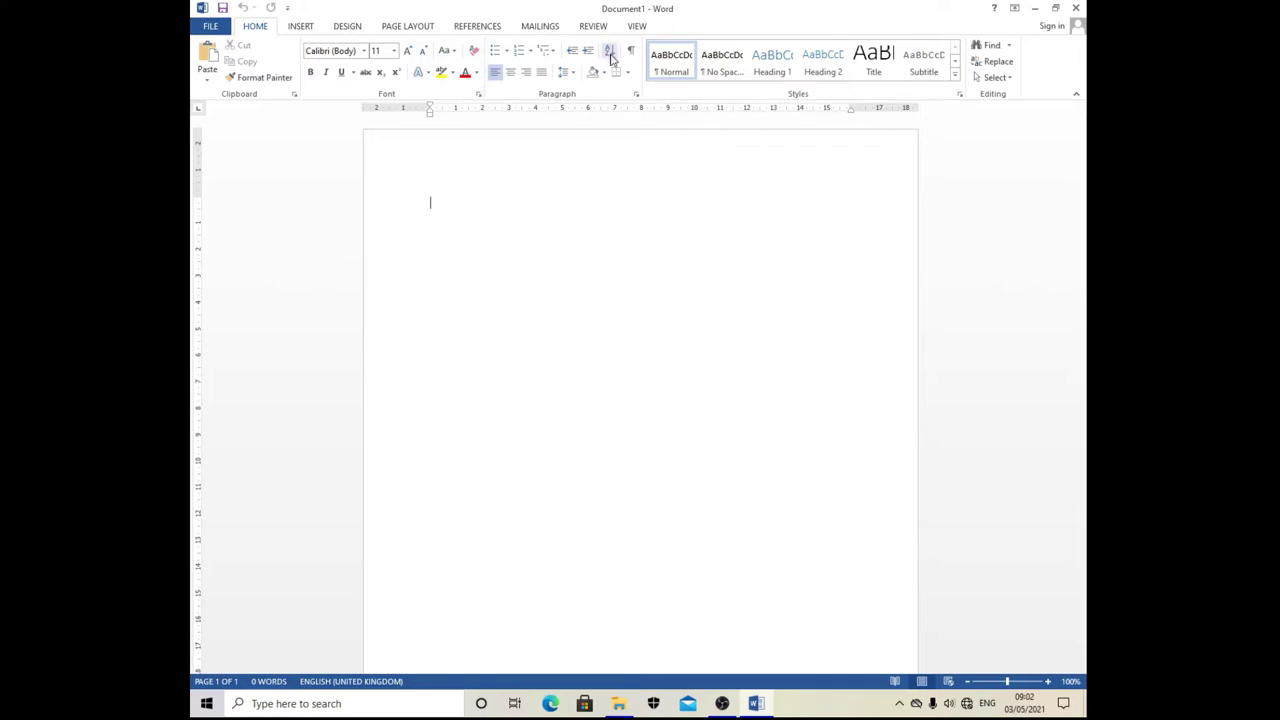
# Step: Scroll through the Home tab's Font list and close it without choosing a font
pyautogui.click(366, 53)
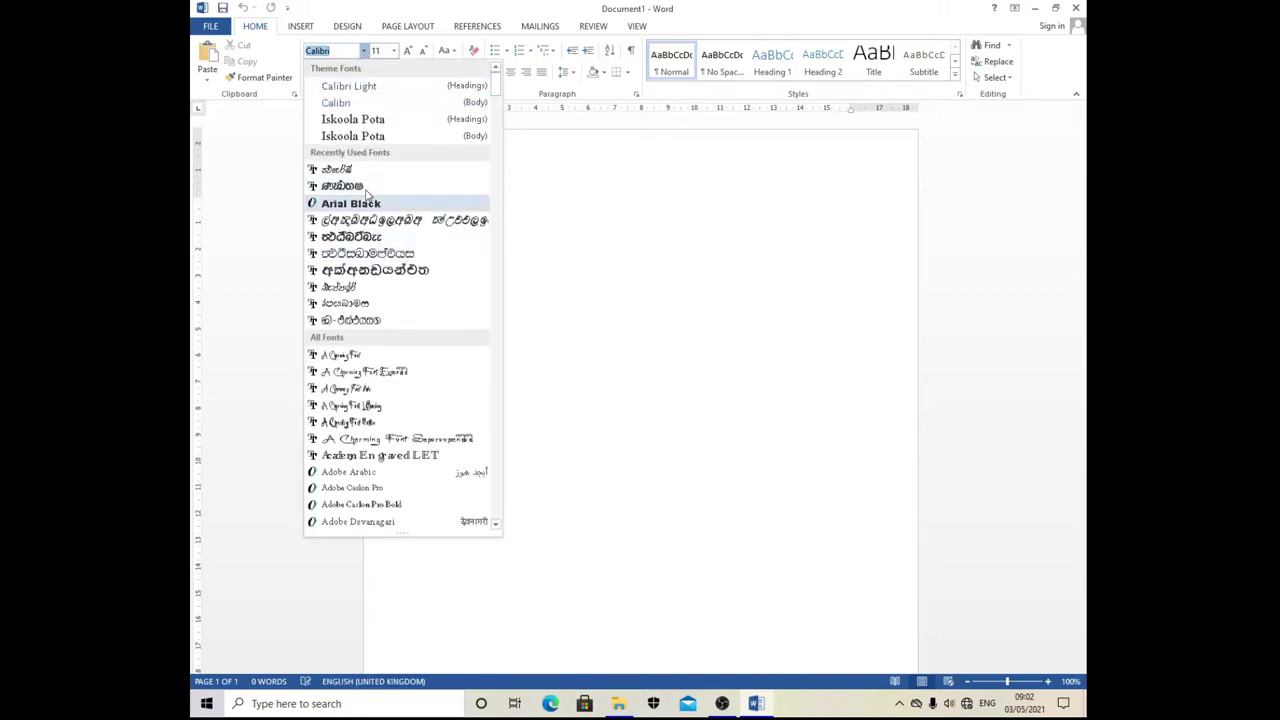
pyautogui.scroll(-8, 388, 270)
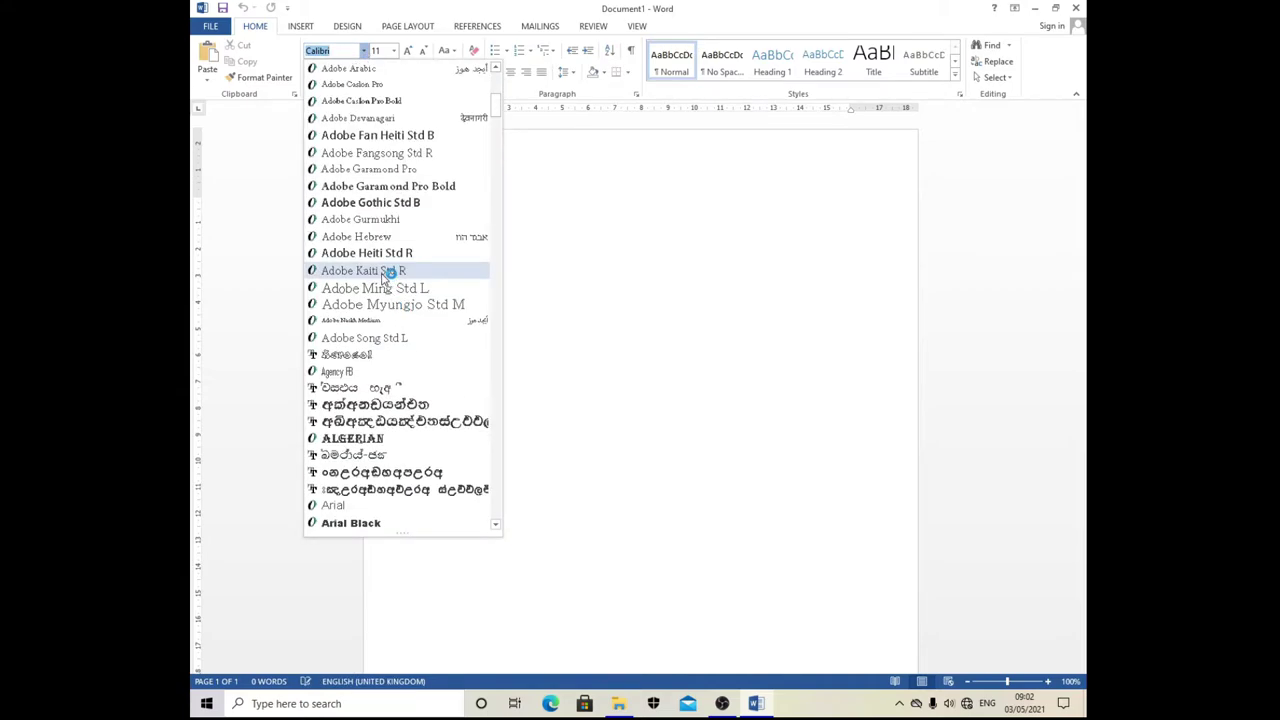
pyautogui.scroll(6, 388, 272)
pyautogui.scroll(2, 392, 230)
pyautogui.scroll(-8, 392, 208)
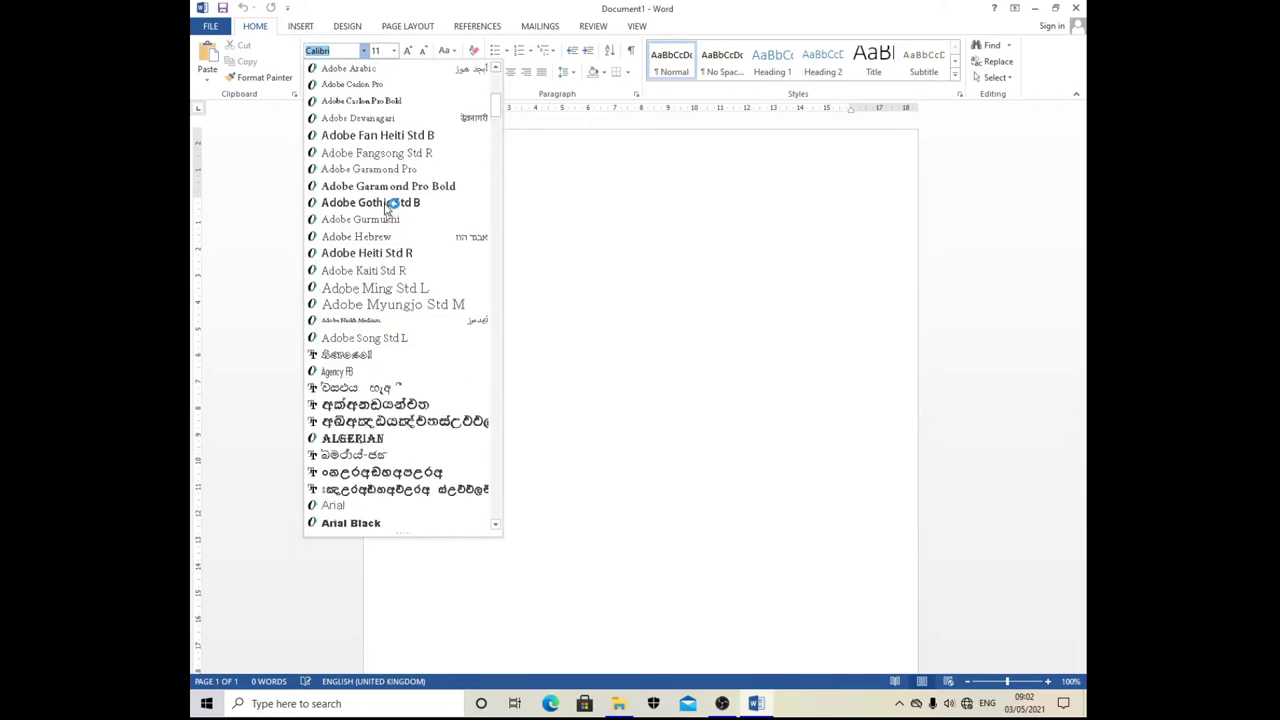
pyautogui.scroll(-5, 388, 205)
pyautogui.scroll(10, 390, 195)
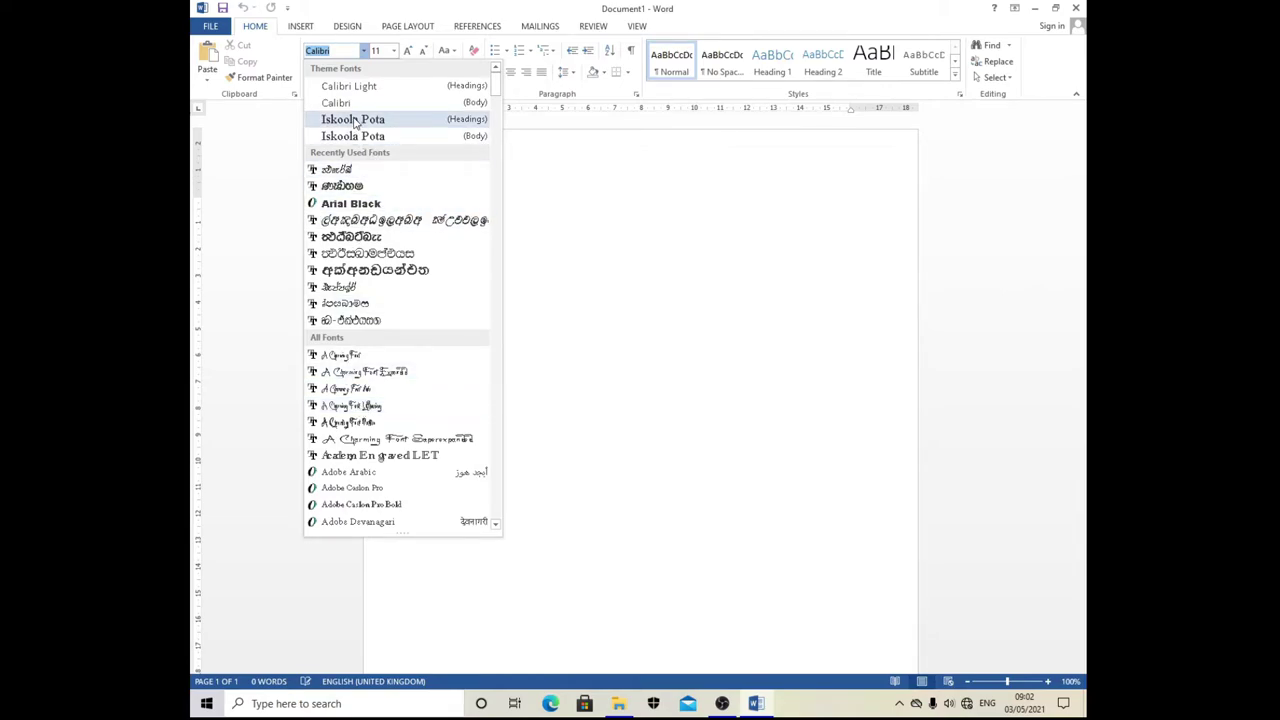
pyautogui.scroll(-6, 385, 170)
pyautogui.scroll(-5, 385, 185)
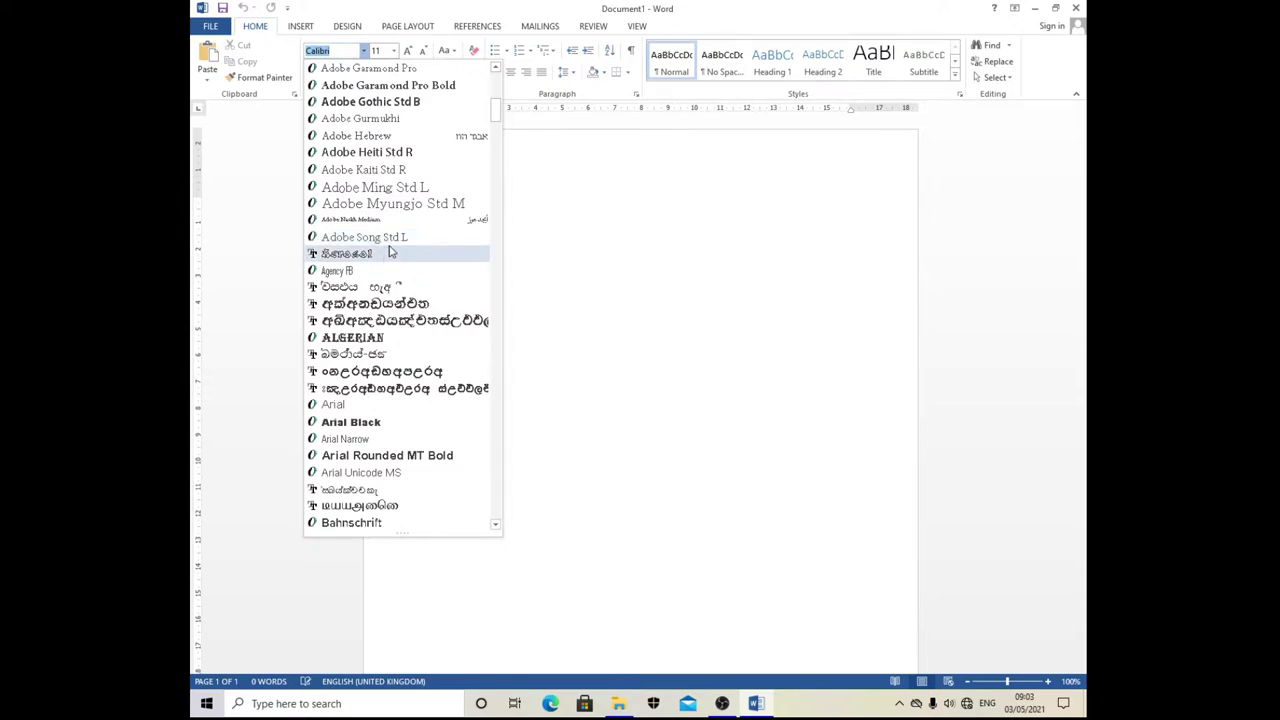
pyautogui.scroll(-2, 390, 252)
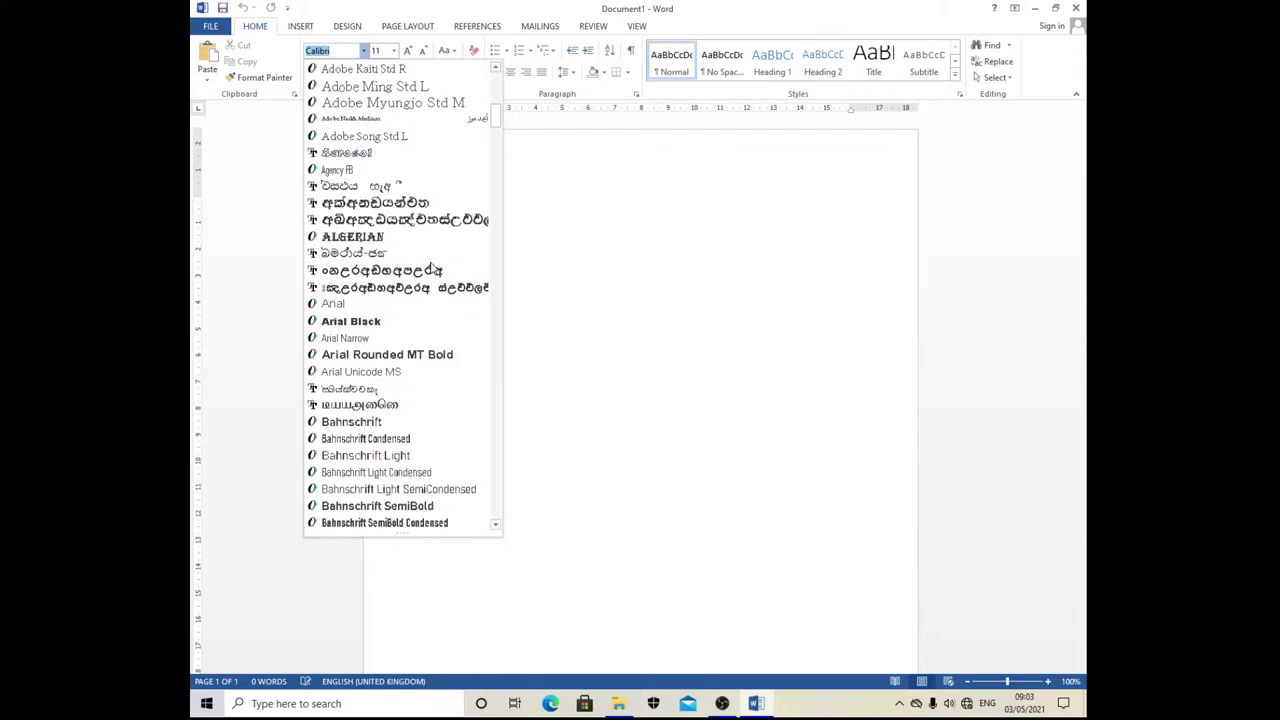
pyautogui.scroll(-8, 430, 260)
pyautogui.scroll(-8, 474, 266)
pyautogui.scroll(6, 437, 266)
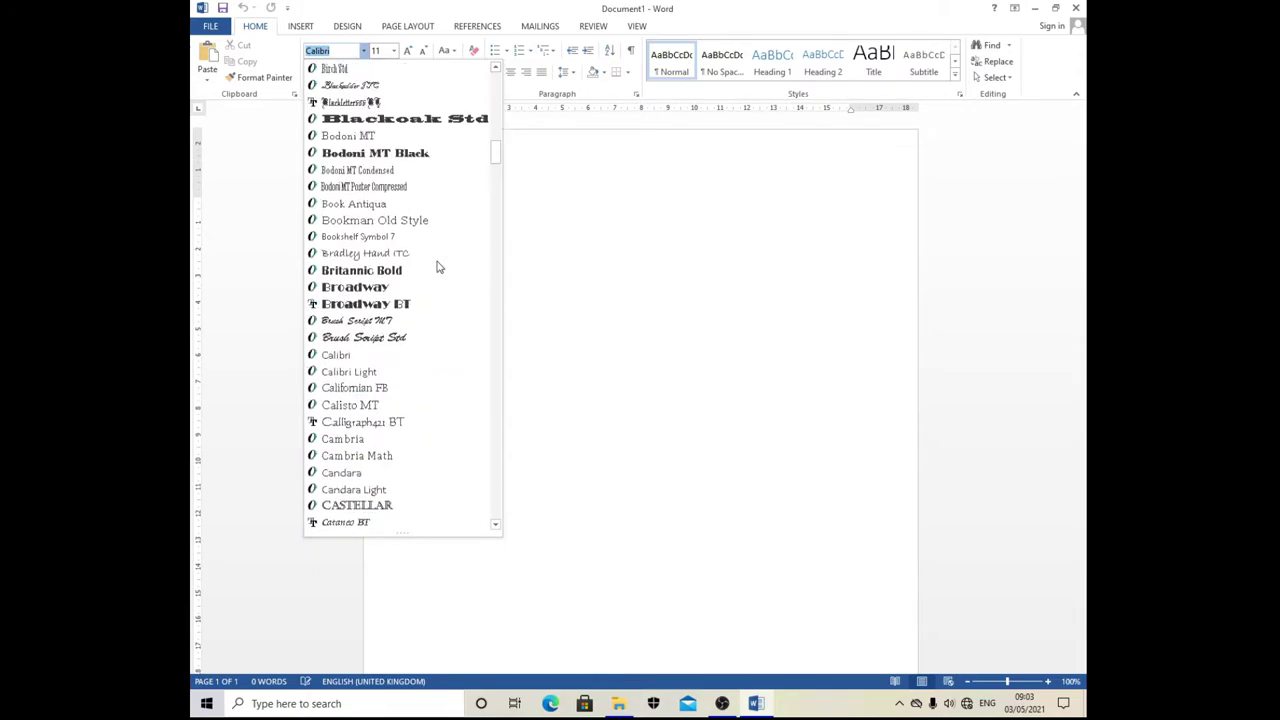
pyautogui.scroll(-4, 460, 240)
pyautogui.scroll(-7, 475, 227)
pyautogui.moveTo(503, 183)
pyautogui.mouseDown()
pyautogui.moveTo(498, 558)
pyautogui.moveTo(492, 62)
pyautogui.mouseUp()
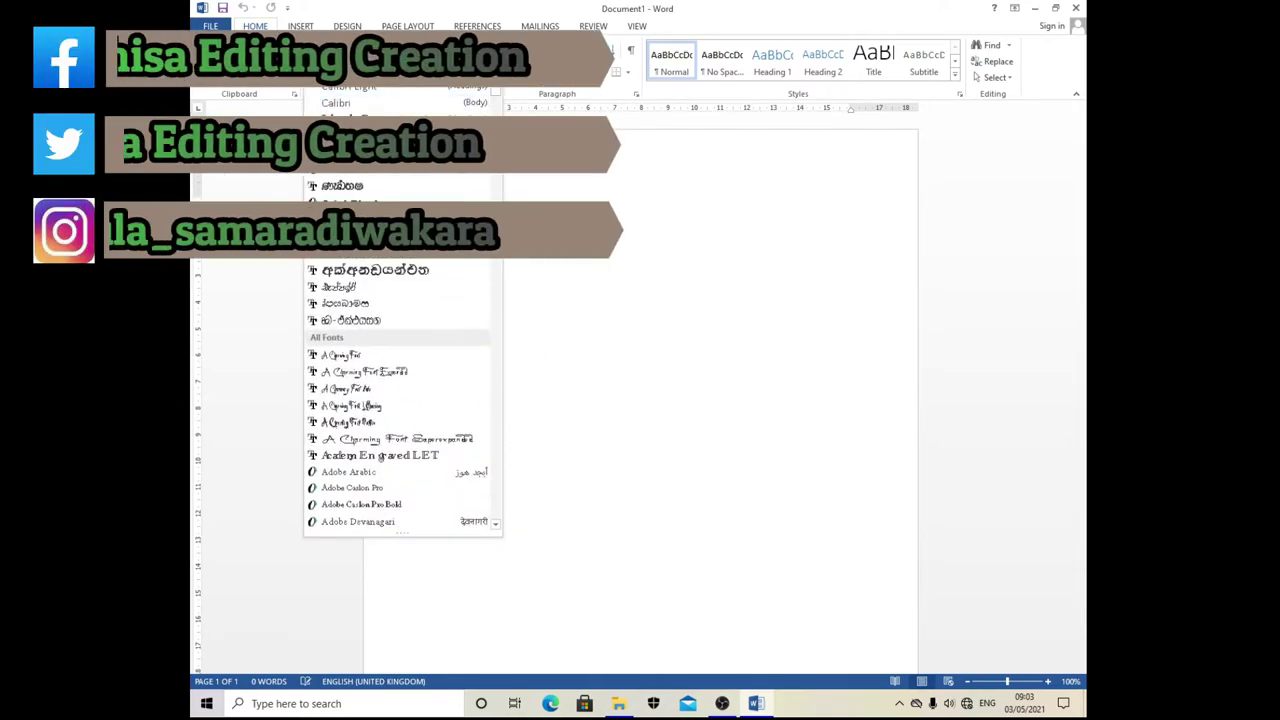
pyautogui.press('Escape')
pyautogui.click(434, 198)
pyautogui.write('abc')
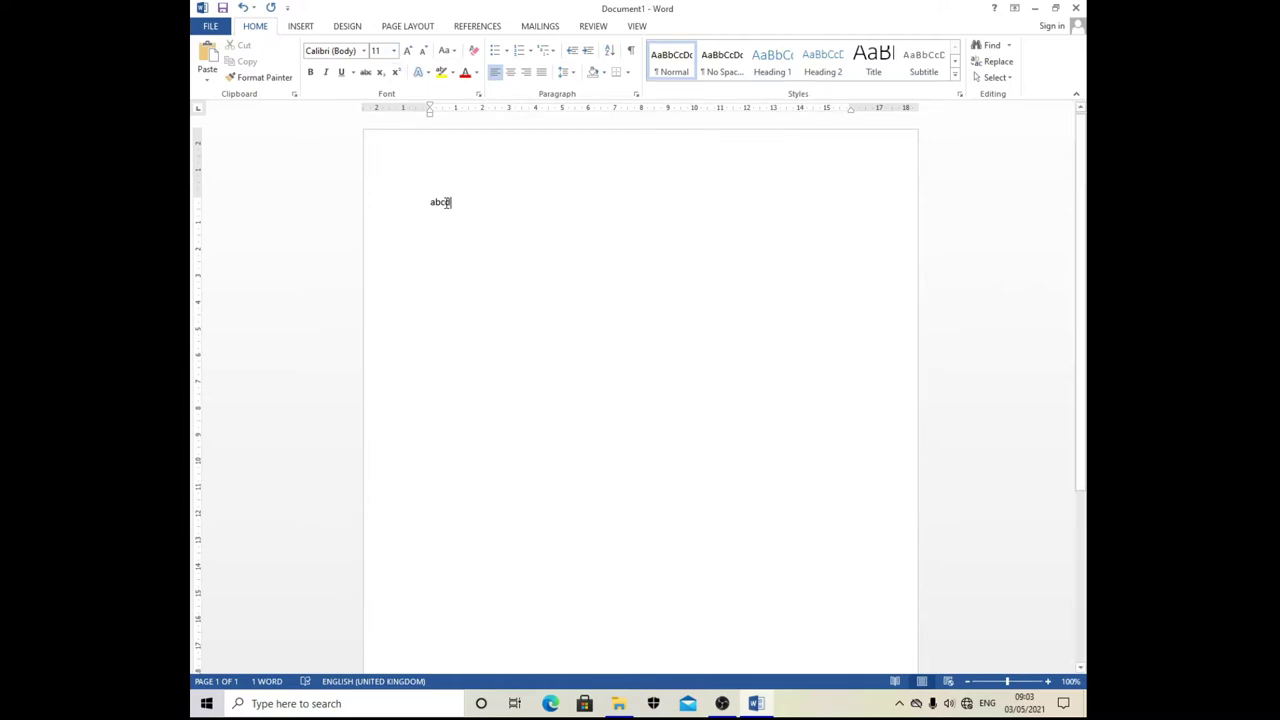
# Step: Select the word abcd and set its font size to 72 from the Font Size list
pyautogui.click(414, 203)
pyautogui.click(437, 203)
pyautogui.click(414, 203)
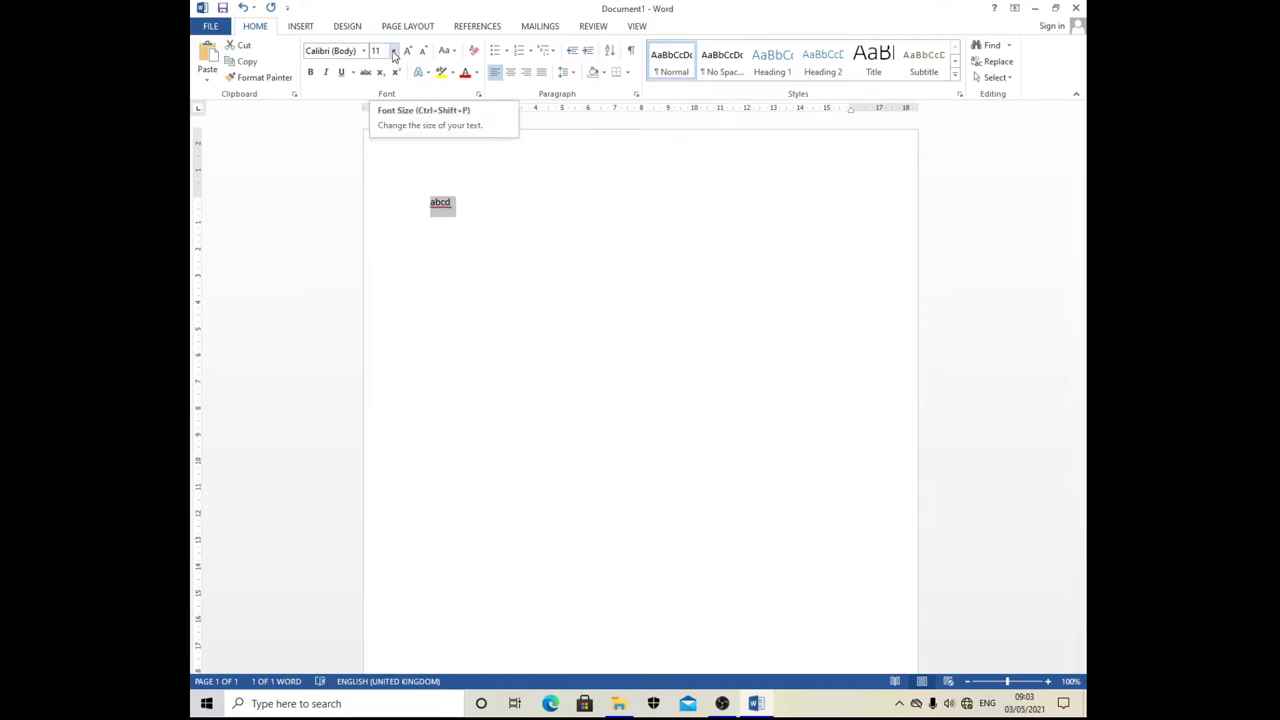
pyautogui.click(459, 204)
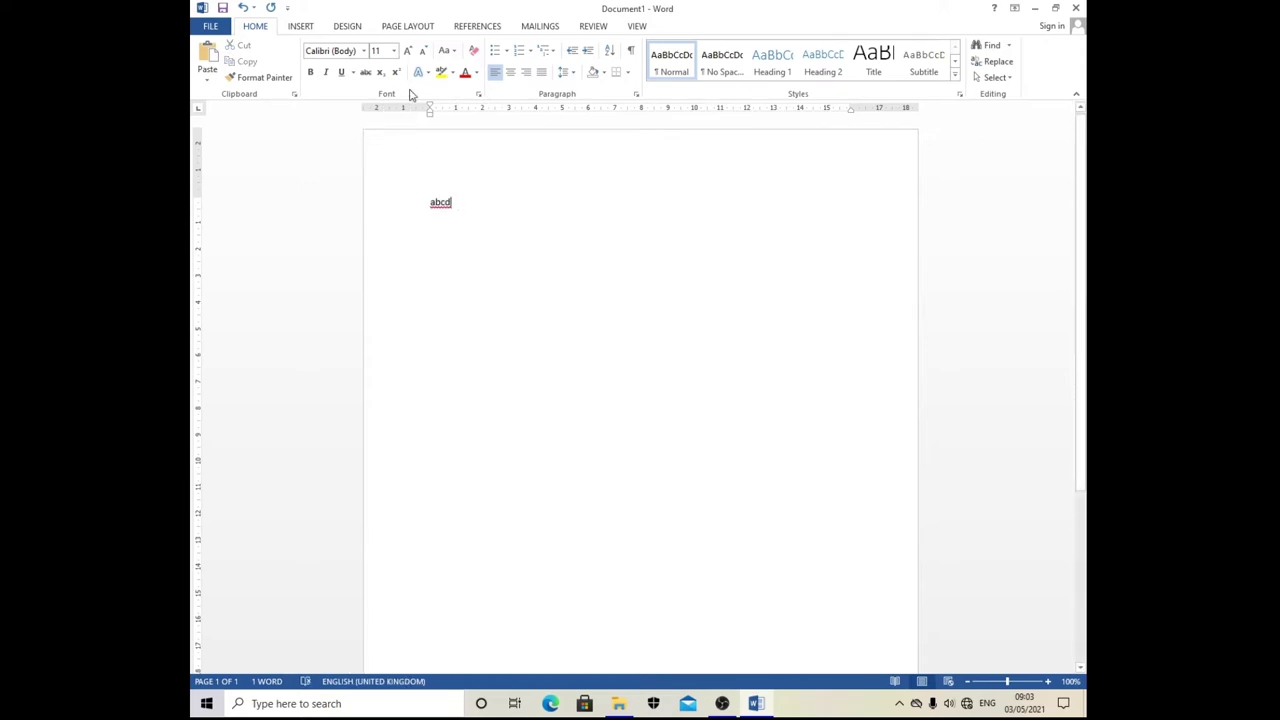
pyautogui.click(394, 50)
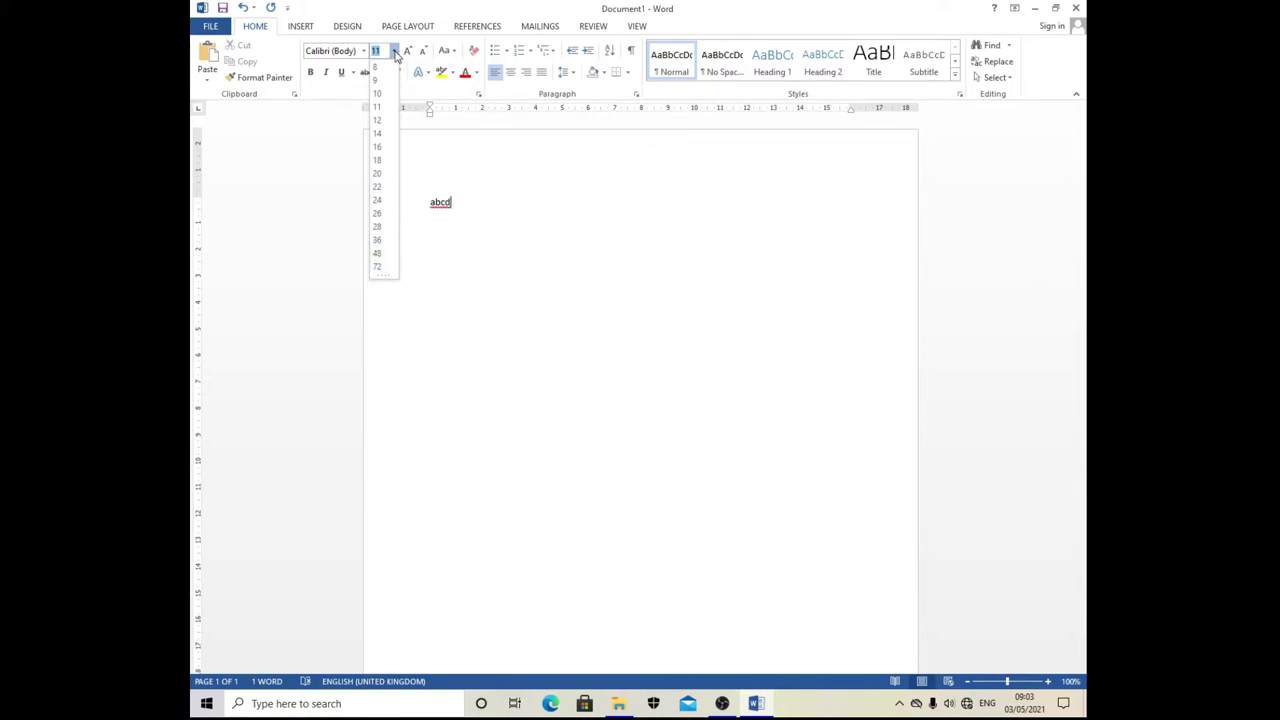
pyautogui.click(450, 203)
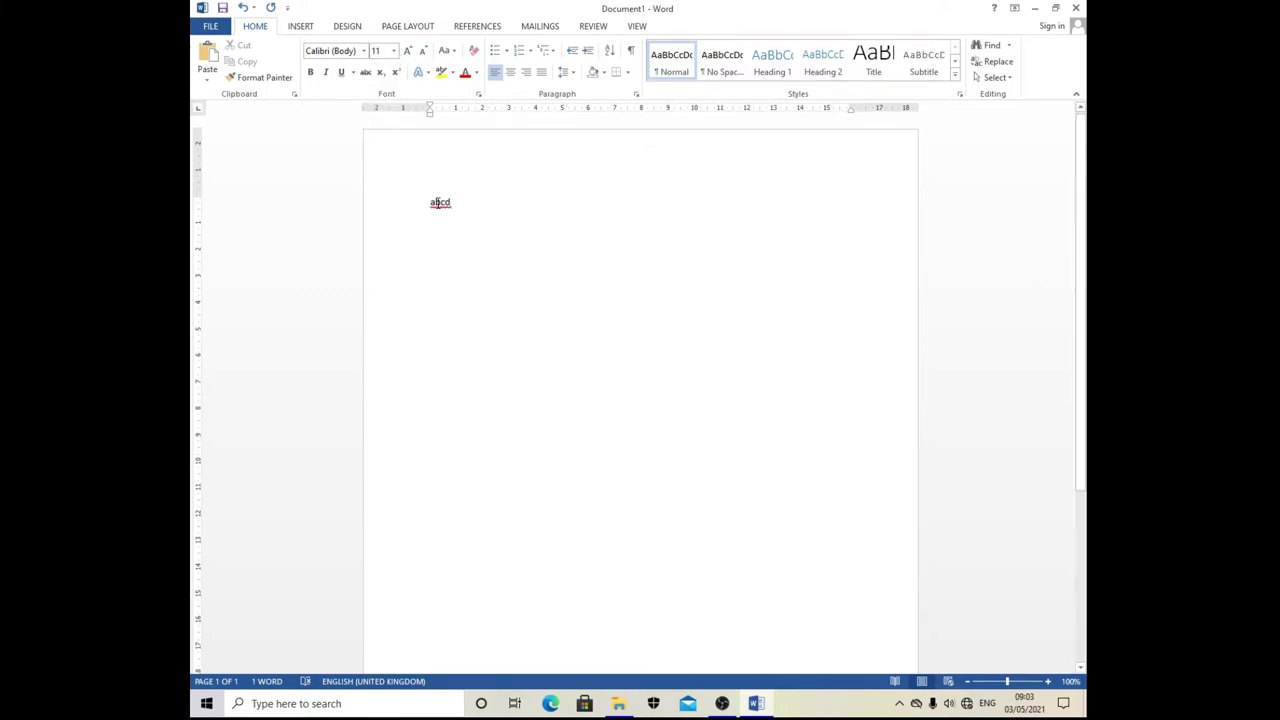
pyautogui.moveTo(474, 203); pyautogui.dragTo(421, 202)
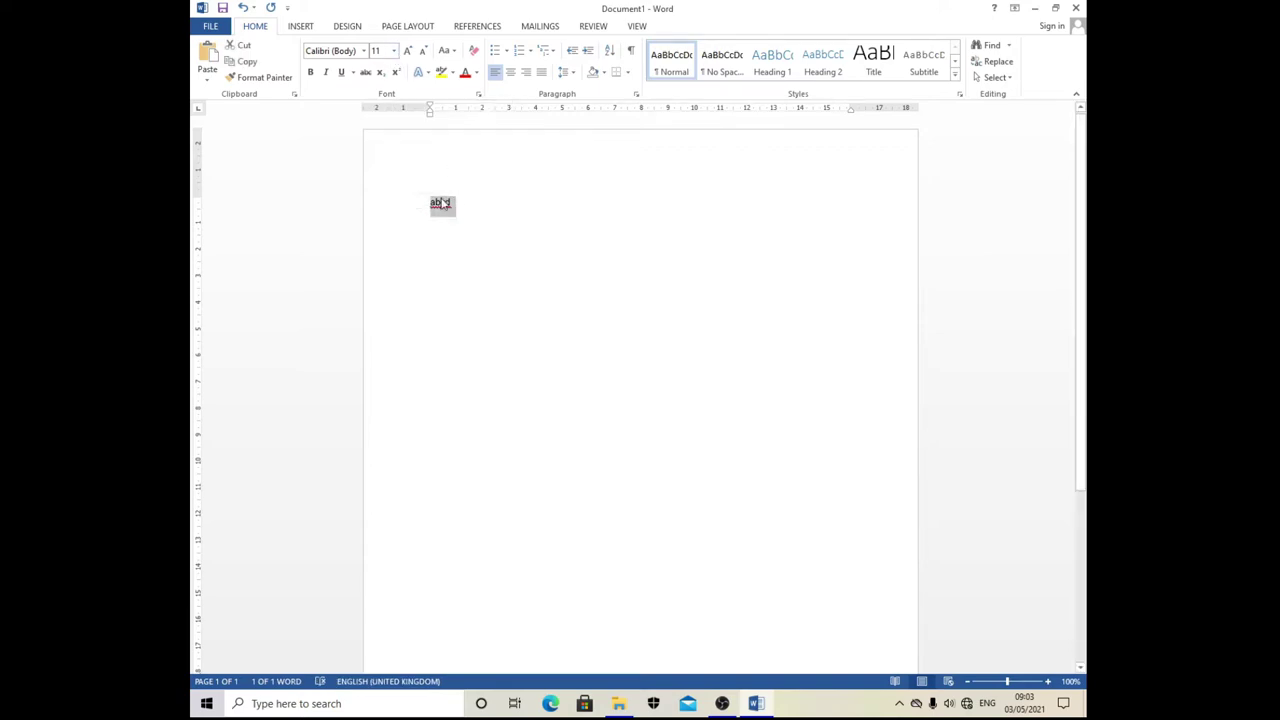
pyautogui.click(394, 50)
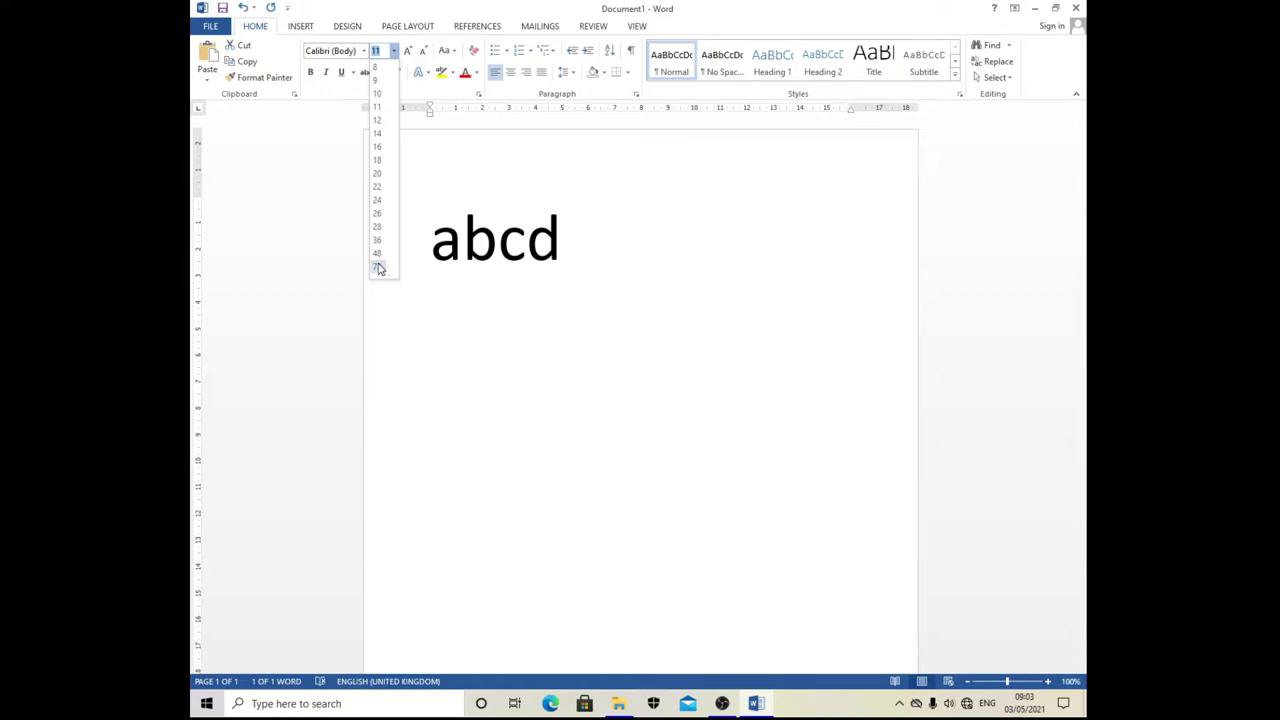
pyautogui.click(379, 267)
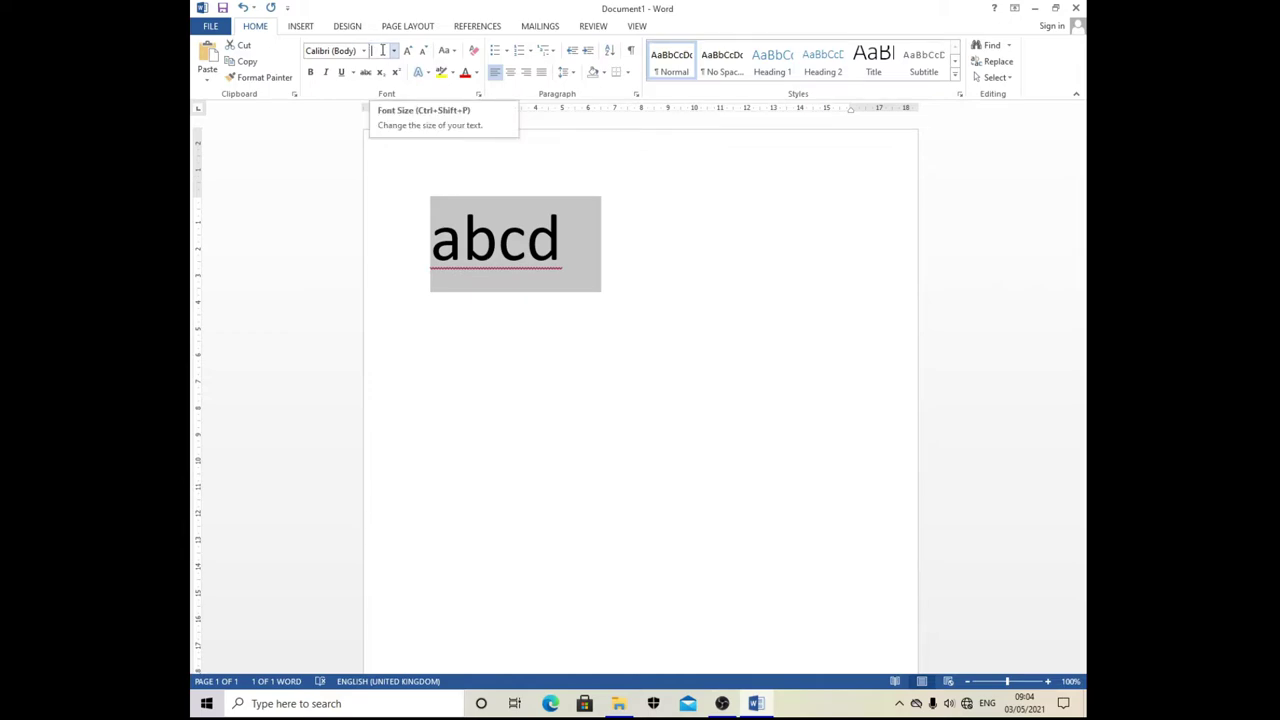
# Step: Enter 1000 as the font size for abcd
pyautogui.write('3')
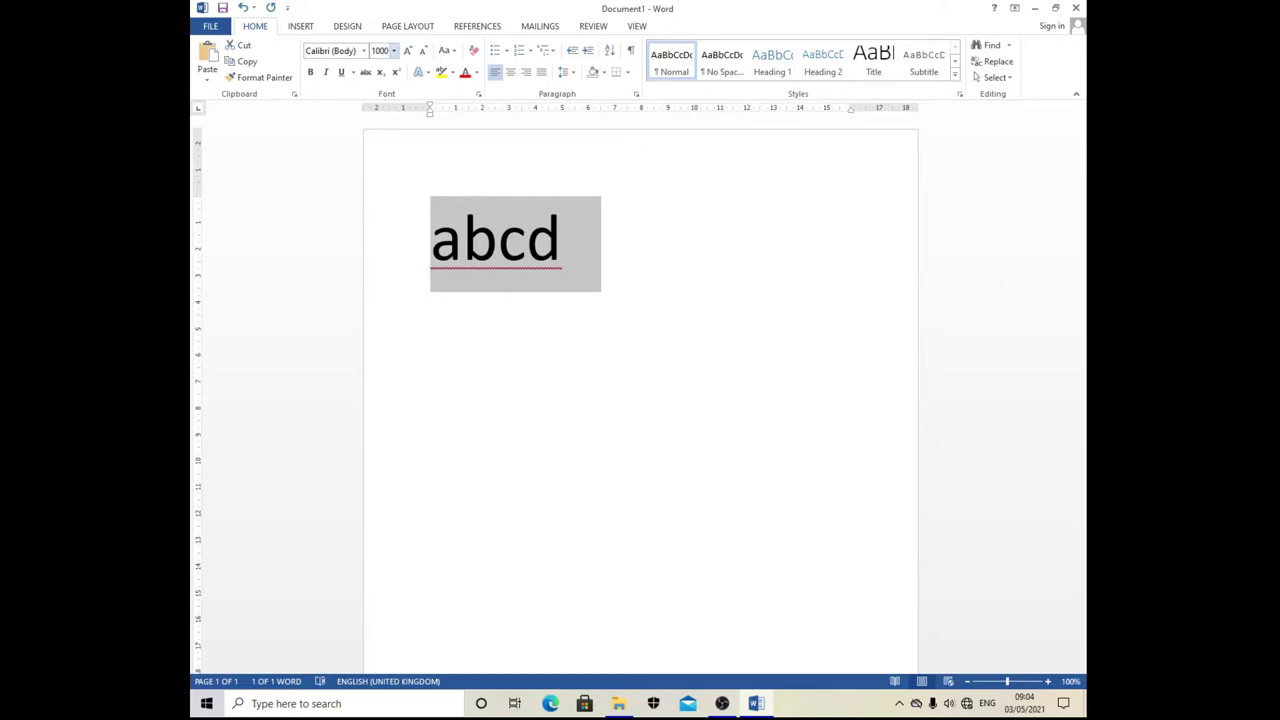
pyautogui.press('Return')
pyautogui.scroll(-3, 663, 335)
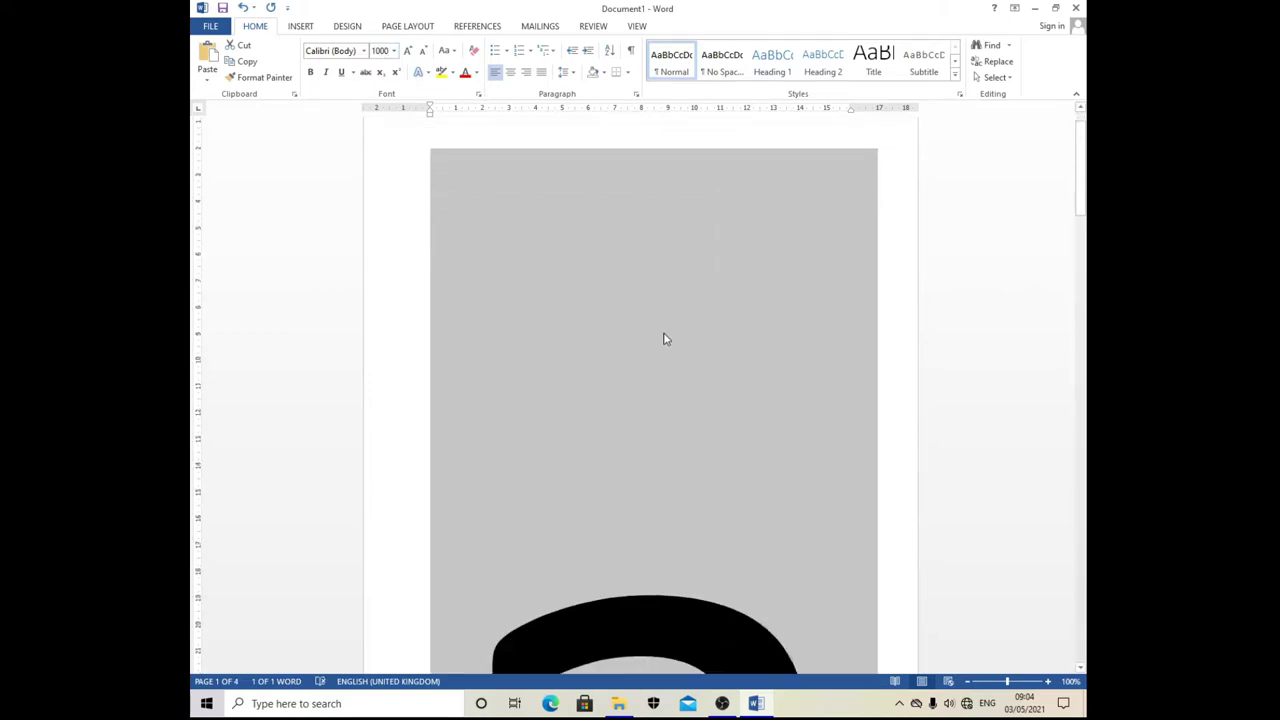
pyautogui.scroll(-5, 663, 335)
pyautogui.scroll(-5, 663, 335)
pyautogui.scroll(-5, 663, 335)
pyautogui.scroll(-3, 663, 338)
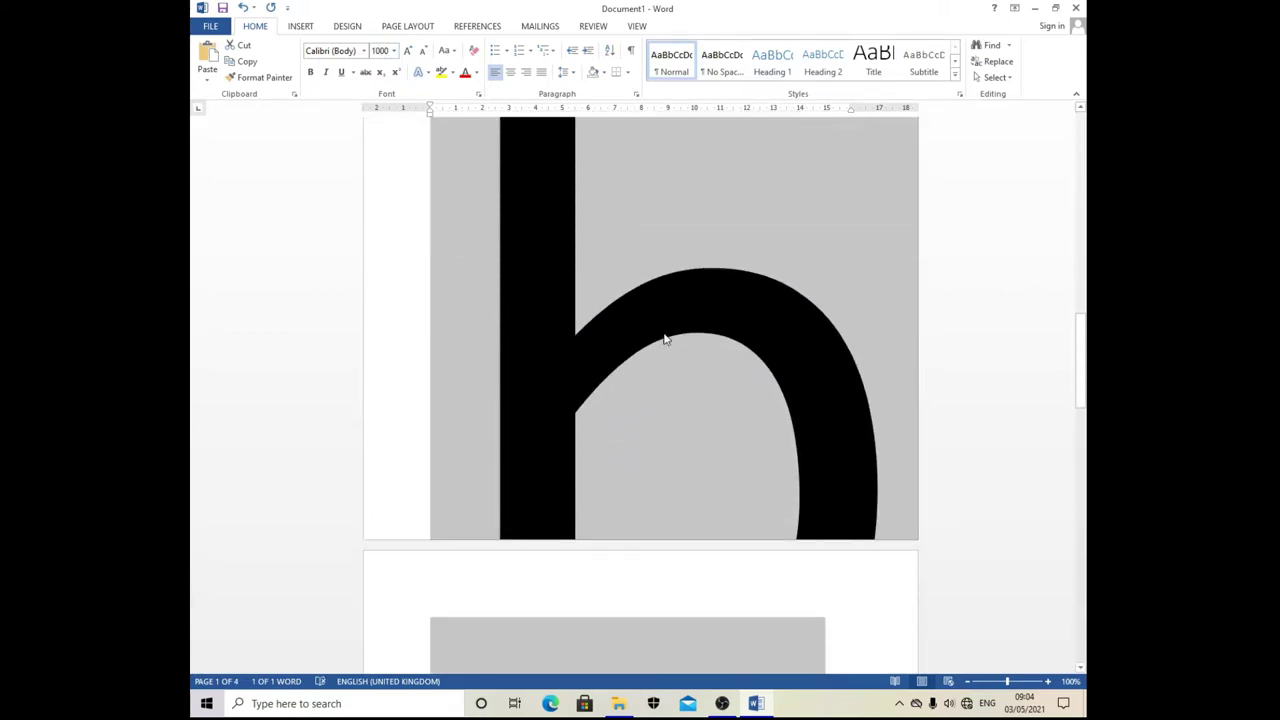
pyautogui.scroll(2, 663, 337)
pyautogui.scroll(2, 600, 300)
# Step: Change abcd's font size to 150
pyautogui.click(389, 50)
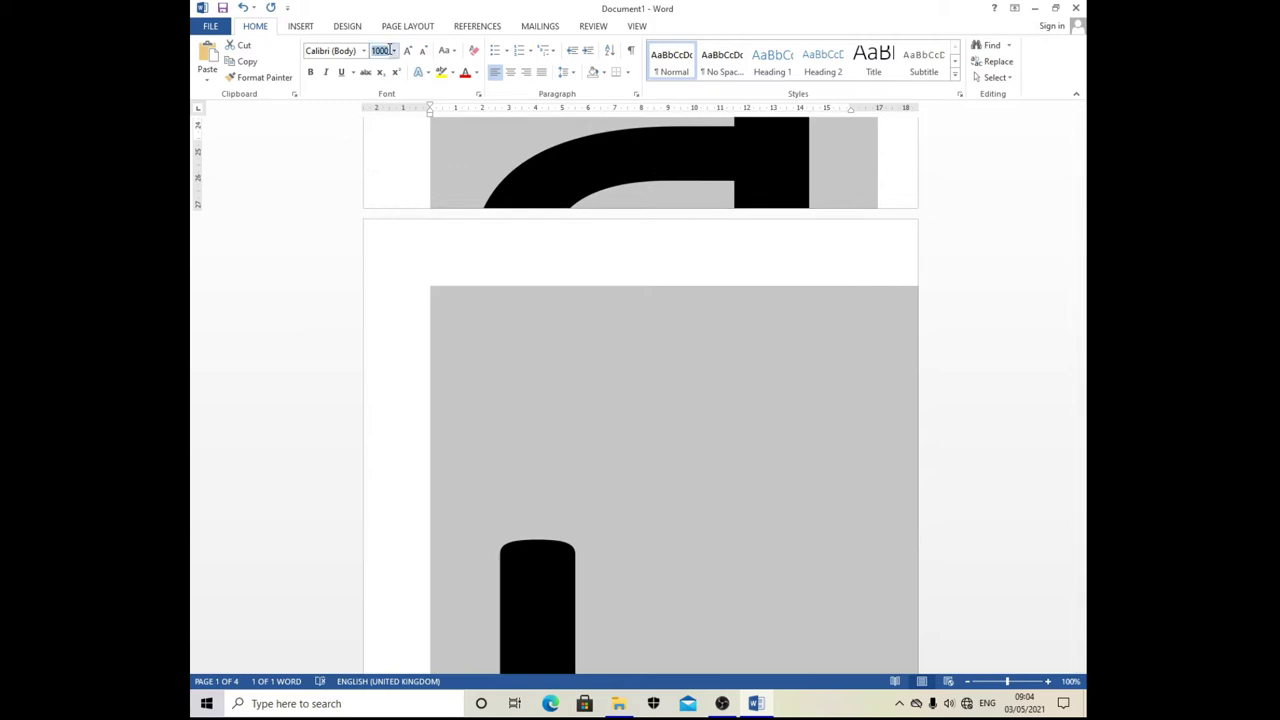
pyautogui.press('BackSpace')
pyautogui.press('Return')
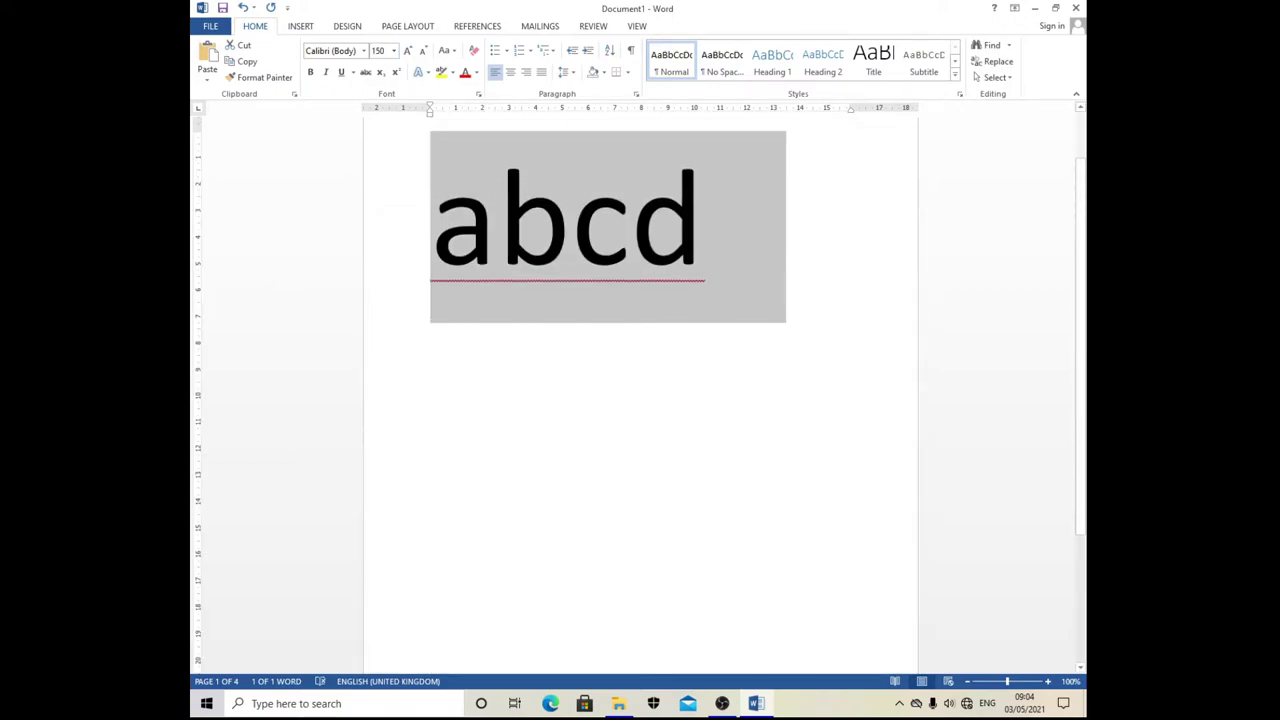
pyautogui.scroll(1, 725, 241)
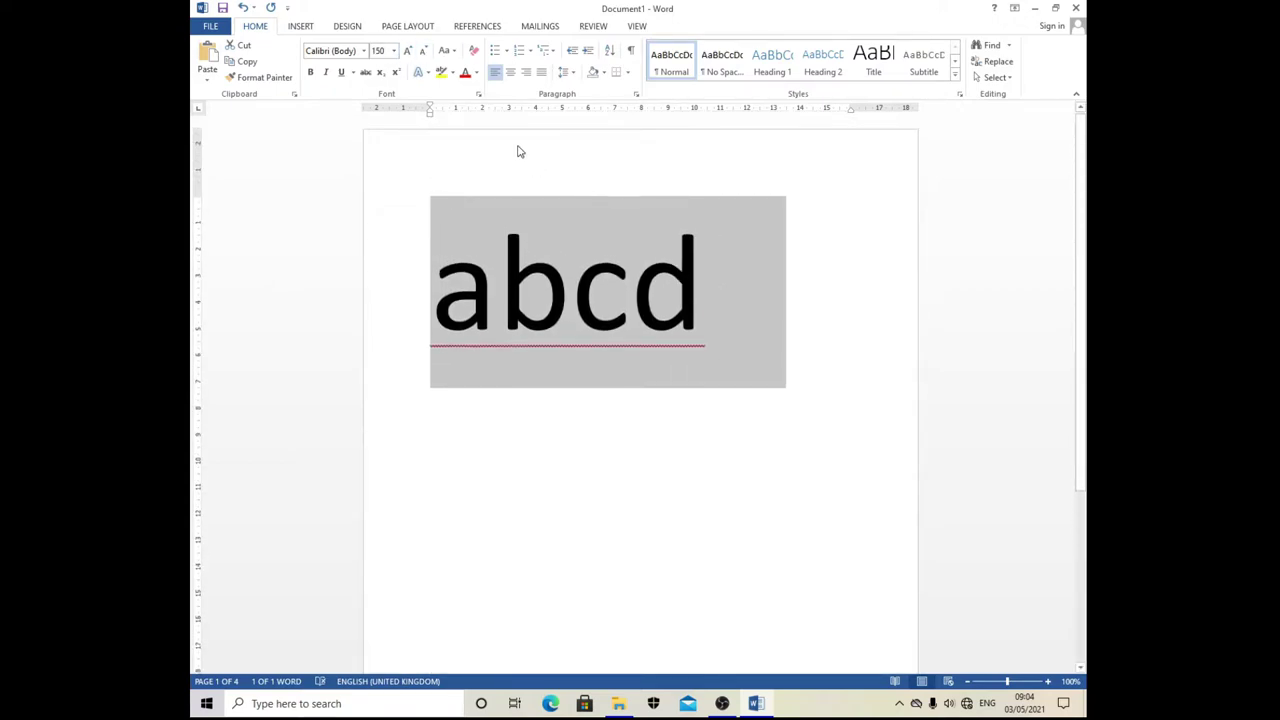
# Step: Try a 5000-point size and dismiss the out-of-range error (maximum 1638)
pyautogui.click(389, 51)
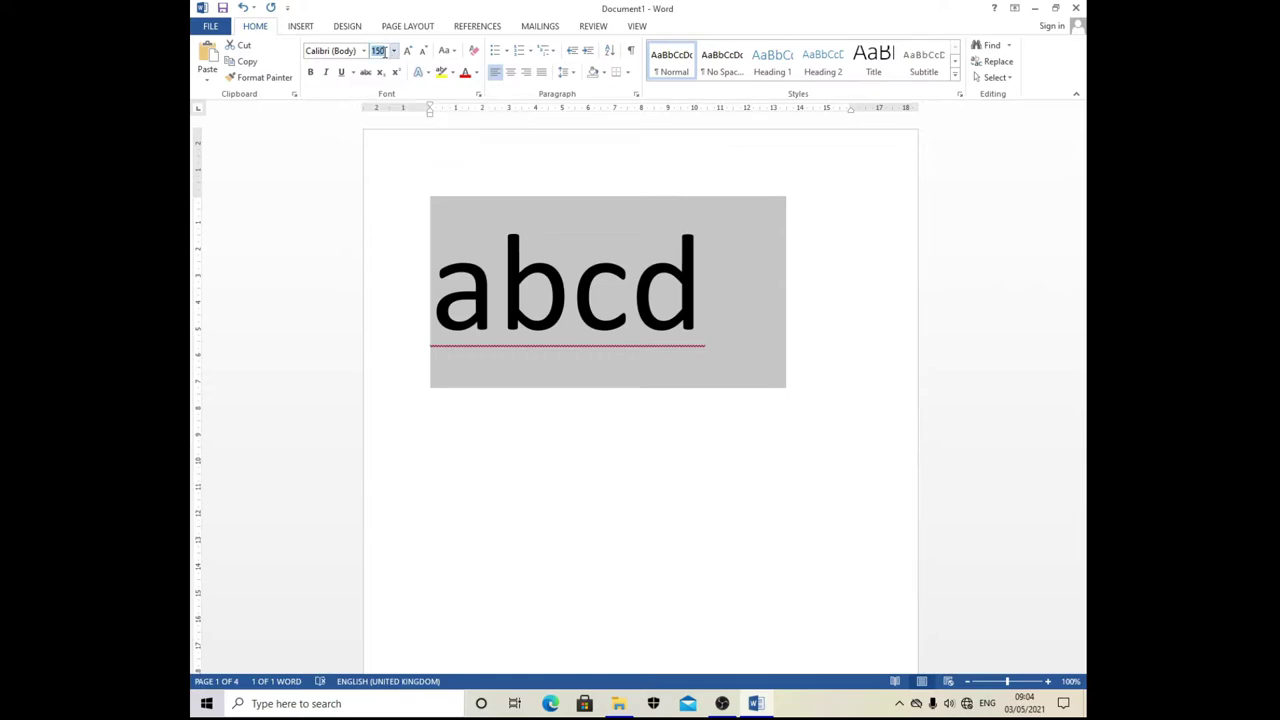
pyautogui.write('5')
pyautogui.press('Return')
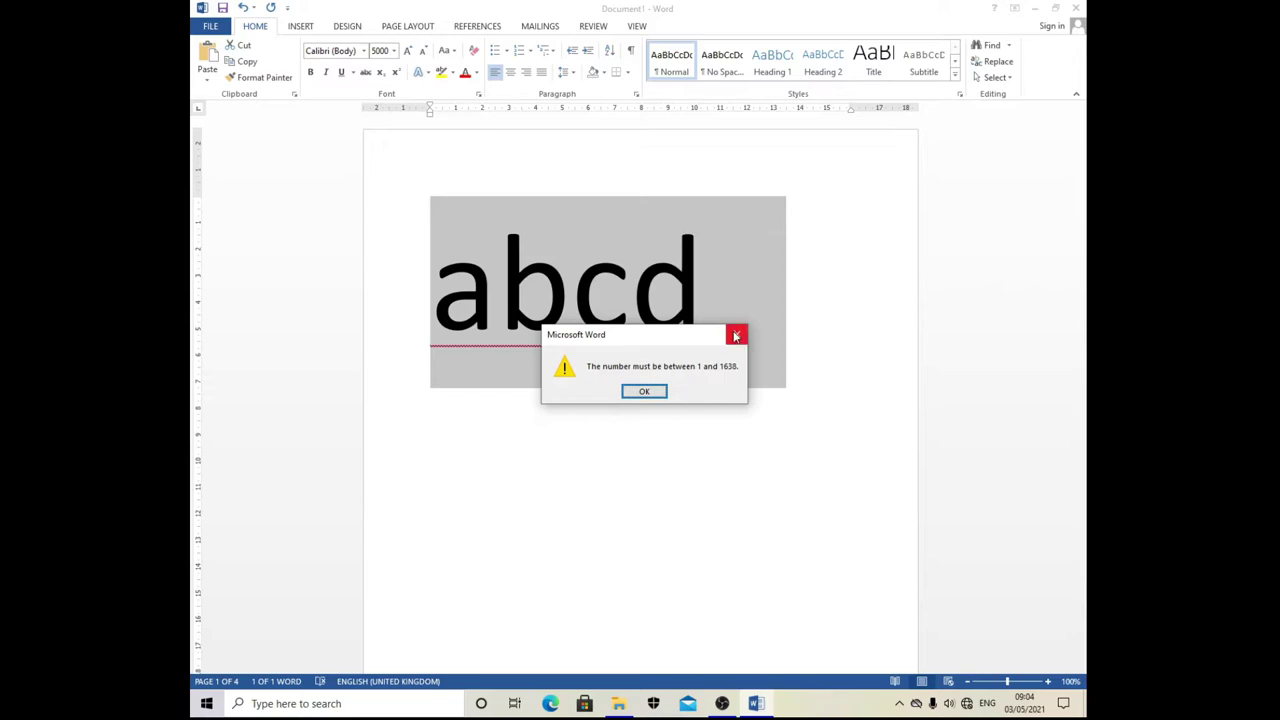
pyautogui.click(636, 393)
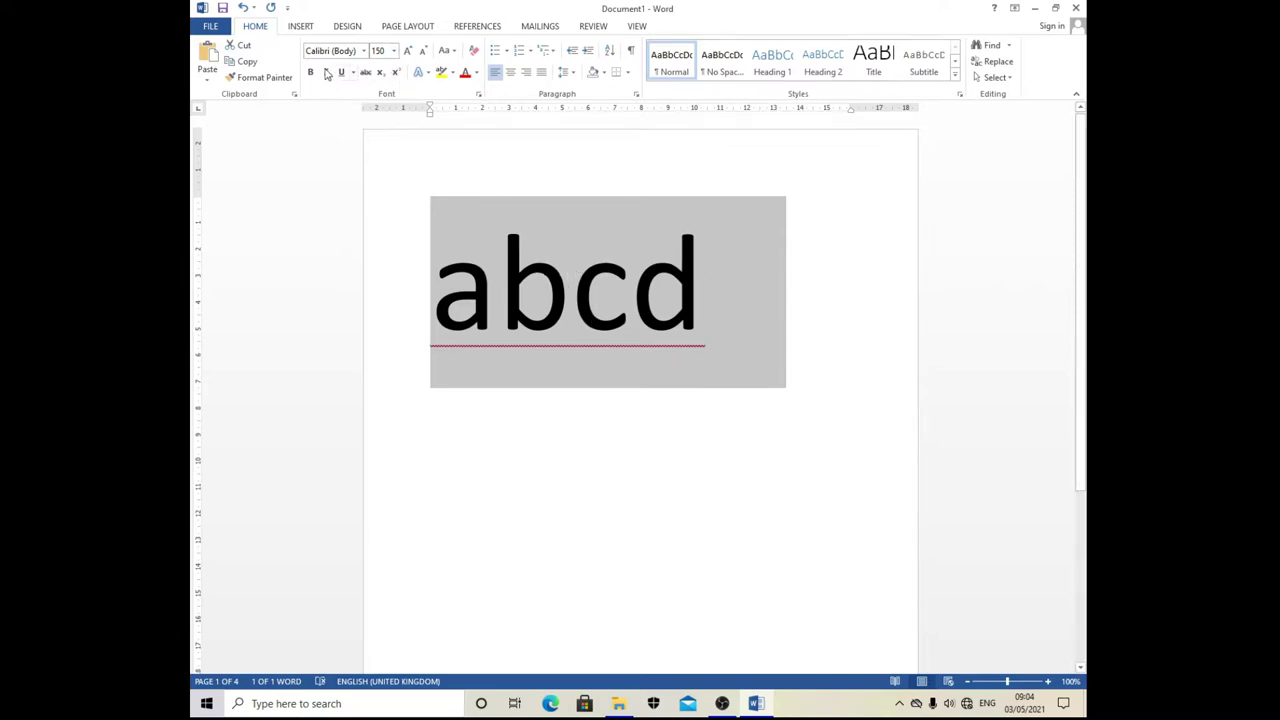
# Step: Select the letters bc within abcd and make them bold with Ctrl+B
pyautogui.click(752, 317)
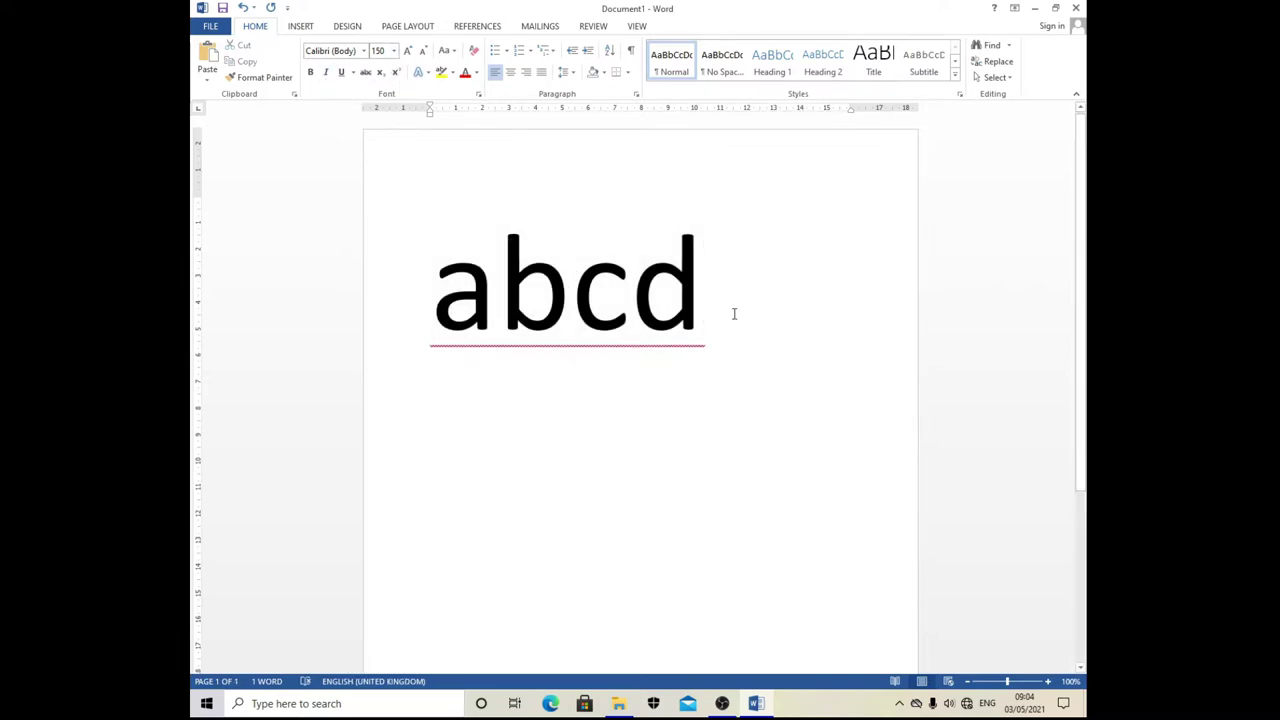
pyautogui.moveTo(720, 297)
pyautogui.mouseDown()
pyautogui.moveTo(435, 295)
pyautogui.moveTo(957, 357)
pyautogui.mouseUp()
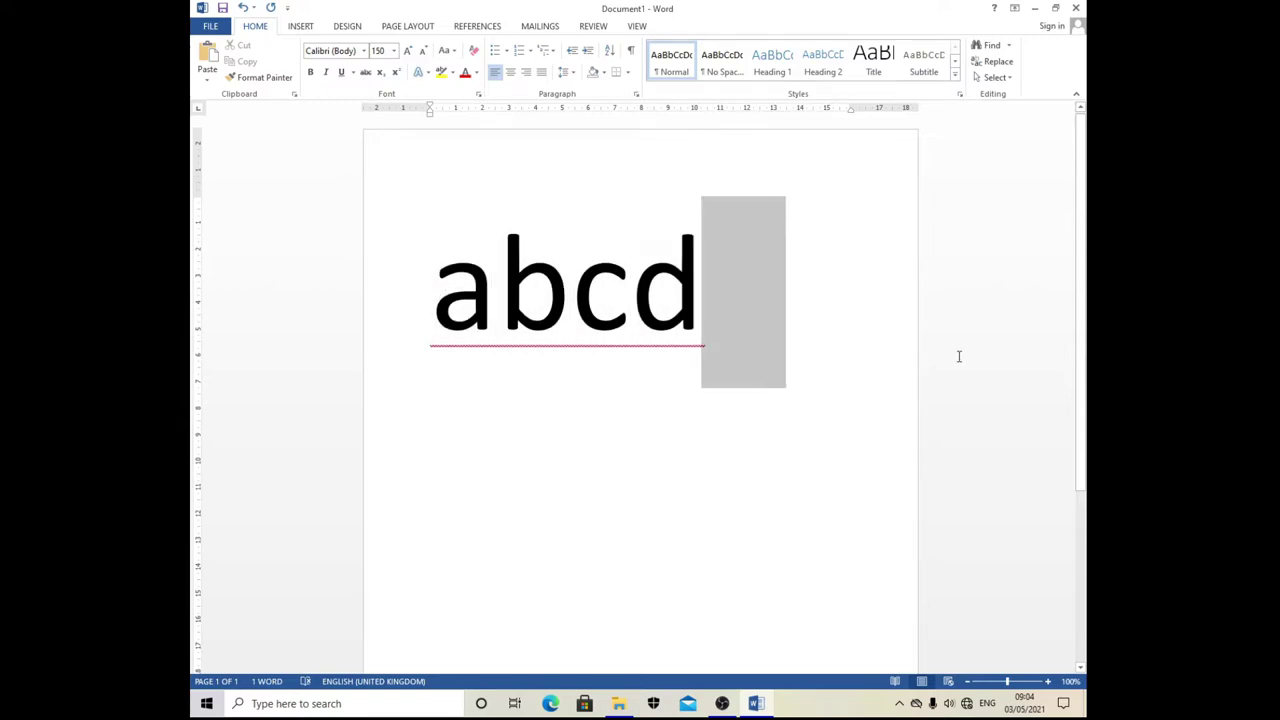
pyautogui.click(823, 291)
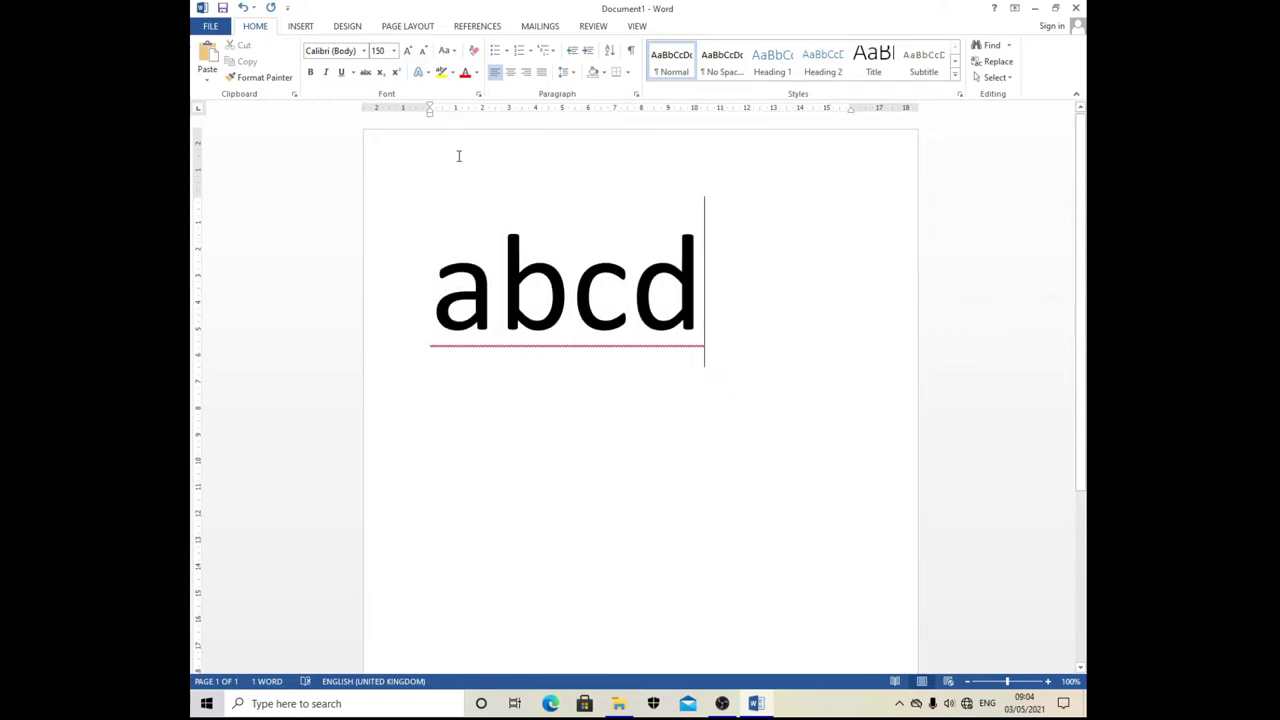
pyautogui.moveTo(699, 289); pyautogui.dragTo(392, 285)
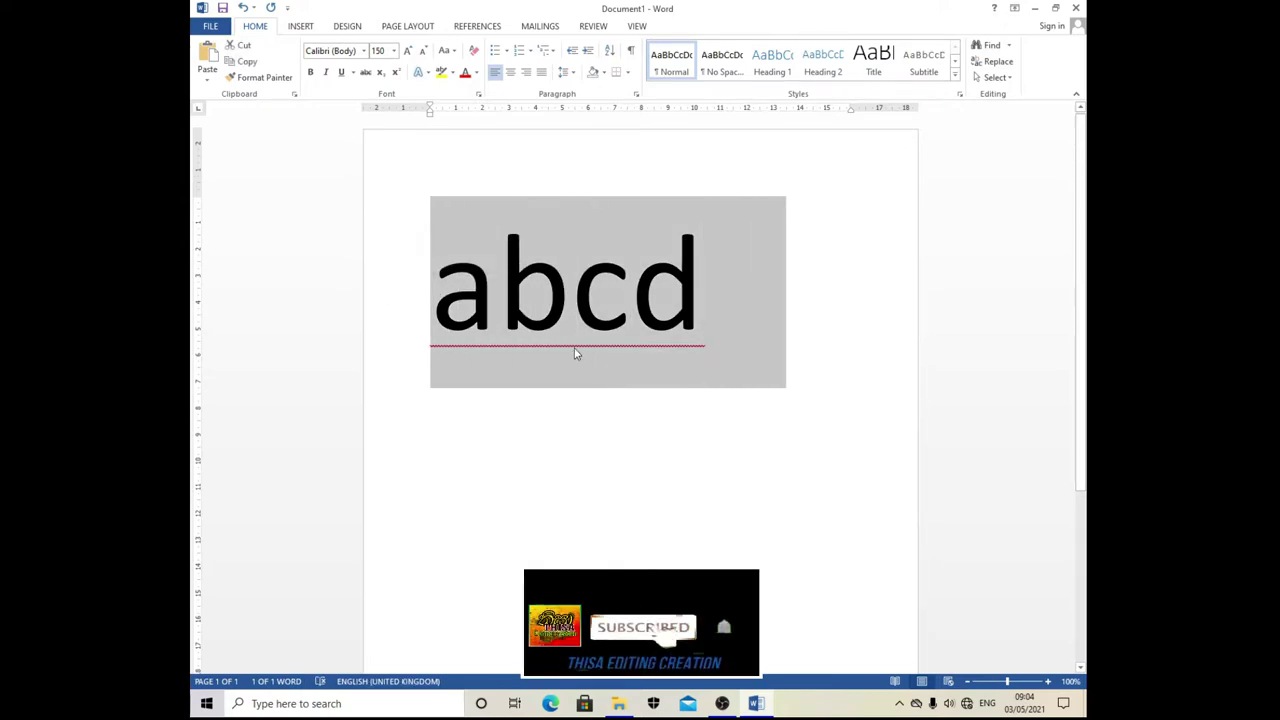
pyautogui.click(490, 310)
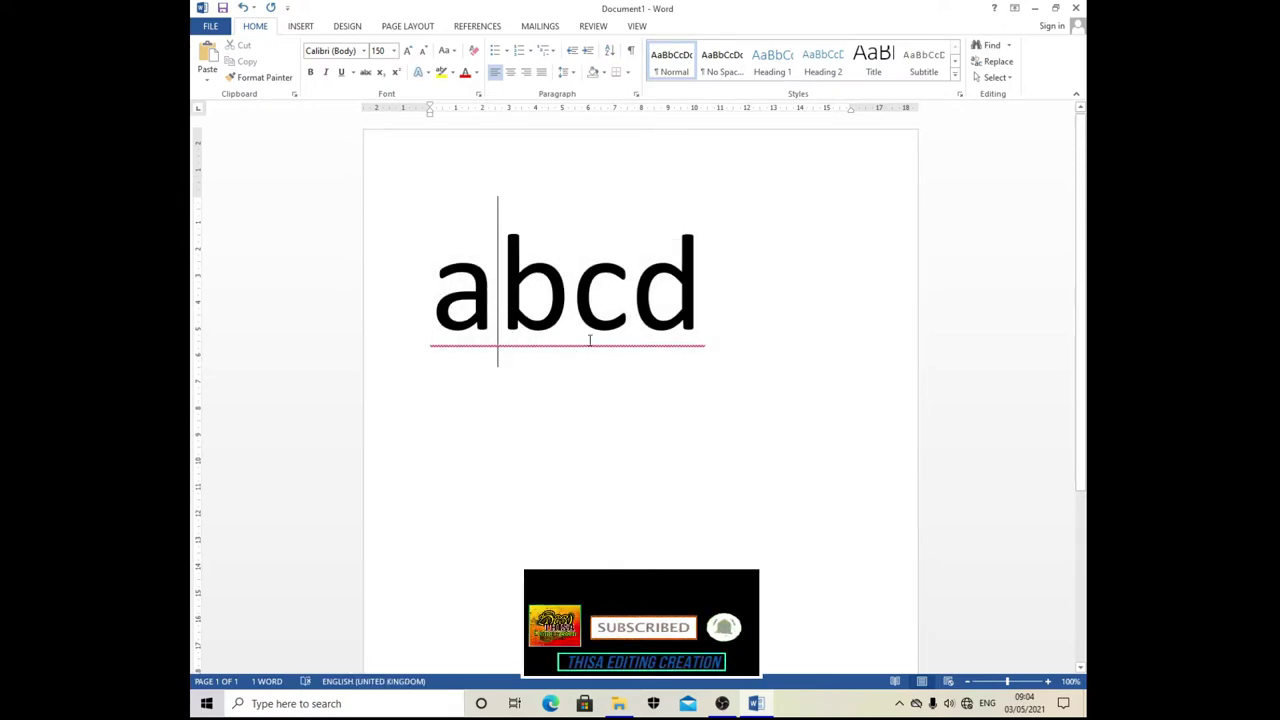
pyautogui.moveTo(610, 290); pyautogui.dragTo(496, 271)
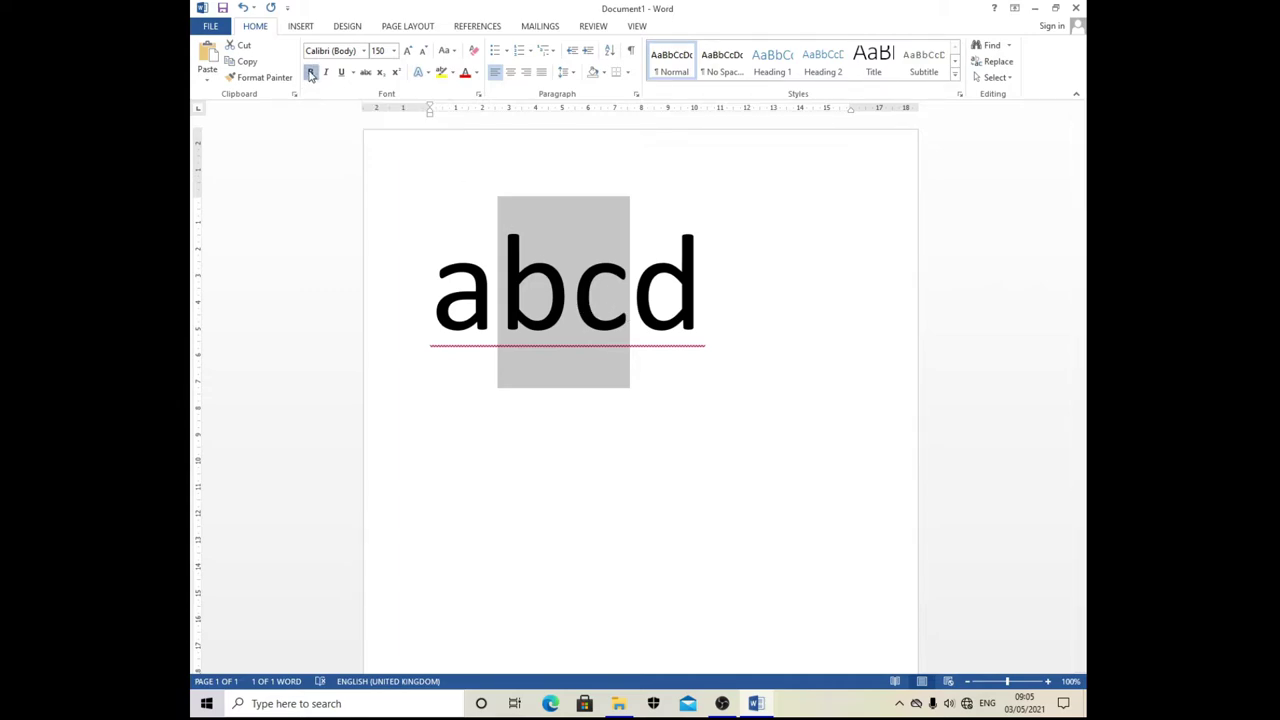
pyautogui.hotkey('ctrl', 'b')
pyautogui.click(622, 365)
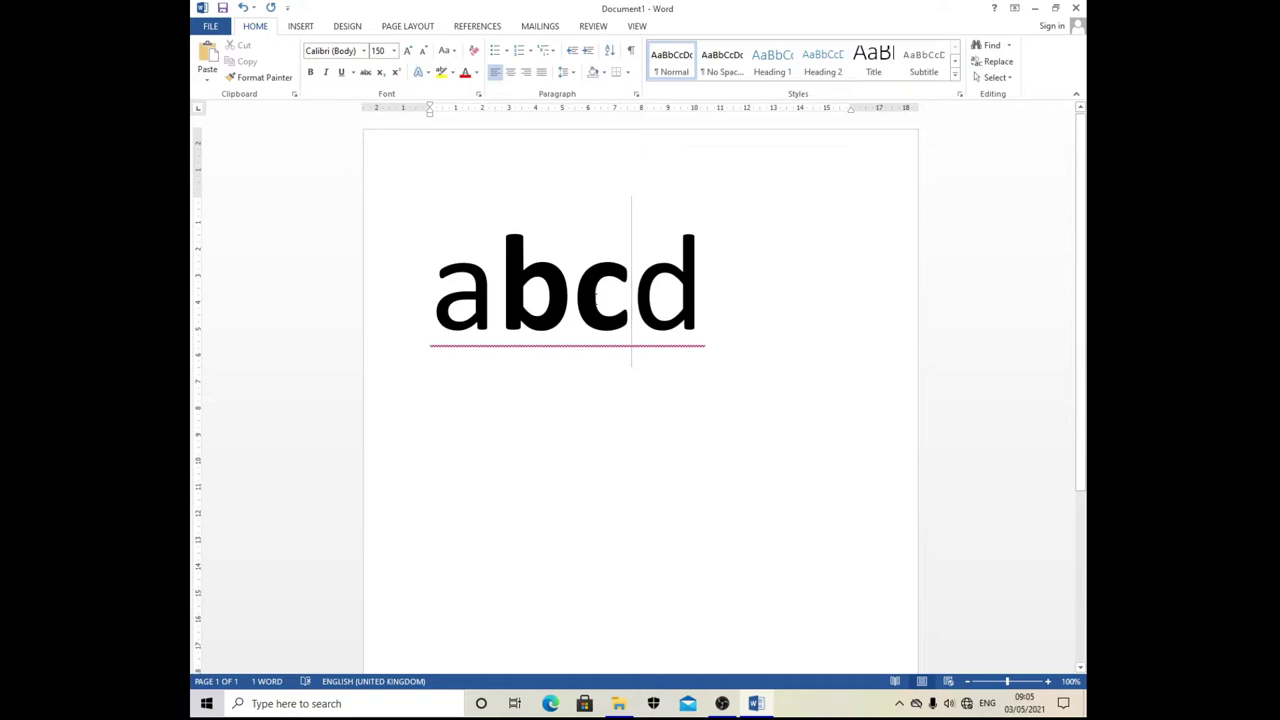
pyautogui.moveTo(610, 300); pyautogui.dragTo(500, 300)
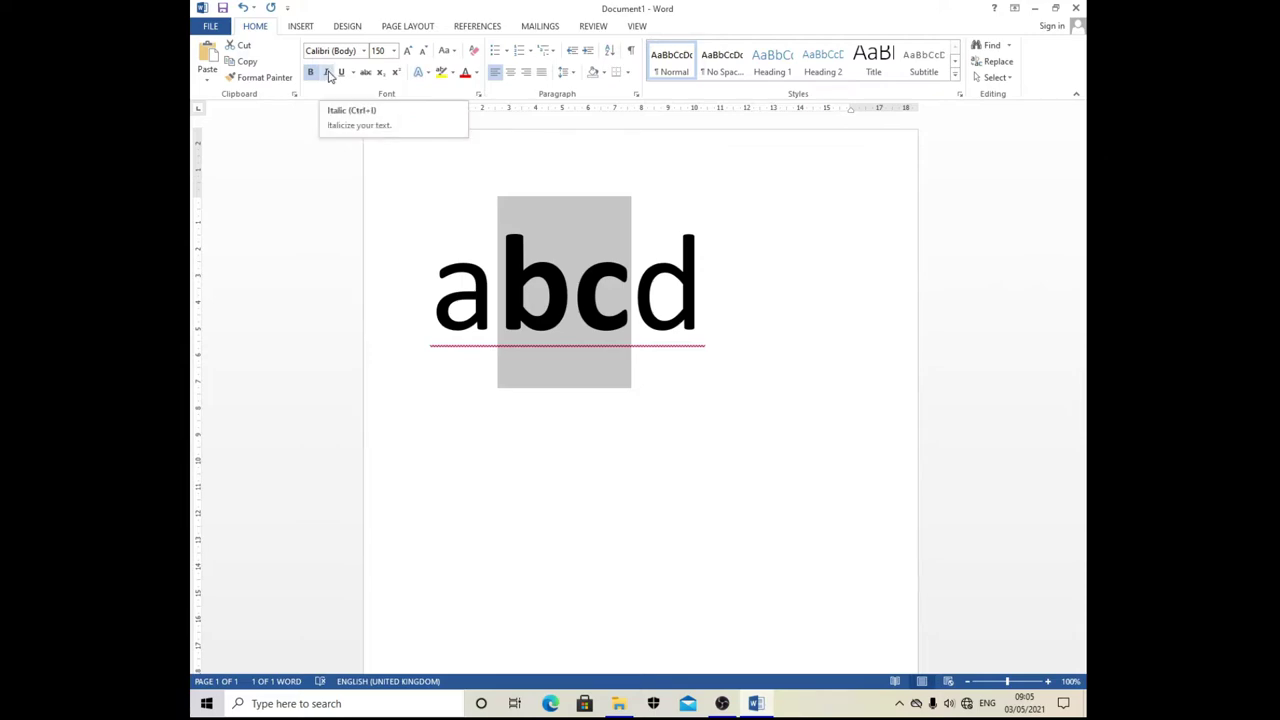
# Step: Italicize the bold letters bc, then select the whole abcd line
pyautogui.click(328, 77)
pyautogui.click(646, 420)
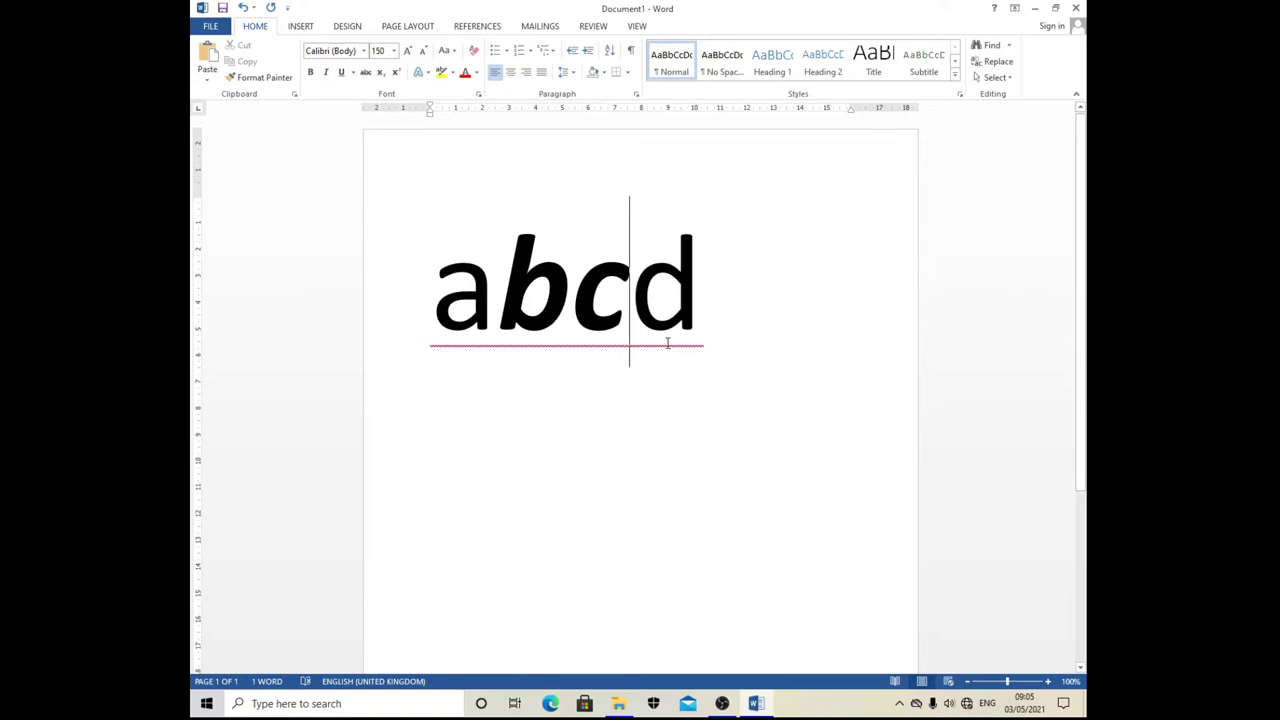
pyautogui.moveTo(693, 312); pyautogui.dragTo(380, 300)
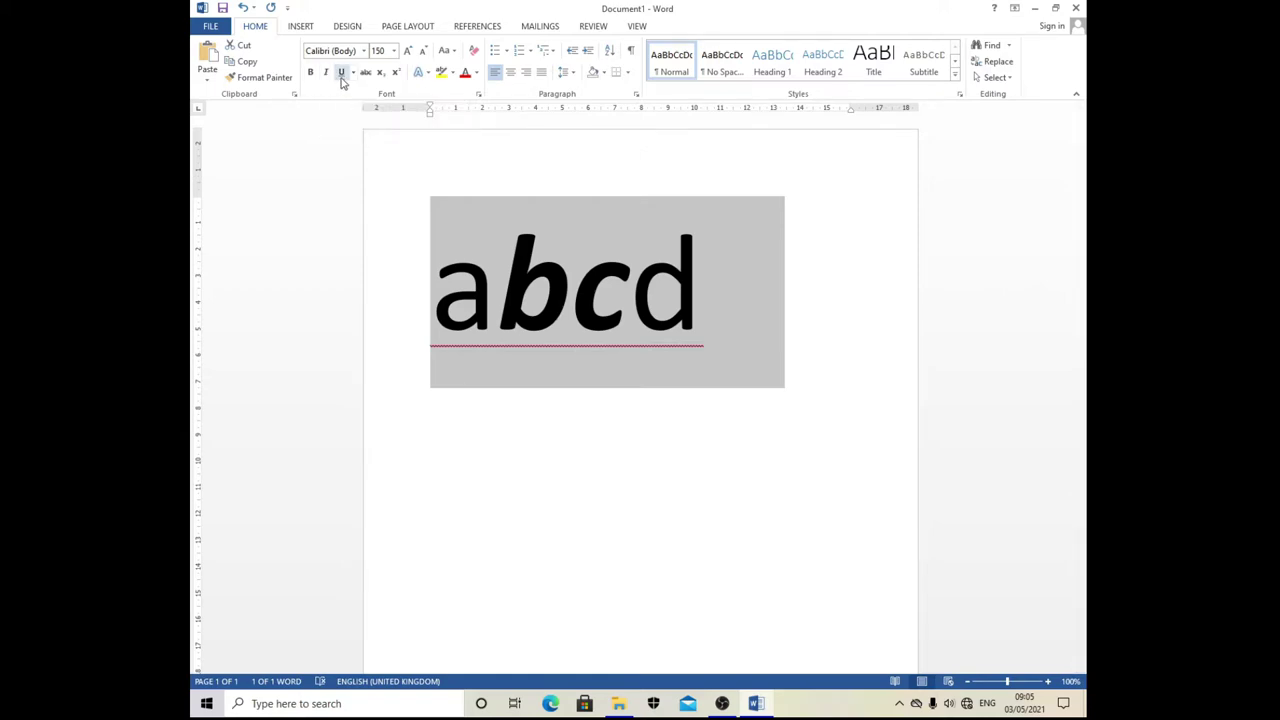
# Step: Apply a thick single underline to abcd
pyautogui.click(354, 76)
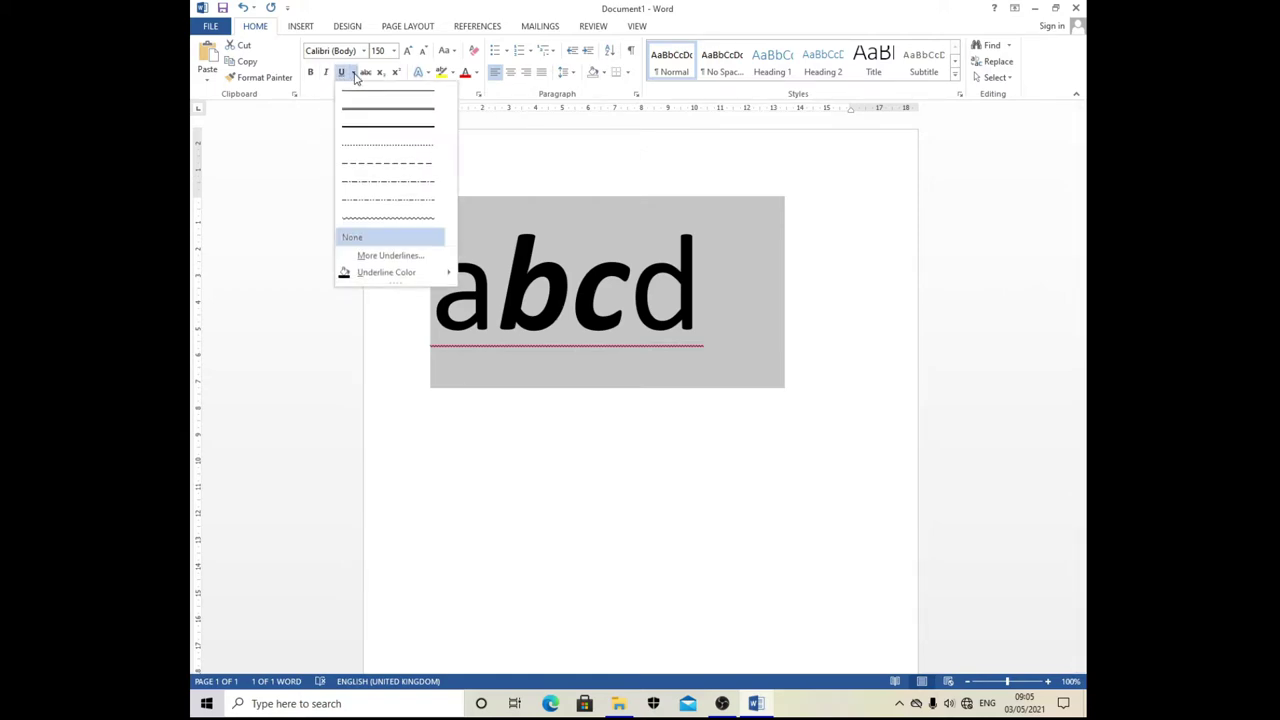
pyautogui.click(342, 73)
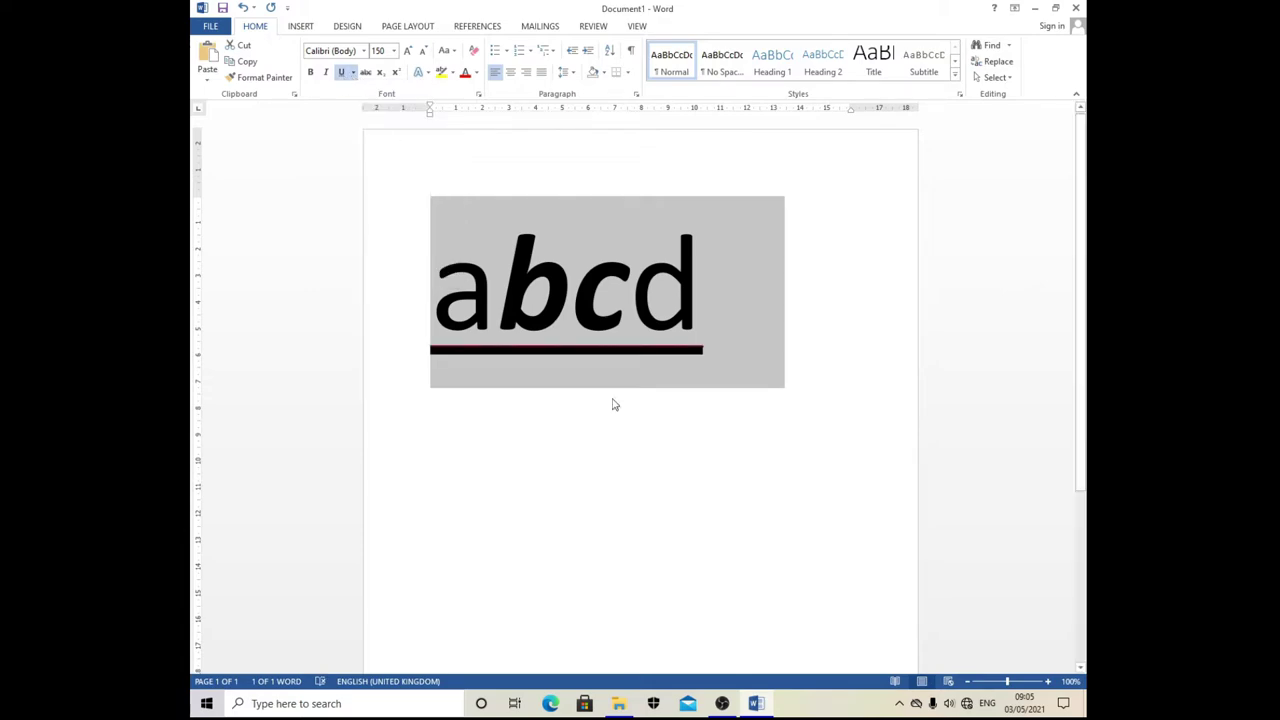
pyautogui.click(690, 478)
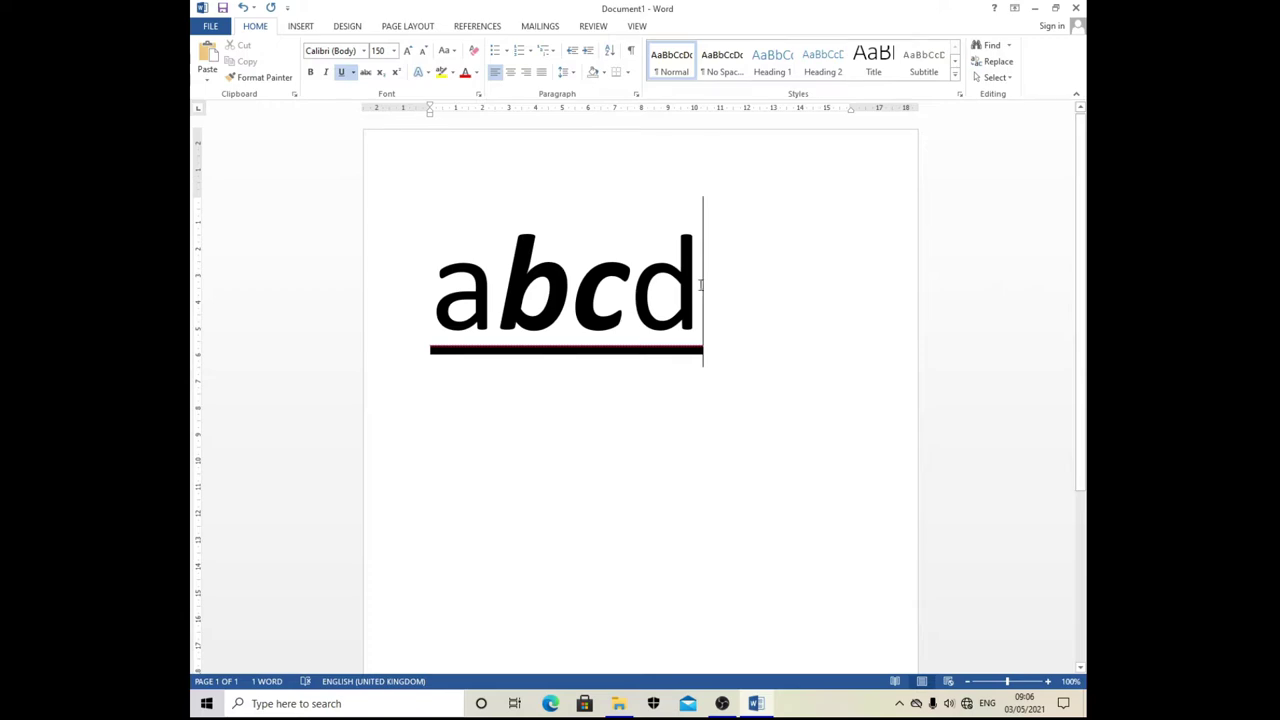
# Step: Reselect abcd and switch its underline to the double-line style
pyautogui.moveTo(663, 281); pyautogui.dragTo(430, 285)
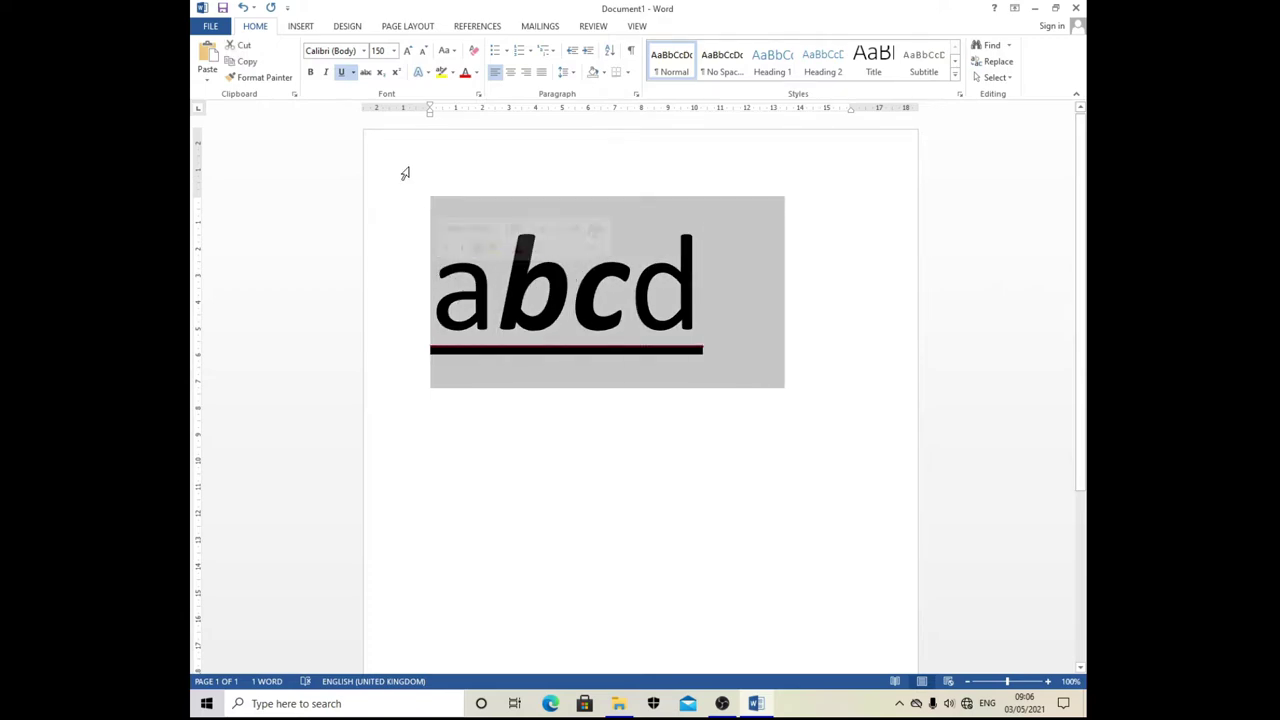
pyautogui.click(353, 72)
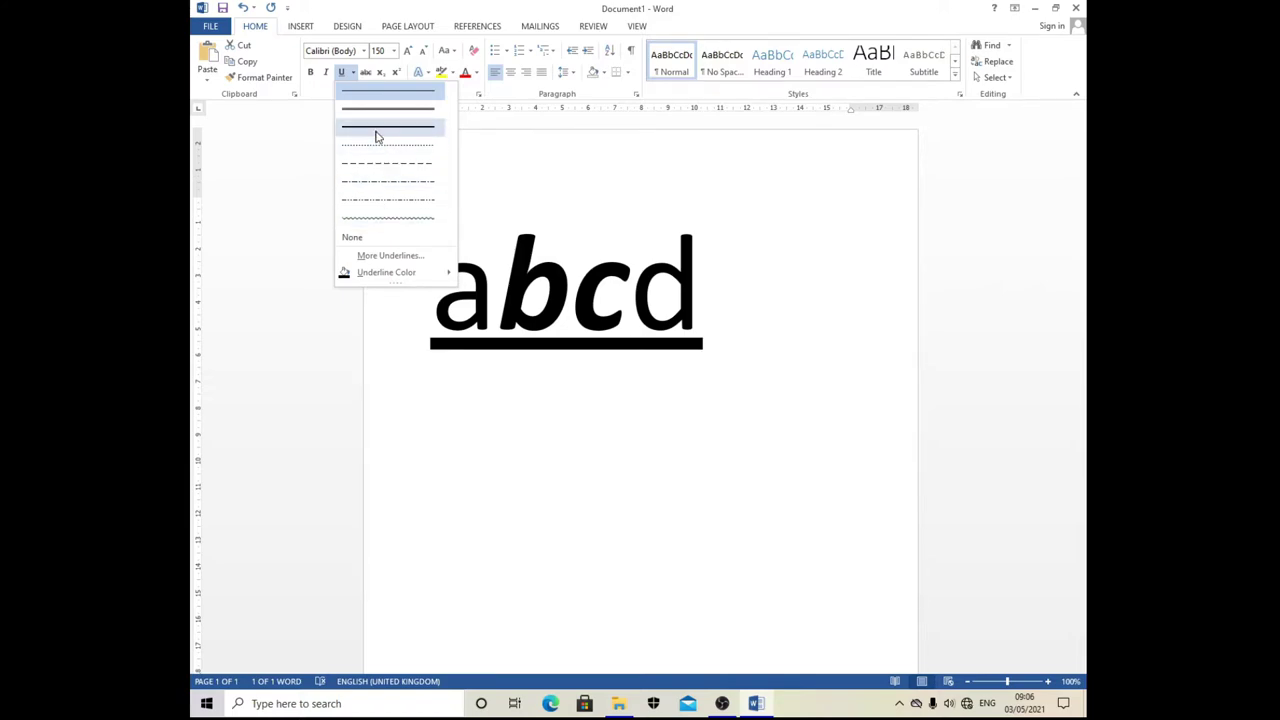
pyautogui.click(755, 389)
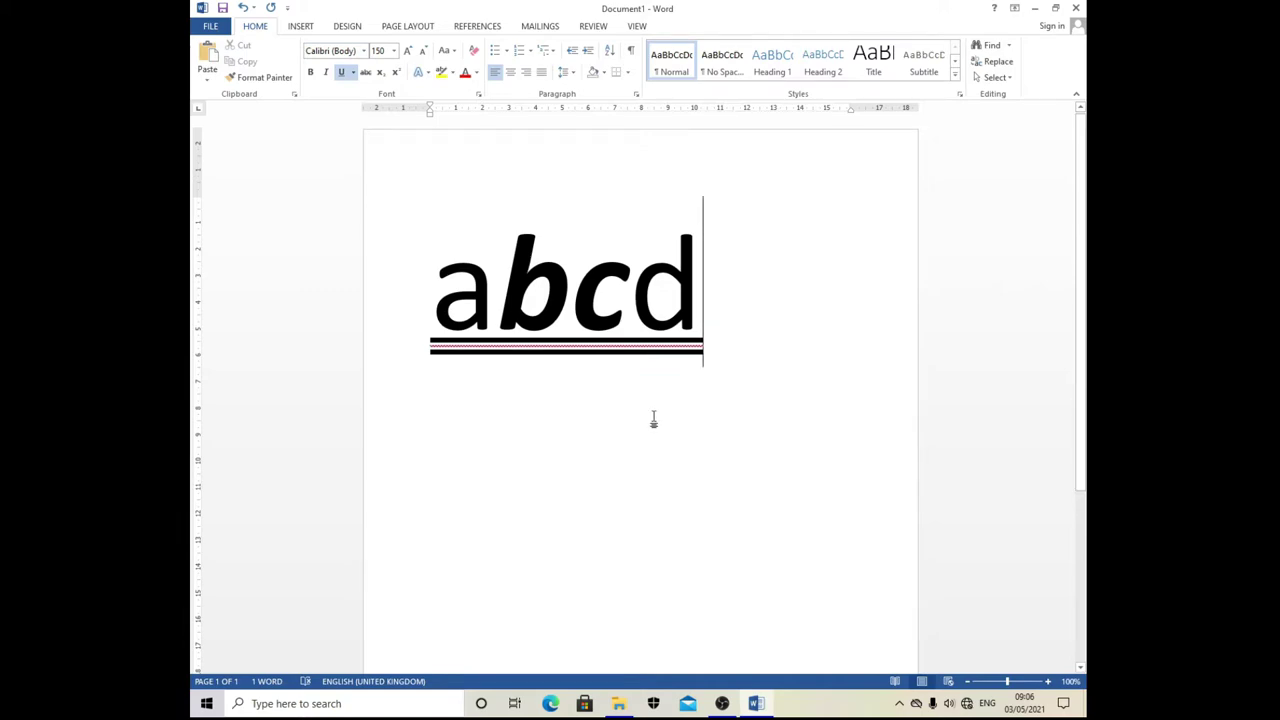
pyautogui.moveTo(714, 283); pyautogui.dragTo(425, 240)
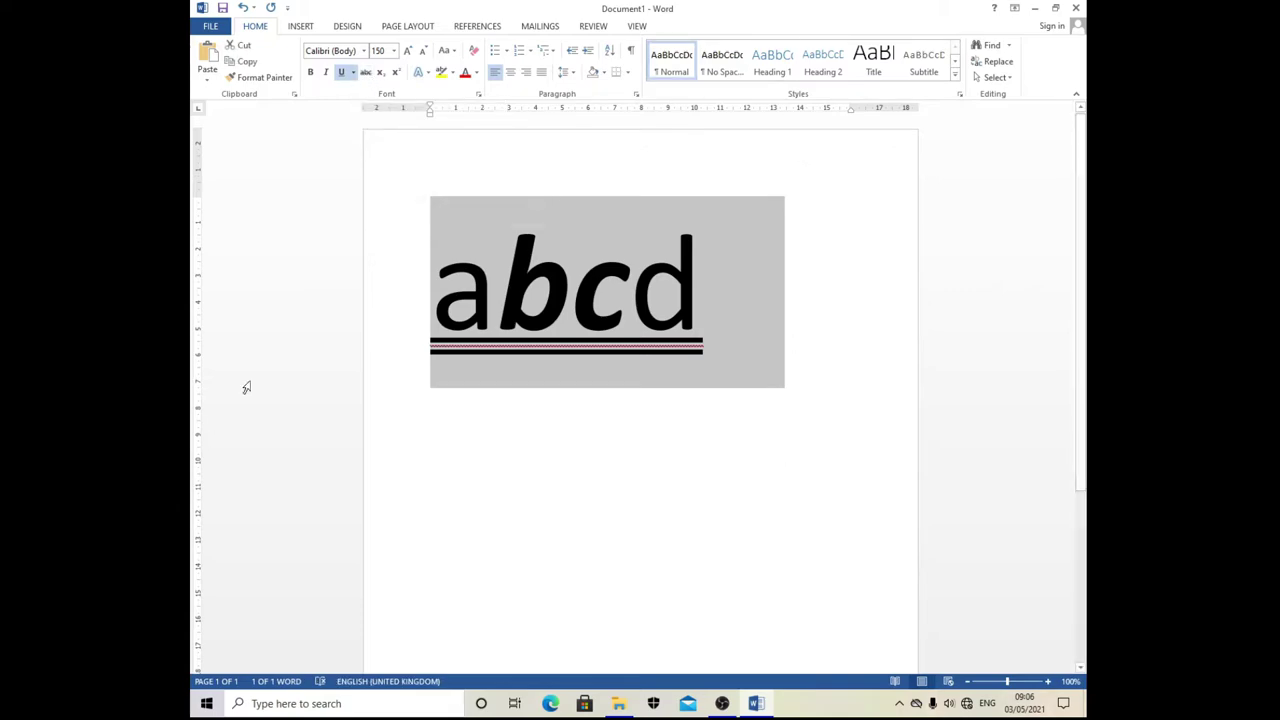
pyautogui.click(366, 74)
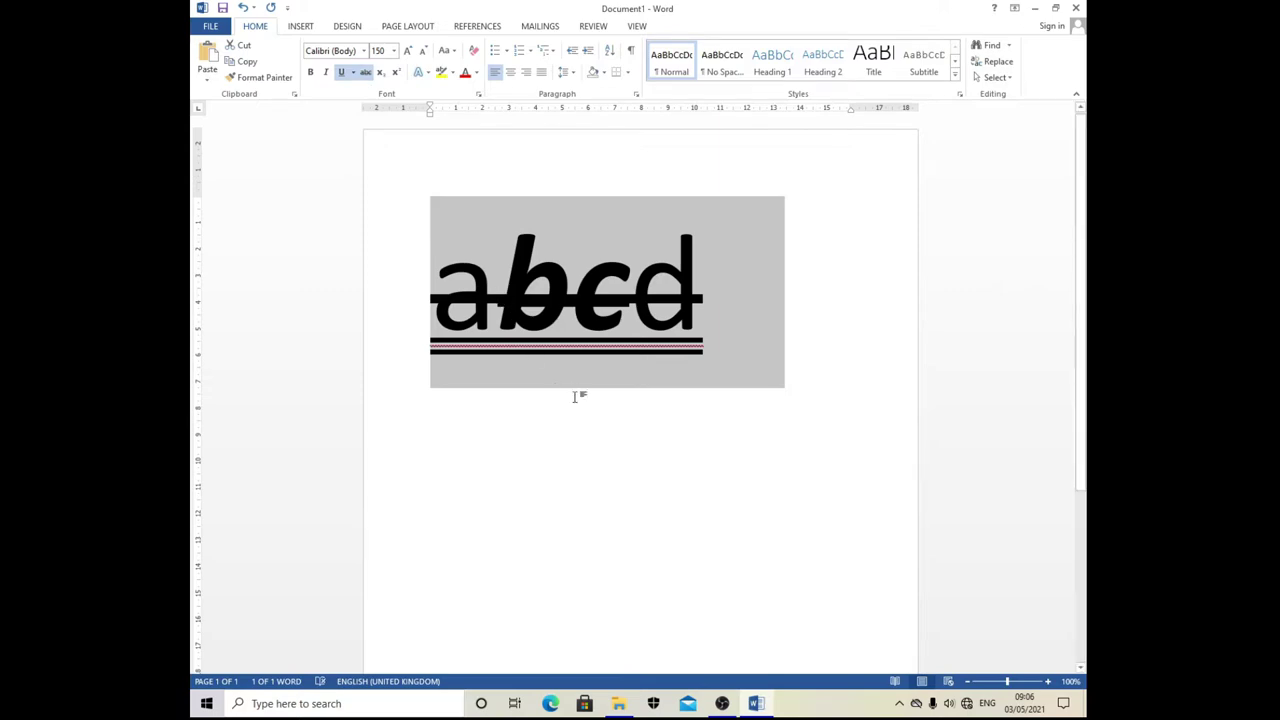
pyautogui.click(366, 74)
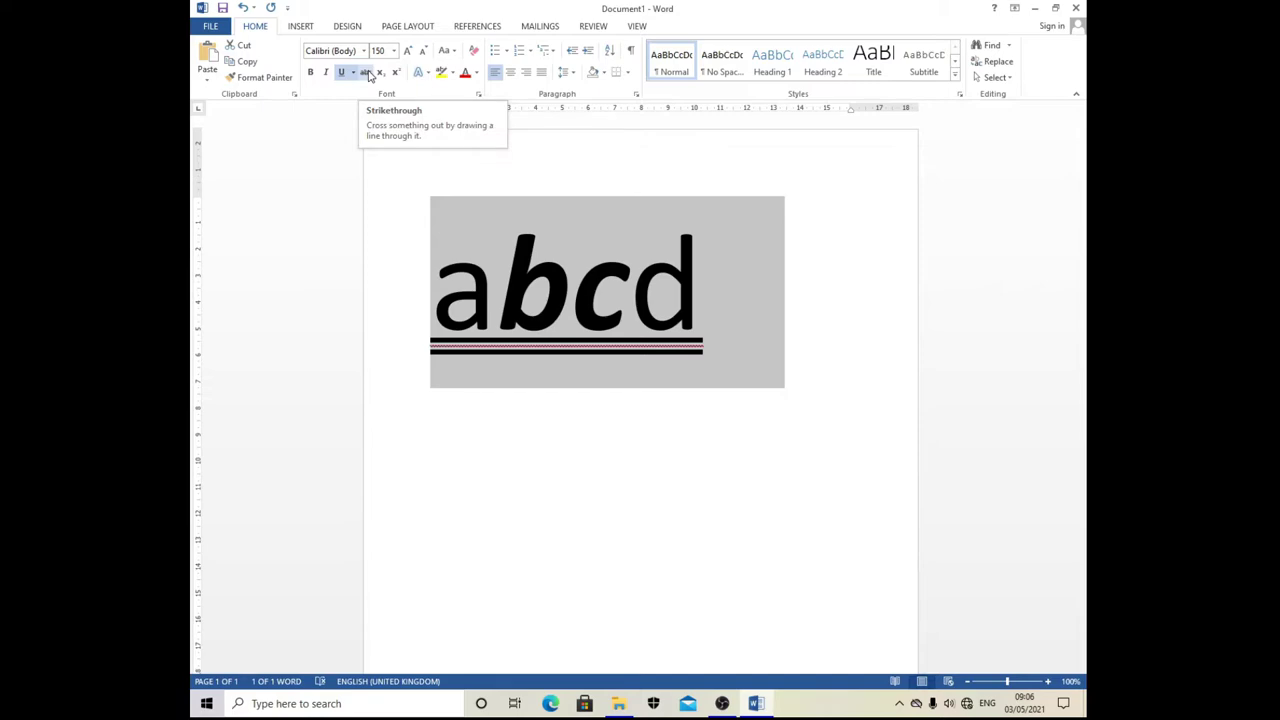
pyautogui.click(366, 74)
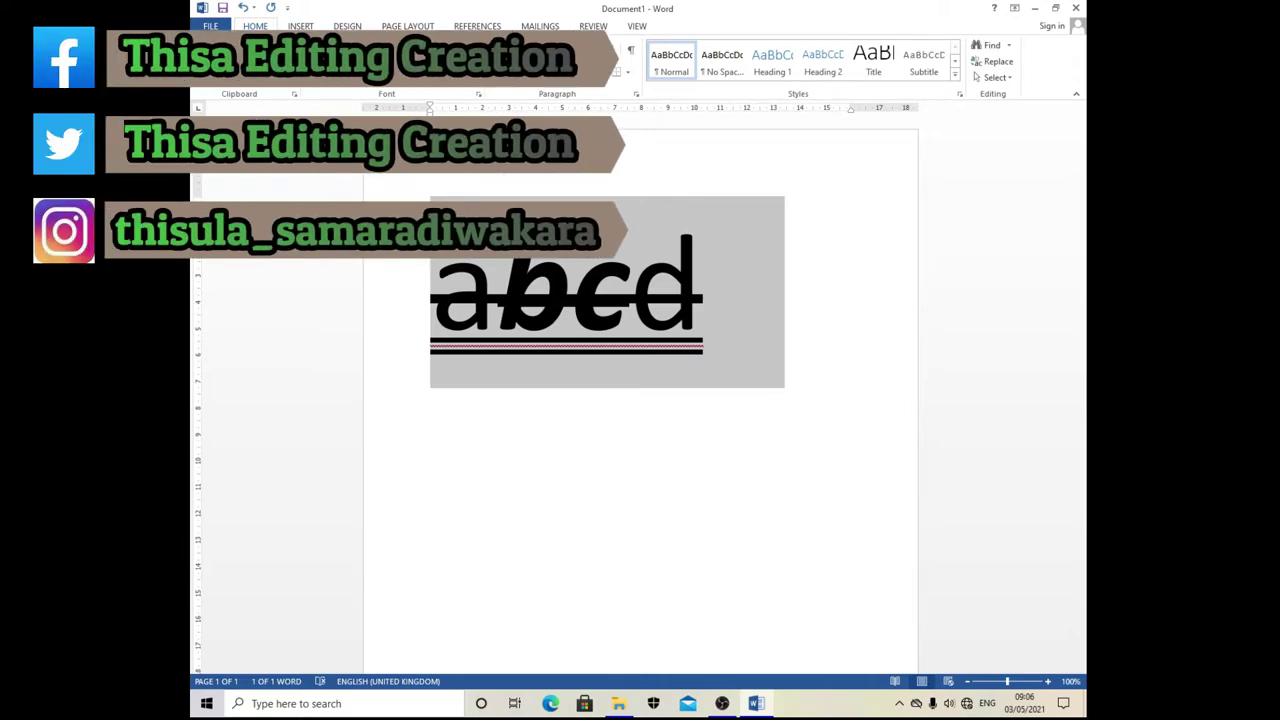
pyautogui.click(366, 74)
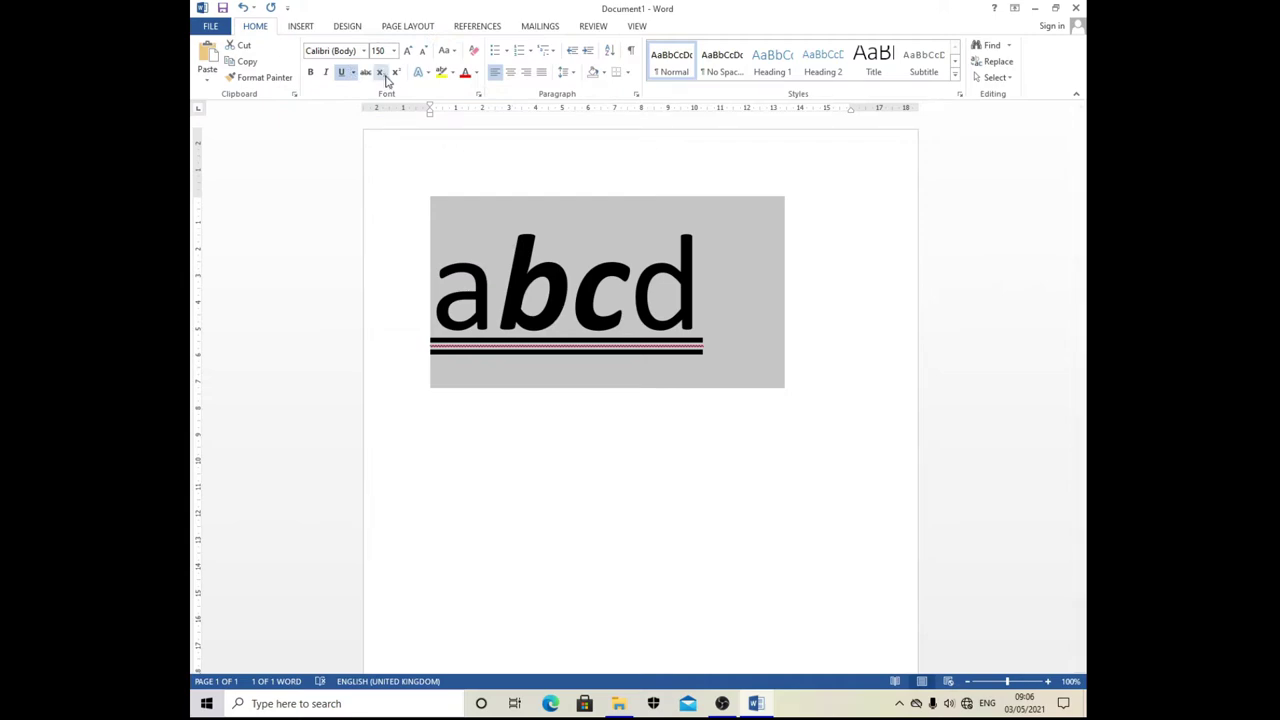
pyautogui.click(381, 73)
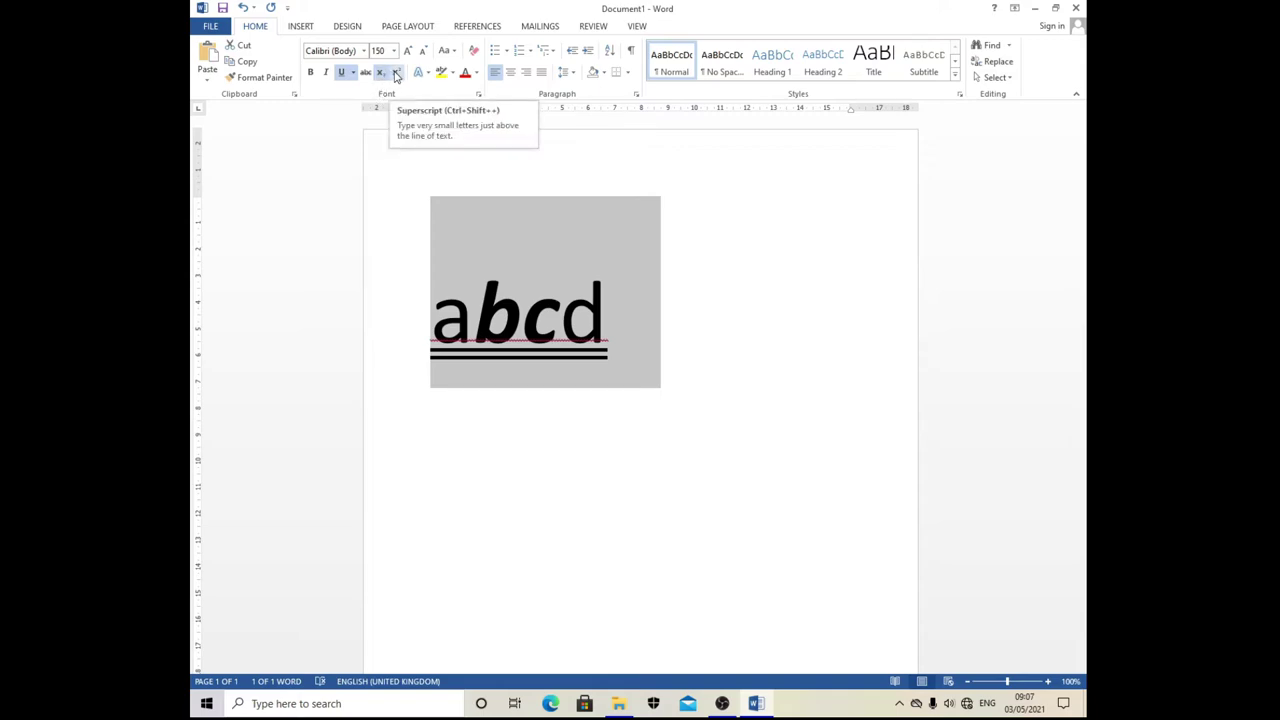
pyautogui.click(397, 75)
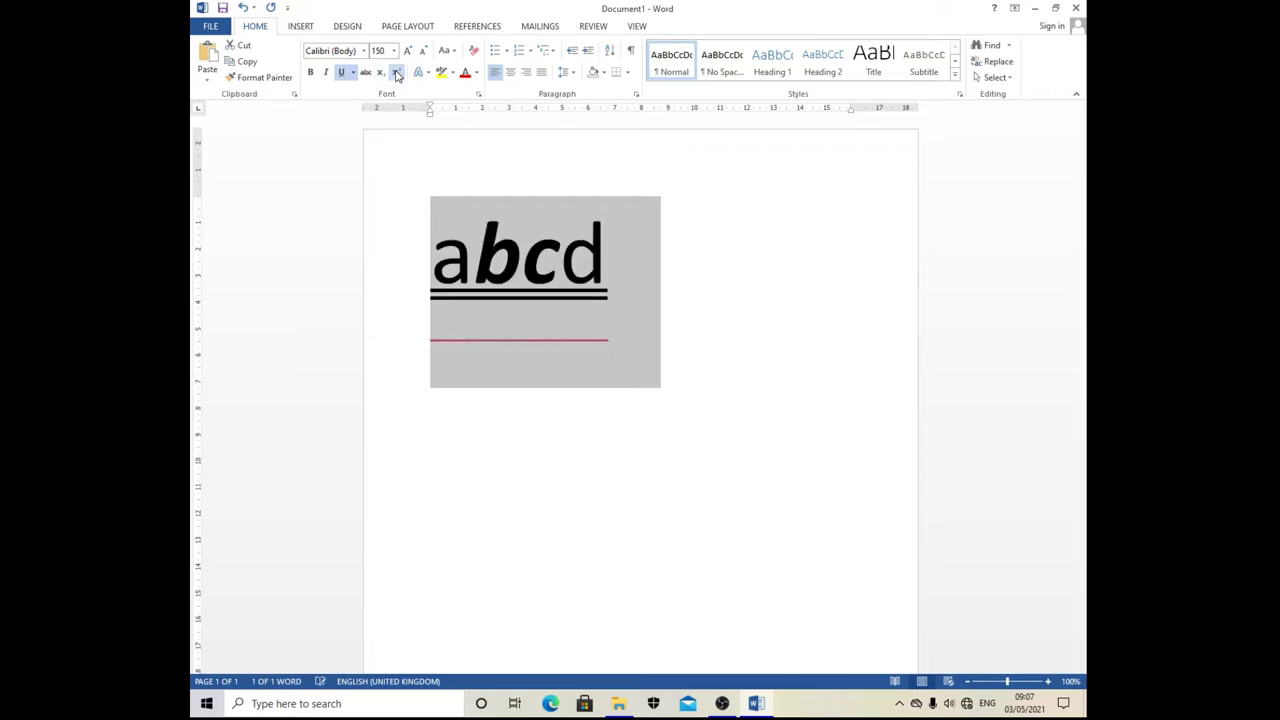
pyautogui.click(381, 73)
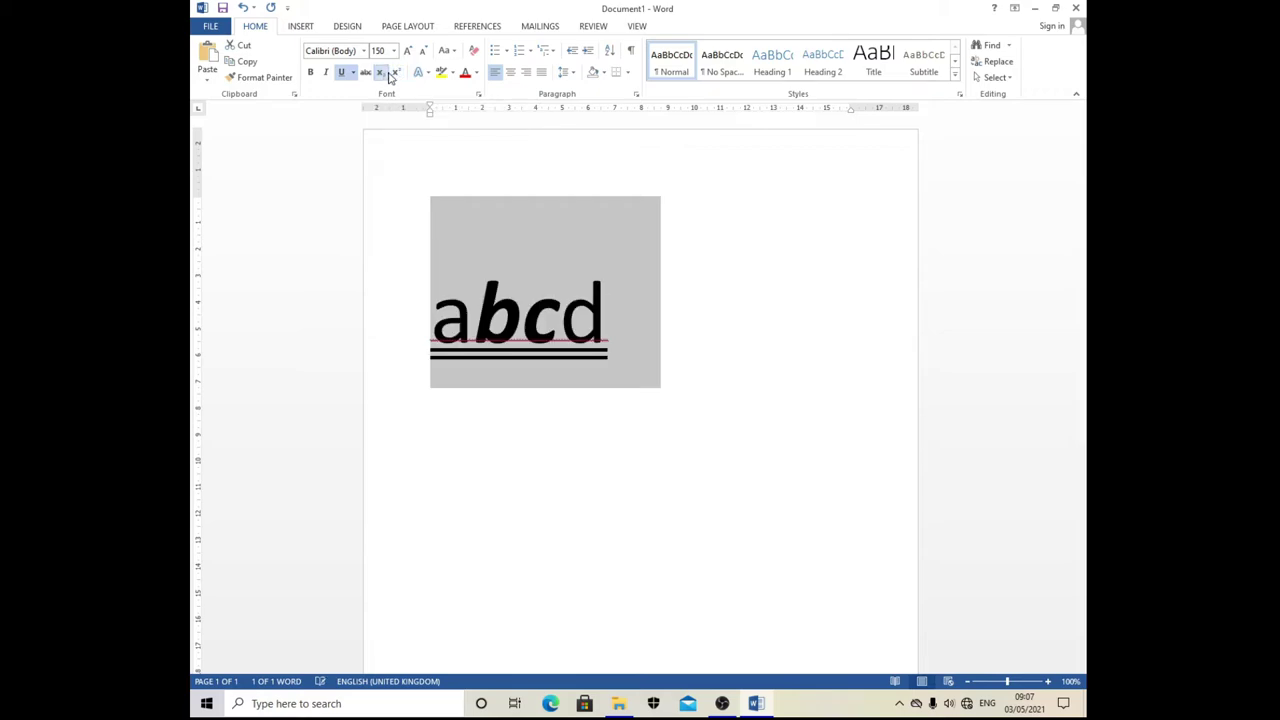
pyautogui.click(397, 75)
pyautogui.click(381, 74)
pyautogui.click(381, 74)
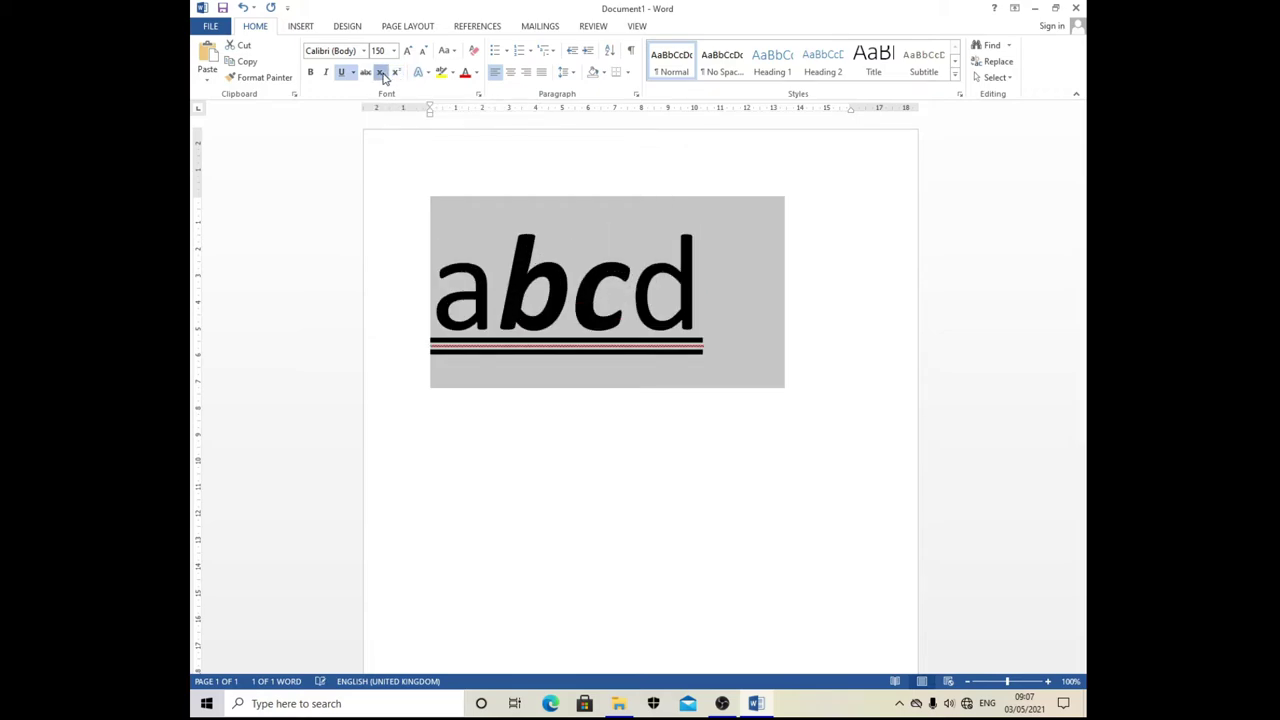
pyautogui.click(381, 74)
pyautogui.click(381, 74)
pyautogui.click(381, 74)
pyautogui.click(381, 74)
pyautogui.click(381, 74)
pyautogui.click(381, 74)
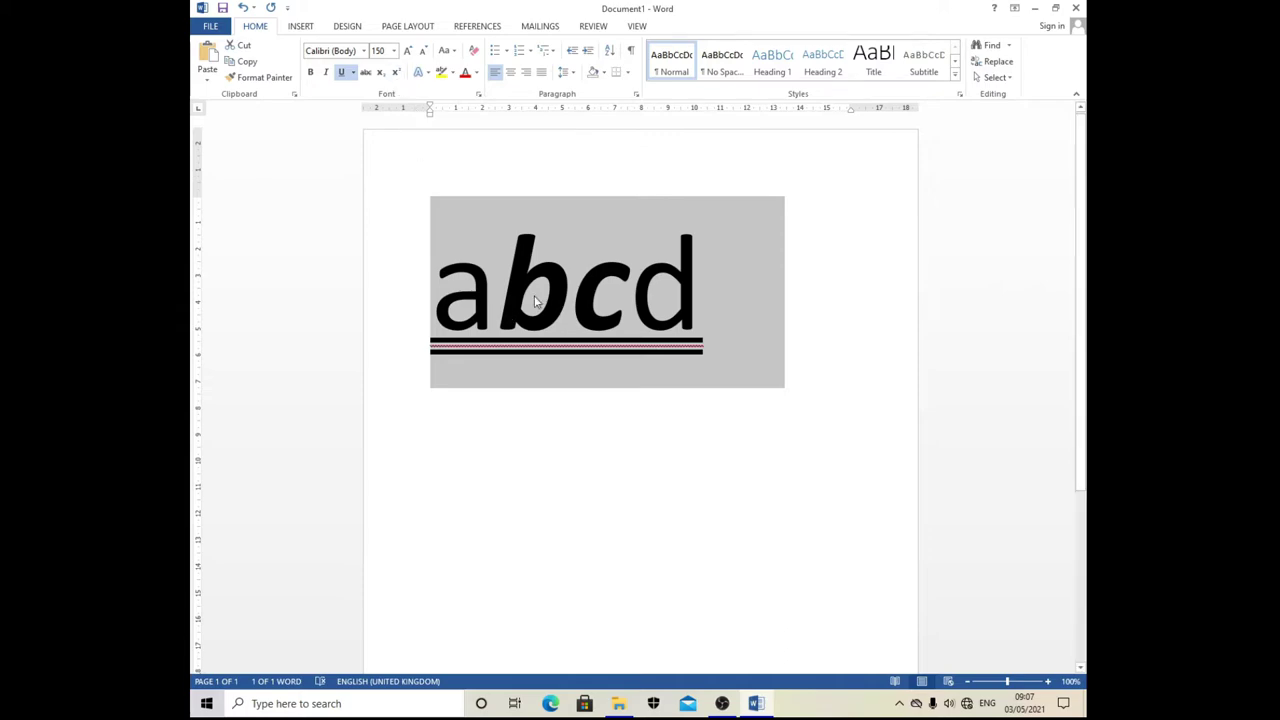
pyautogui.click(705, 290)
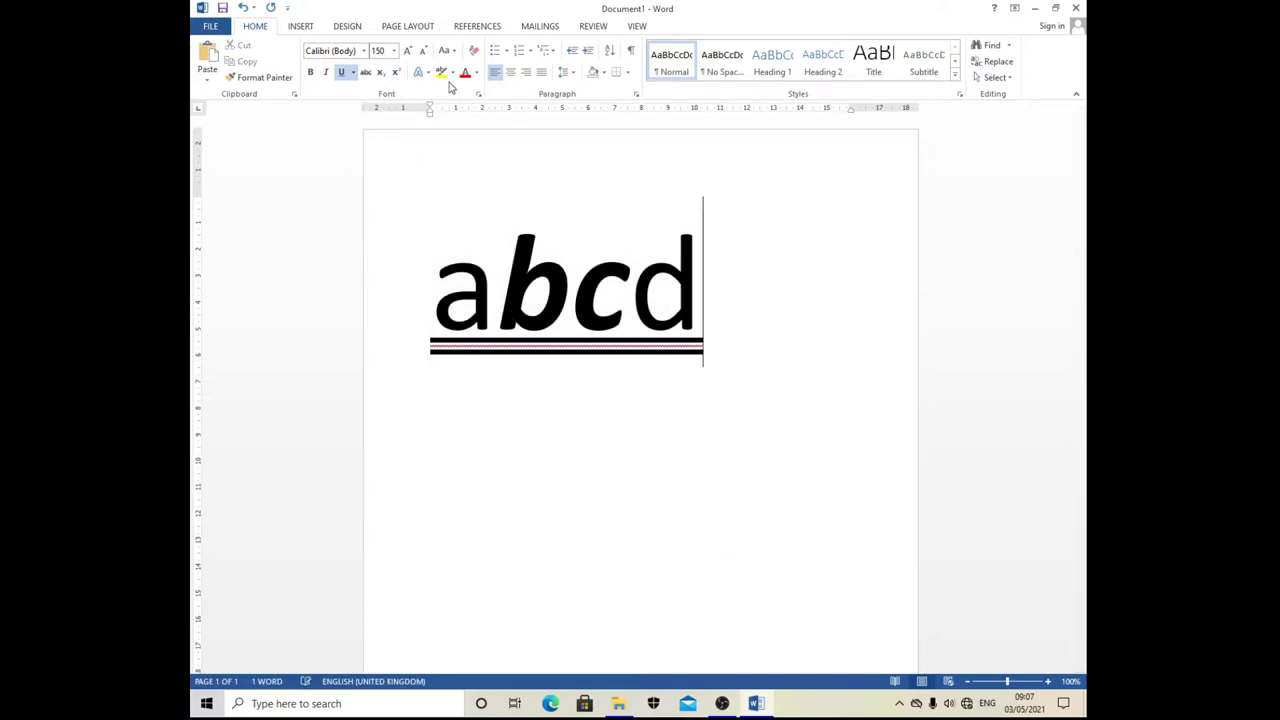
pyautogui.moveTo(720, 297); pyautogui.dragTo(420, 286)
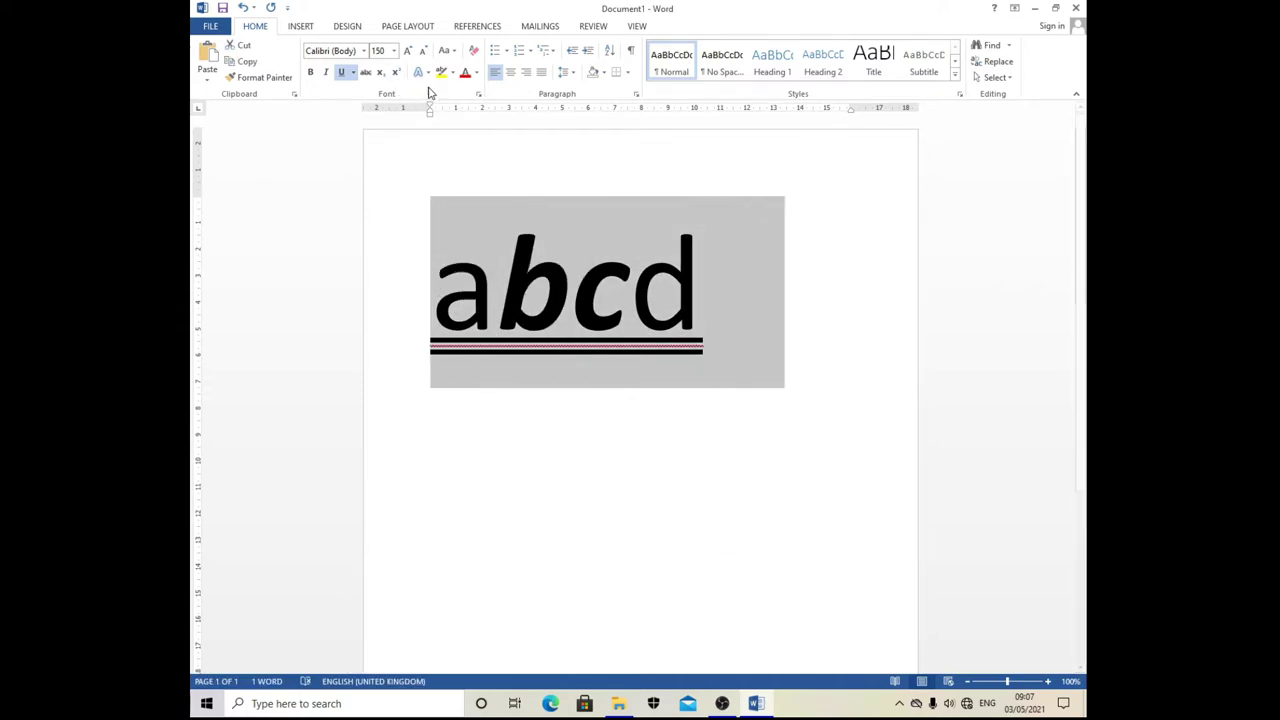
pyautogui.click(397, 73)
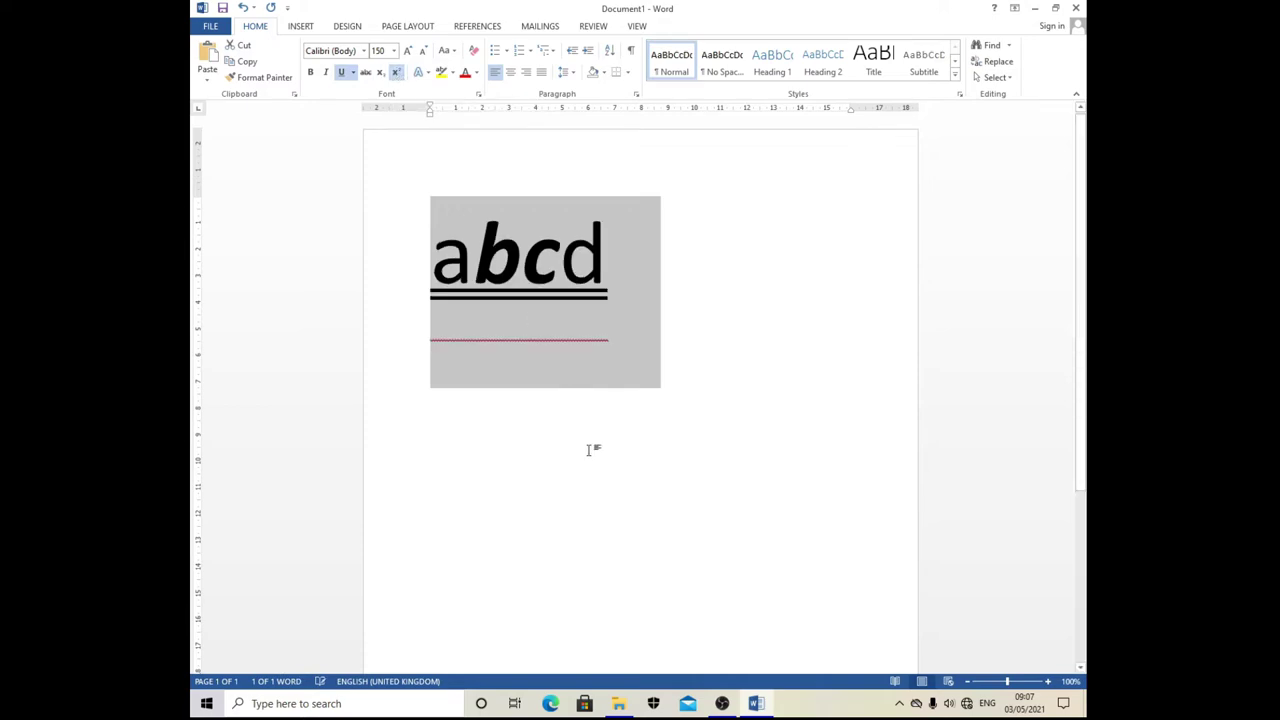
pyautogui.click(398, 75)
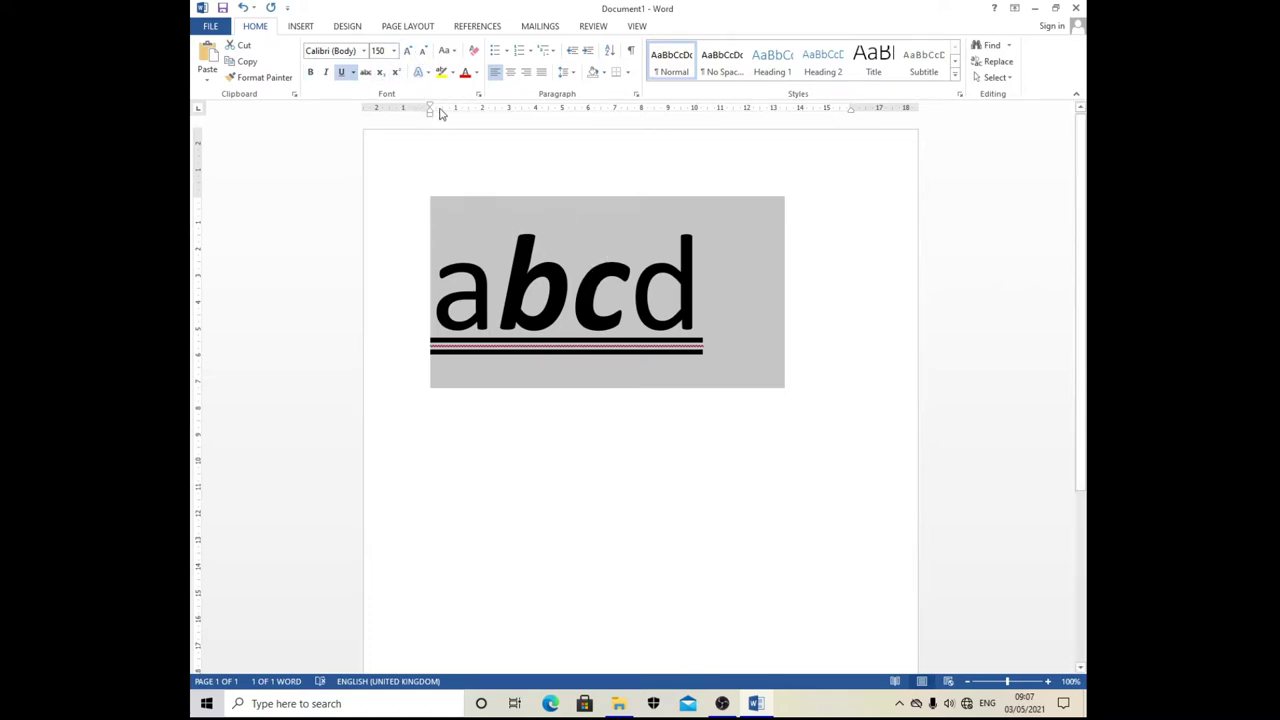
pyautogui.click(409, 51)
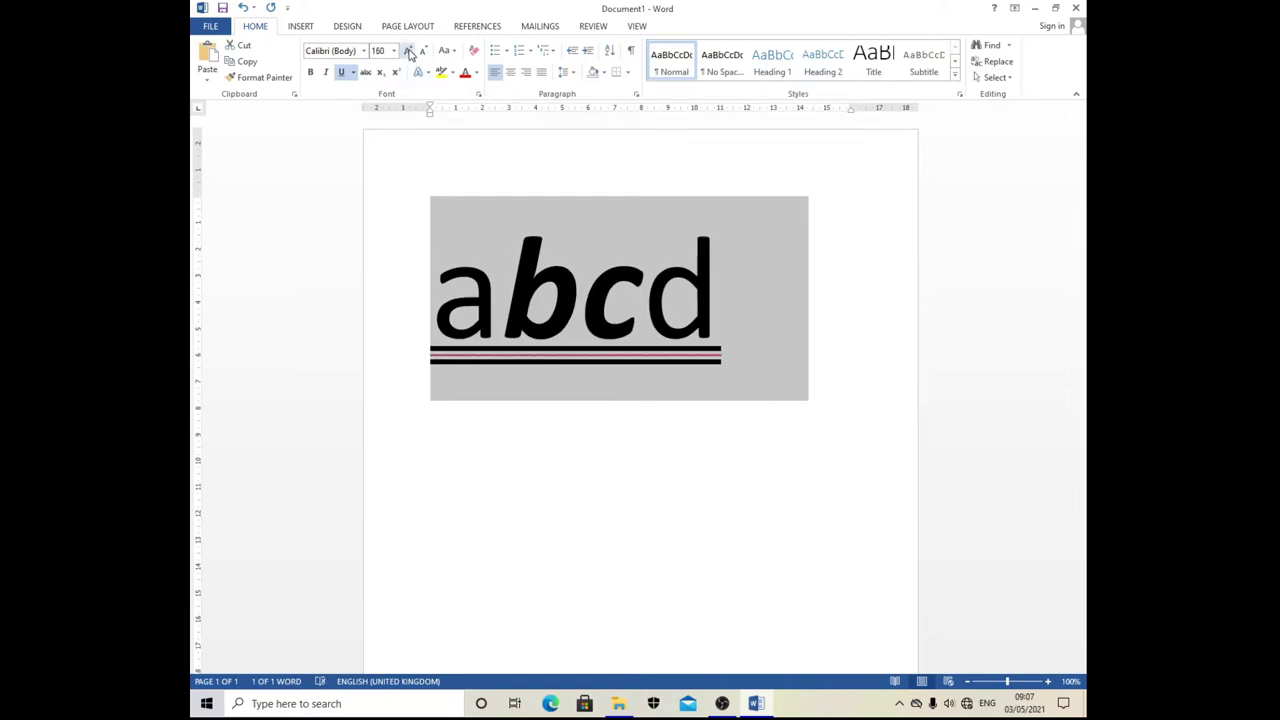
pyautogui.click(409, 51)
pyautogui.click(409, 51)
pyautogui.click(409, 51)
pyautogui.click(409, 51)
pyautogui.click(409, 51)
pyautogui.click(409, 51)
pyautogui.click(409, 51)
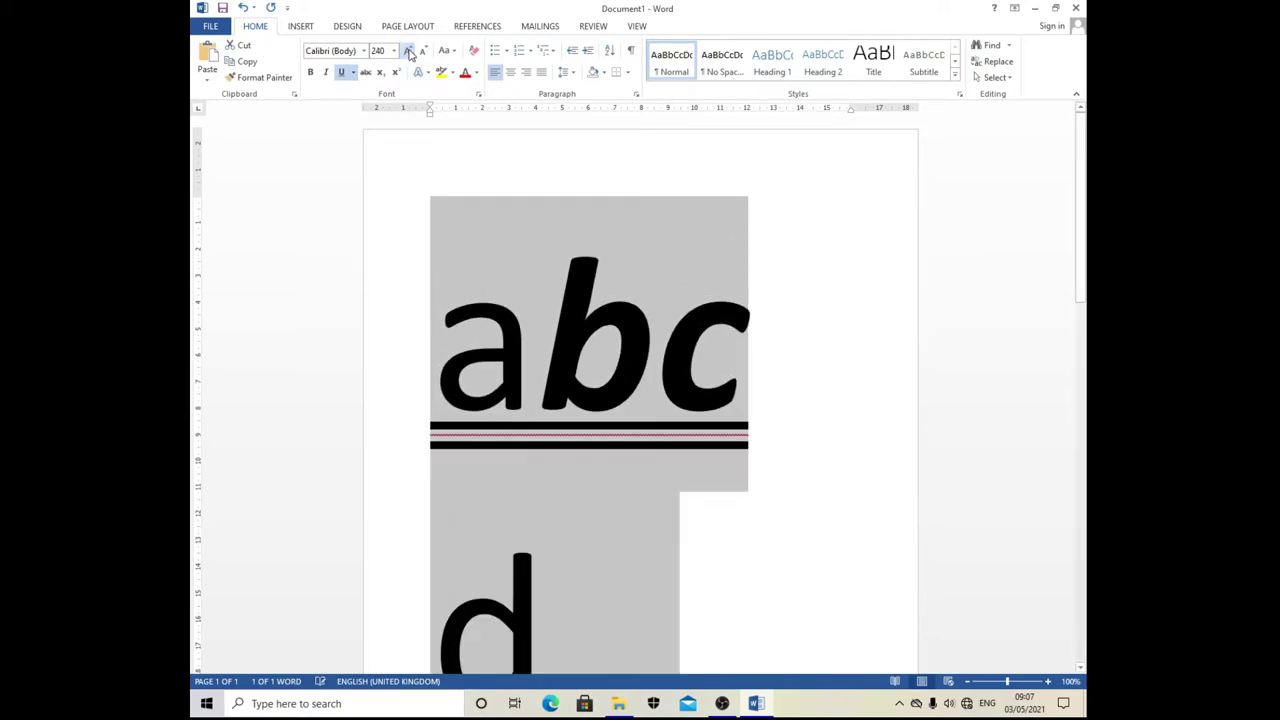
pyautogui.click(409, 51)
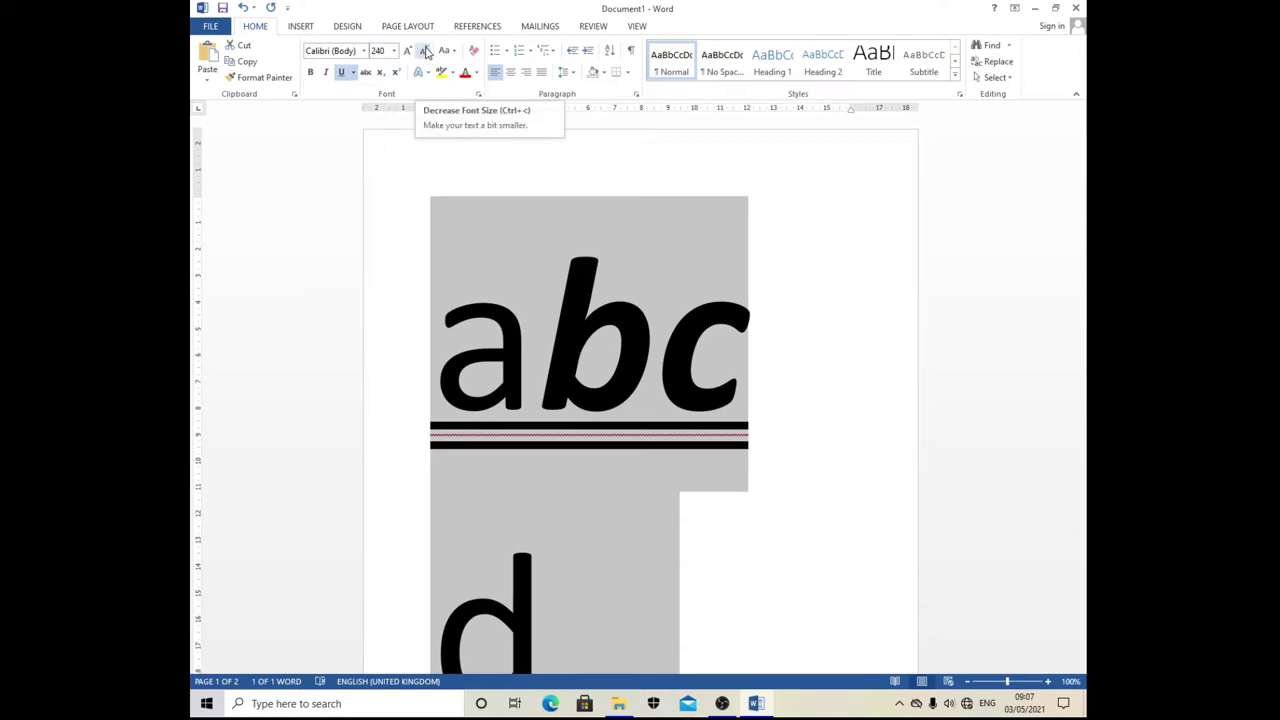
pyautogui.click(426, 50)
pyautogui.click(426, 50)
pyautogui.click(426, 50)
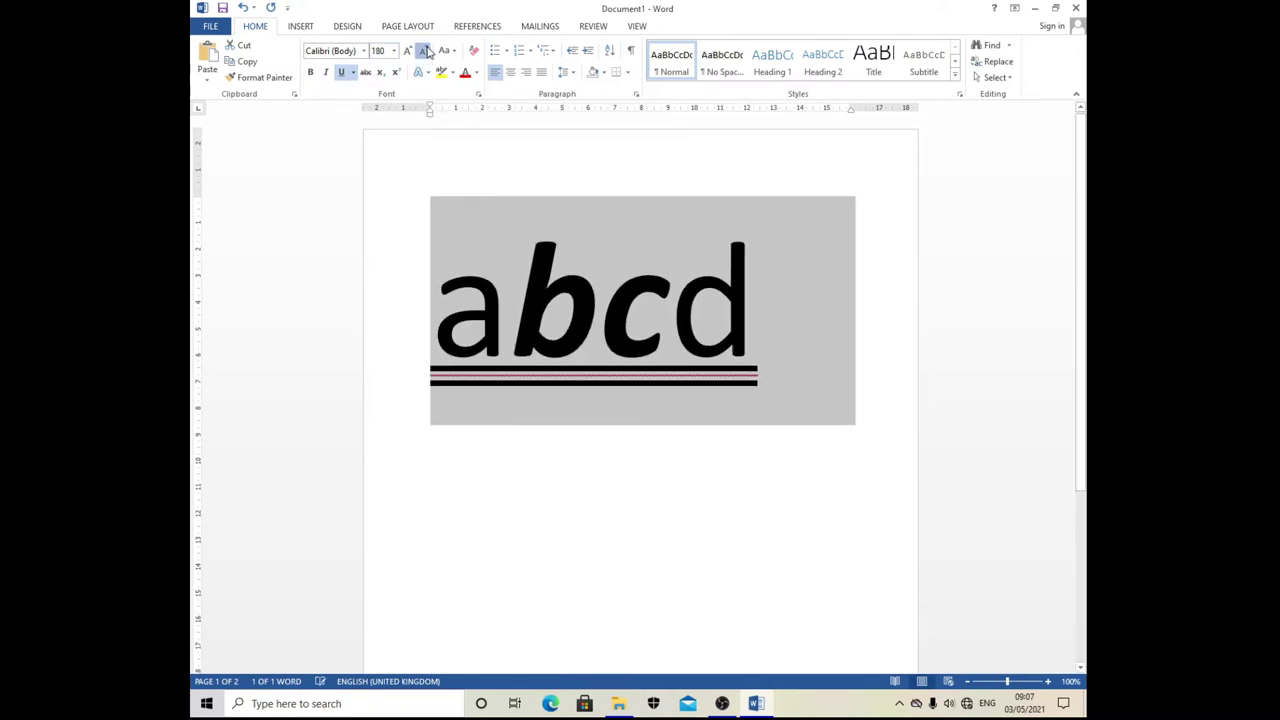
pyautogui.click(426, 50)
pyautogui.click(426, 50)
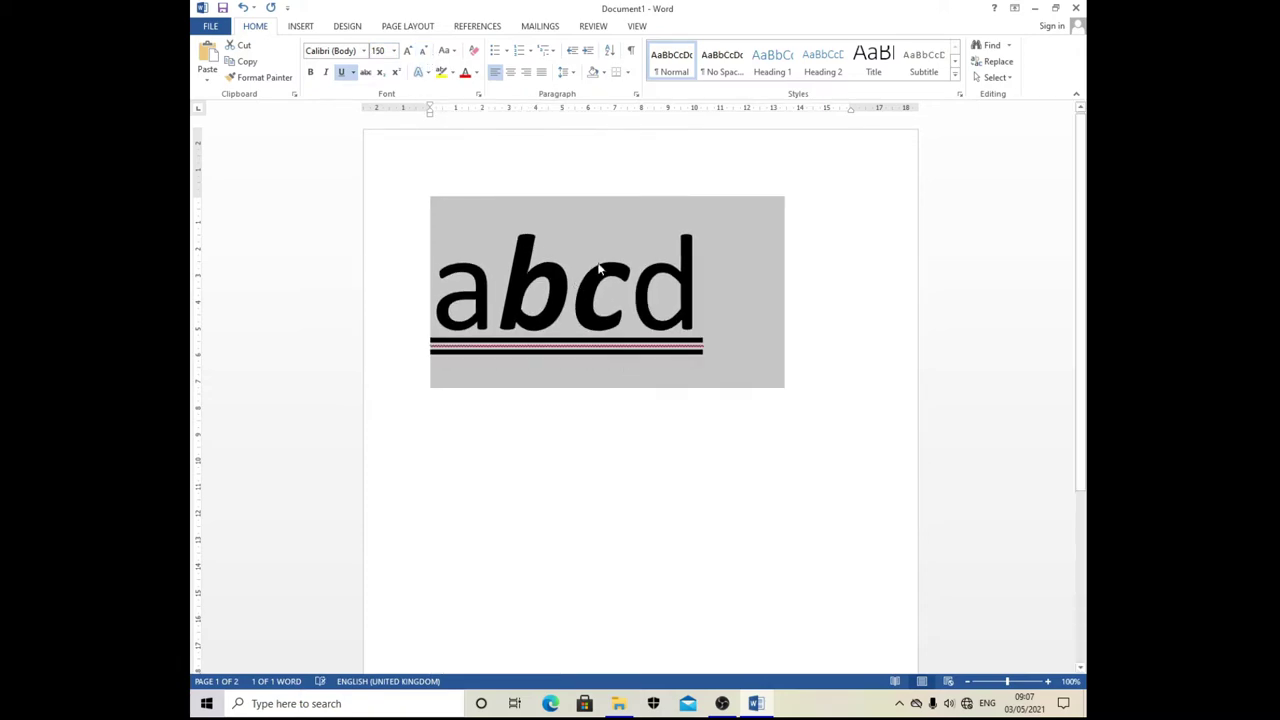
pyautogui.click(408, 50)
pyautogui.click(408, 50)
pyautogui.click(408, 50)
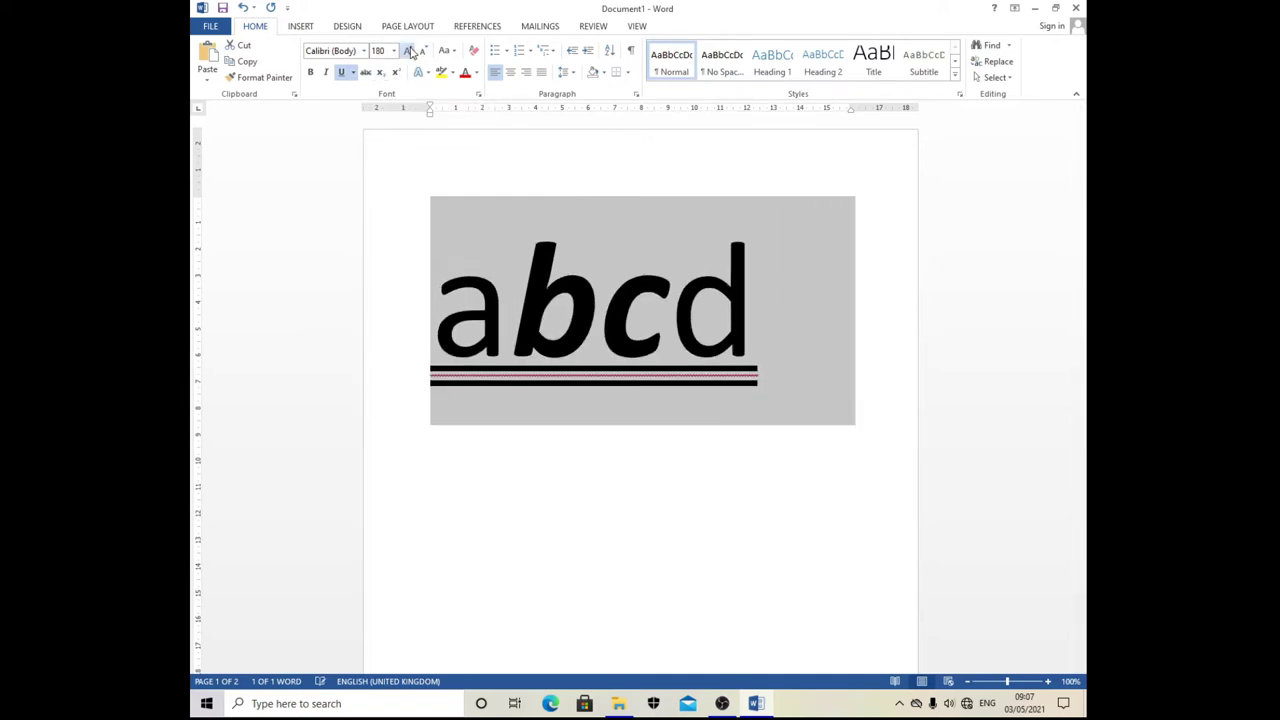
pyautogui.click(408, 50)
pyautogui.click(408, 50)
pyautogui.click(408, 50)
pyautogui.click(408, 50)
pyautogui.click(408, 50)
pyautogui.click(408, 50)
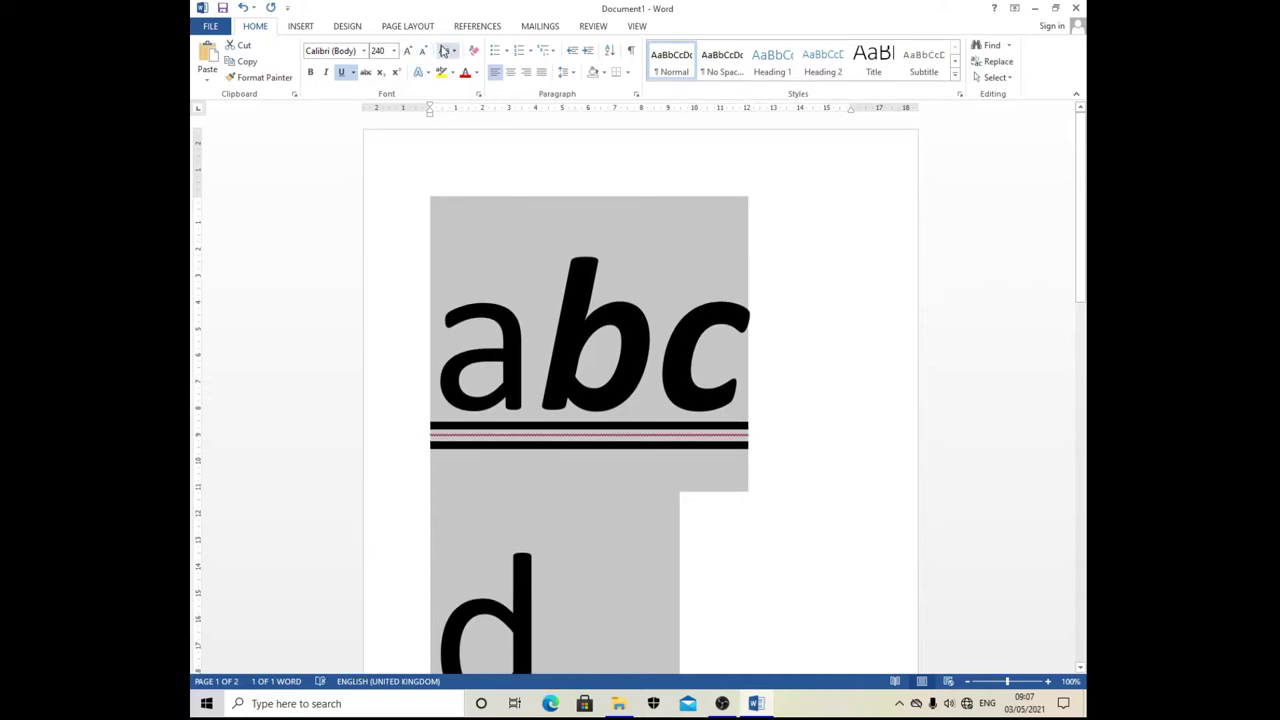
pyautogui.click(423, 50)
pyautogui.click(423, 50)
pyautogui.click(423, 50)
pyautogui.click(423, 50)
pyautogui.click(423, 50)
pyautogui.click(423, 50)
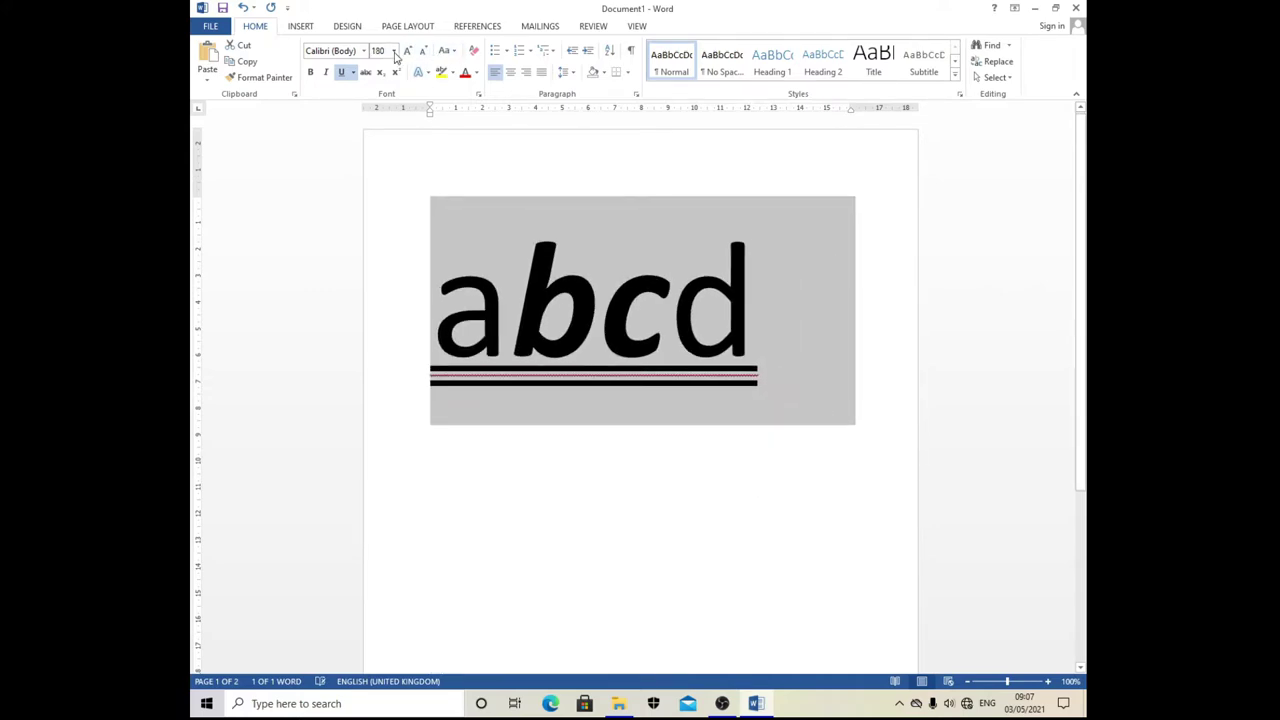
pyautogui.click(393, 51)
pyautogui.click(408, 50)
pyautogui.click(408, 50)
pyautogui.click(408, 50)
pyautogui.click(408, 50)
pyautogui.click(408, 50)
pyautogui.click(408, 50)
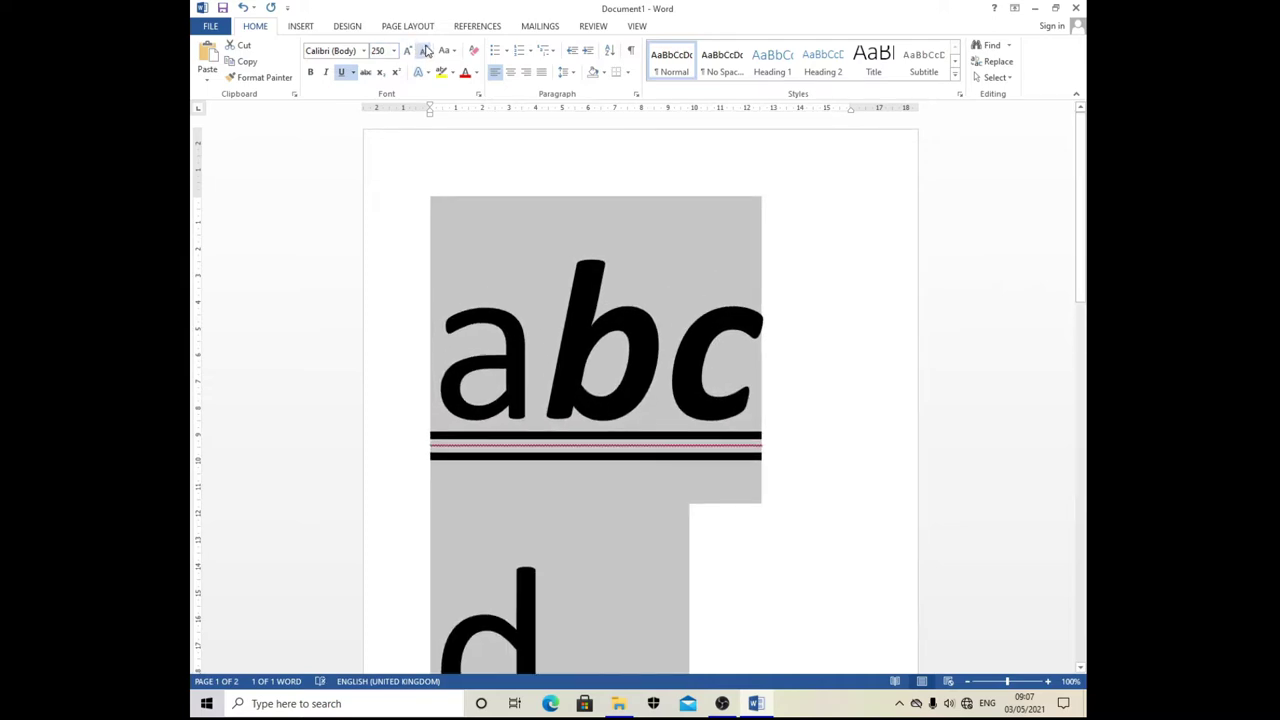
pyautogui.click(423, 50)
pyautogui.click(423, 50)
pyautogui.click(423, 50)
pyautogui.click(423, 50)
pyautogui.click(423, 50)
pyautogui.click(423, 50)
pyautogui.click(423, 50)
pyautogui.click(423, 50)
pyautogui.click(423, 50)
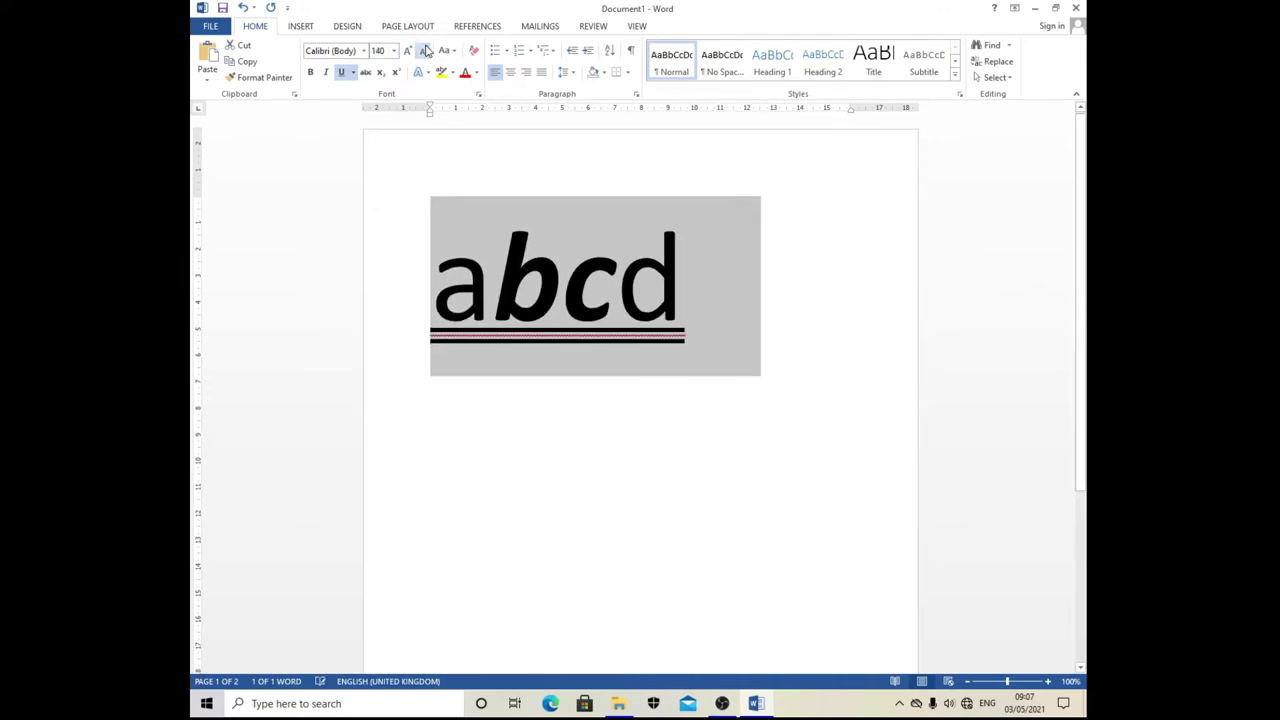
pyautogui.click(408, 50)
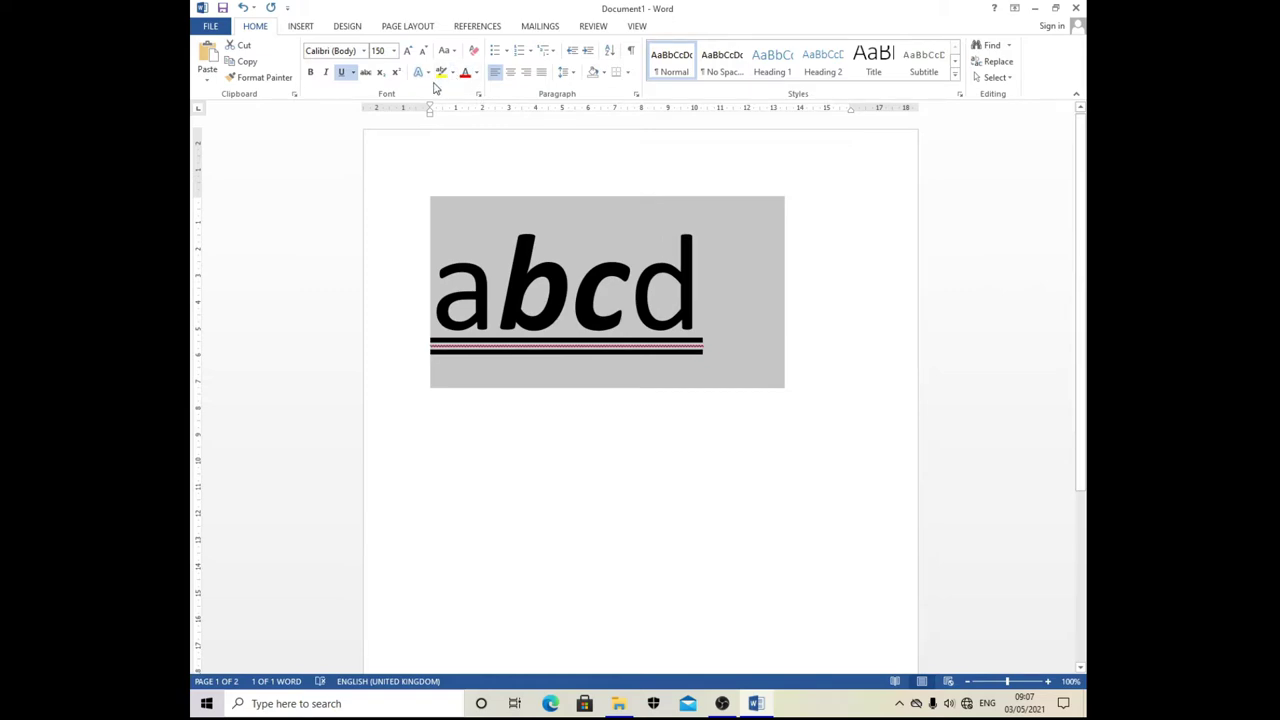
# Step: Browse the Text Effects gallery for abcd several times without applying an effect
pyautogui.click(424, 73)
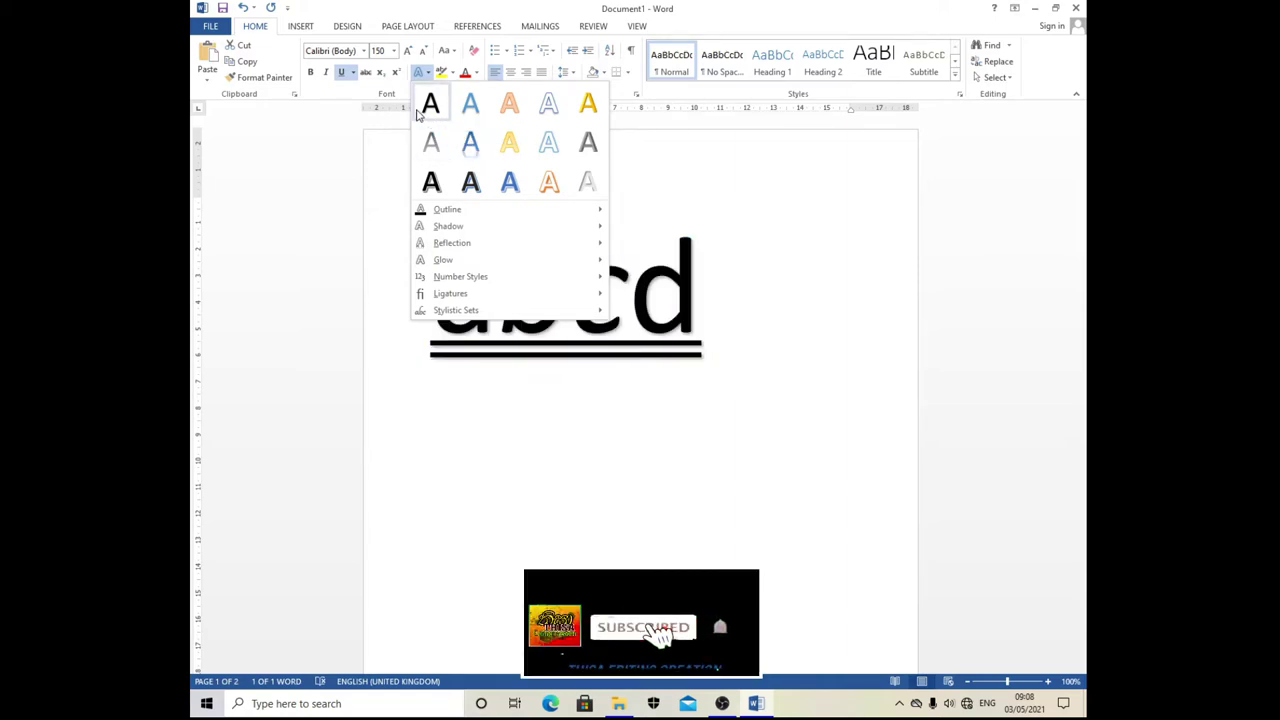
pyautogui.click(430, 103)
pyautogui.click(780, 440)
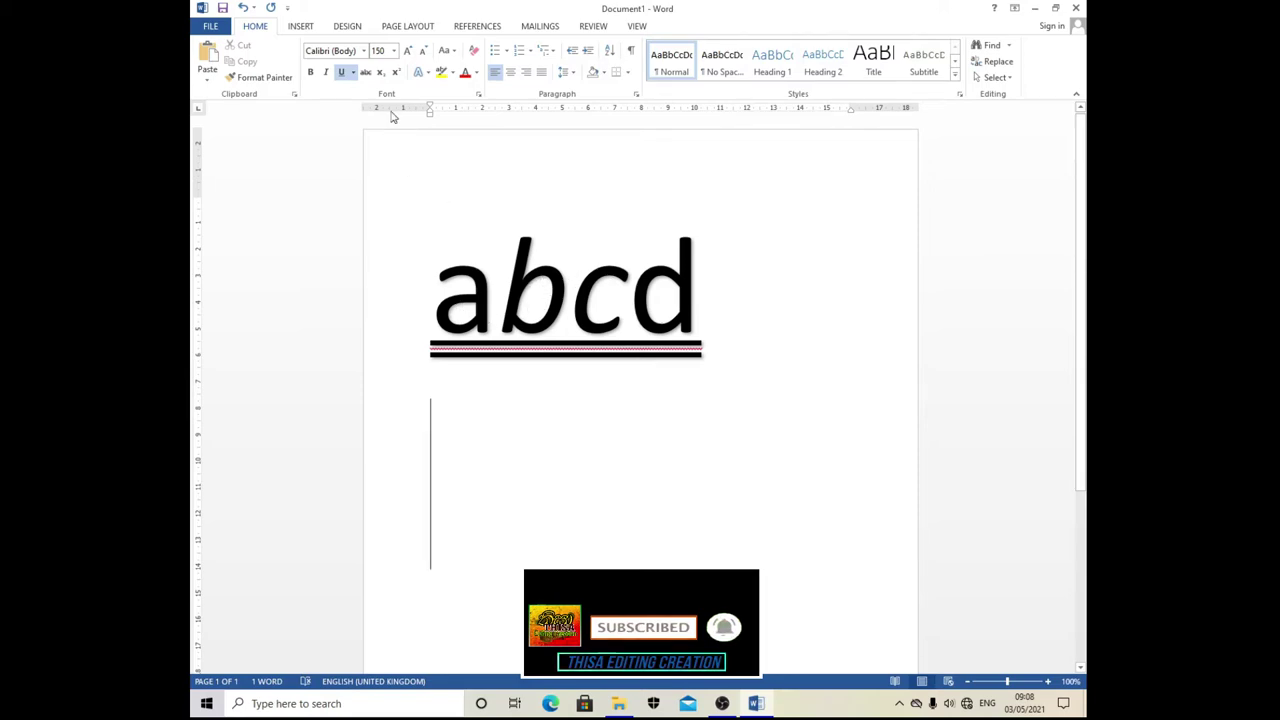
pyautogui.click(420, 73)
pyautogui.click(430, 103)
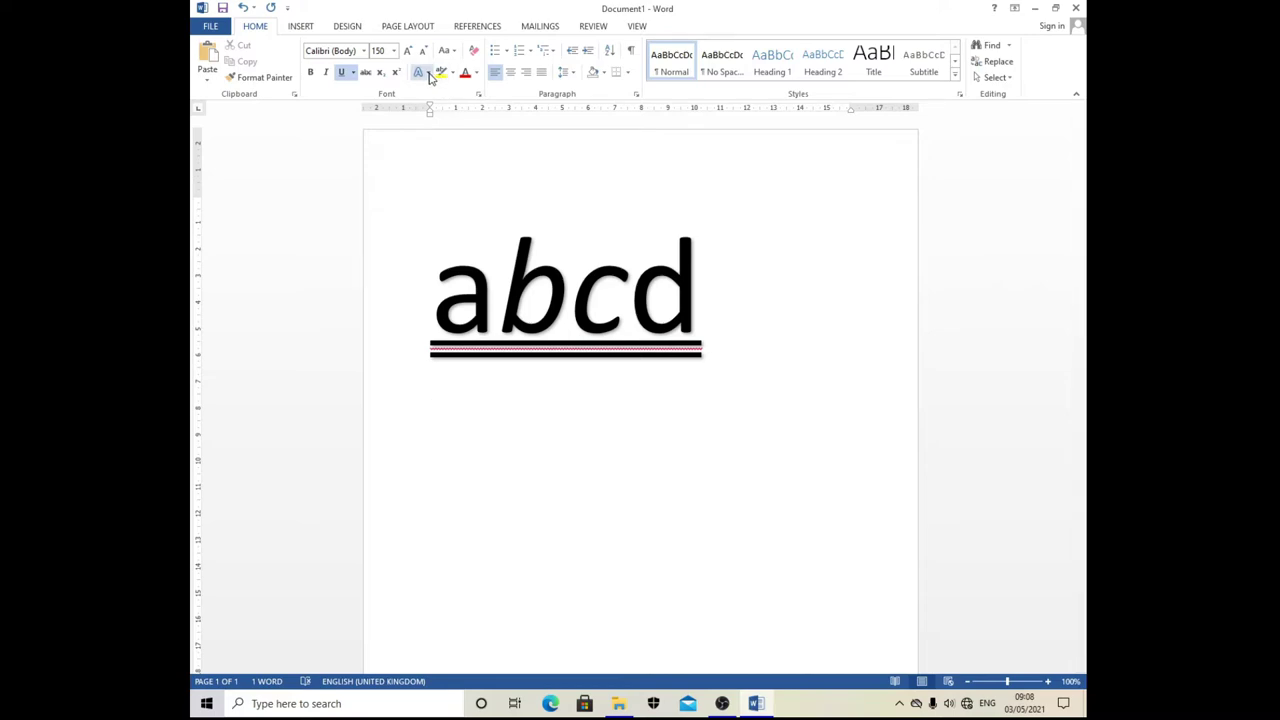
pyautogui.click(420, 73)
pyautogui.click(502, 110)
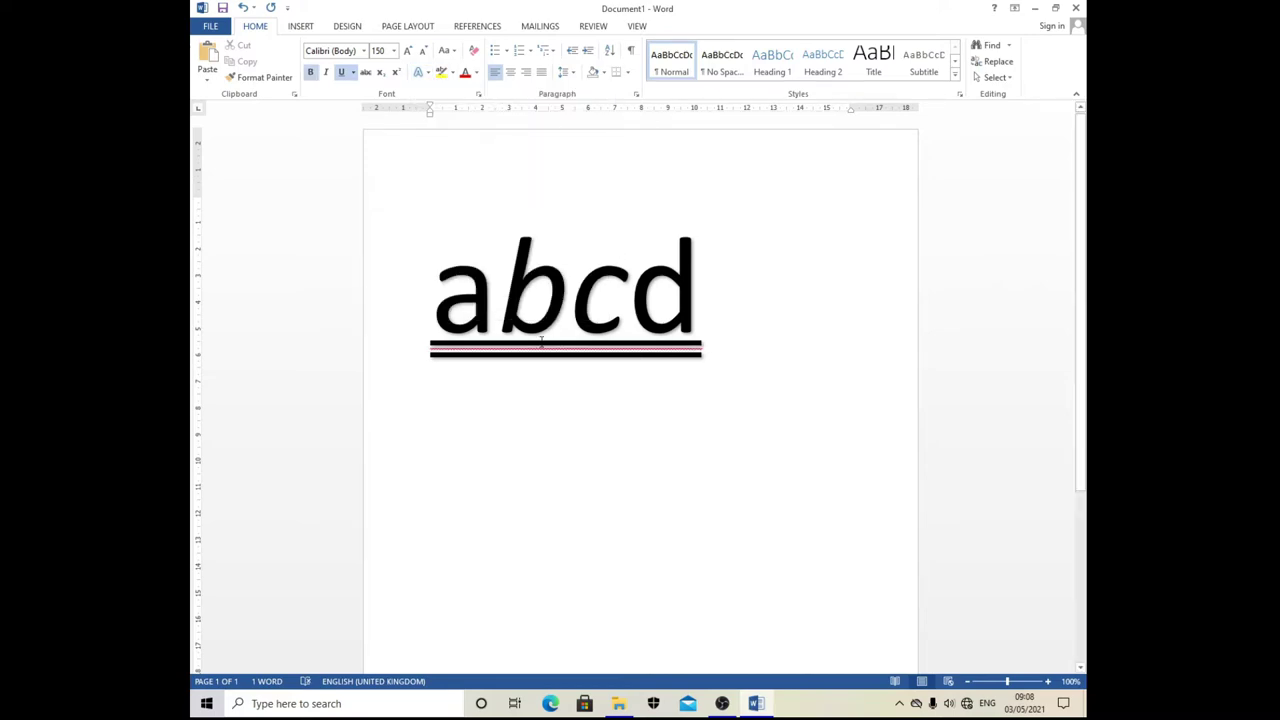
pyautogui.click(420, 73)
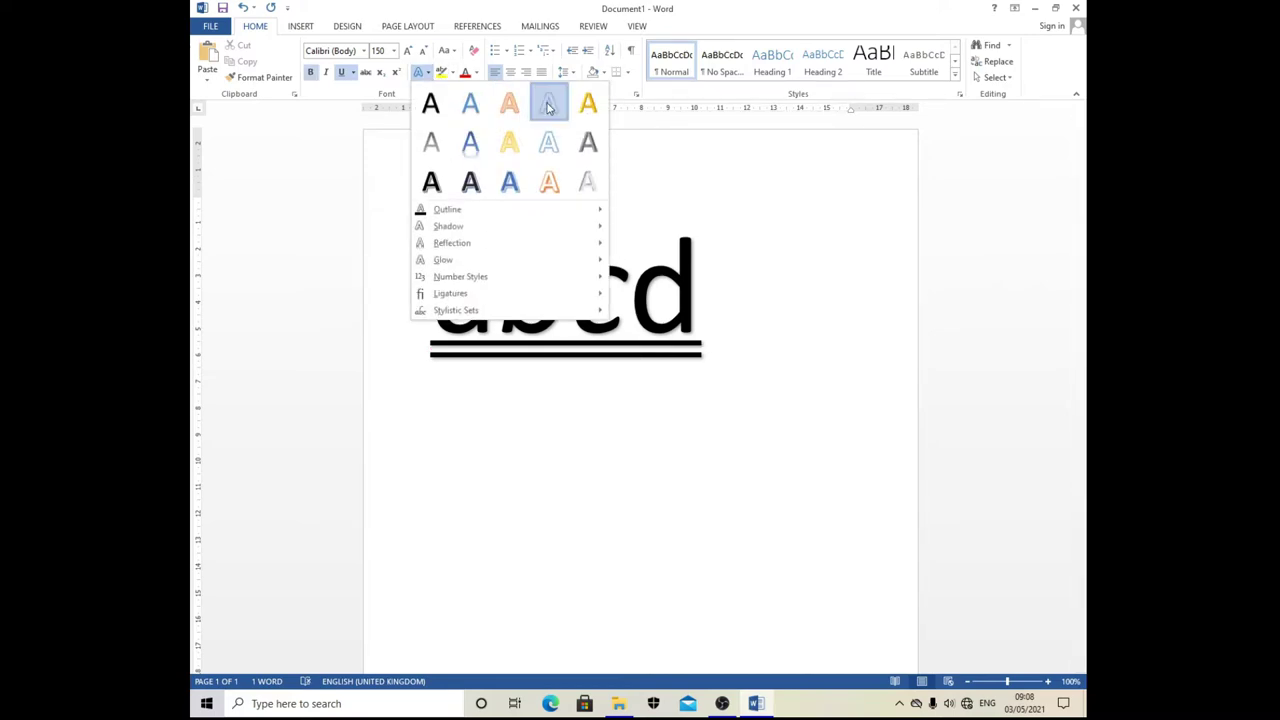
pyautogui.click(548, 108)
pyautogui.moveTo(700, 306); pyautogui.dragTo(409, 305)
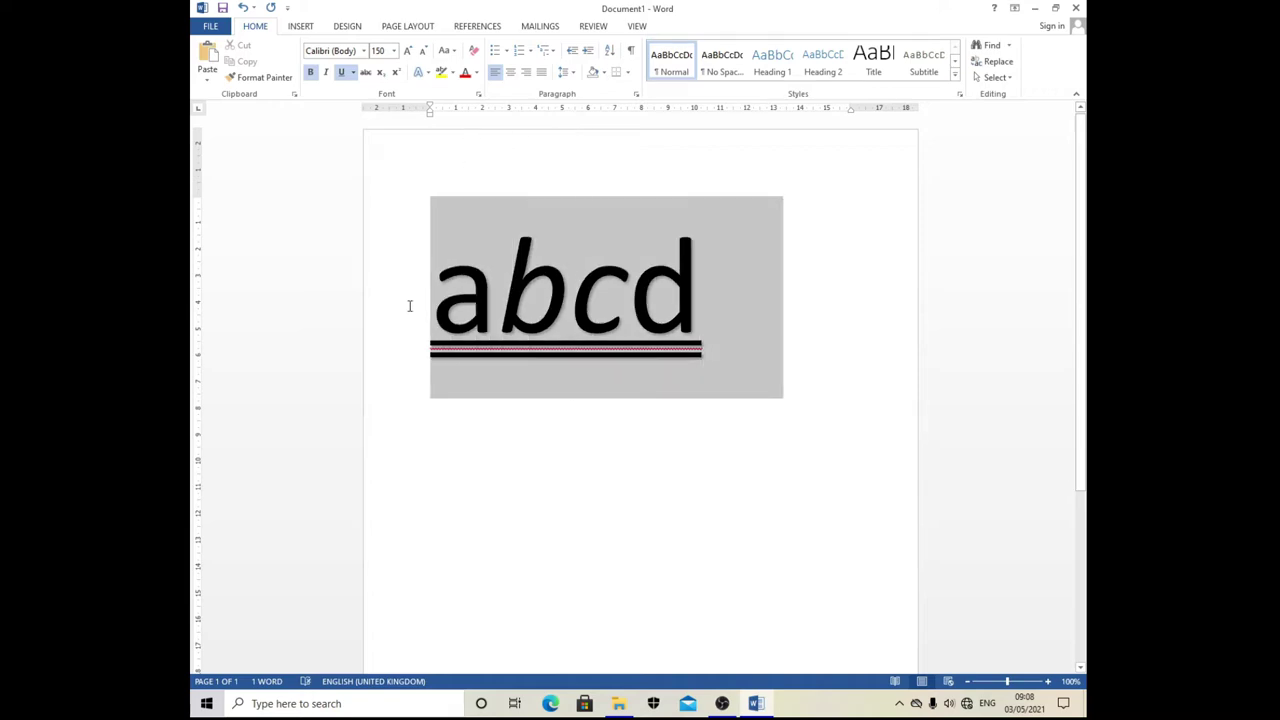
pyautogui.click(420, 73)
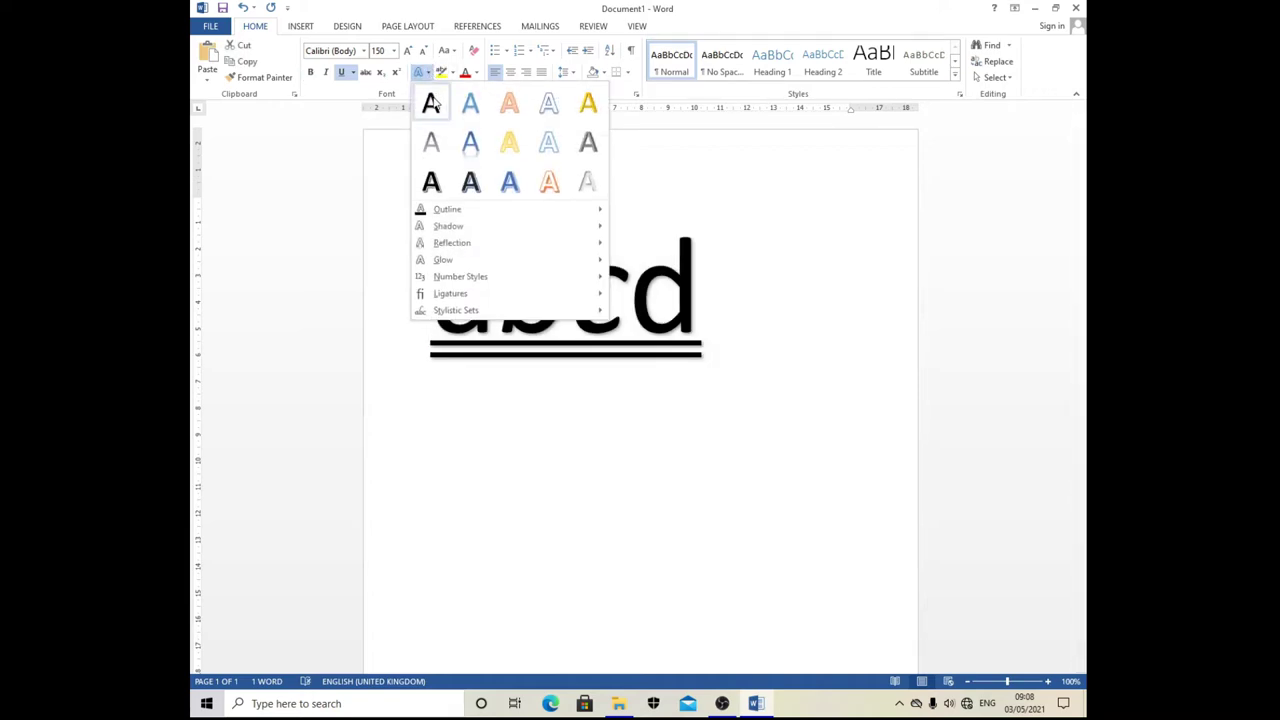
pyautogui.click(433, 103)
# Step: Apply the blue text effect to abcd, then replace it with the orange fill preset
pyautogui.doubleClick(656, 259)
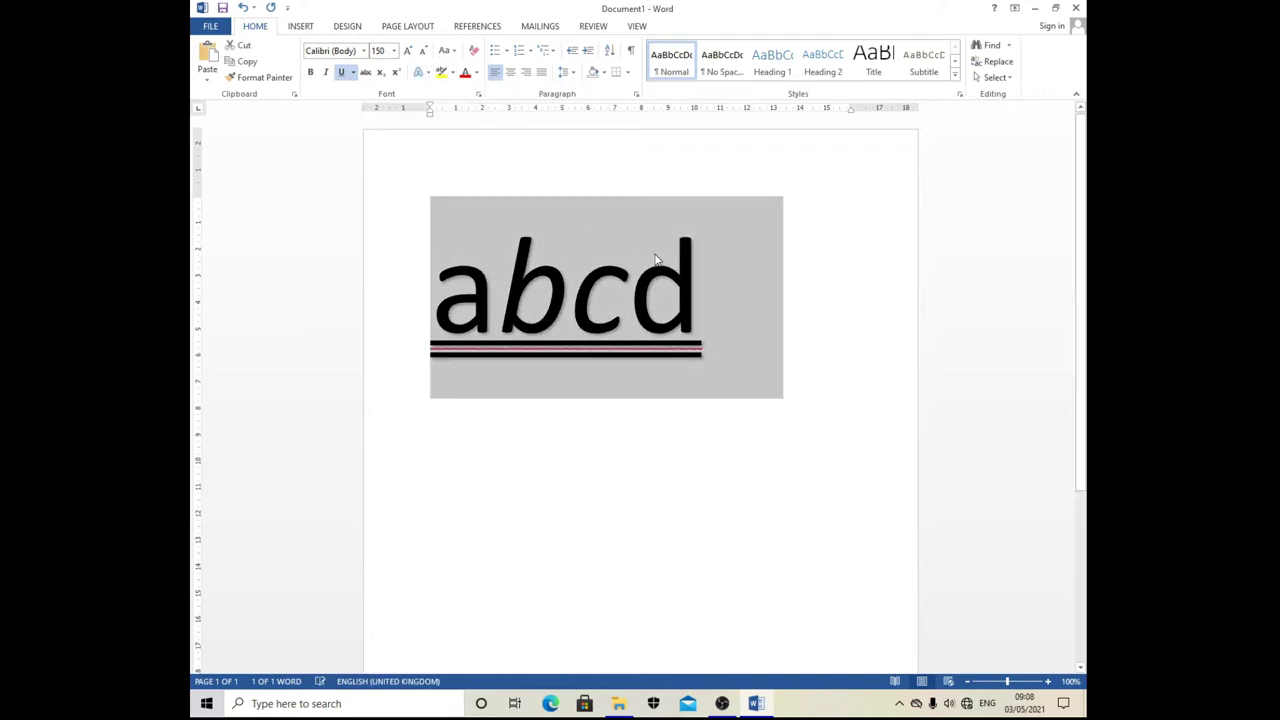
pyautogui.click(420, 73)
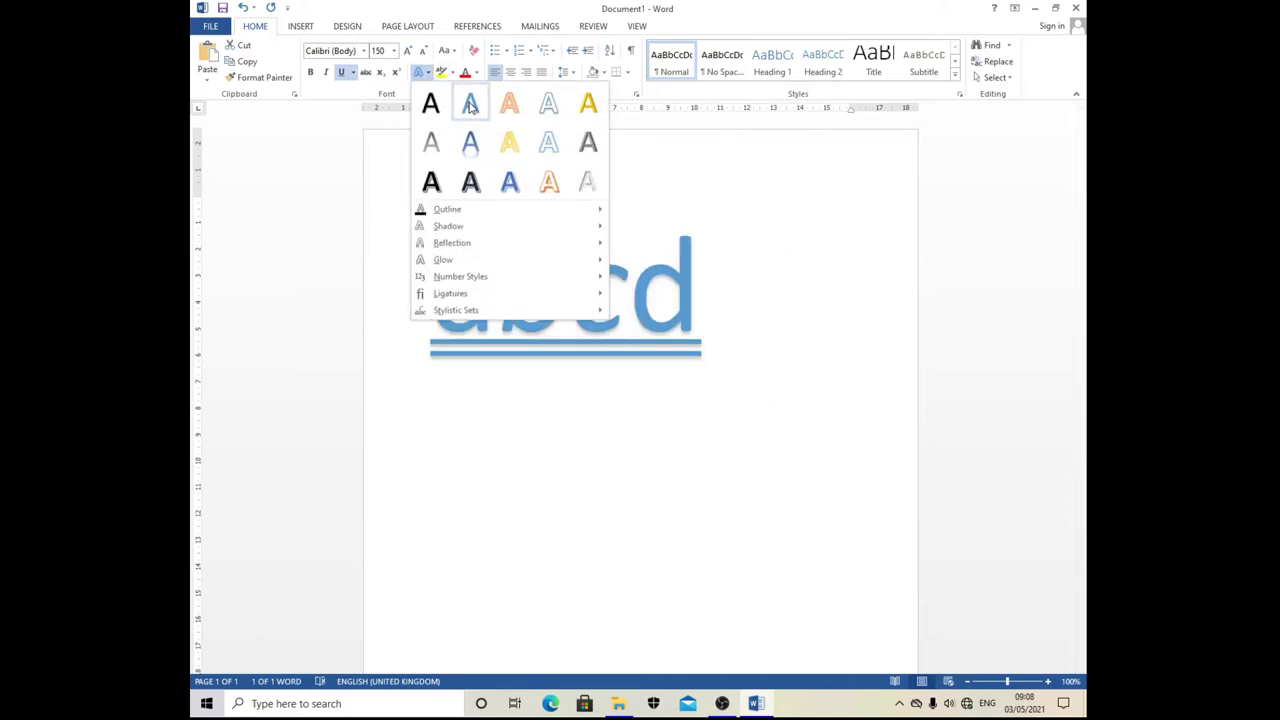
pyautogui.click(470, 105)
pyautogui.moveTo(714, 314); pyautogui.dragTo(380, 283)
pyautogui.click(425, 75)
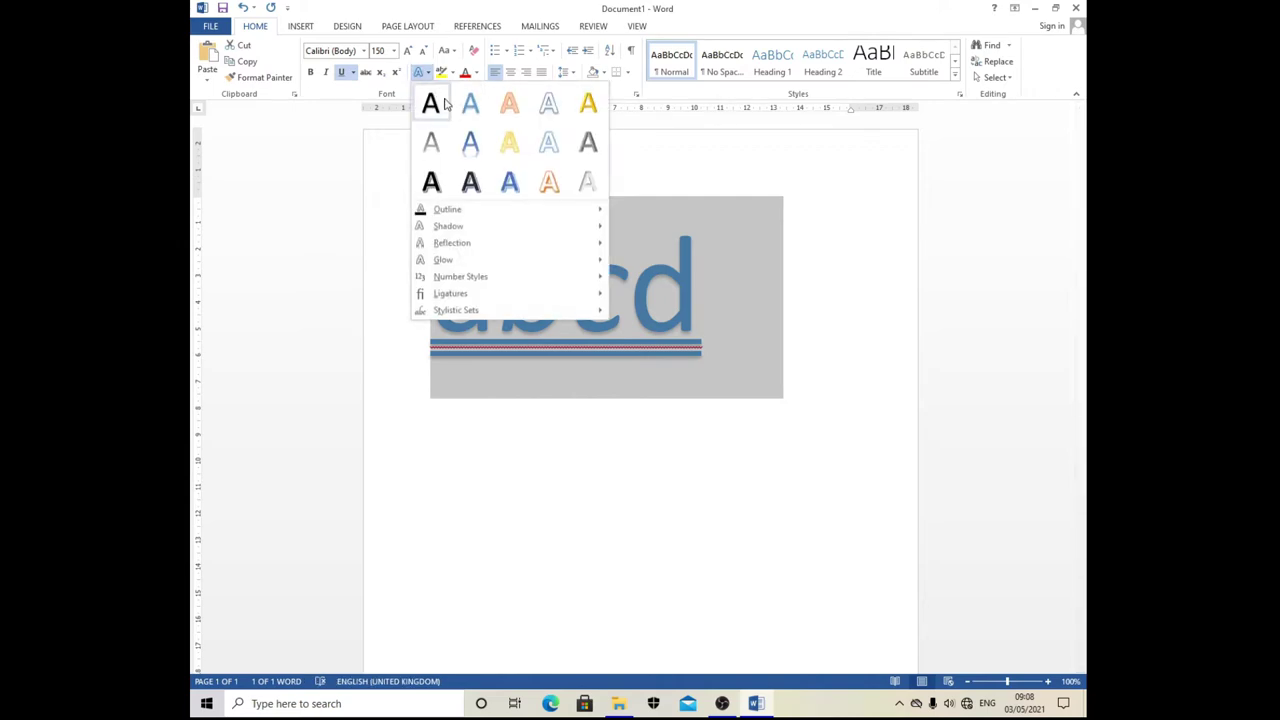
pyautogui.click(509, 102)
pyautogui.click(714, 417)
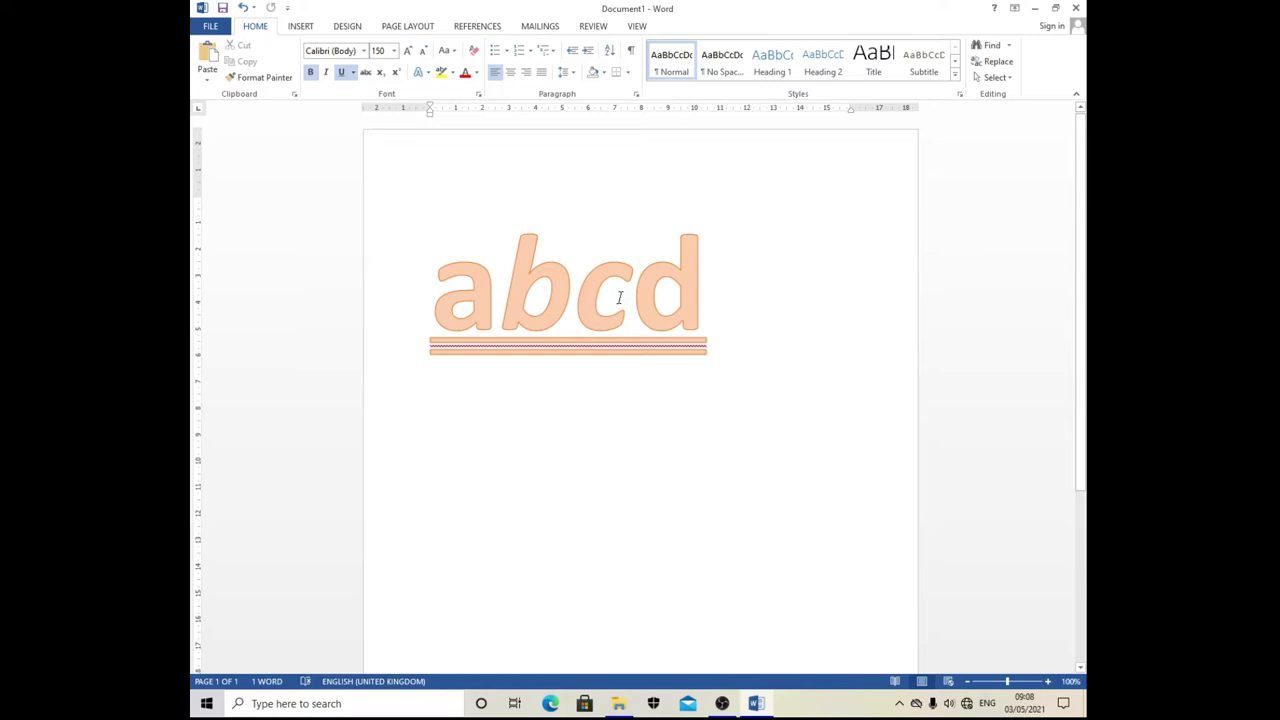
pyautogui.click(588, 304)
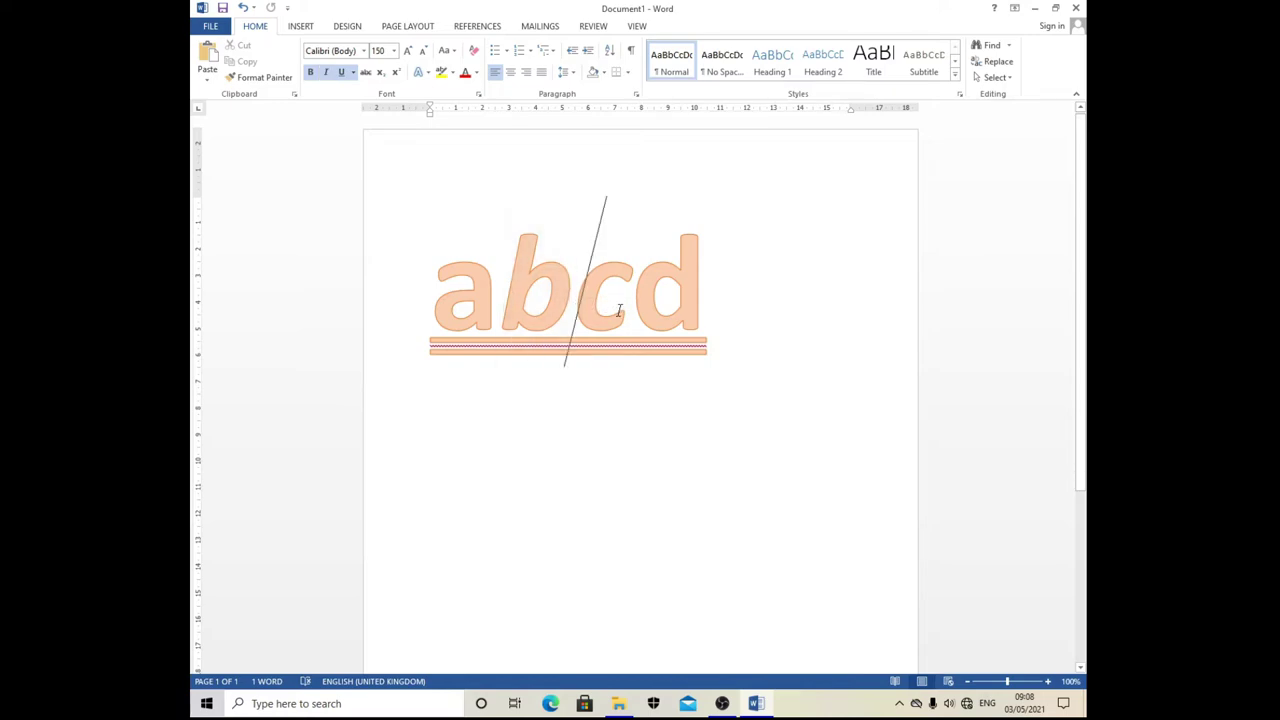
pyautogui.moveTo(714, 330)
pyautogui.mouseDown()
pyautogui.moveTo(440, 278)
pyautogui.moveTo(408, 286)
pyautogui.mouseUp()
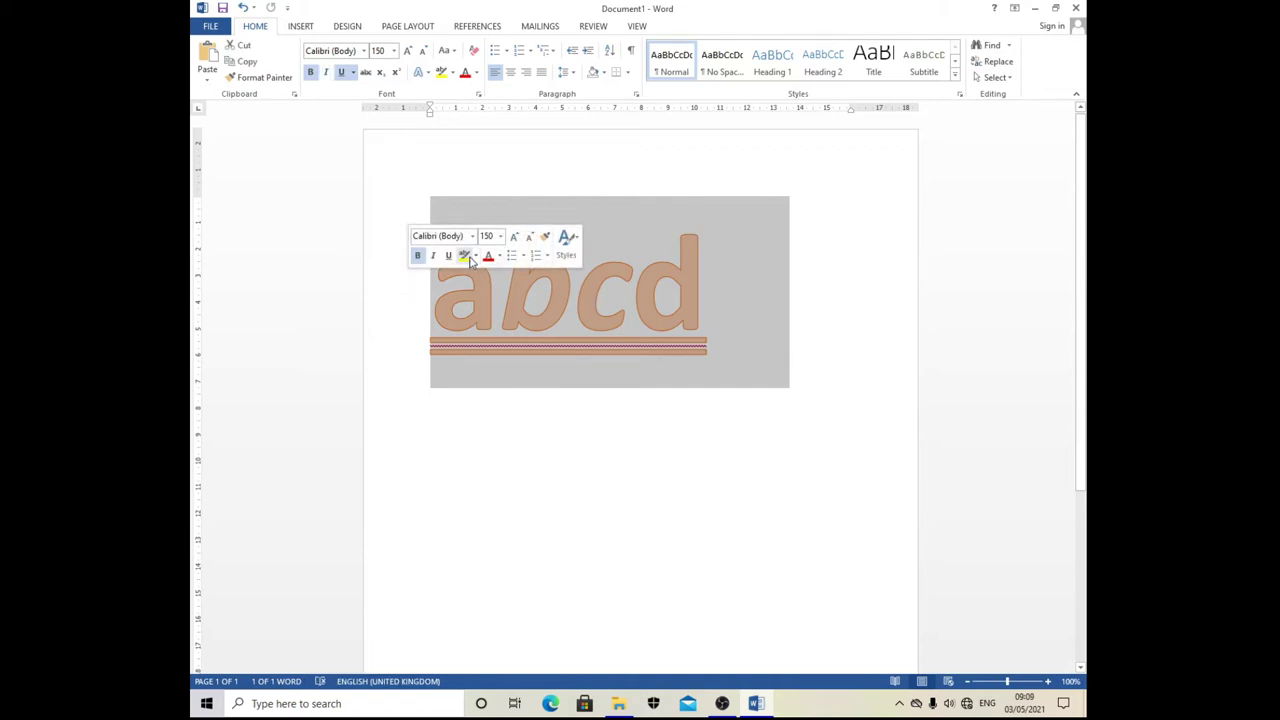
# Step: Try the grey outlined text effect on abcd, then the yellow text effect
pyautogui.click(421, 72)
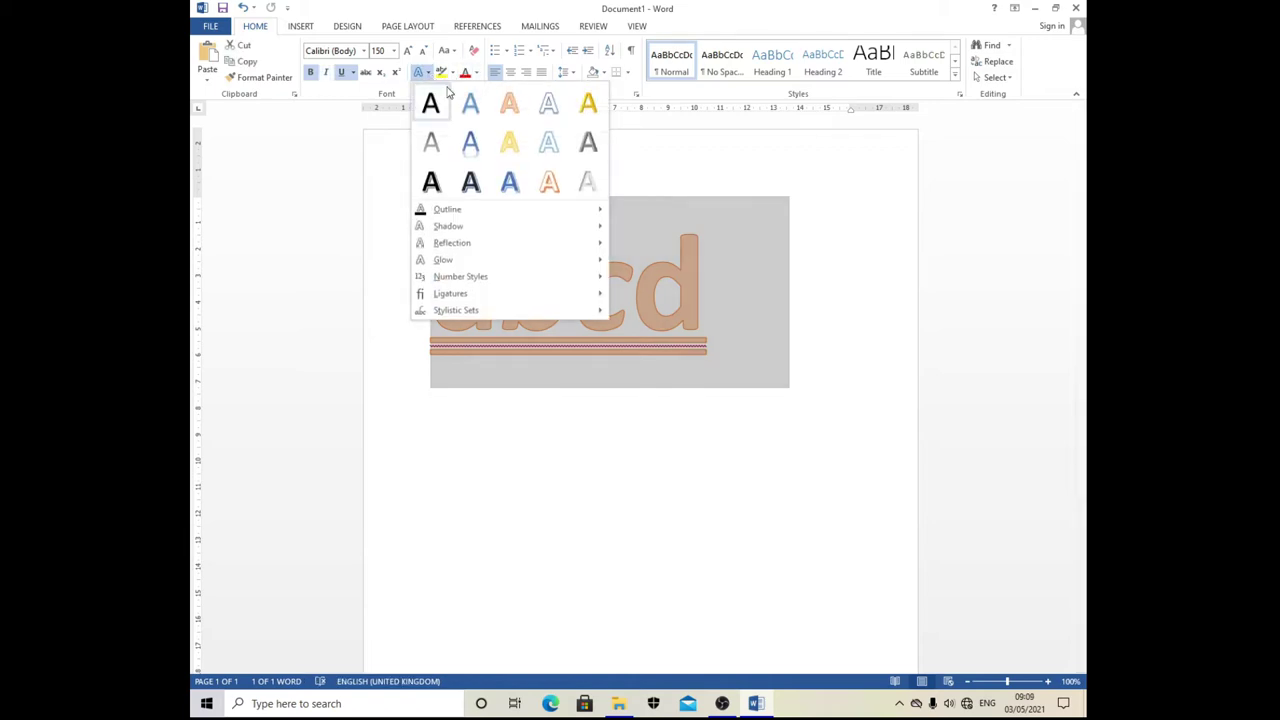
pyautogui.click(547, 108)
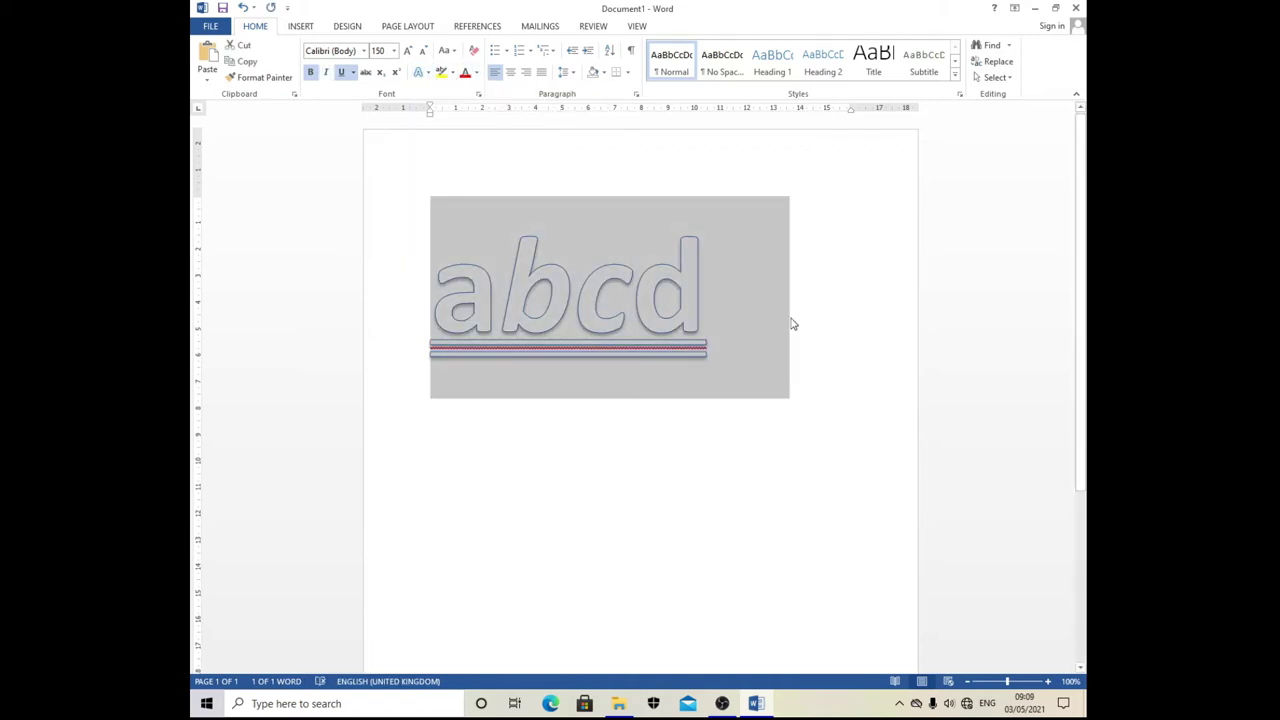
pyautogui.click(745, 317)
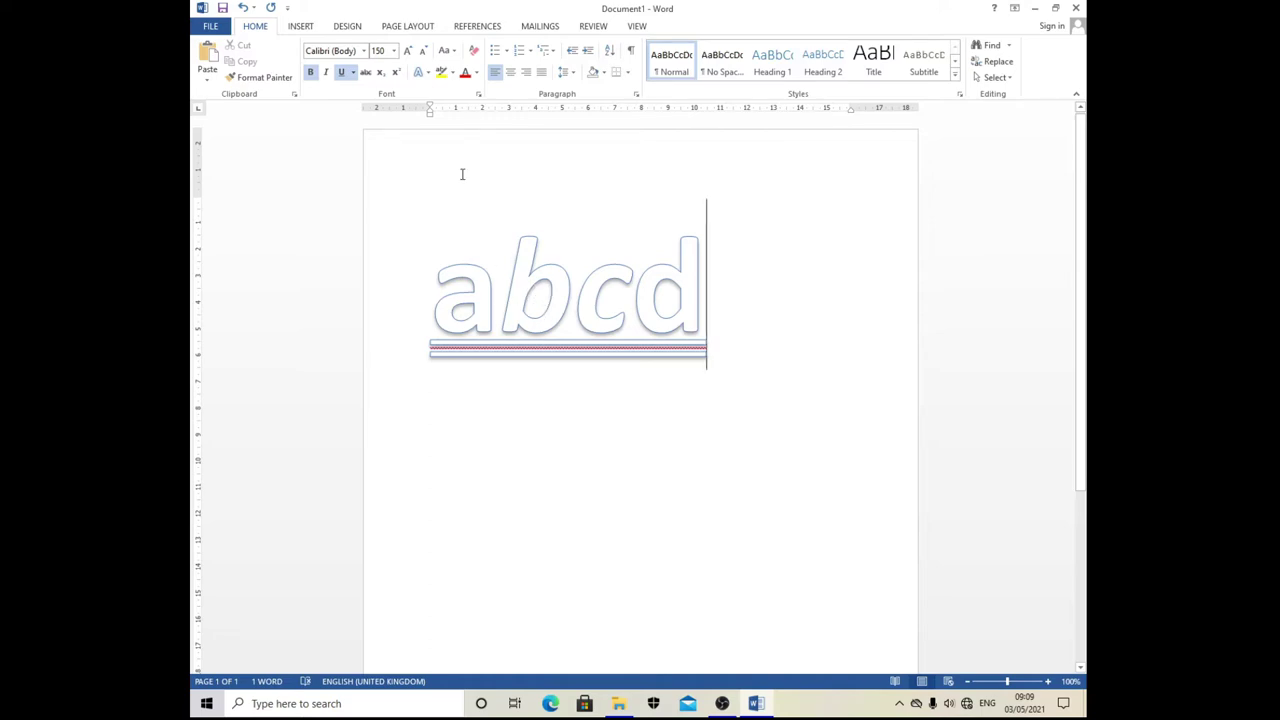
pyautogui.click(405, 318)
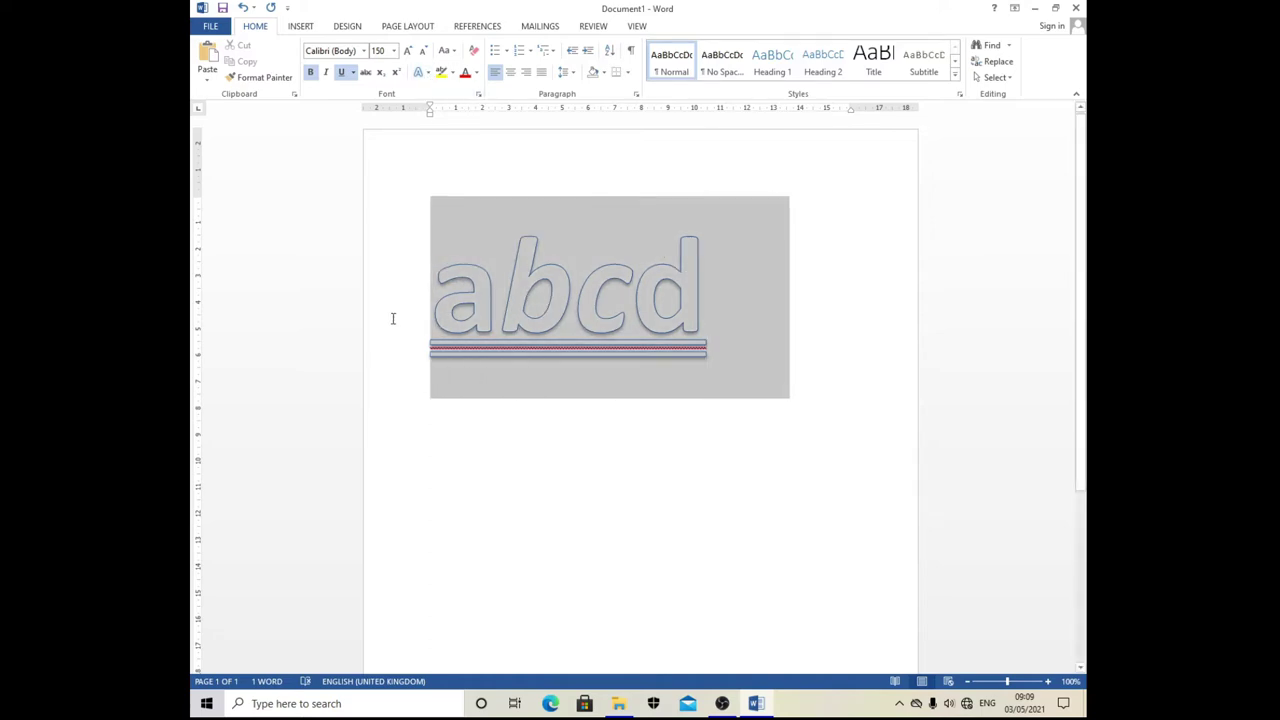
pyautogui.click(427, 72)
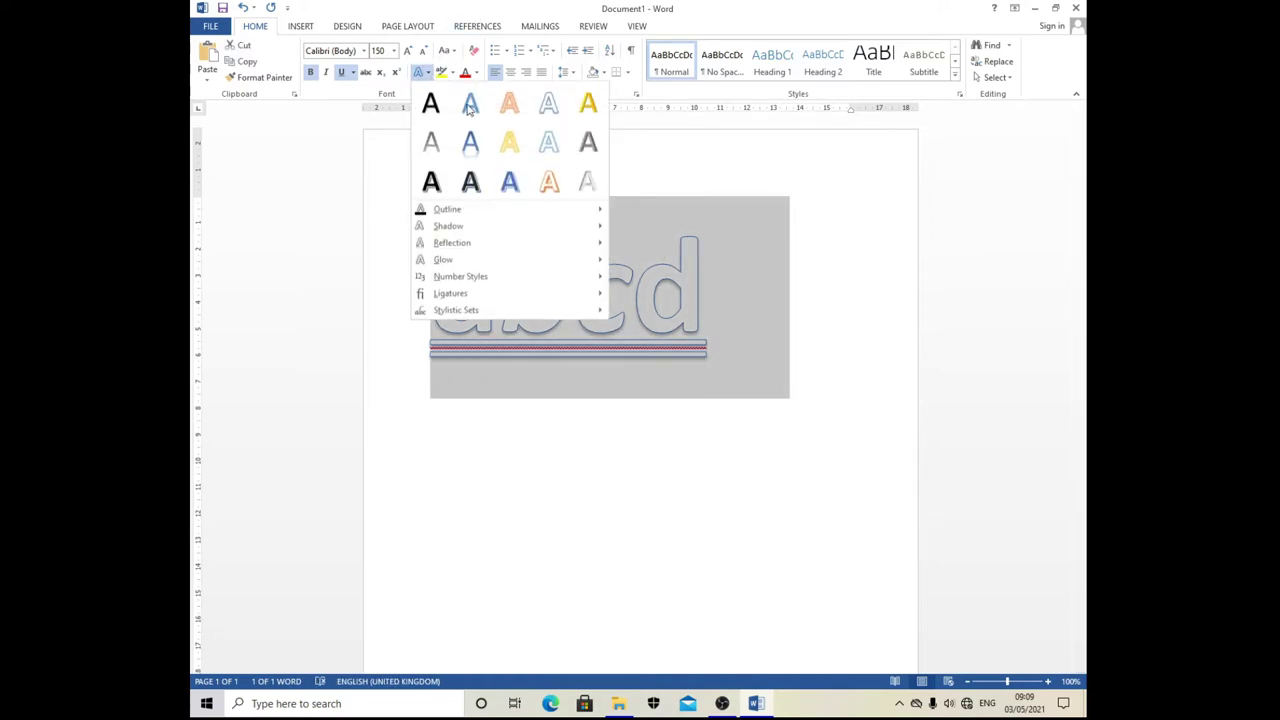
pyautogui.click(593, 113)
pyautogui.click(712, 480)
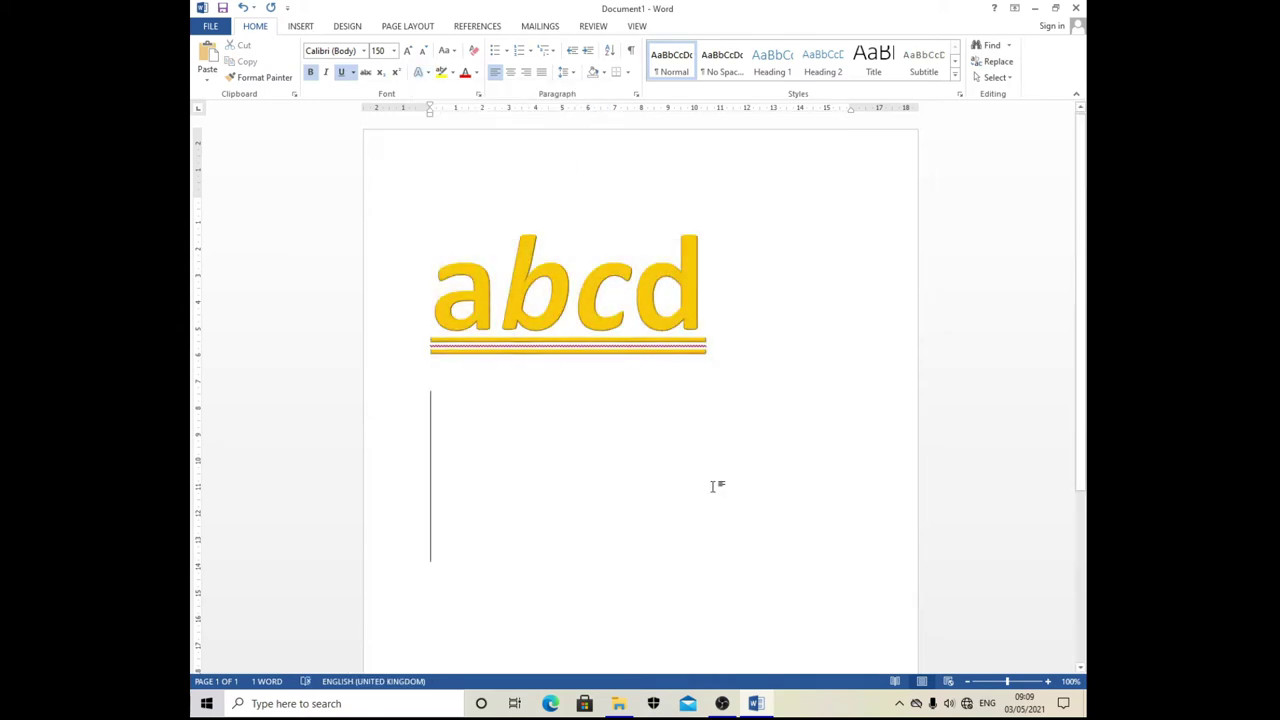
# Step: Reselect the abcd line and apply the hollow orange-outline text effect
pyautogui.click(701, 330)
pyautogui.click(335, 322)
pyautogui.click(420, 72)
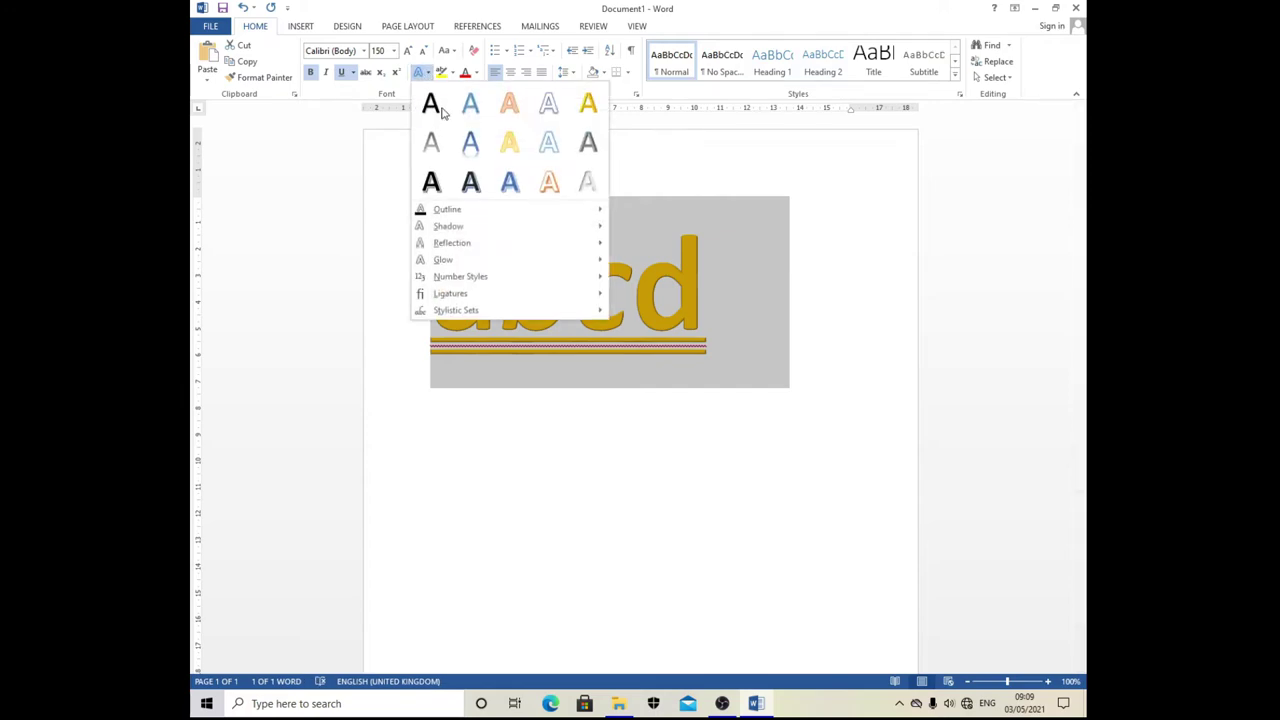
pyautogui.press('Escape')
pyautogui.tripleClick(657, 329)
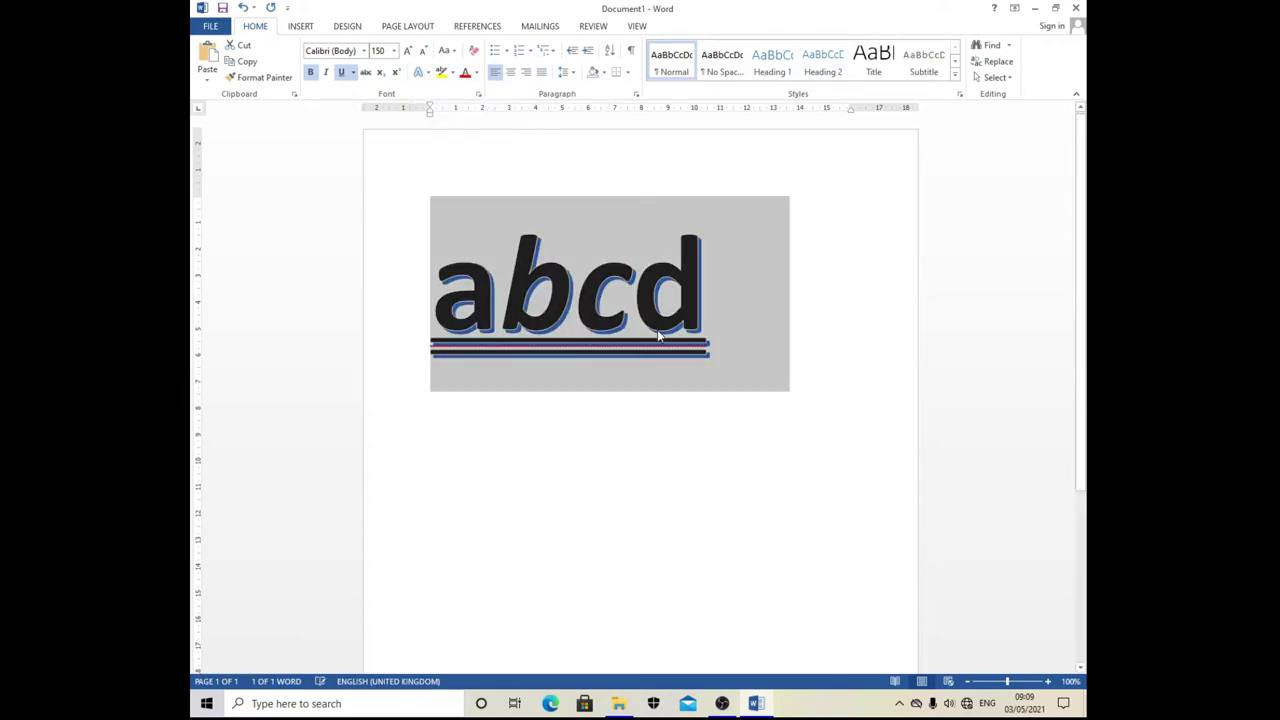
pyautogui.click(427, 72)
pyautogui.click(553, 190)
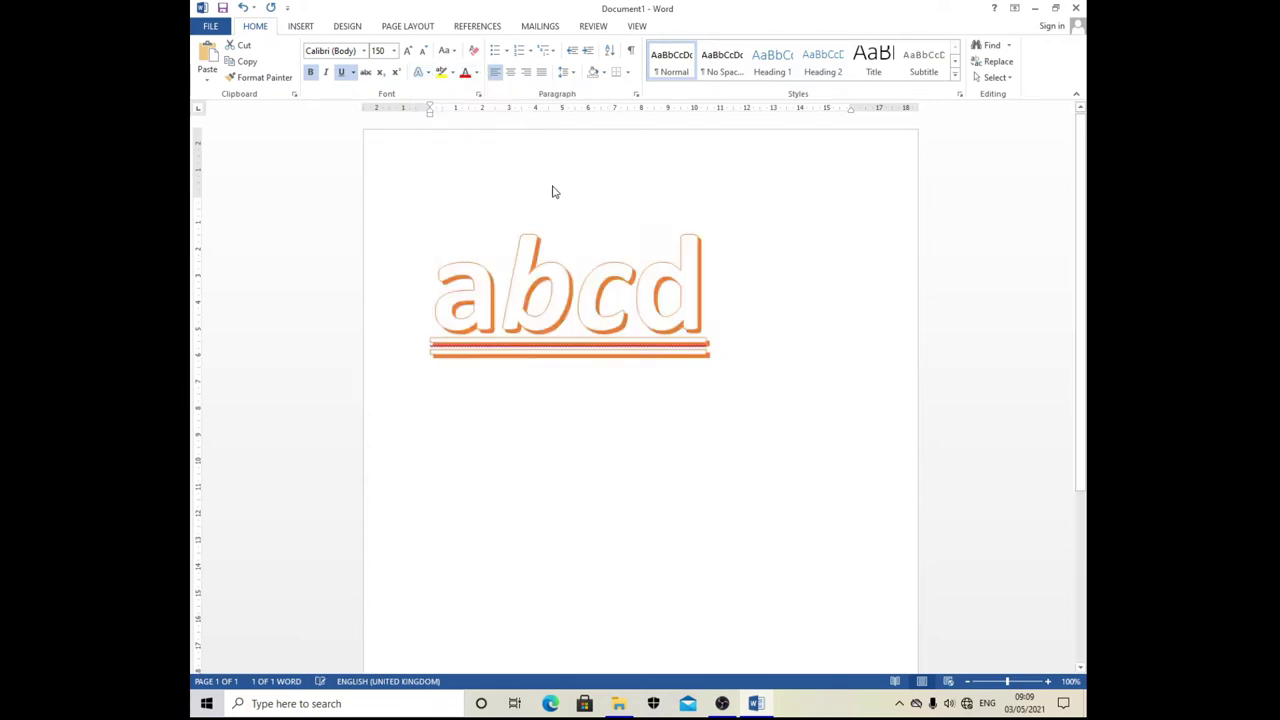
# Step: Give abcd a perspective shadow from the Text Effects shadow options
pyautogui.click(420, 77)
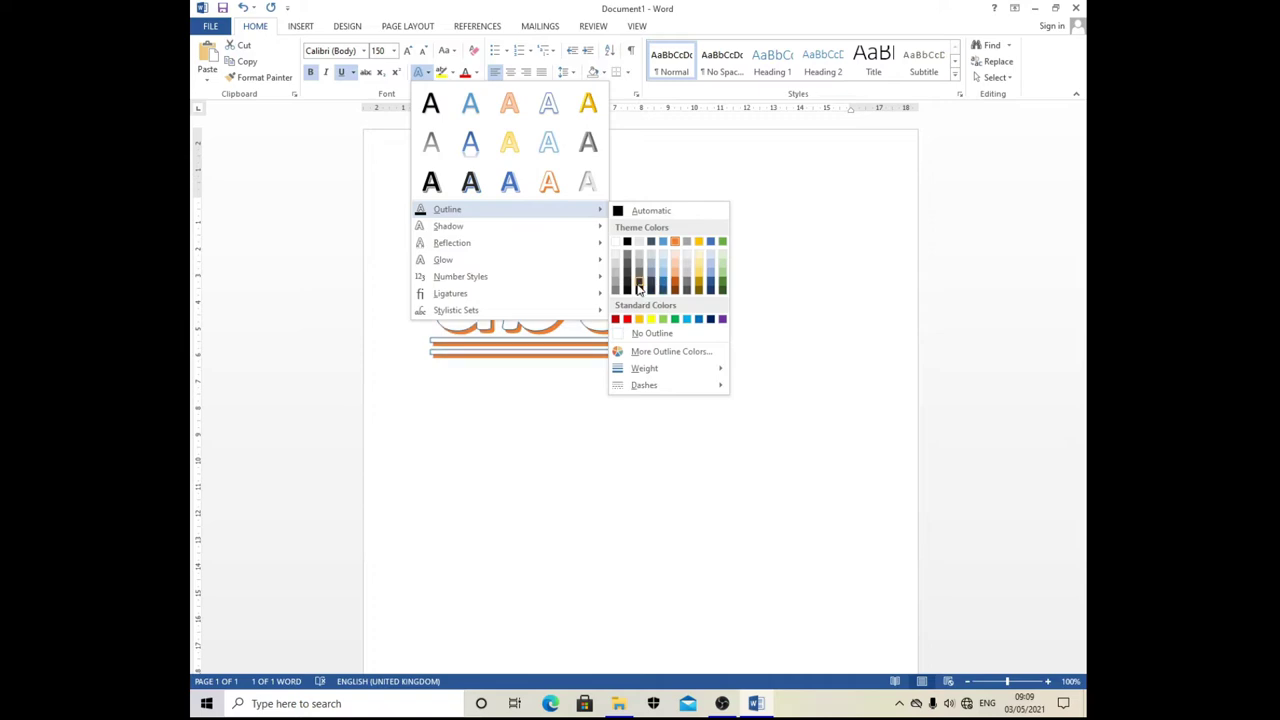
pyautogui.moveTo(448, 226)
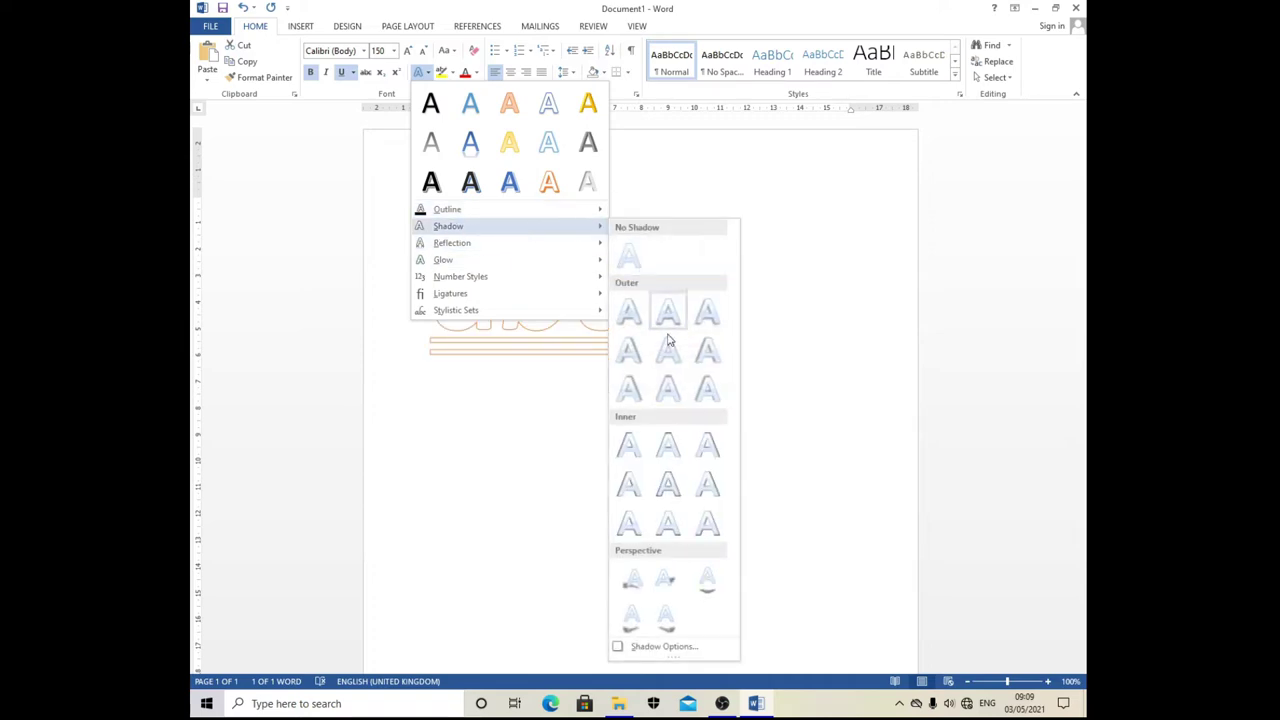
pyautogui.click(673, 620)
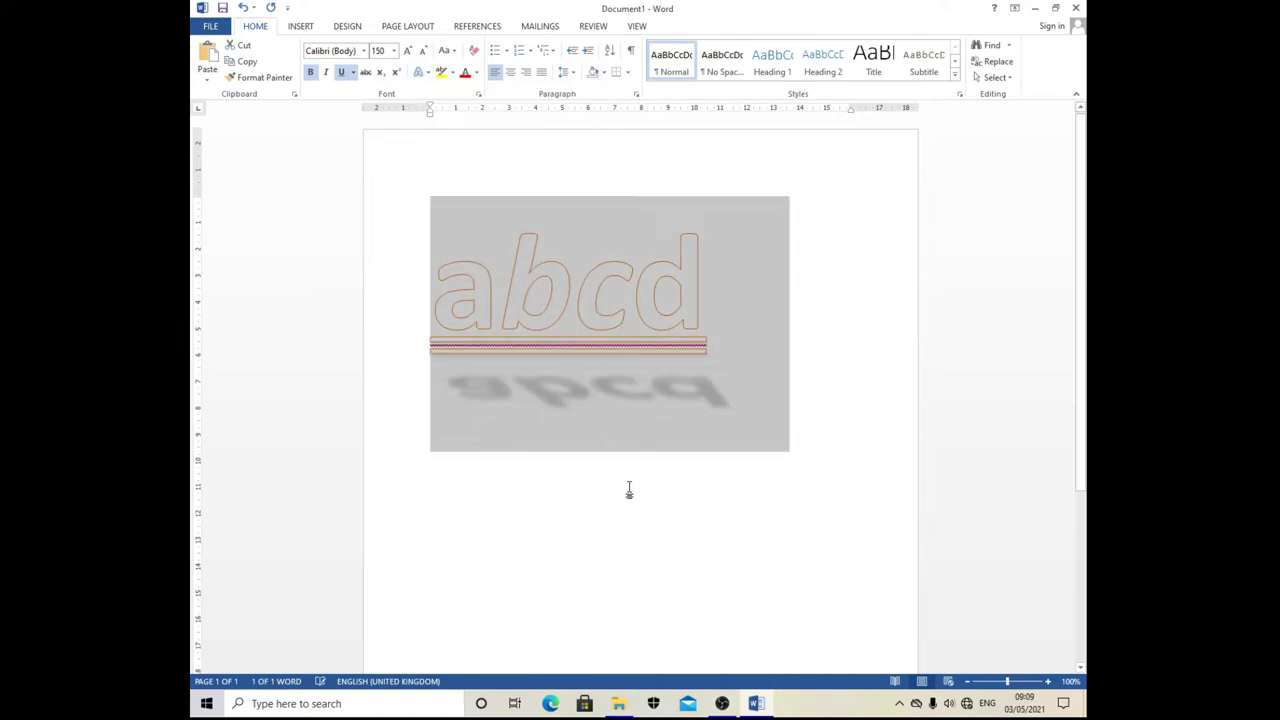
pyautogui.click(420, 72)
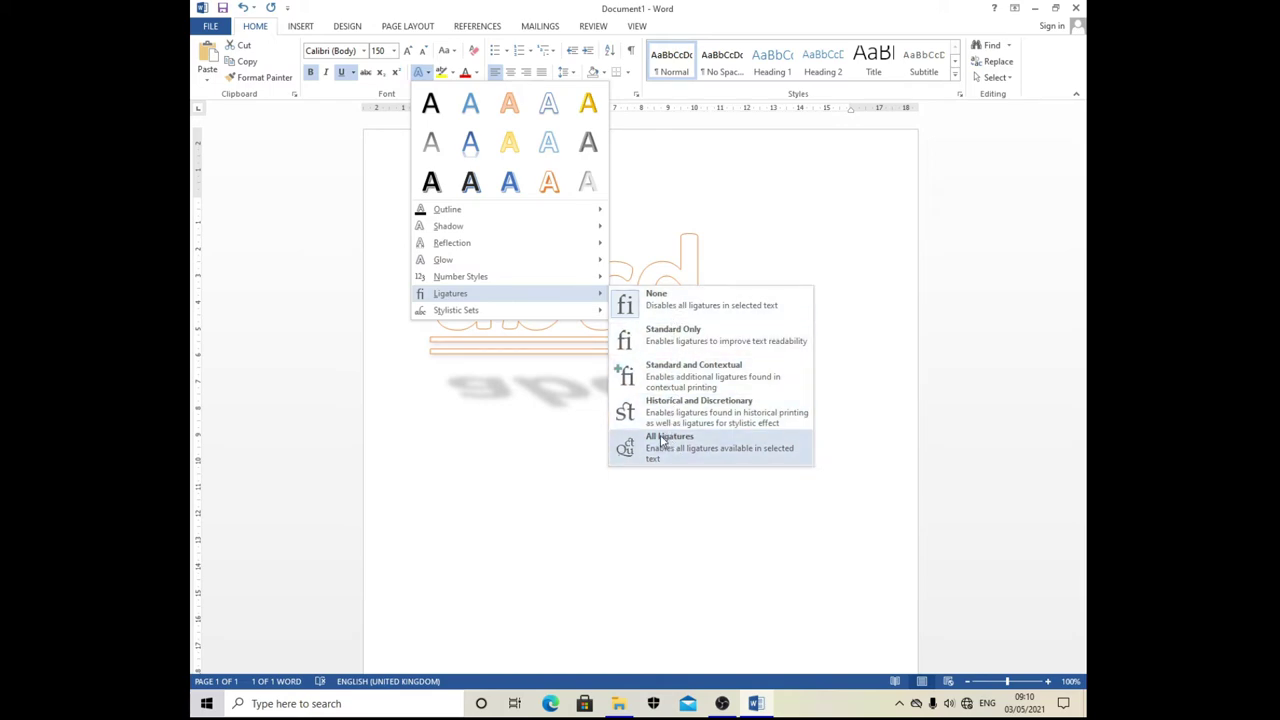
pyautogui.moveTo(456, 310)
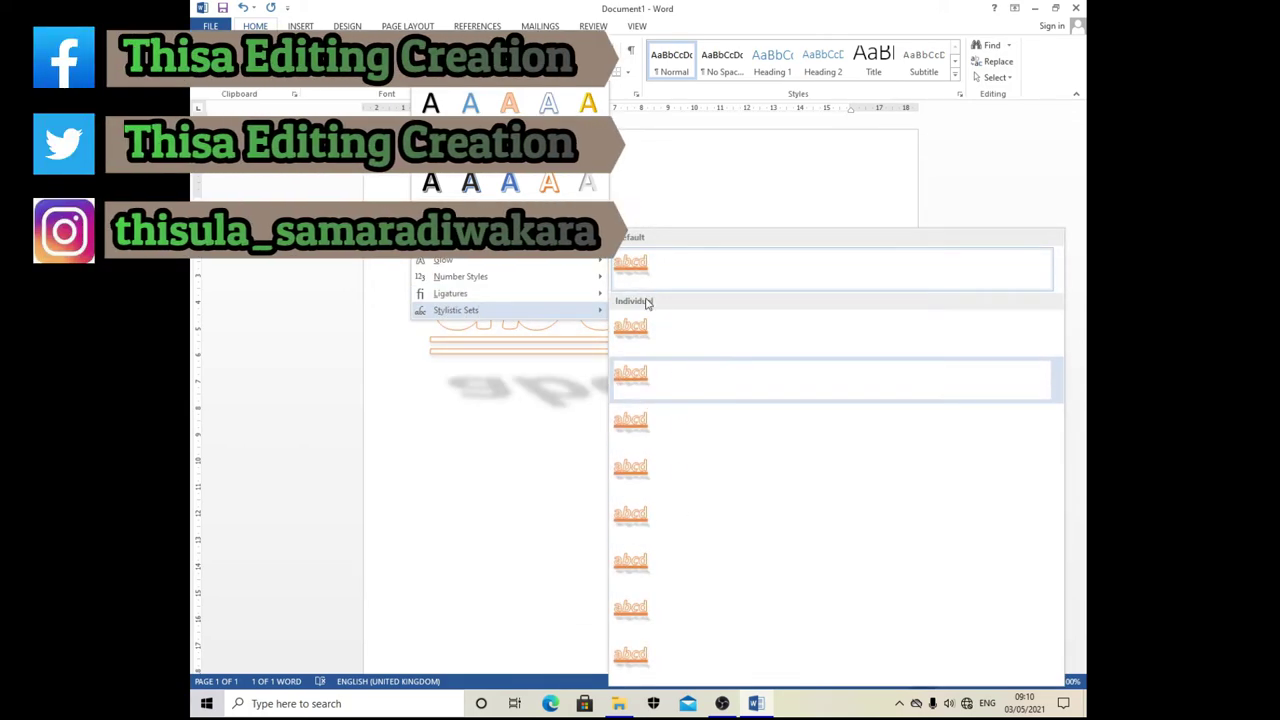
# Step: Apply a stylistic set to abcd, then close the Text Effects menu
pyautogui.click(655, 330)
pyautogui.click(748, 378)
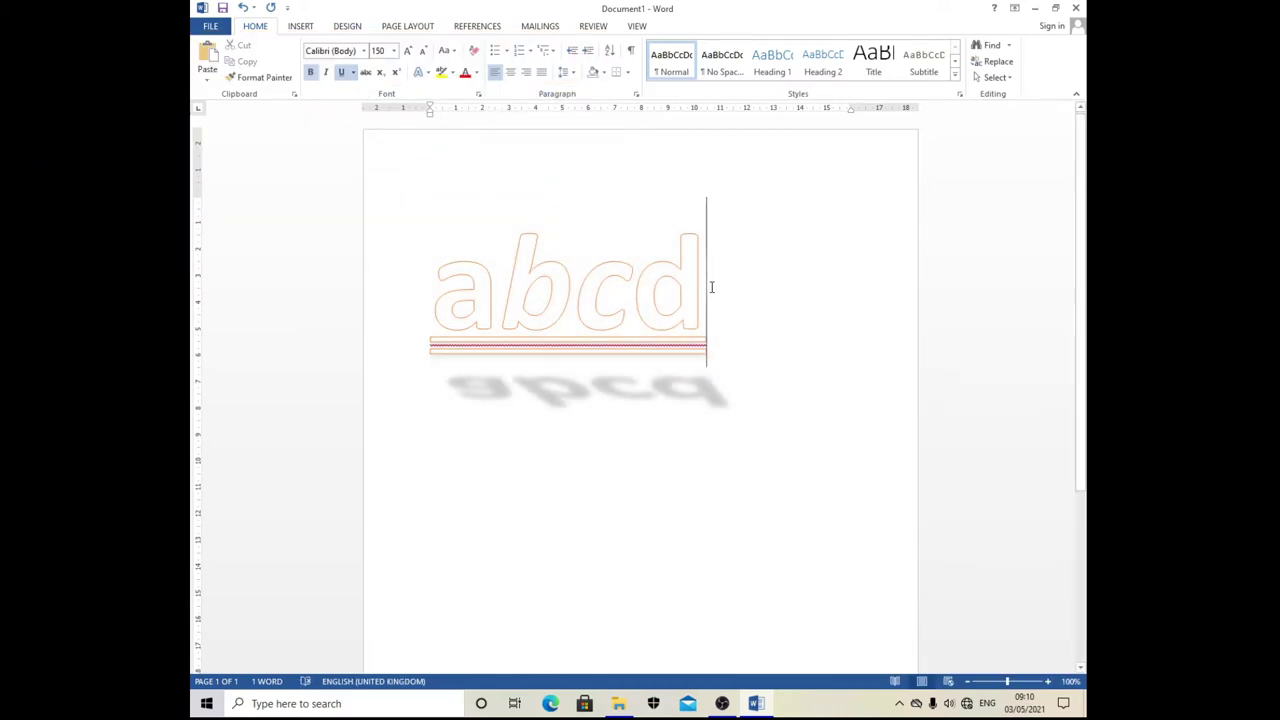
pyautogui.click(424, 72)
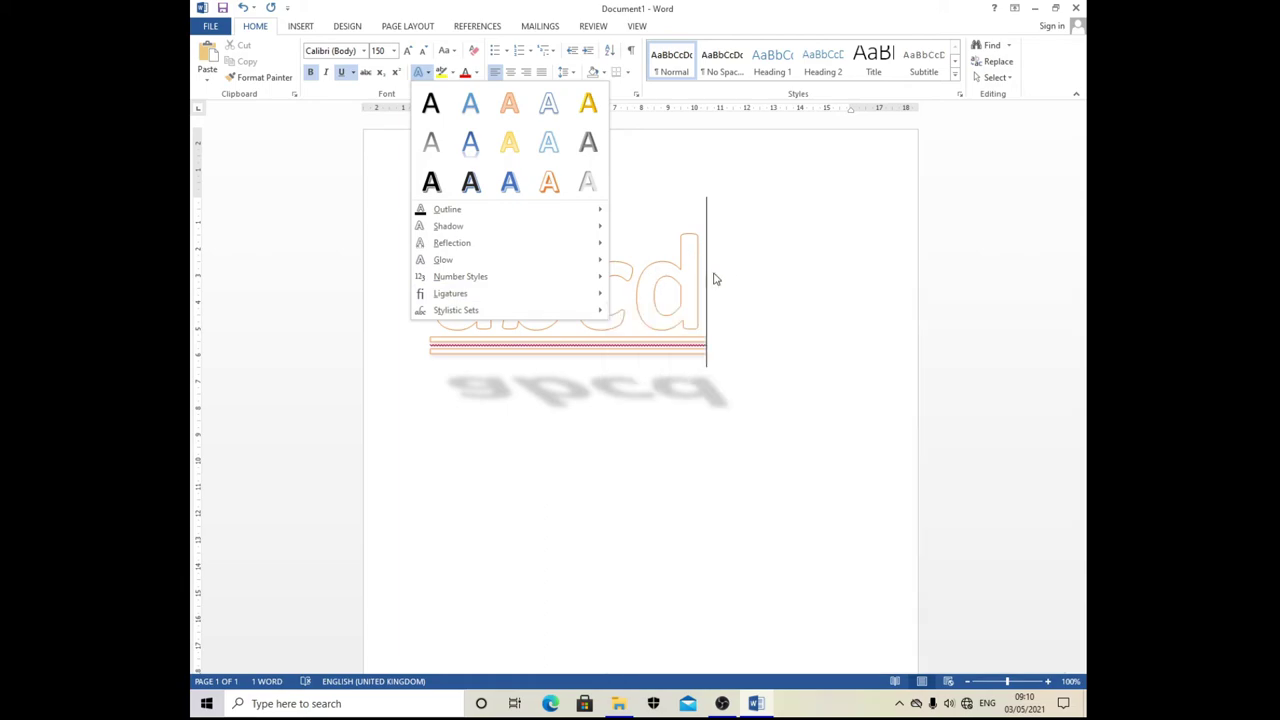
pyautogui.click(715, 279)
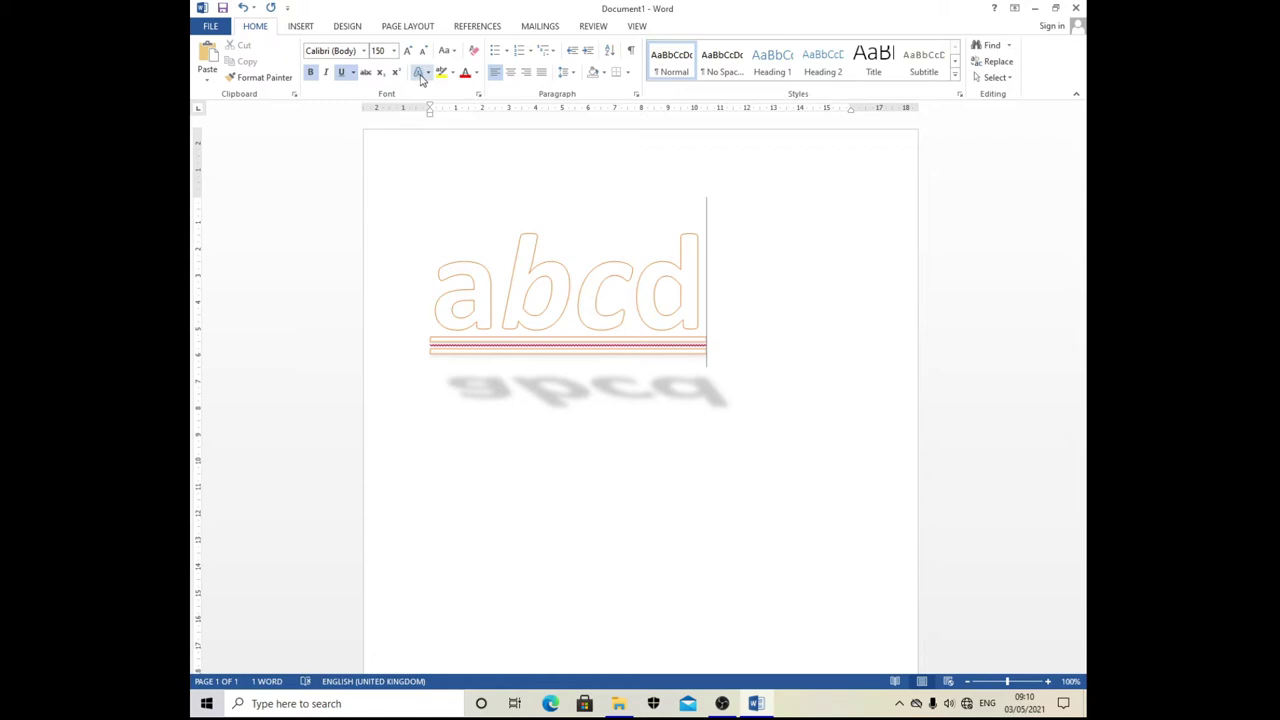
# Step: Highlight all of abcd in red, dismiss its spelling suggestions, and reselect the word
pyautogui.click(454, 73)
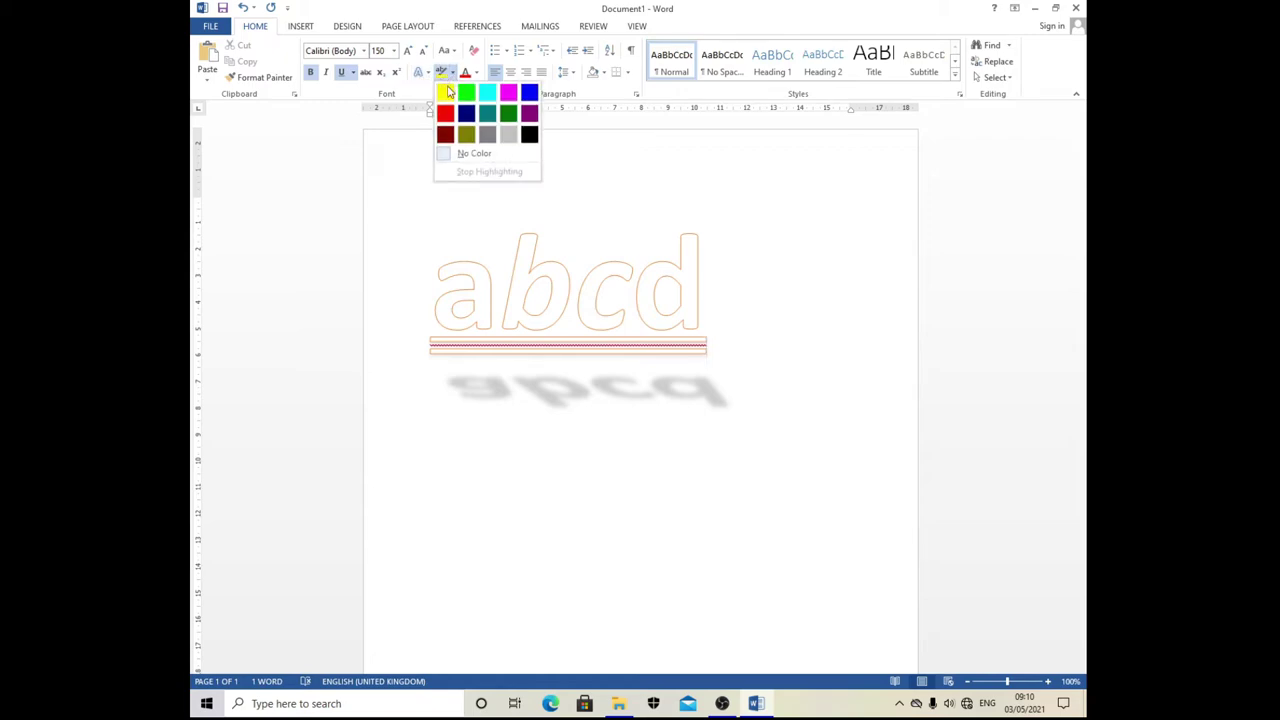
pyautogui.click(447, 115)
pyautogui.moveTo(704, 291); pyautogui.dragTo(607, 290)
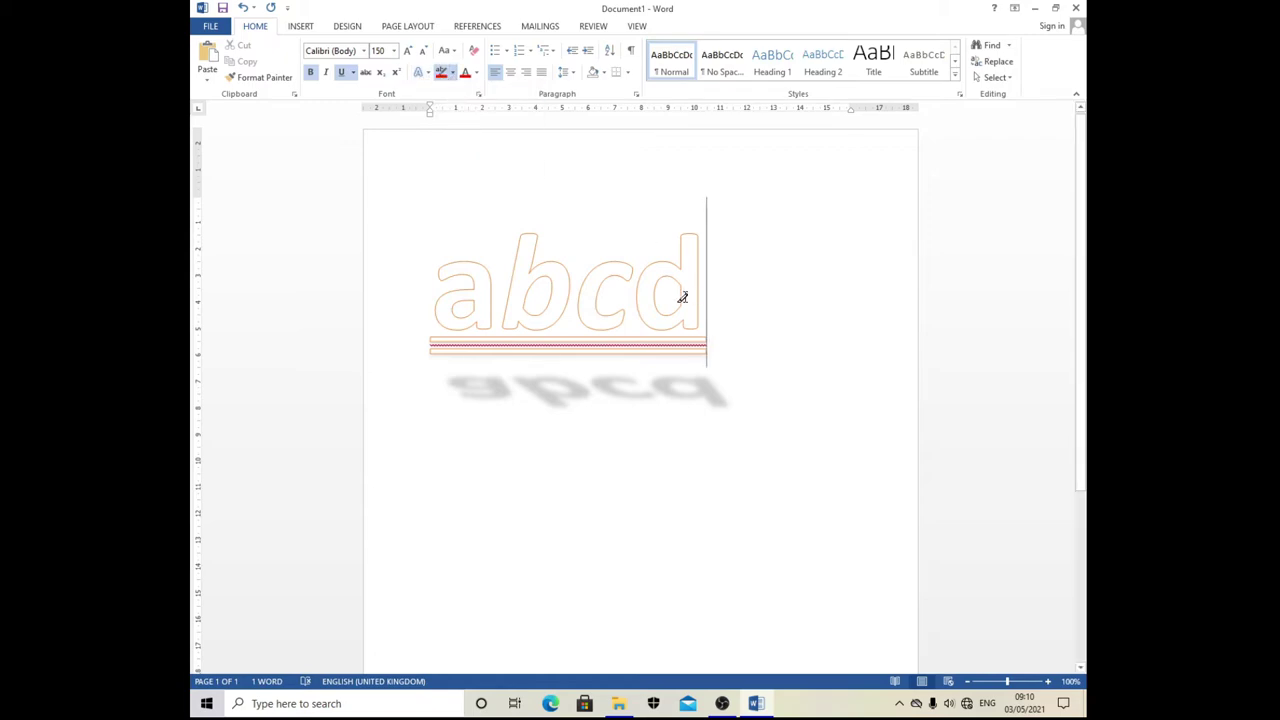
pyautogui.moveTo(714, 314); pyautogui.dragTo(394, 320)
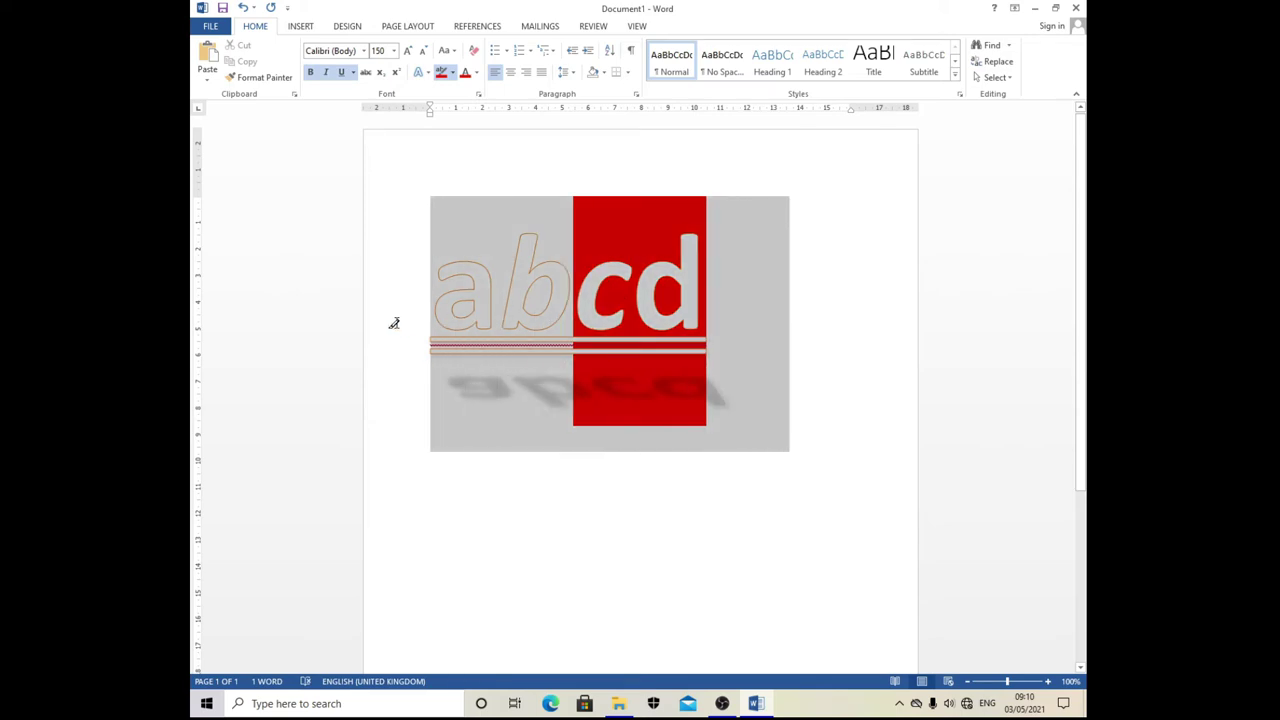
pyautogui.hotkey('shift', 'F10')
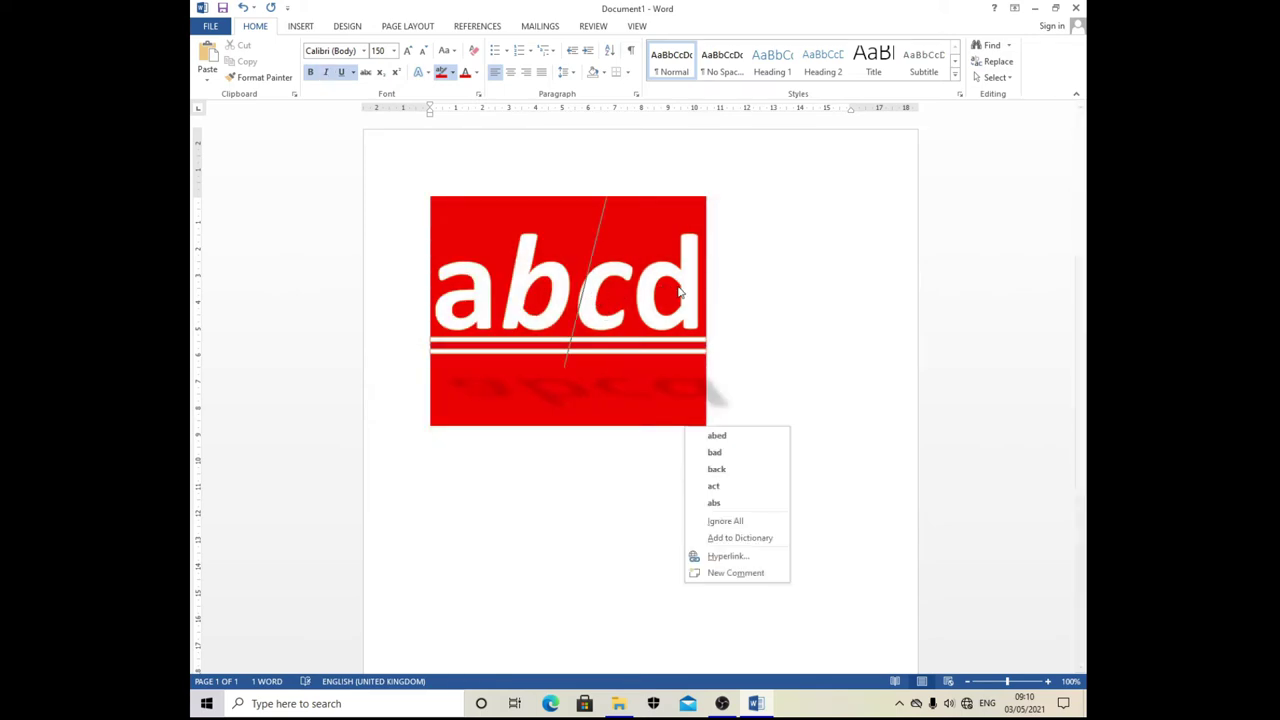
pyautogui.press('Escape')
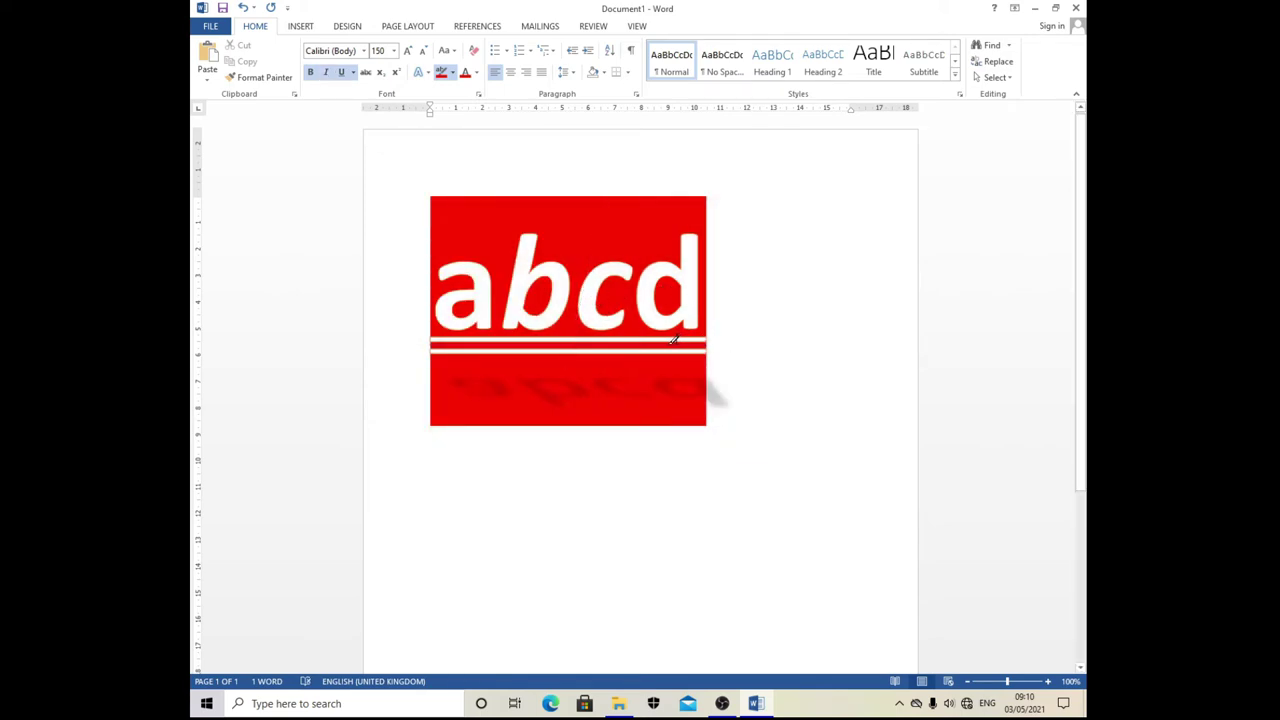
pyautogui.doubleClick(677, 344)
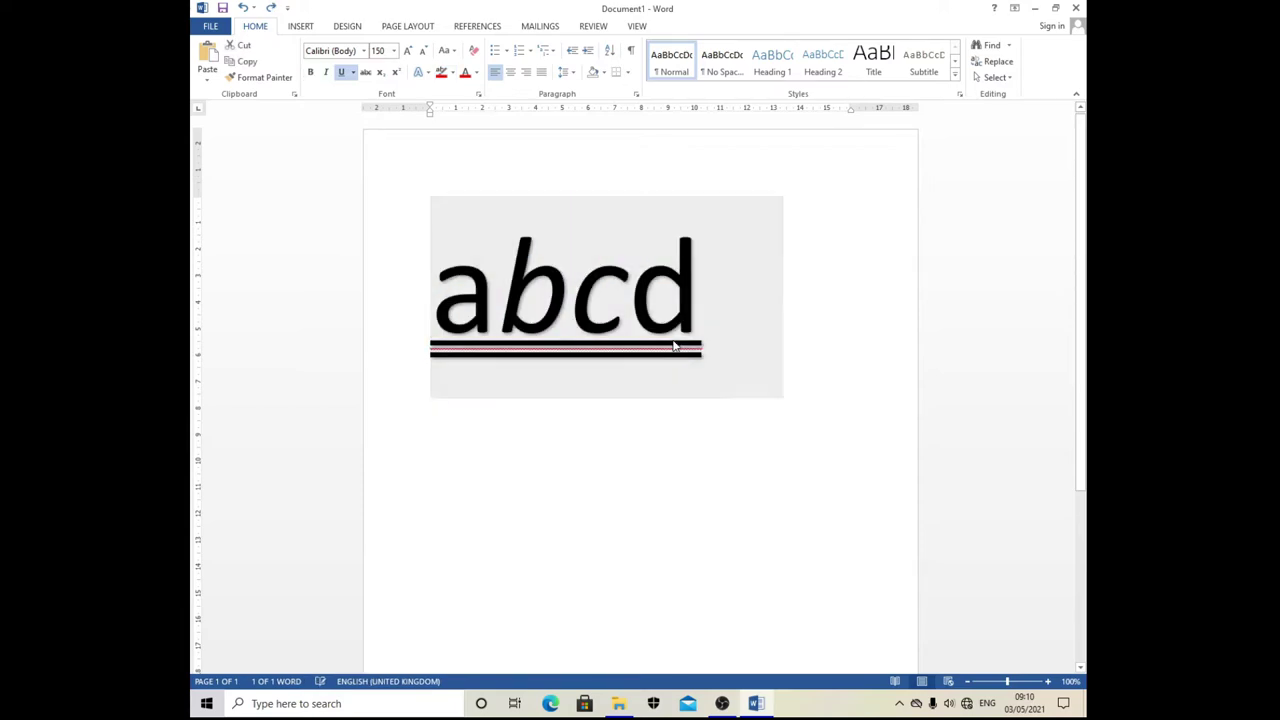
# Step: Sweep a new highlight colour across abcd, then sweep again to clear it
pyautogui.click(716, 285)
pyautogui.click(390, 260)
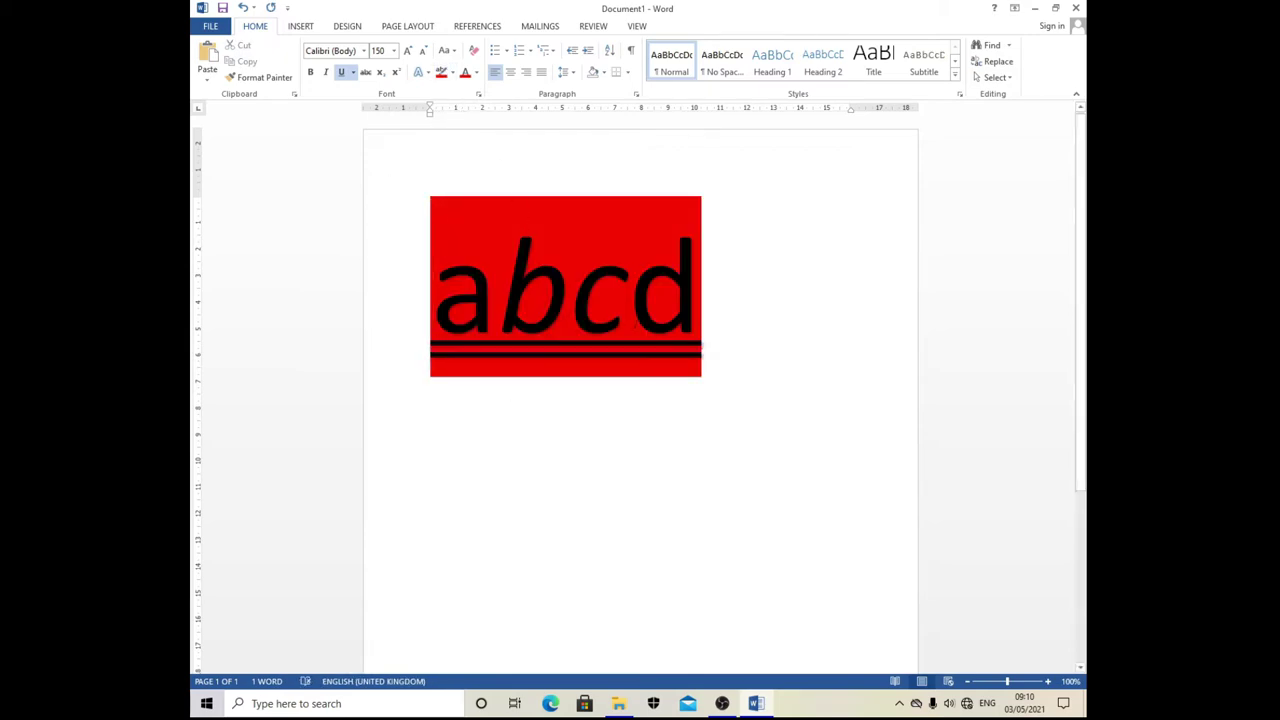
pyautogui.click(754, 309)
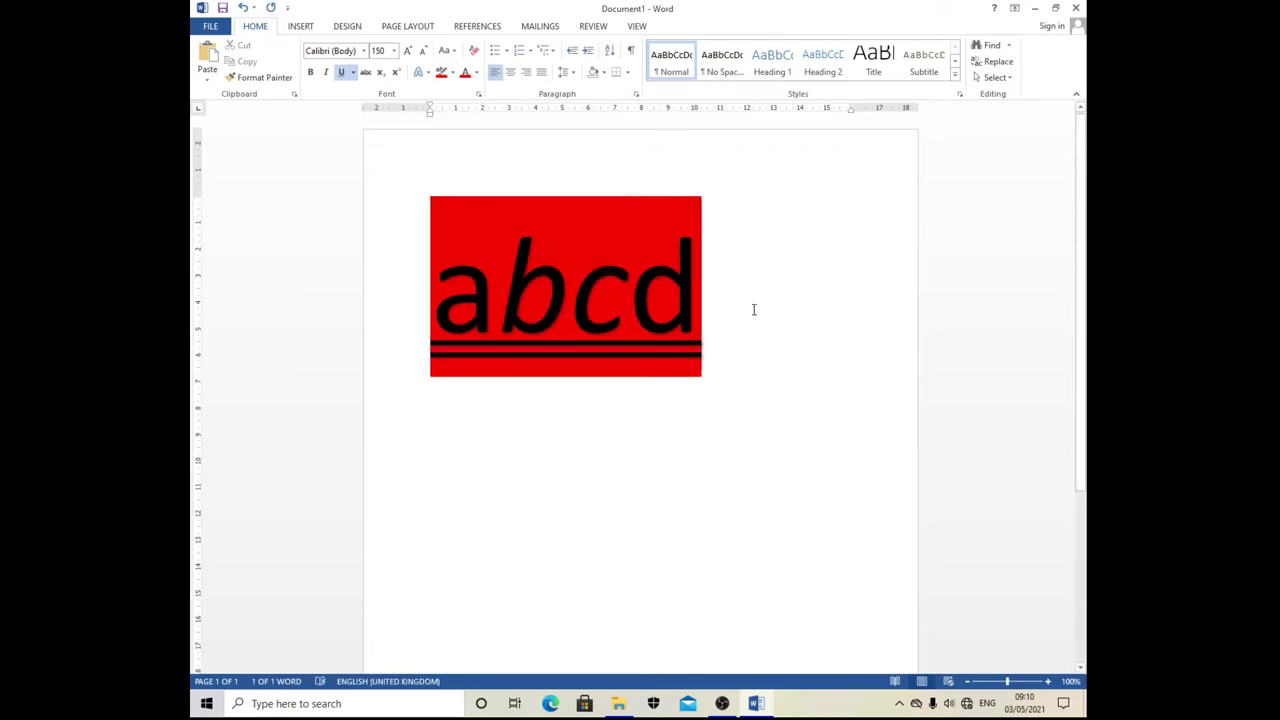
pyautogui.scroll(-2, 574, 346)
pyautogui.scroll(2, 574, 346)
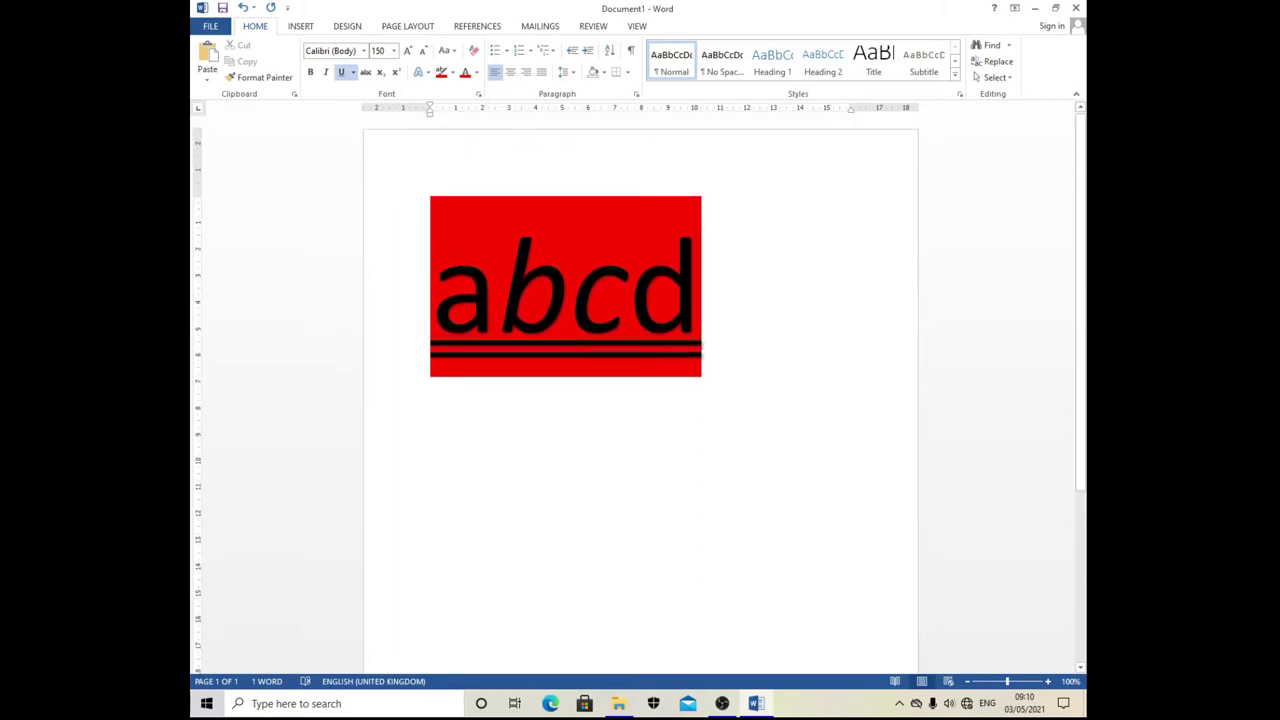
pyautogui.click(452, 72)
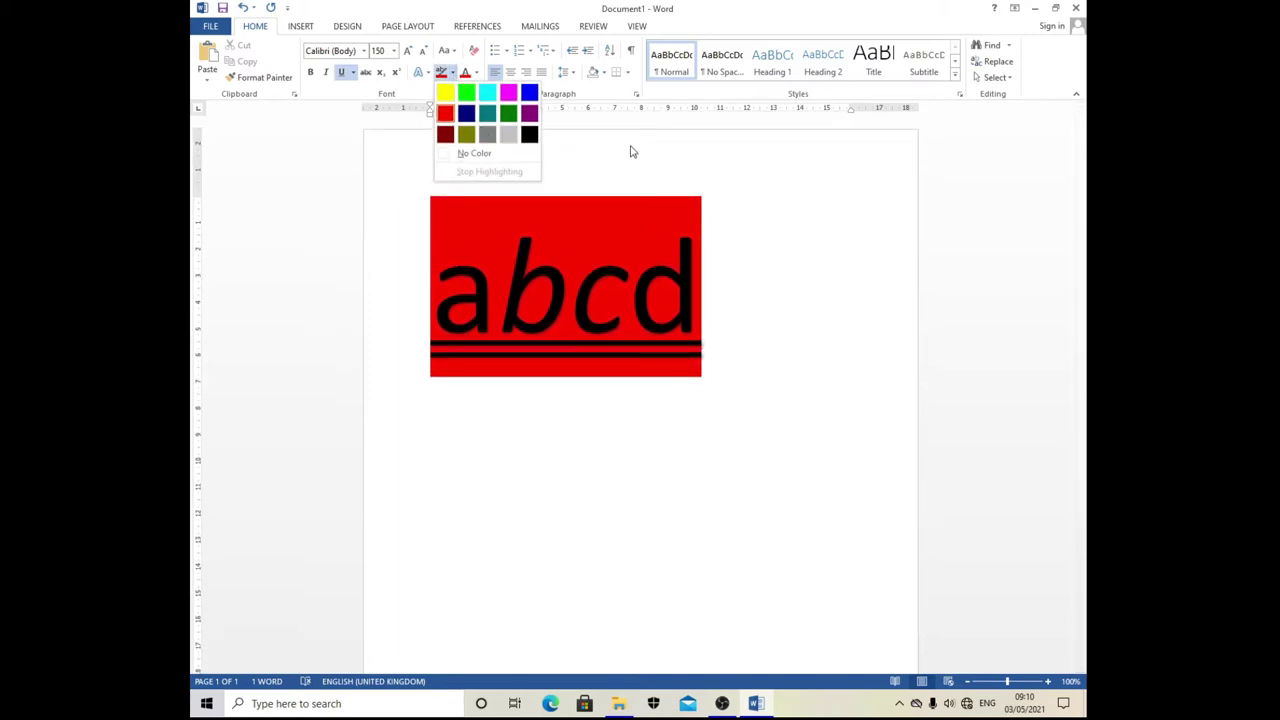
pyautogui.click(487, 124)
pyautogui.moveTo(700, 300)
pyautogui.mouseDown()
pyautogui.moveTo(467, 290)
pyautogui.moveTo(498, 293)
pyautogui.mouseUp()
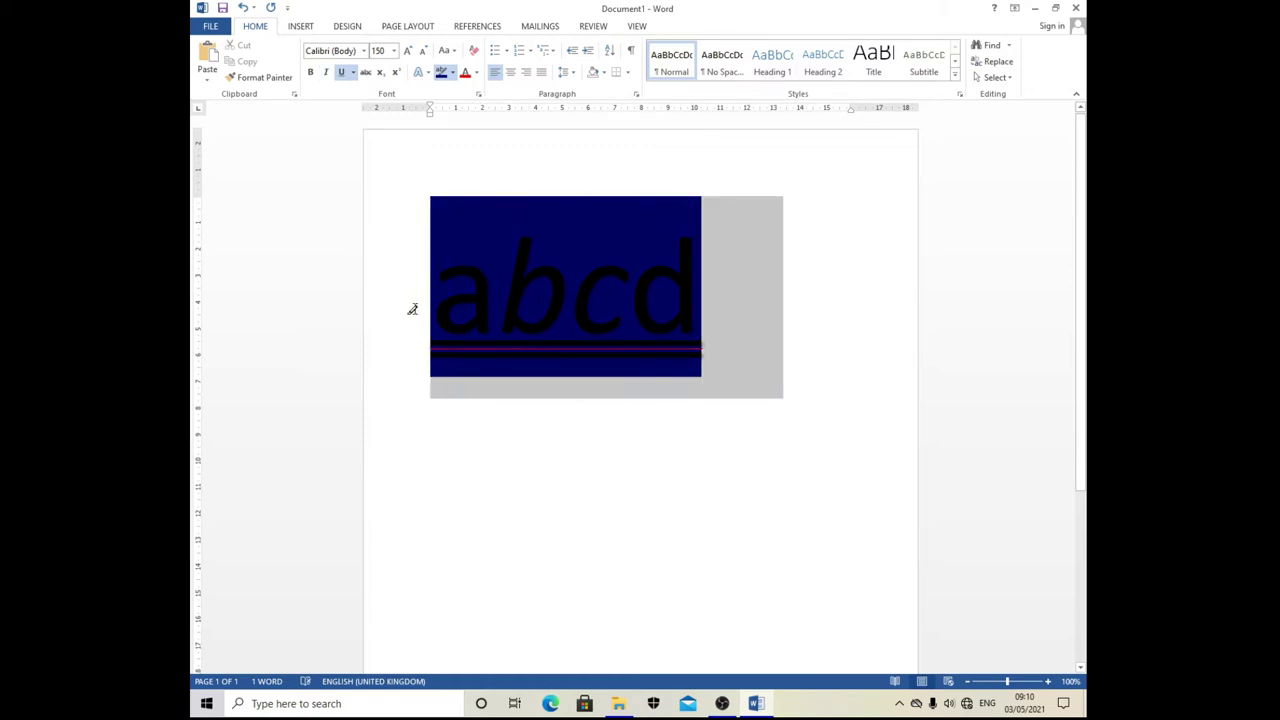
pyautogui.moveTo(710, 324); pyautogui.dragTo(414, 306)
# Step: Highlight abcd in yellow, then dark red, then purple
pyautogui.click(453, 72)
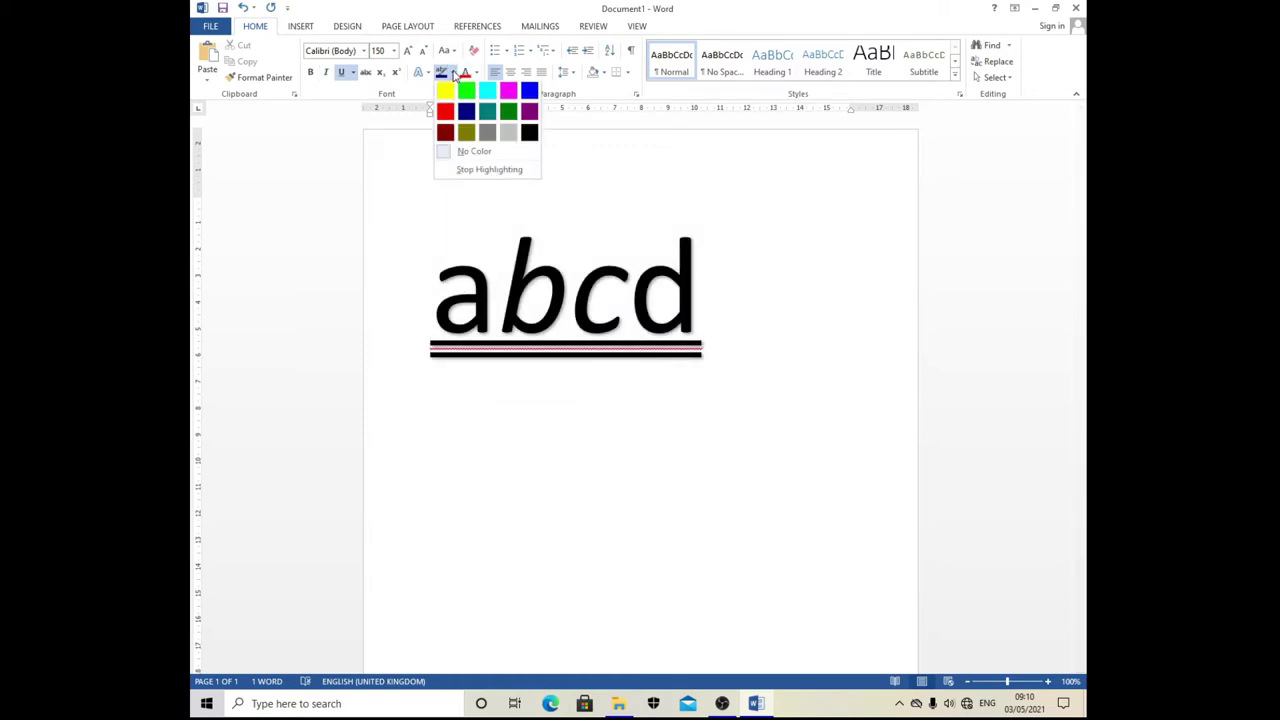
pyautogui.click(445, 95)
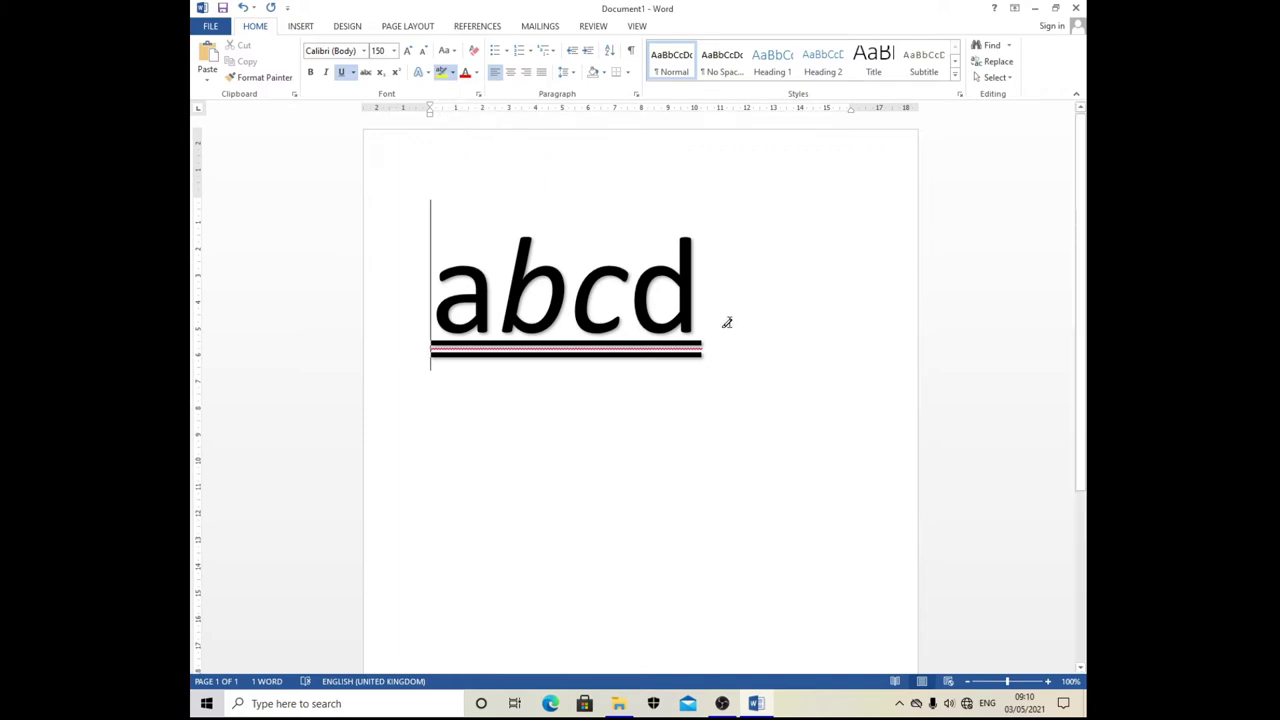
pyautogui.moveTo(709, 313); pyautogui.dragTo(382, 305)
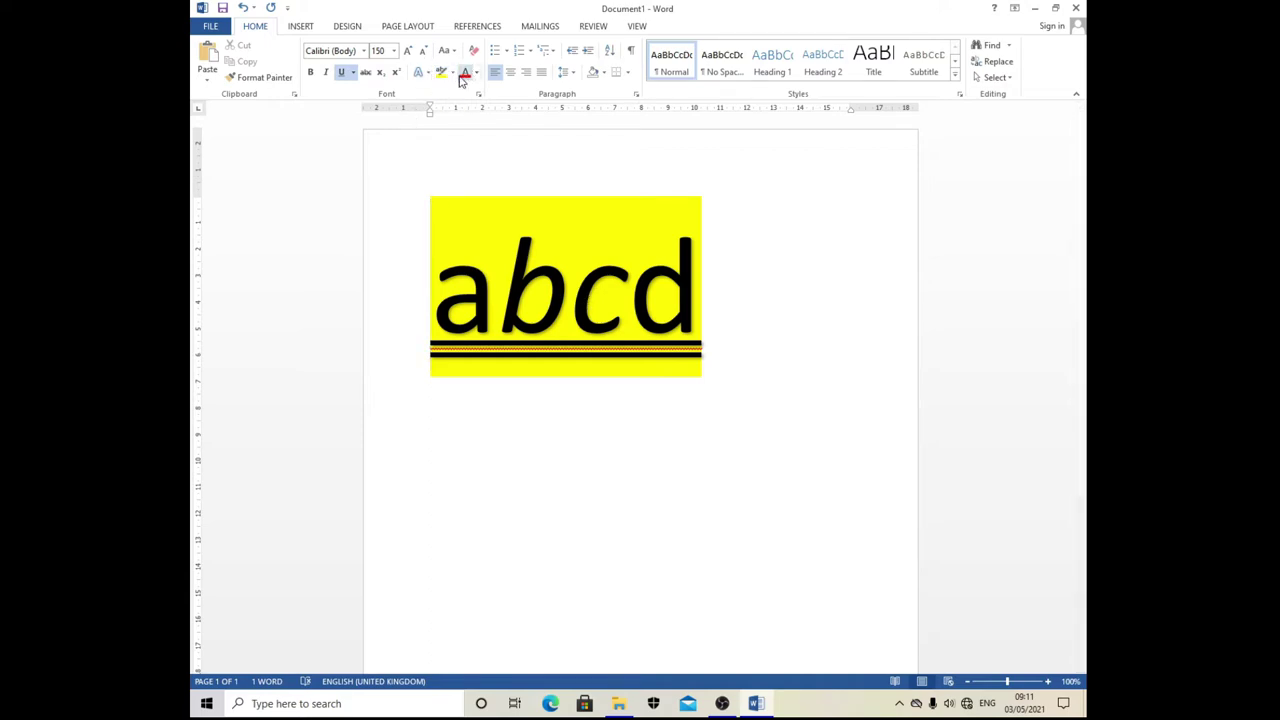
pyautogui.click(453, 73)
pyautogui.click(446, 134)
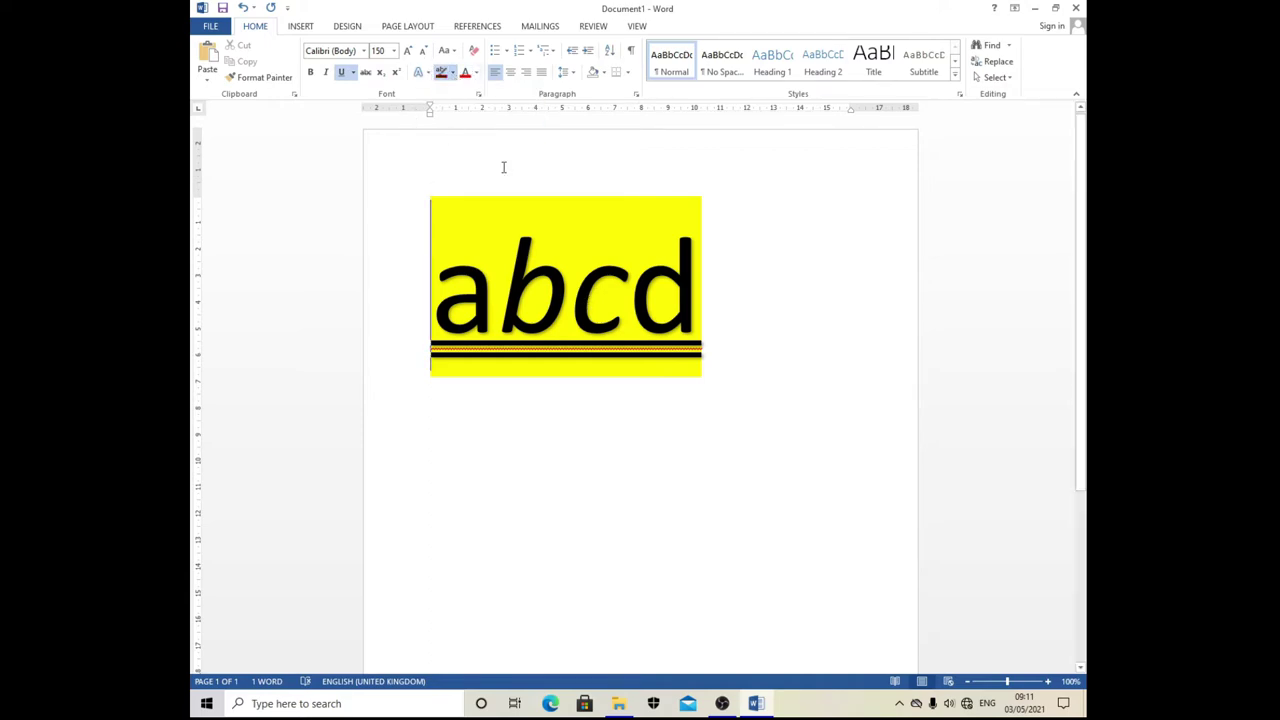
pyautogui.moveTo(698, 298); pyautogui.dragTo(432, 288)
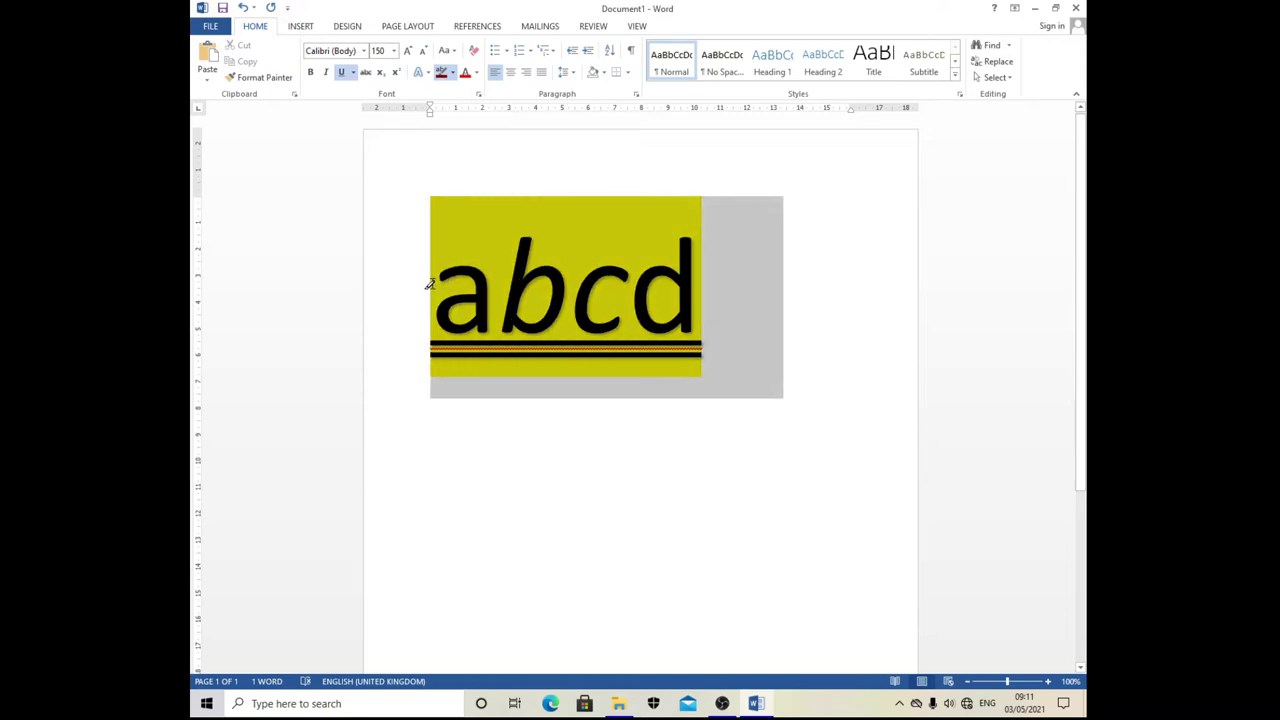
pyautogui.click(453, 73)
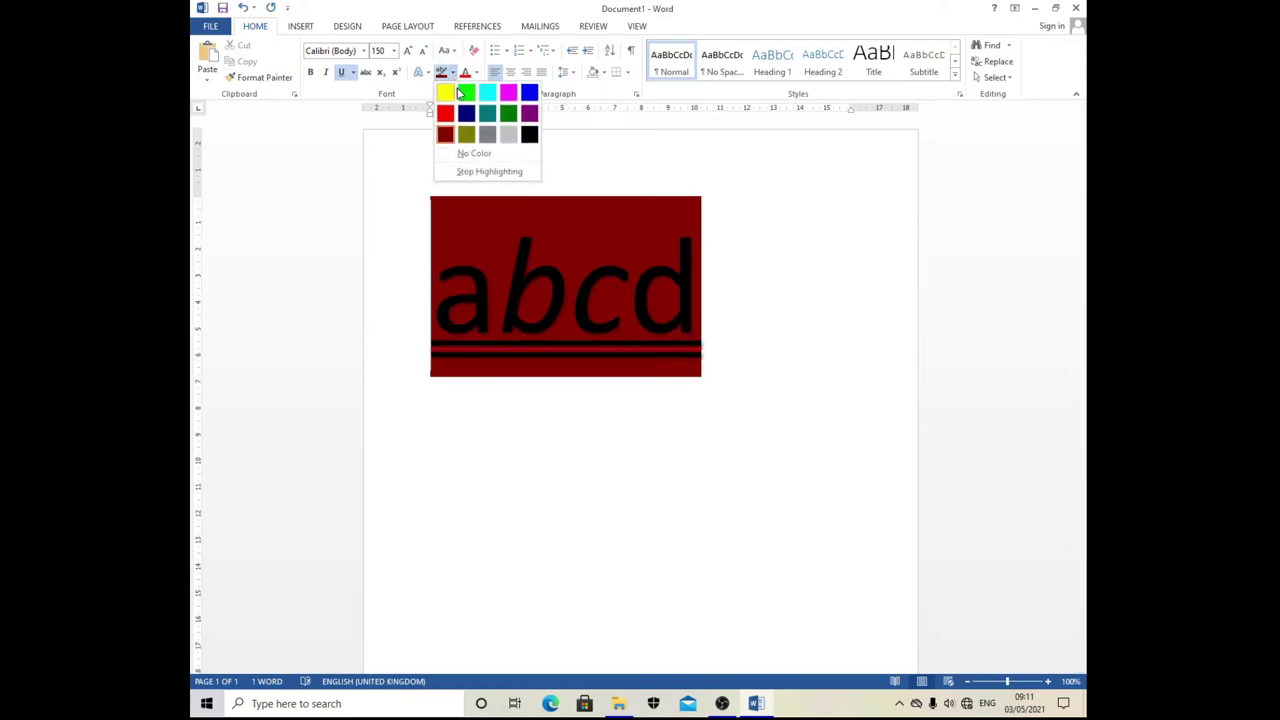
pyautogui.click(530, 117)
pyautogui.moveTo(760, 309)
pyautogui.mouseDown()
pyautogui.moveTo(406, 331)
pyautogui.moveTo(405, 342)
pyautogui.mouseUp()
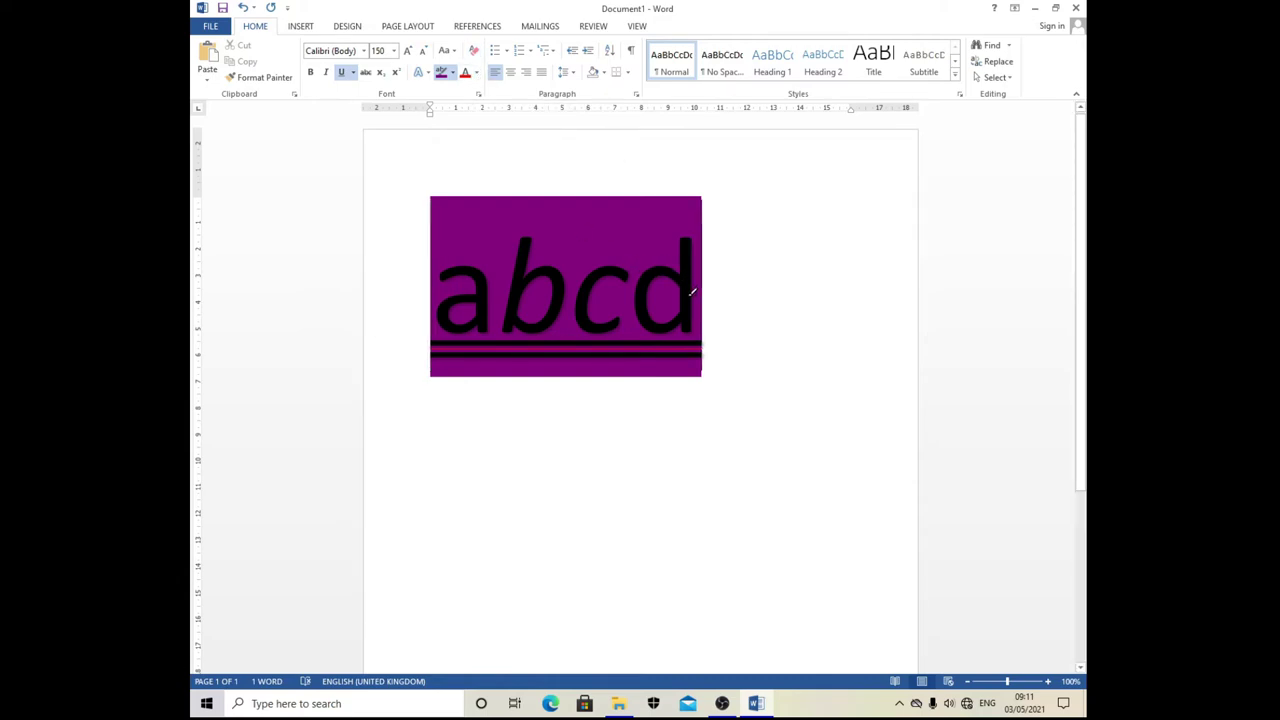
# Step: Remove the purple highlight from abcd using the No Color highlight option
pyautogui.click(476, 73)
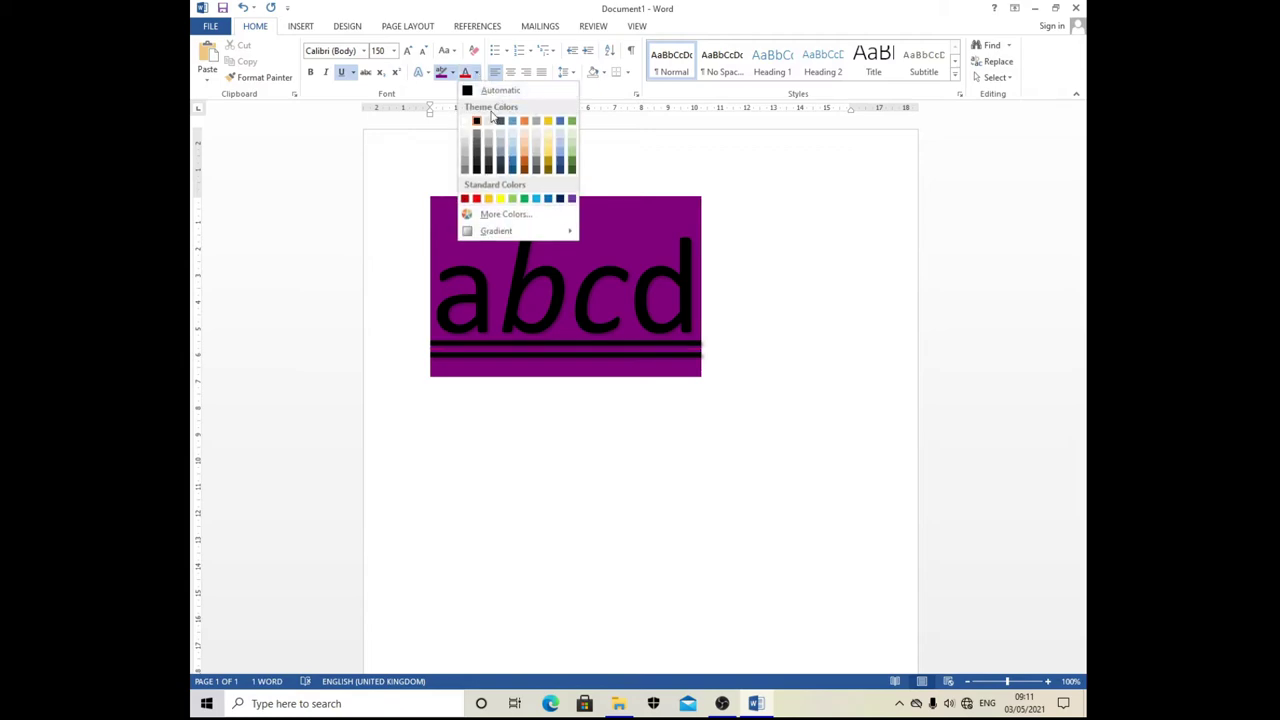
pyautogui.click(451, 133)
pyautogui.click(452, 73)
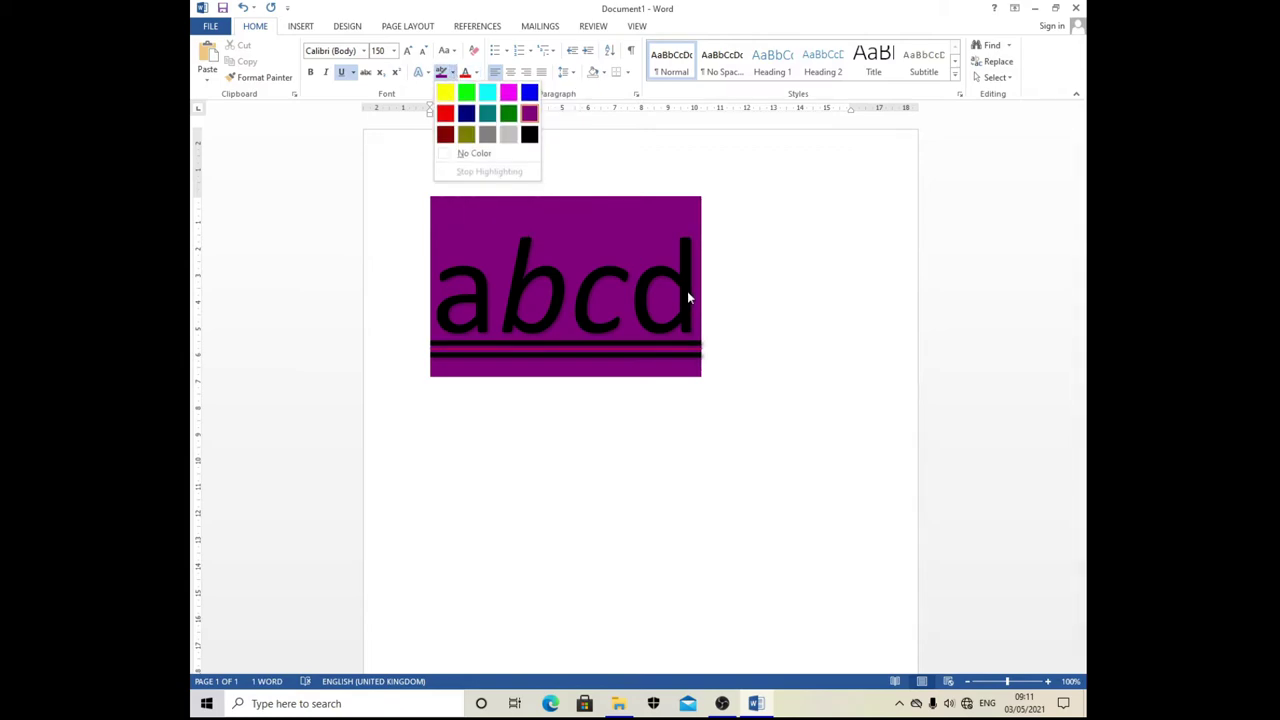
pyautogui.click(555, 191)
pyautogui.moveTo(731, 300); pyautogui.dragTo(403, 289)
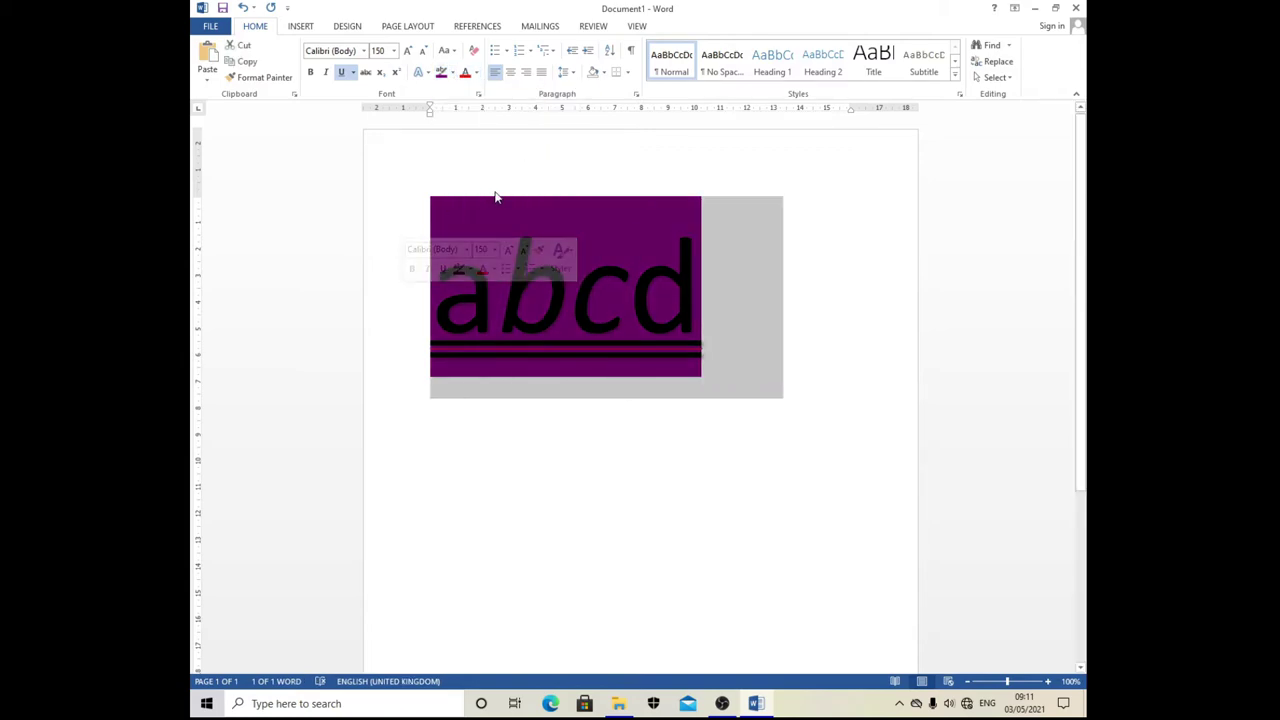
pyautogui.moveTo(720, 277); pyautogui.dragTo(632, 306)
pyautogui.click(712, 300)
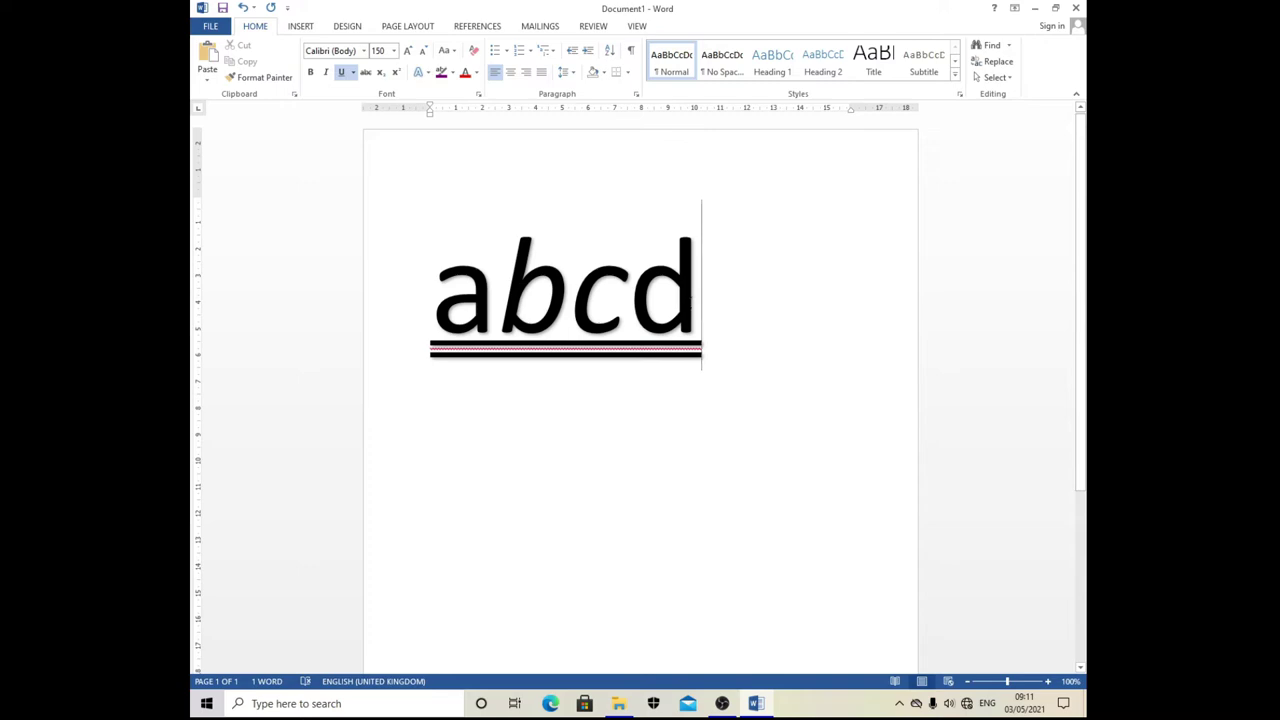
# Step: Make the abcd text red, after viewing the Custom tab of More Colors
pyautogui.click(369, 321)
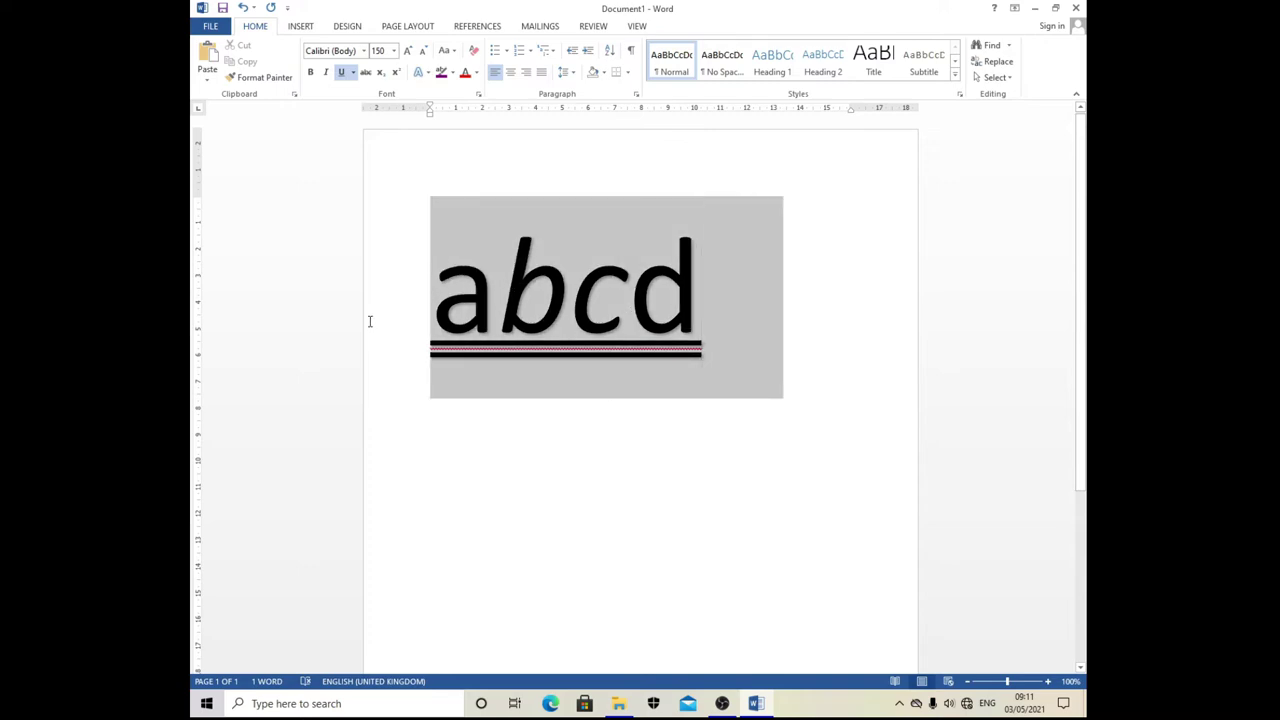
pyautogui.click(479, 73)
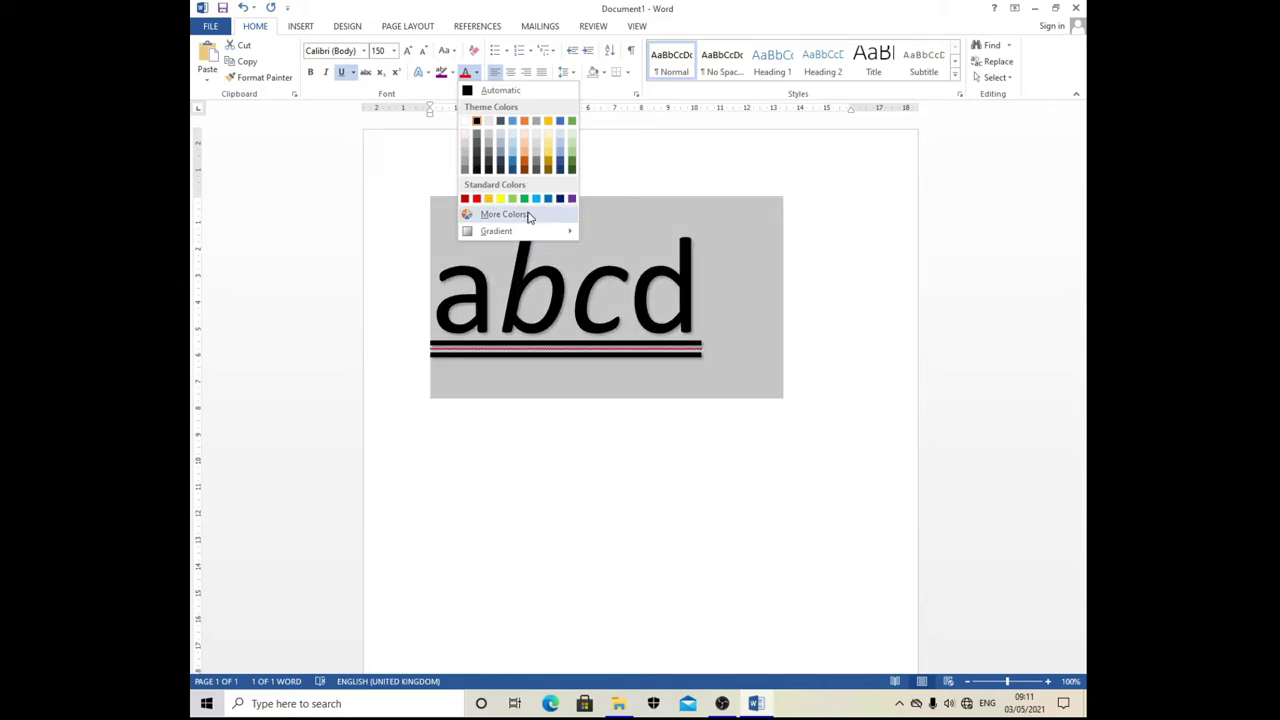
pyautogui.click(527, 213)
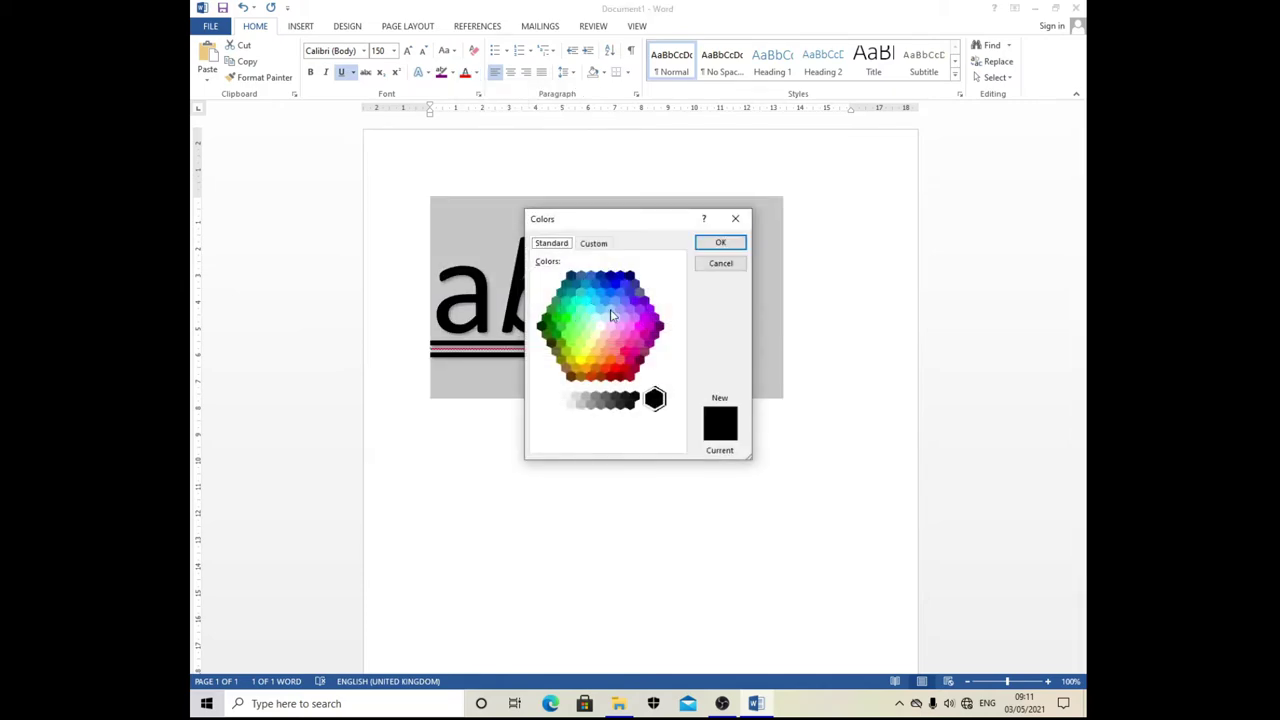
pyautogui.click(595, 244)
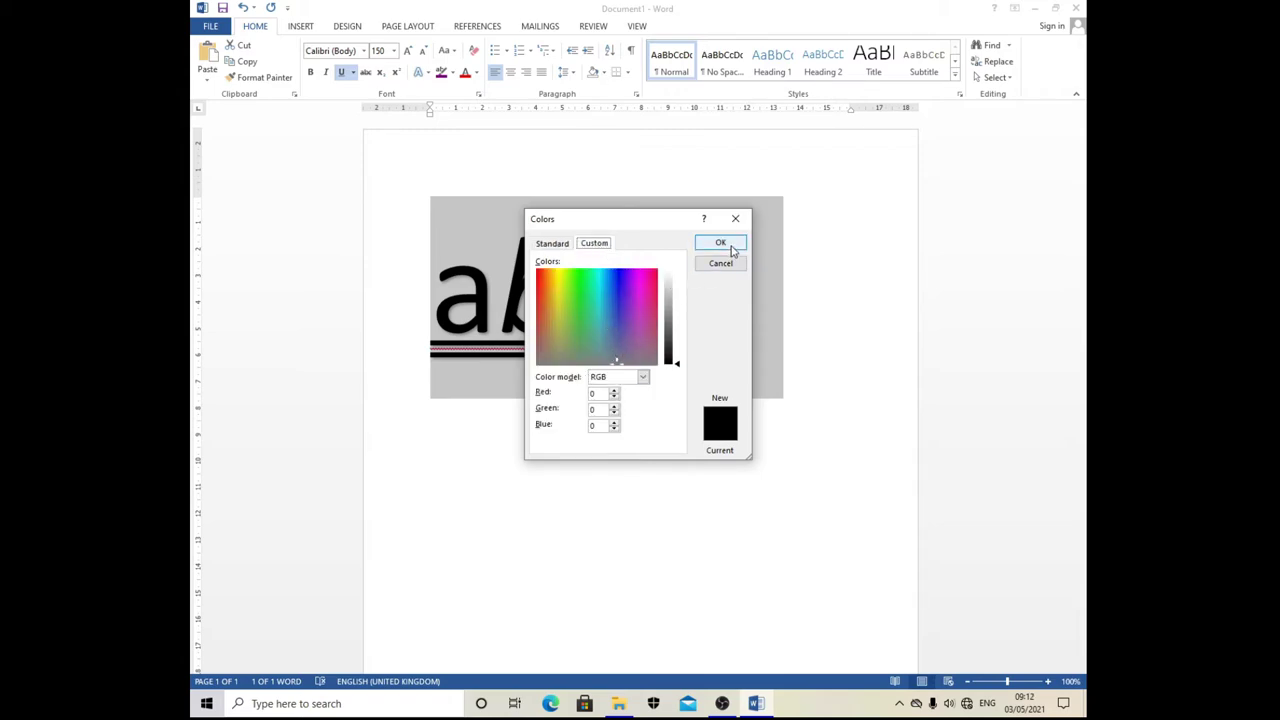
pyautogui.click(733, 249)
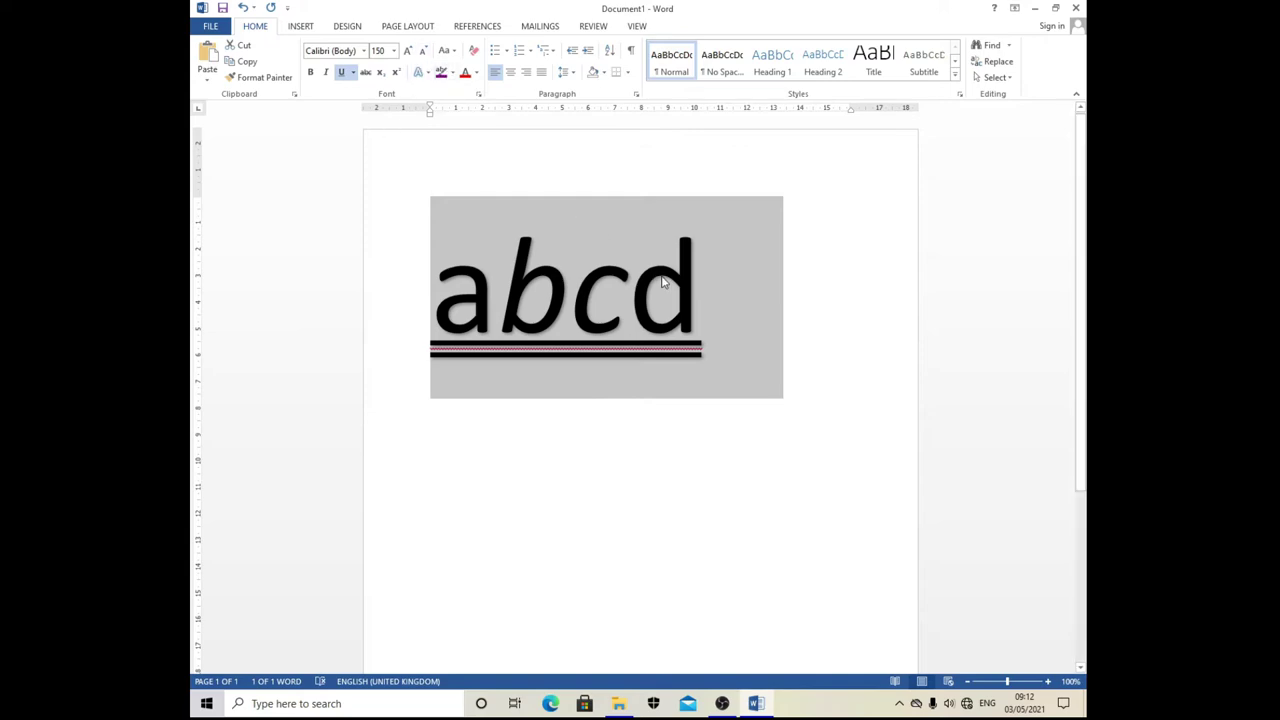
pyautogui.click(465, 73)
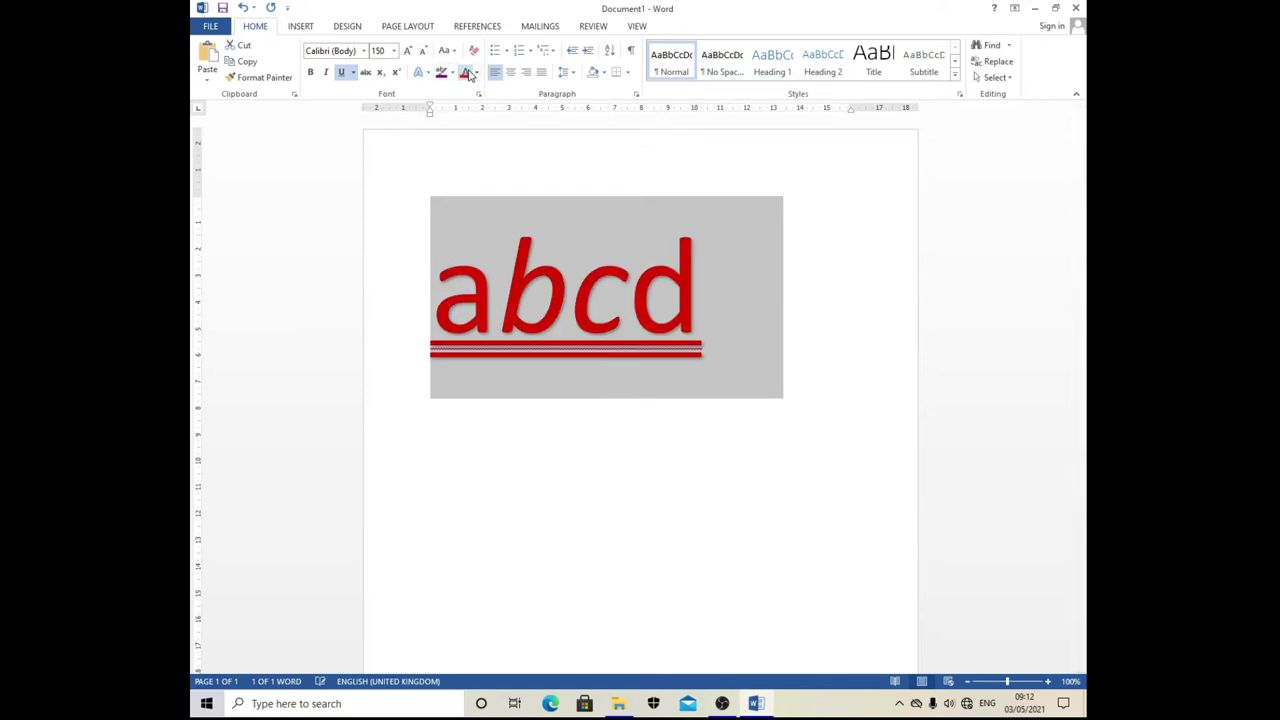
# Step: Browse the Font Color gradient options for abcd without applying any
pyautogui.click(477, 73)
pyautogui.moveTo(497, 259)
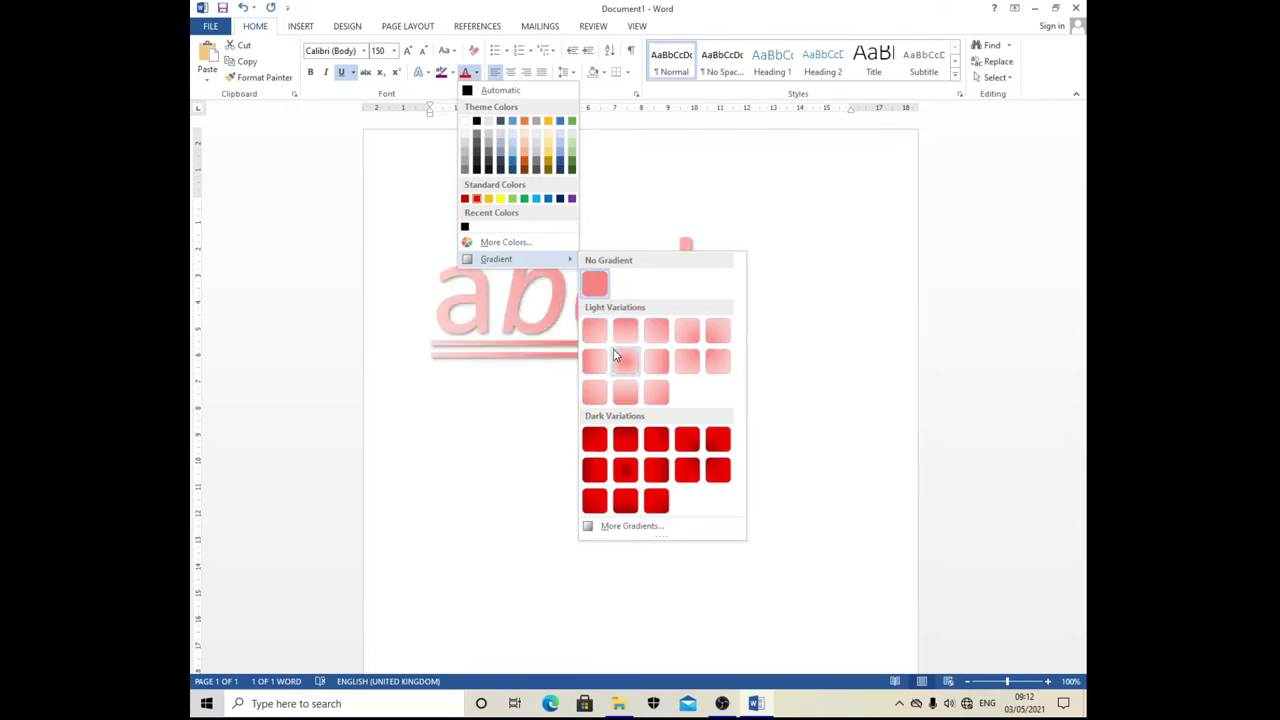
pyautogui.click(700, 172)
pyautogui.click(705, 288)
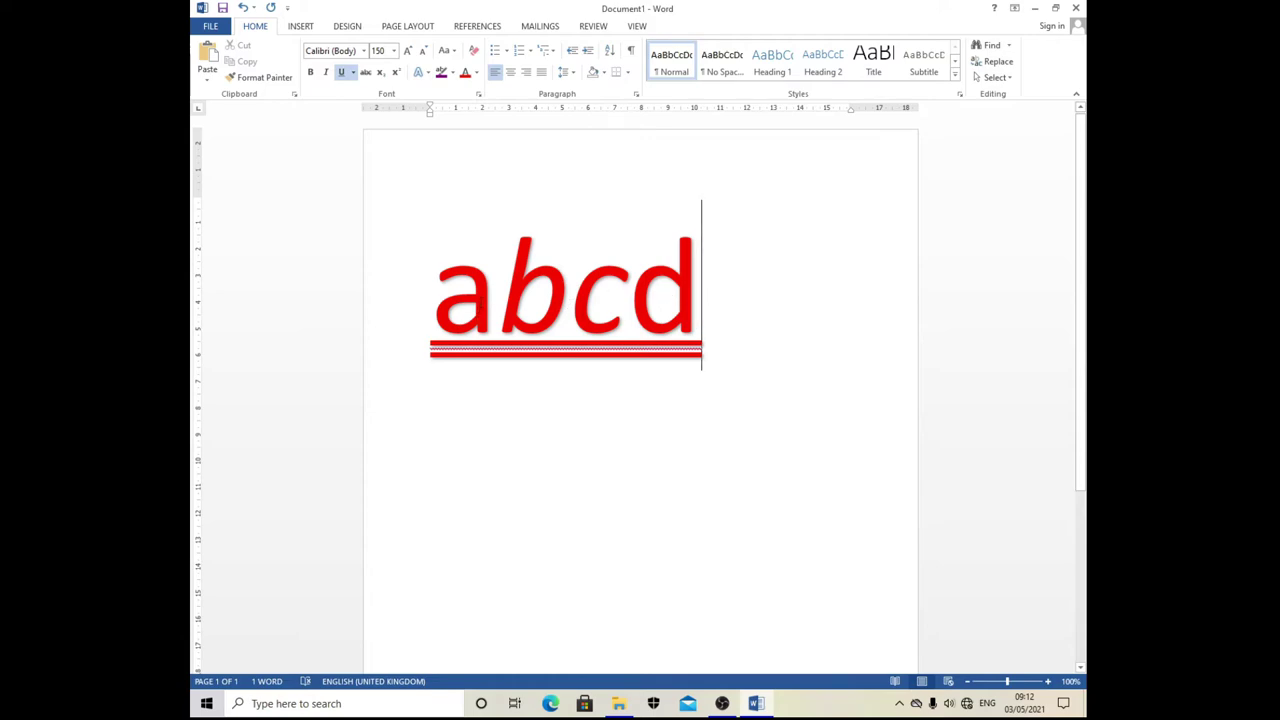
pyautogui.click(477, 76)
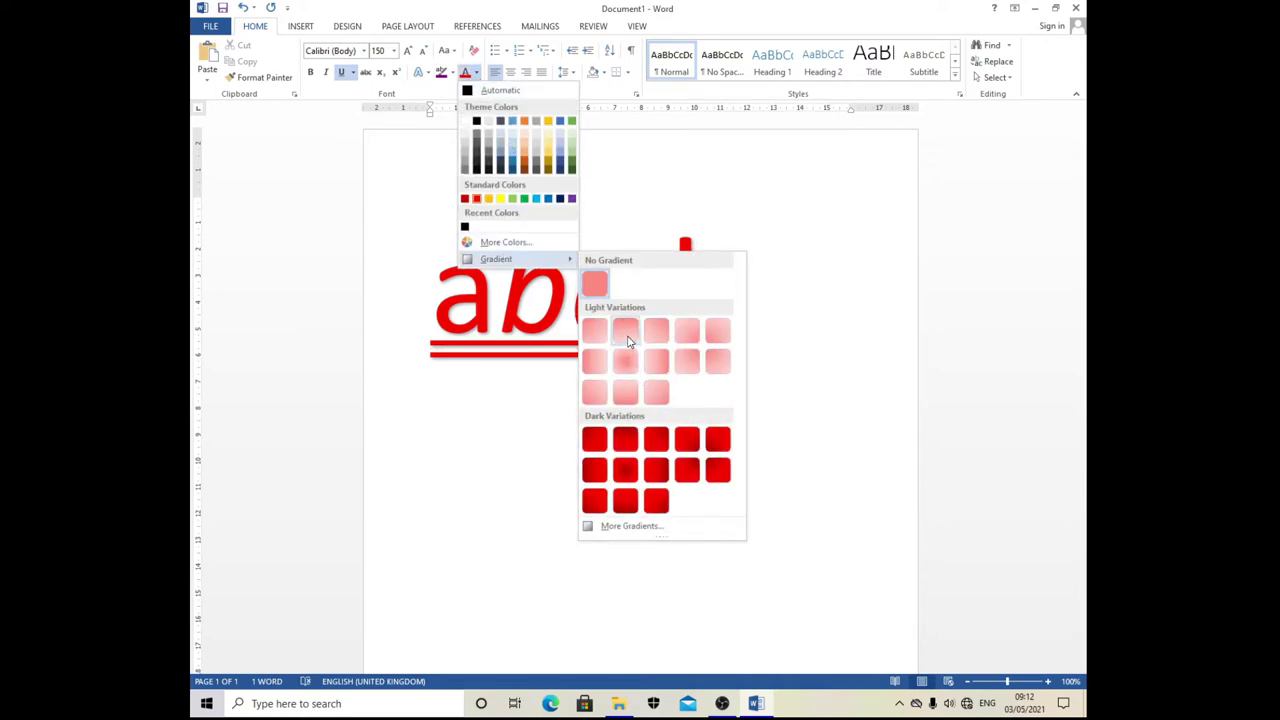
pyautogui.click(615, 364)
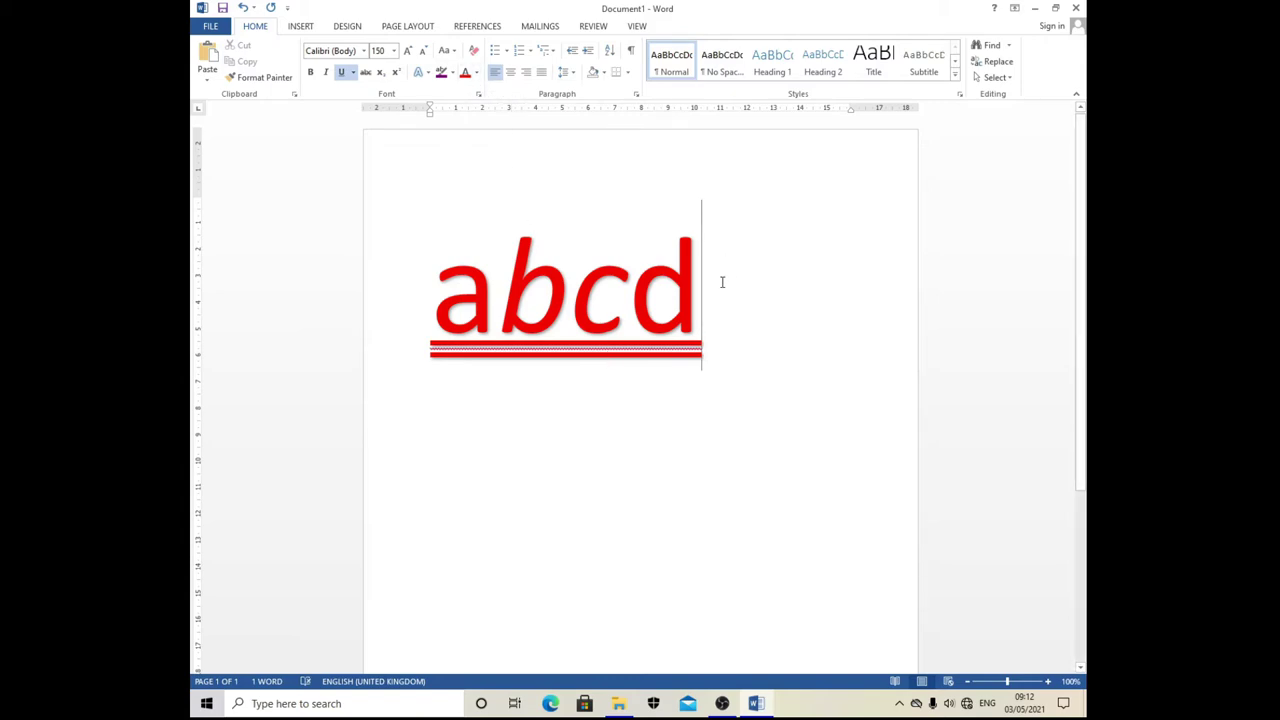
# Step: Select abcd and give it a light blue gradient fill
pyautogui.click(209, 303)
pyautogui.click(477, 73)
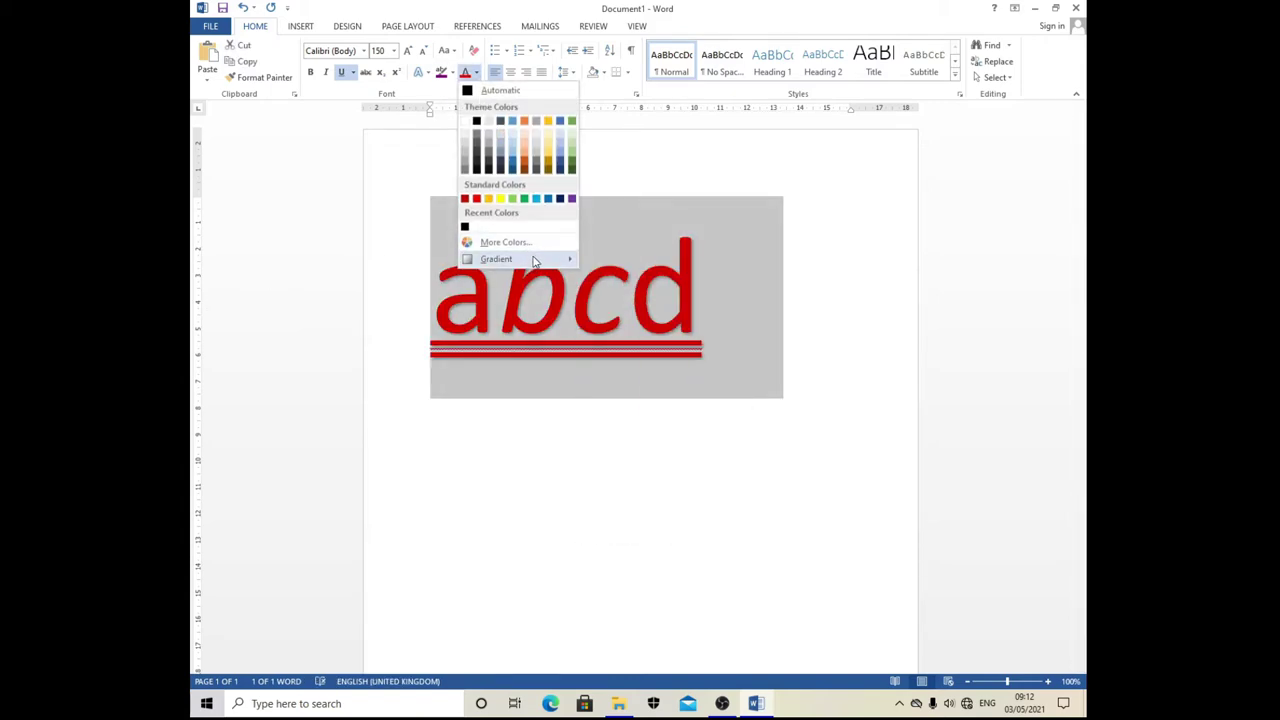
pyautogui.moveTo(513, 259)
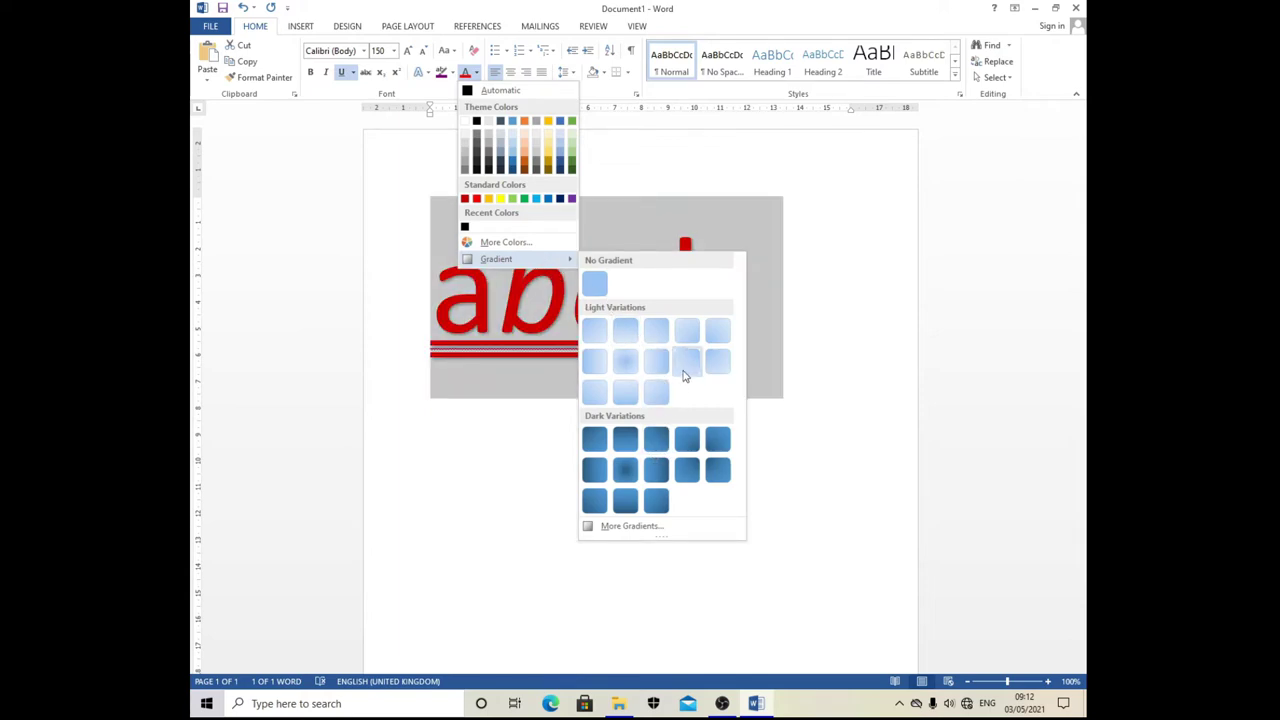
pyautogui.click(625, 361)
pyautogui.click(717, 300)
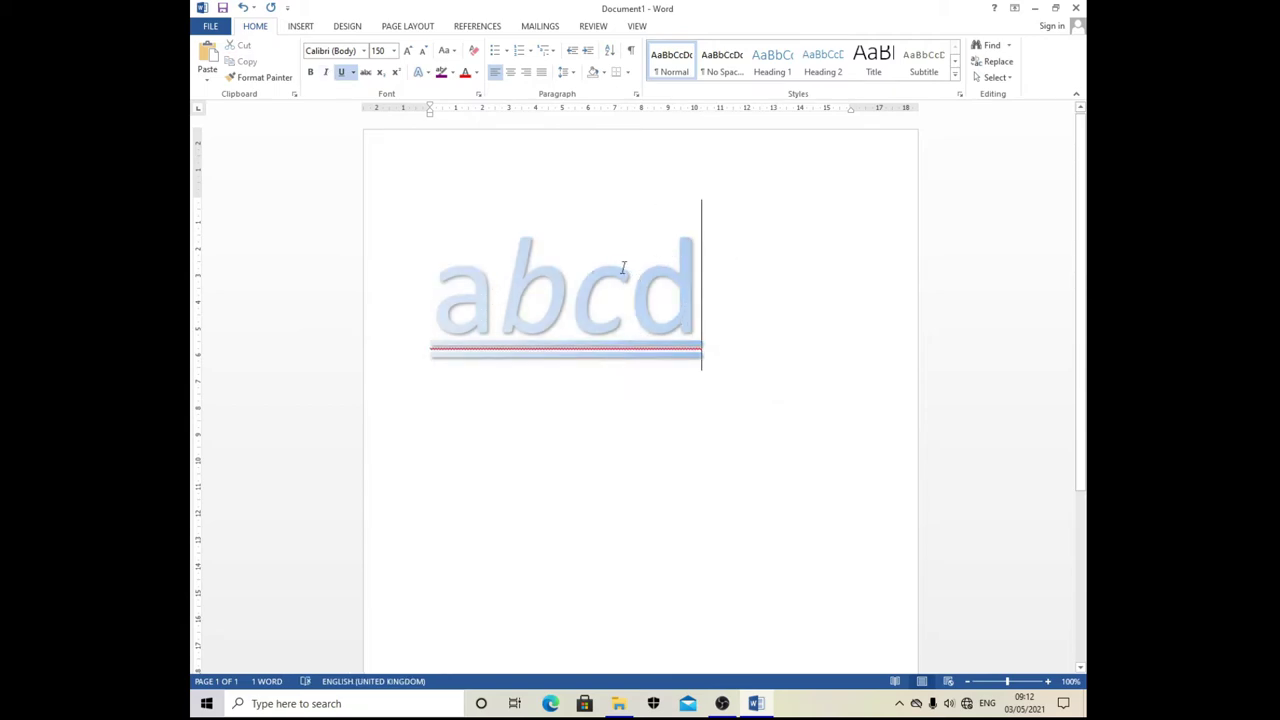
pyautogui.click(478, 74)
pyautogui.moveTo(496, 259)
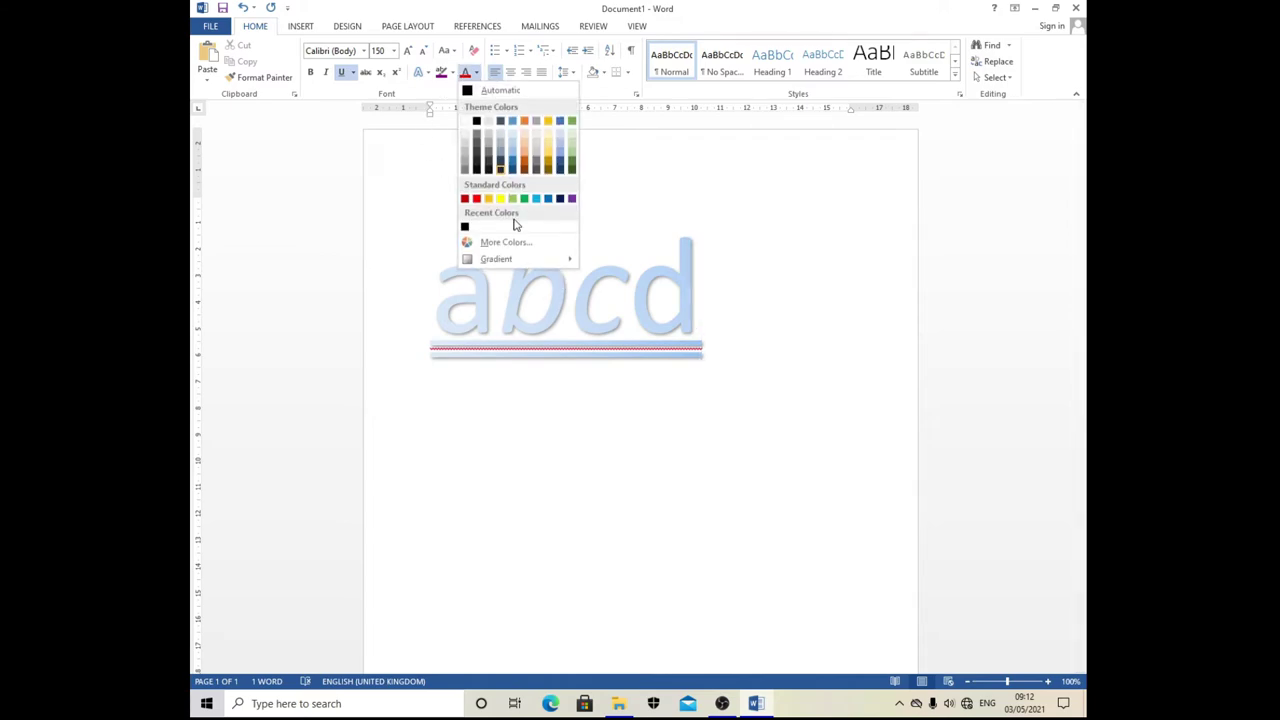
pyautogui.click(584, 287)
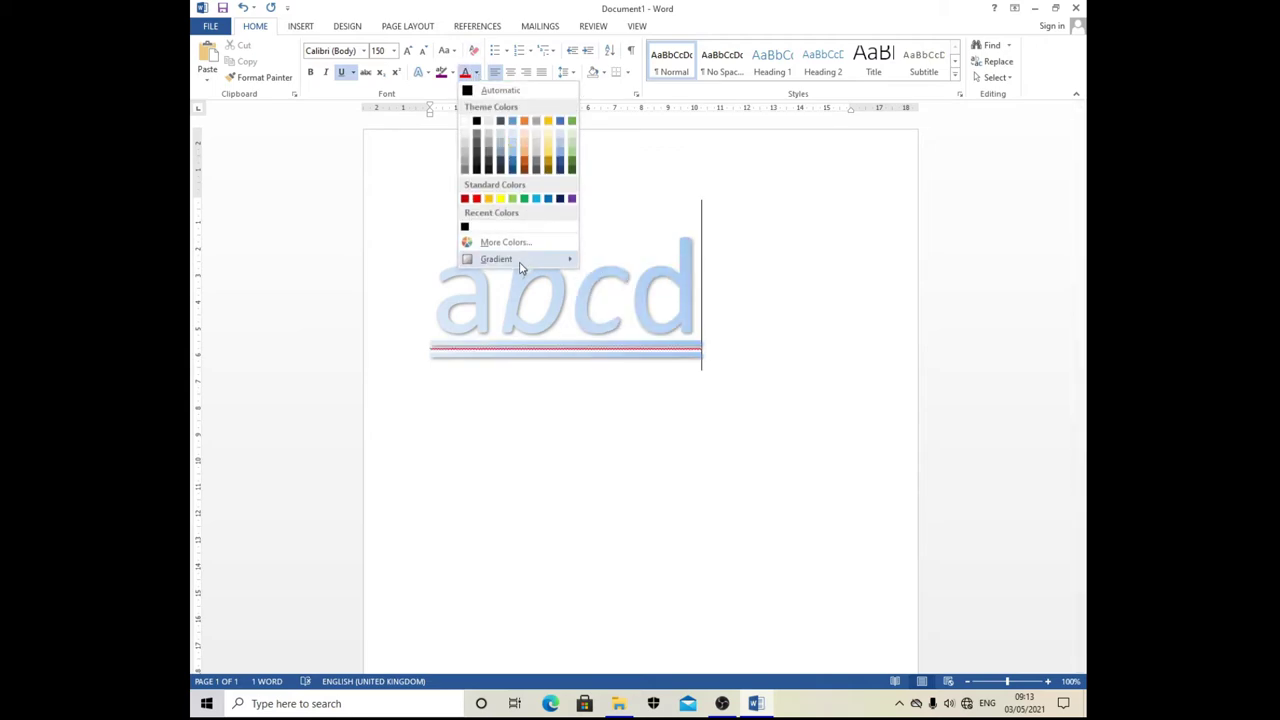
pyautogui.click(628, 480)
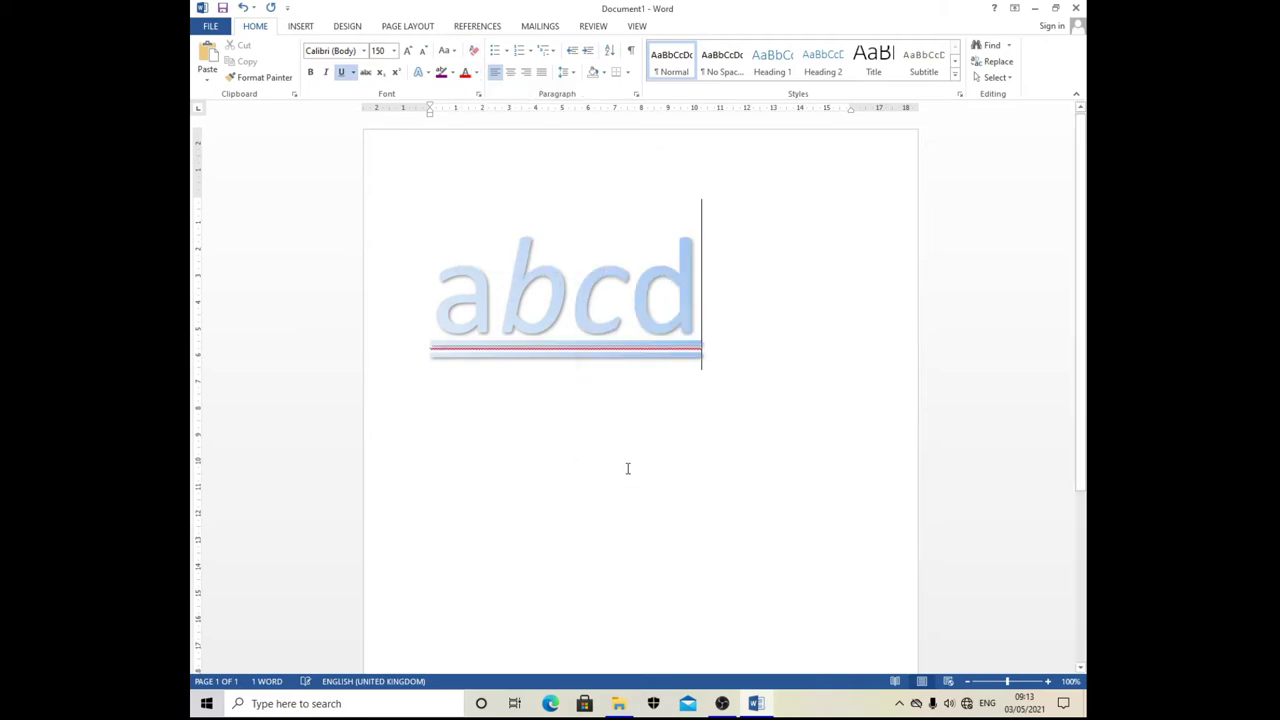
# Step: Apply a dark blue gradient fill to abcd, then reopen the Font Color choices
pyautogui.click(323, 266)
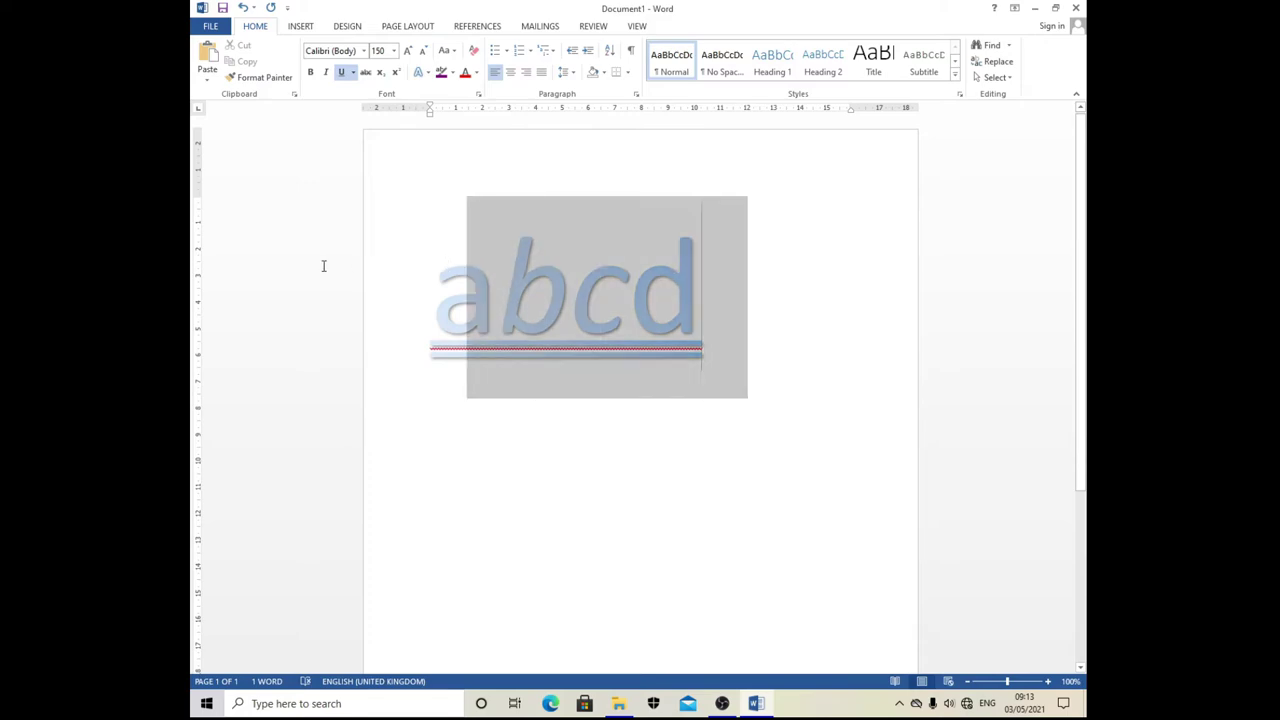
pyautogui.click(476, 73)
pyautogui.moveTo(515, 259)
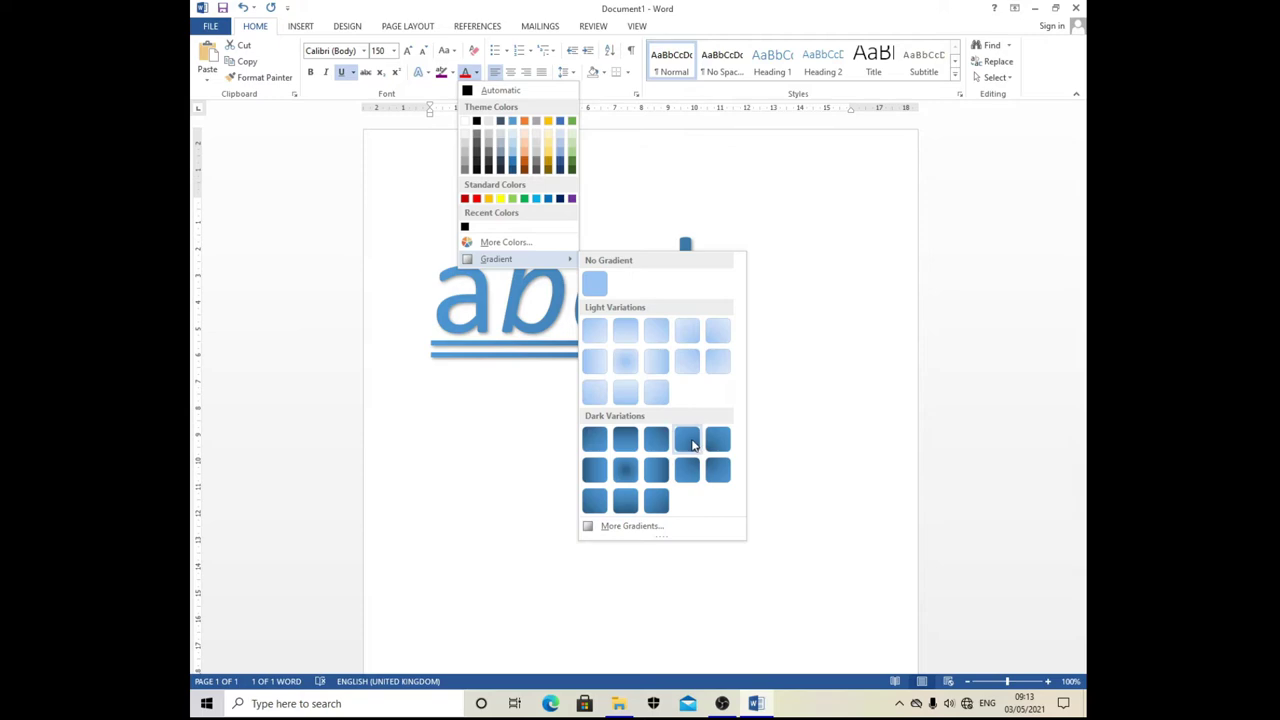
pyautogui.click(716, 442)
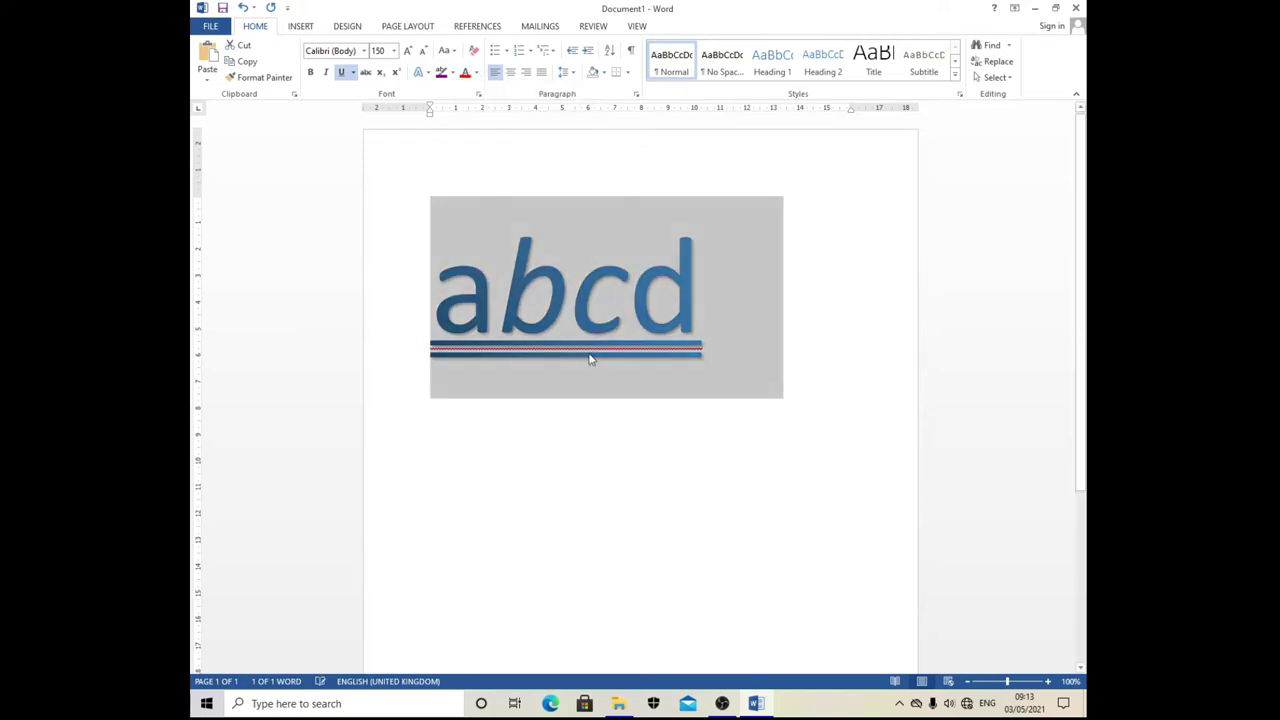
pyautogui.click(605, 603)
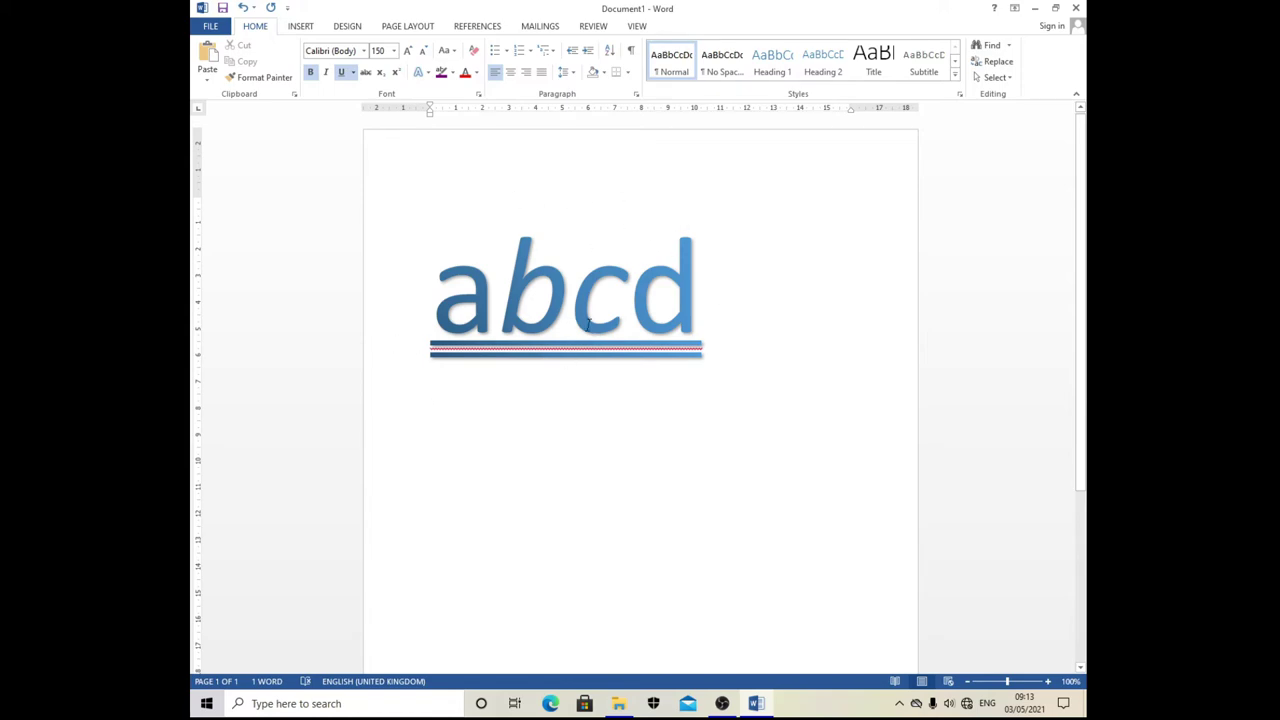
pyautogui.click(475, 74)
pyautogui.moveTo(510, 259)
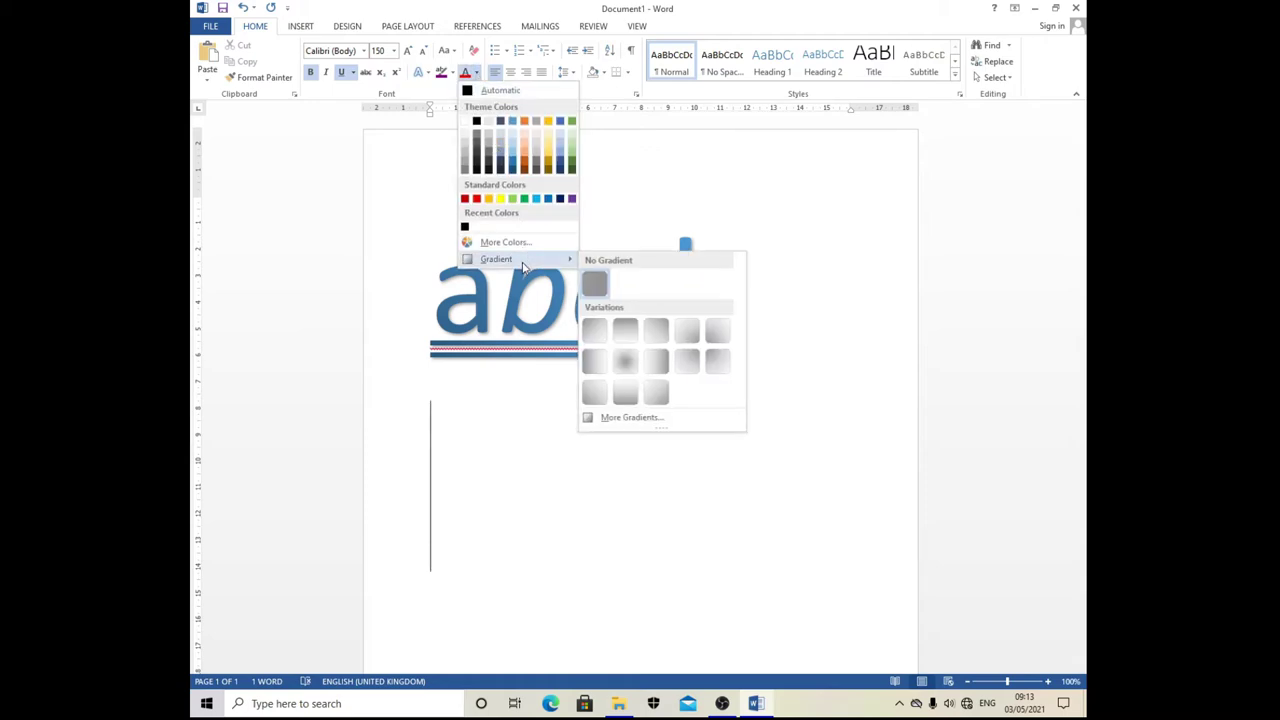
pyautogui.click(611, 424)
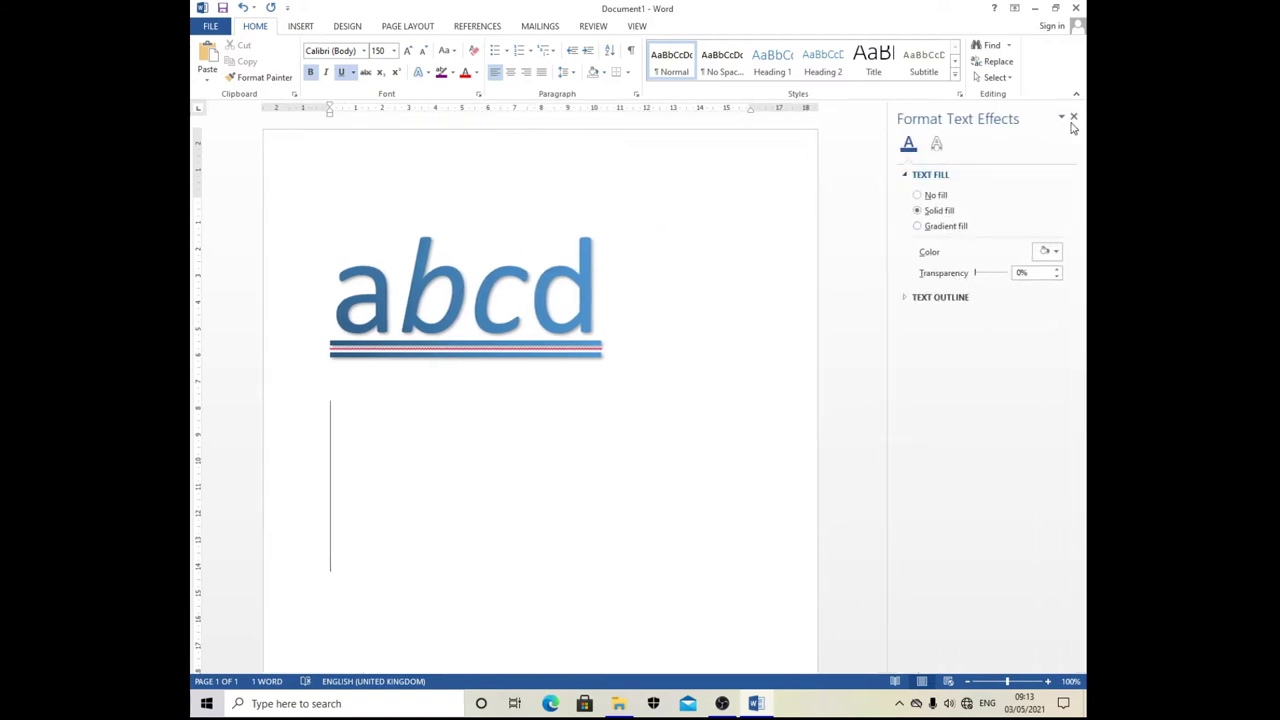
pyautogui.click(938, 297)
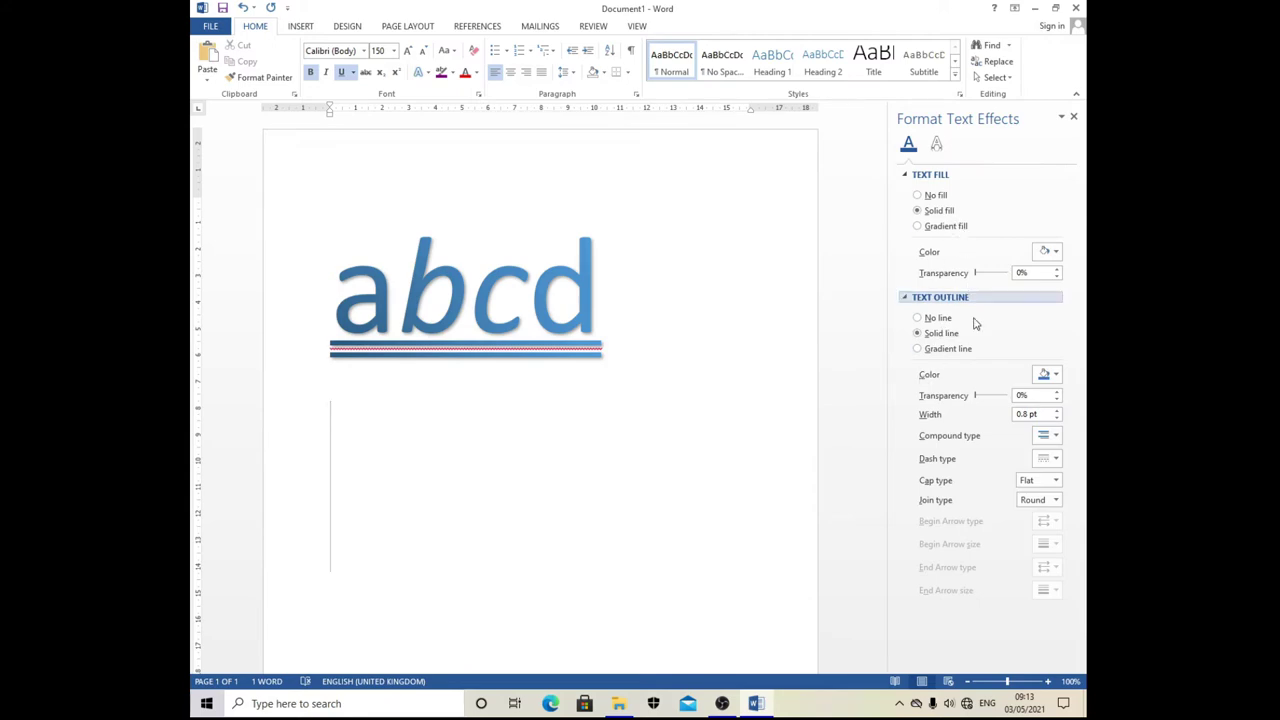
pyautogui.click(1073, 117)
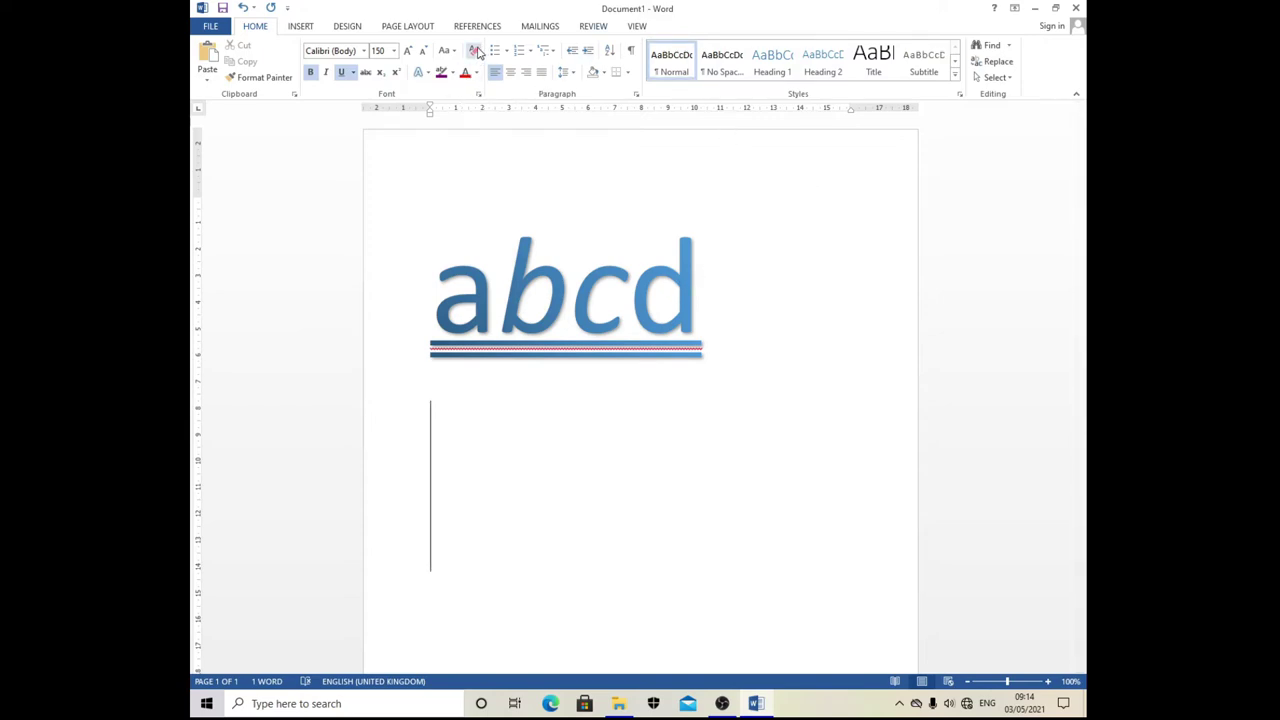
# Step: Clear all formatting from abcd, undo it with Ctrl+Z, then select the letters cd
pyautogui.click(415, 265)
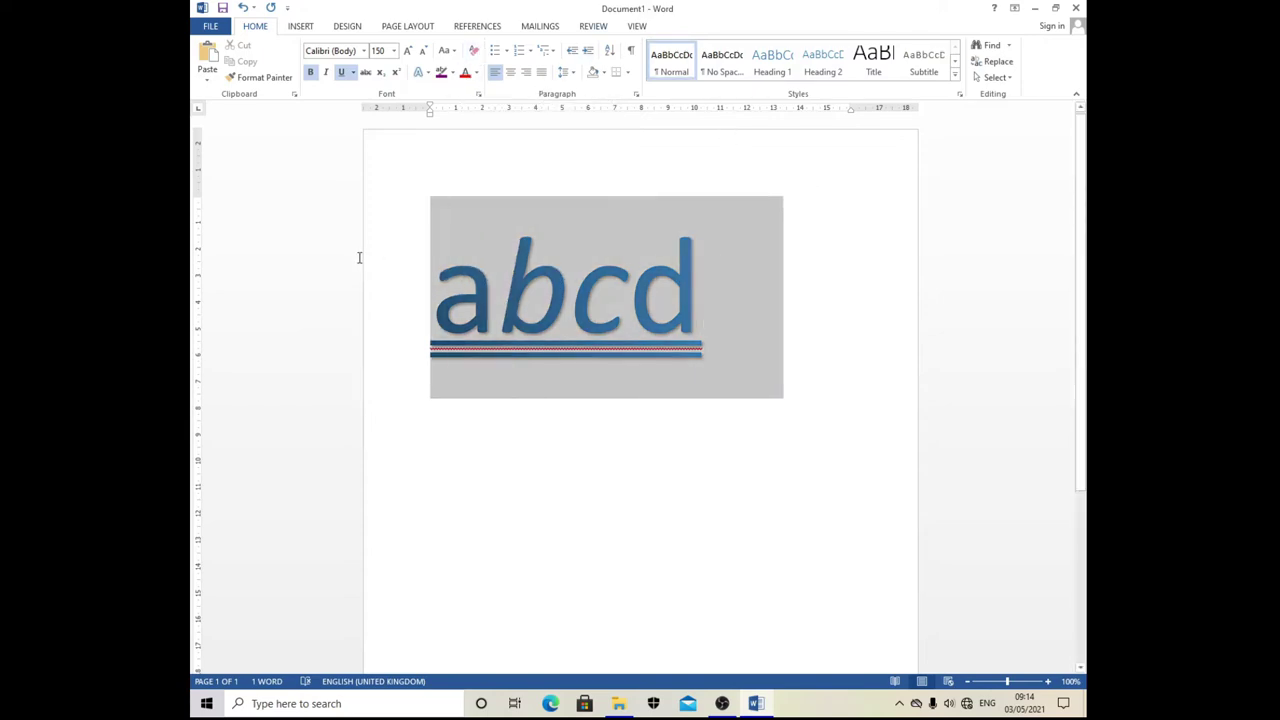
pyautogui.click(476, 51)
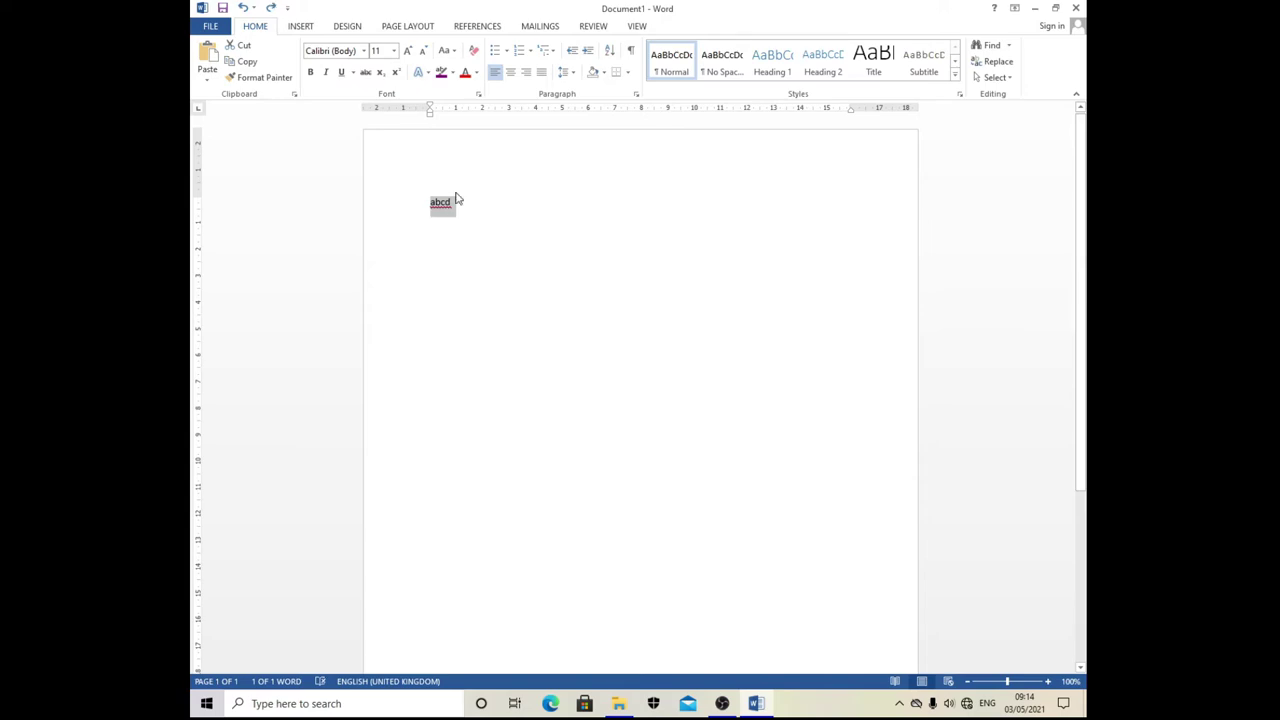
pyautogui.hotkey('ctrl', 'z')
pyautogui.moveTo(806, 309); pyautogui.dragTo(575, 333)
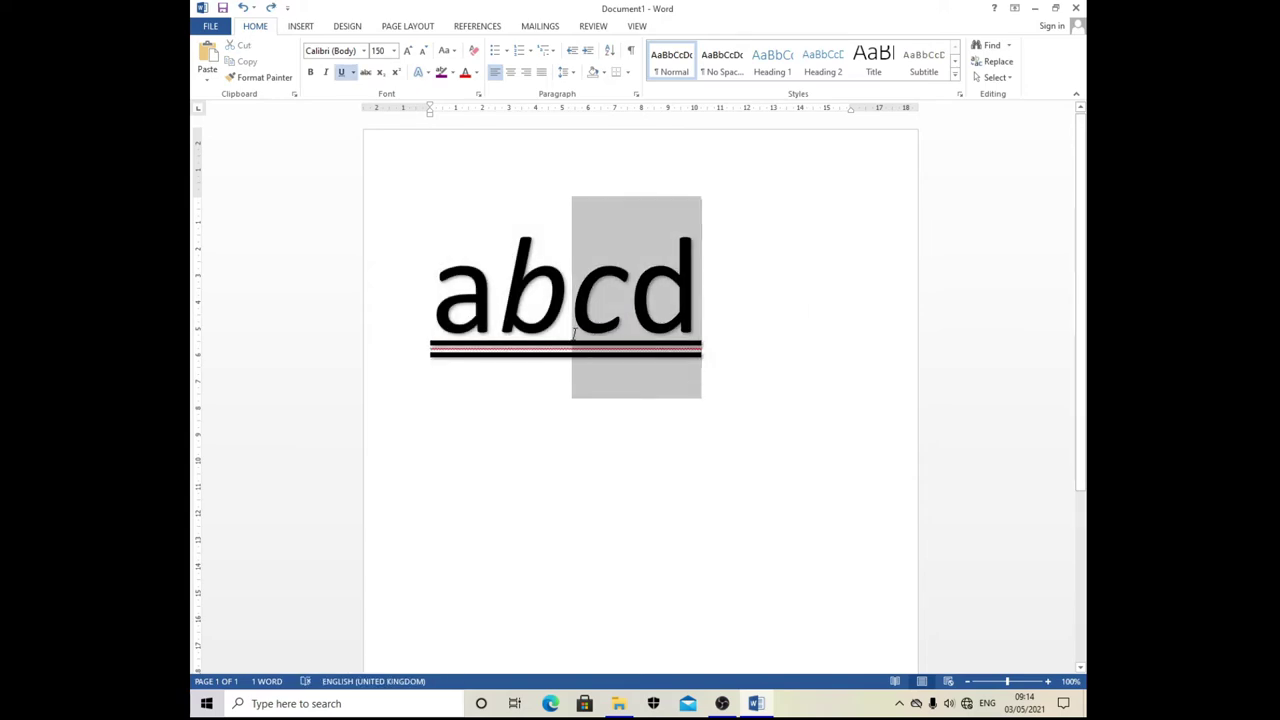
pyautogui.click(738, 298)
pyautogui.press('Escape')
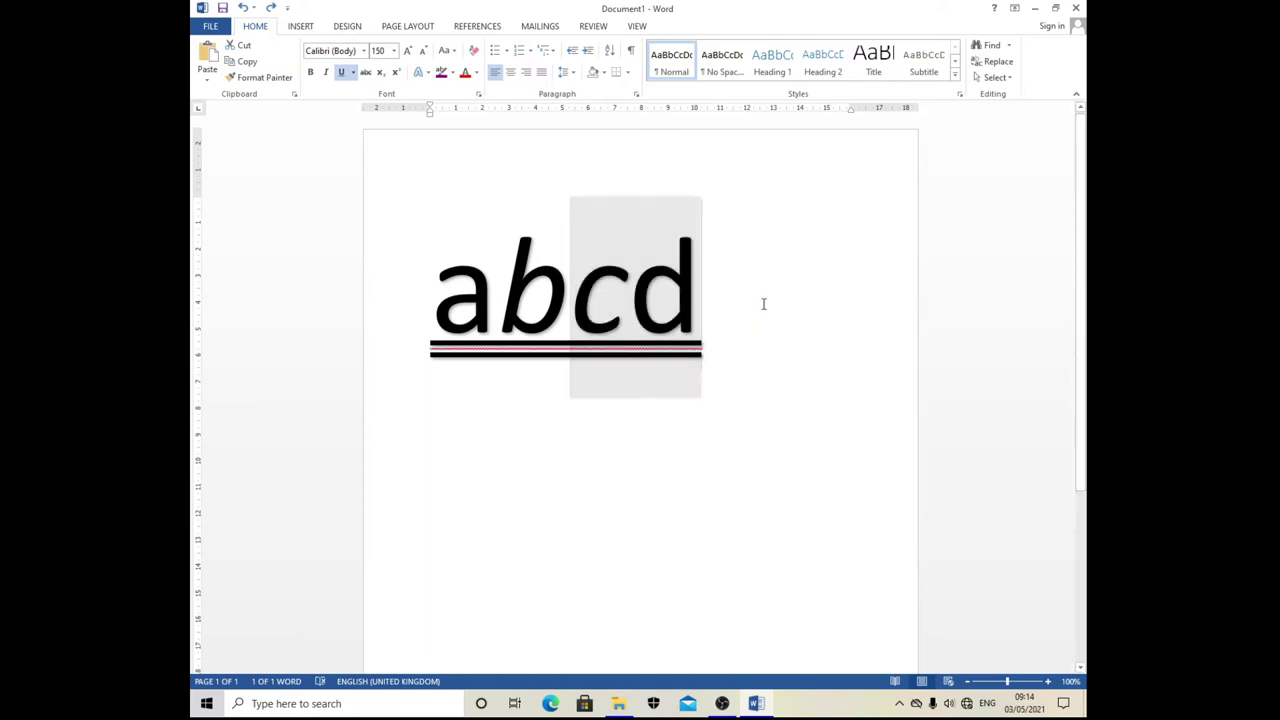
# Step: Reselect abcd, clear its formatting again, undo, and move the cursor after d
pyautogui.tripleClick(763, 303)
pyautogui.click(497, 290)
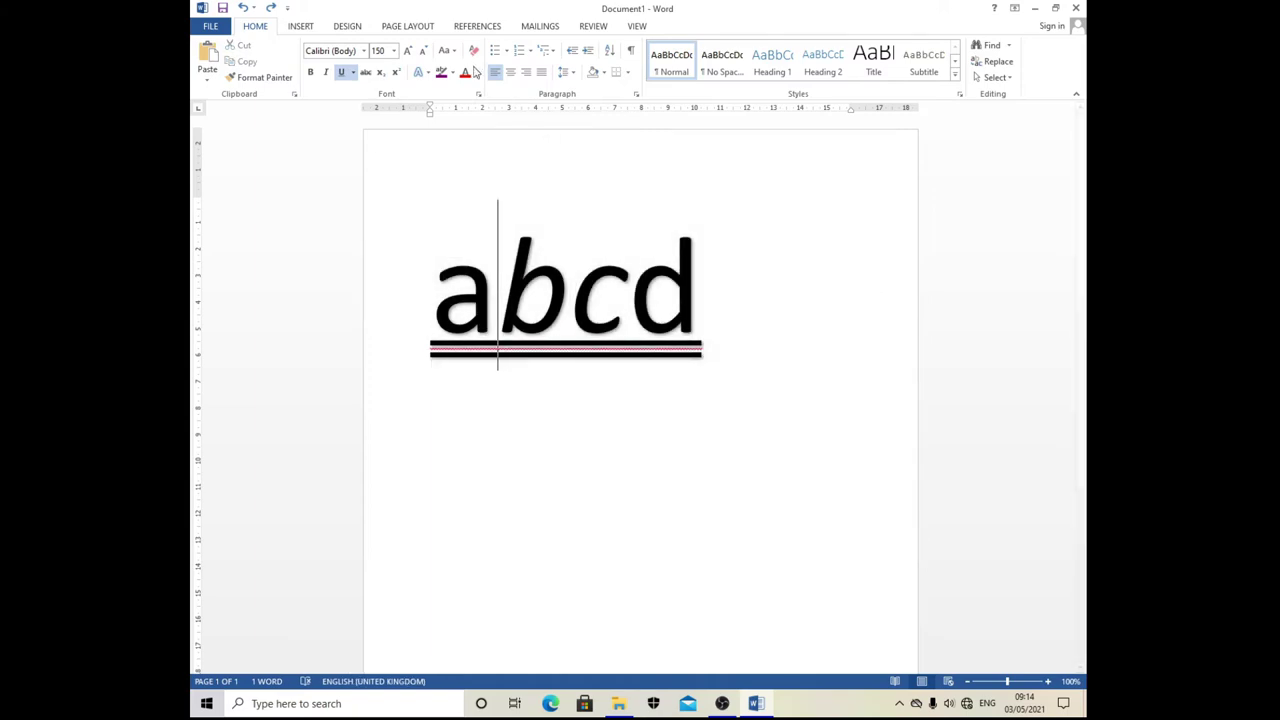
pyautogui.moveTo(666, 220); pyautogui.dragTo(431, 166)
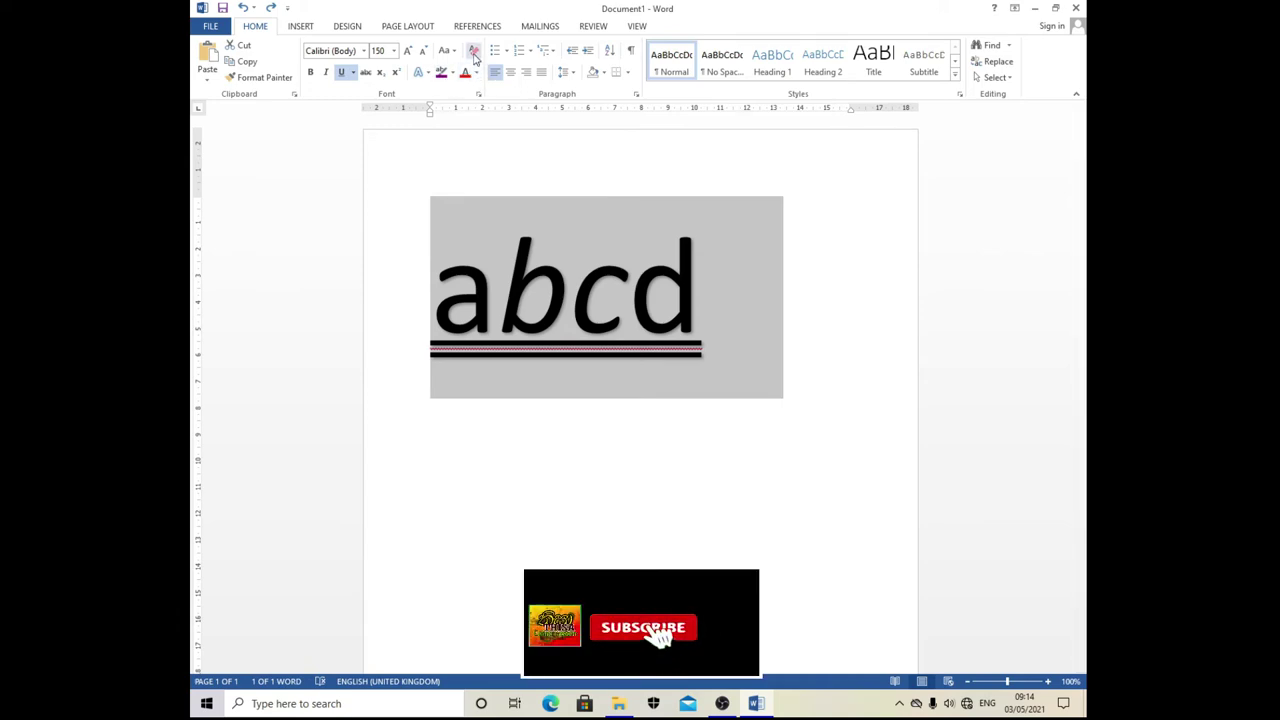
pyautogui.click(474, 52)
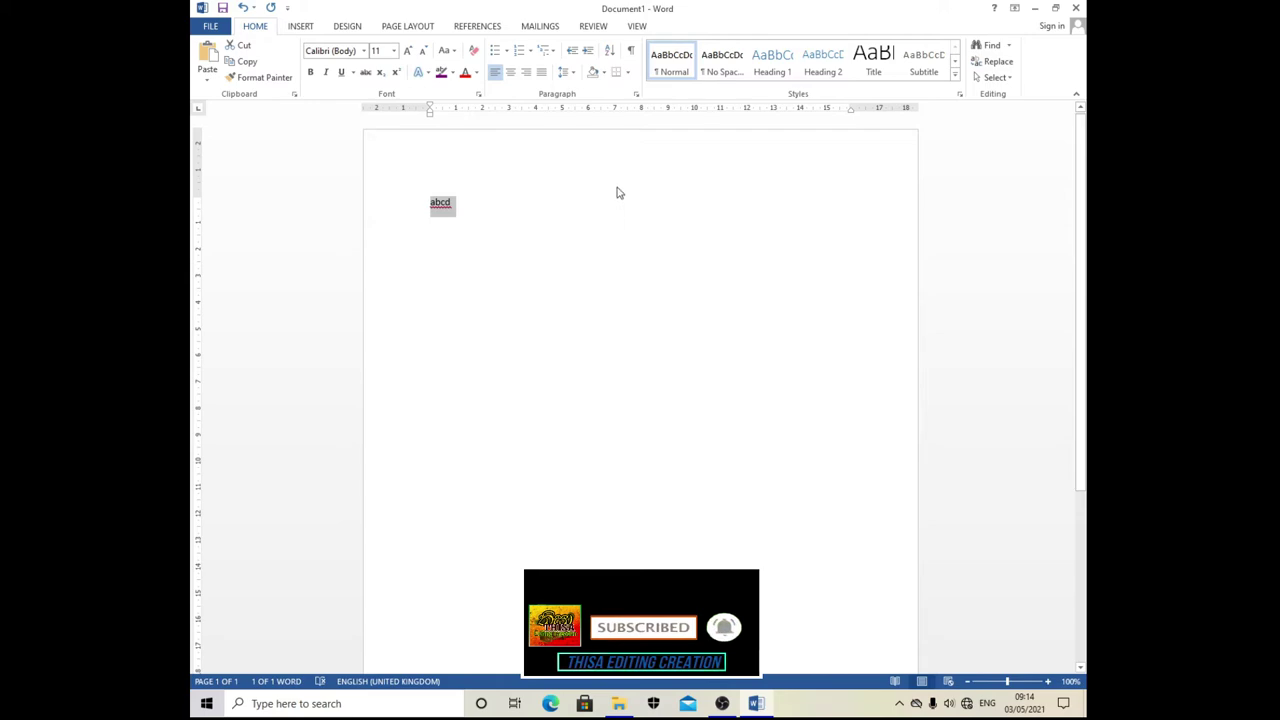
pyautogui.hotkey('ctrl', 'z')
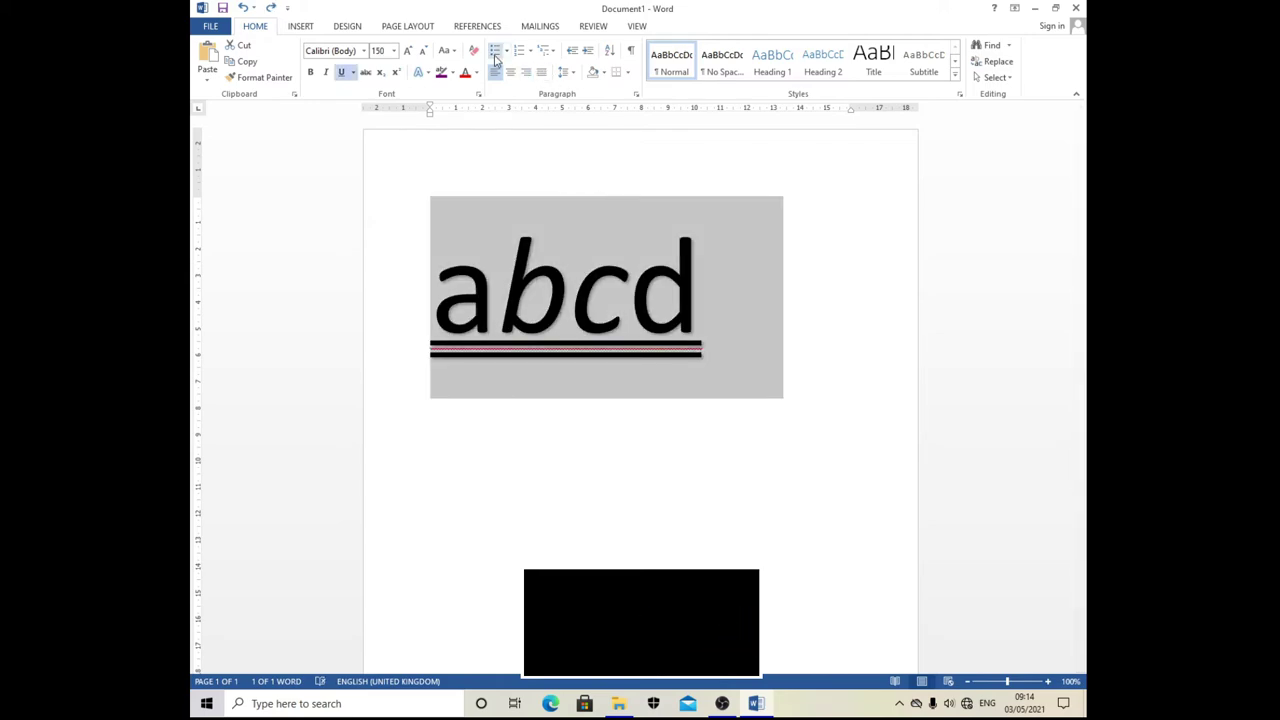
pyautogui.press('Right')
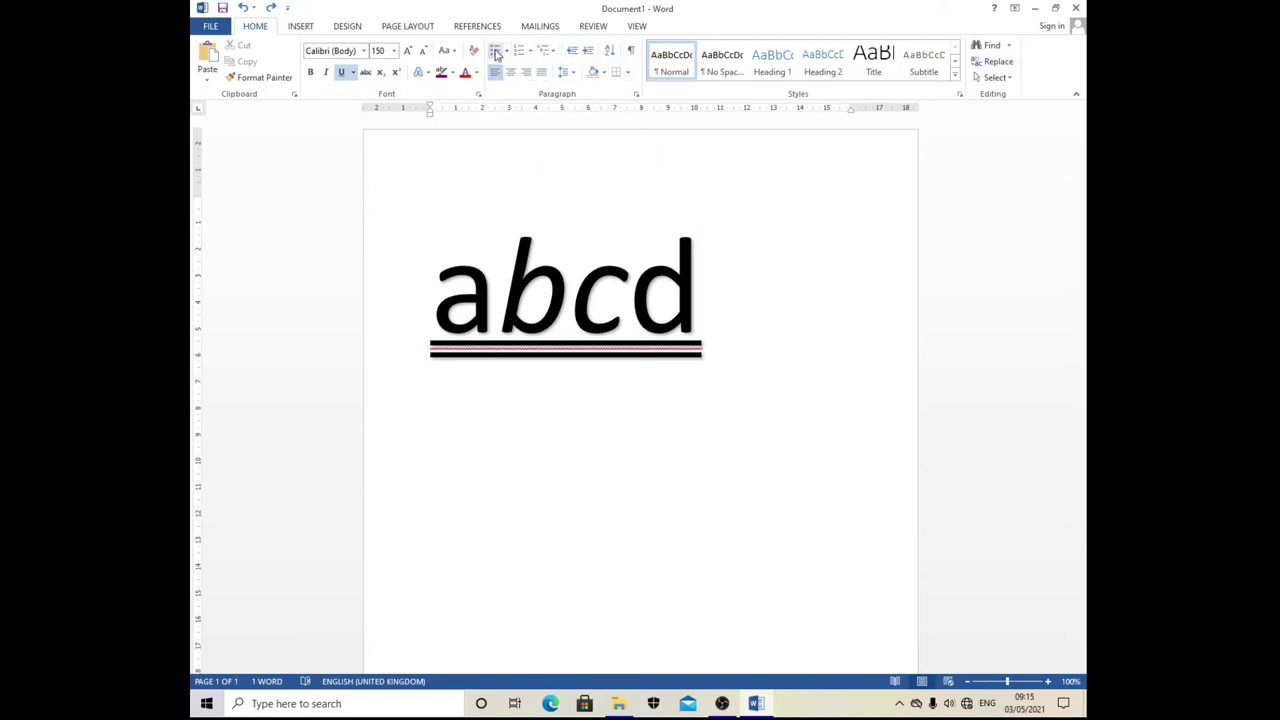
# Step: Number the abcd line as 1.abcd, browsing Multilevel List and Bullets galleries without choosing
pyautogui.click(496, 53)
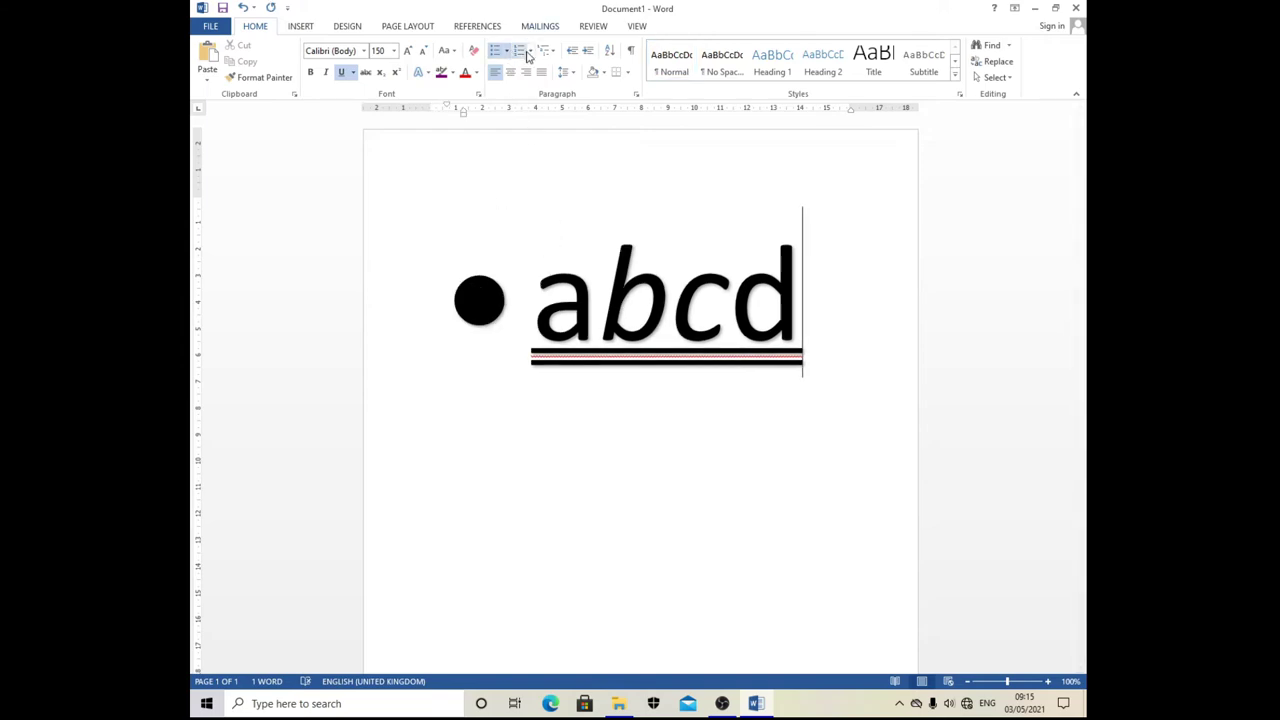
pyautogui.click(526, 53)
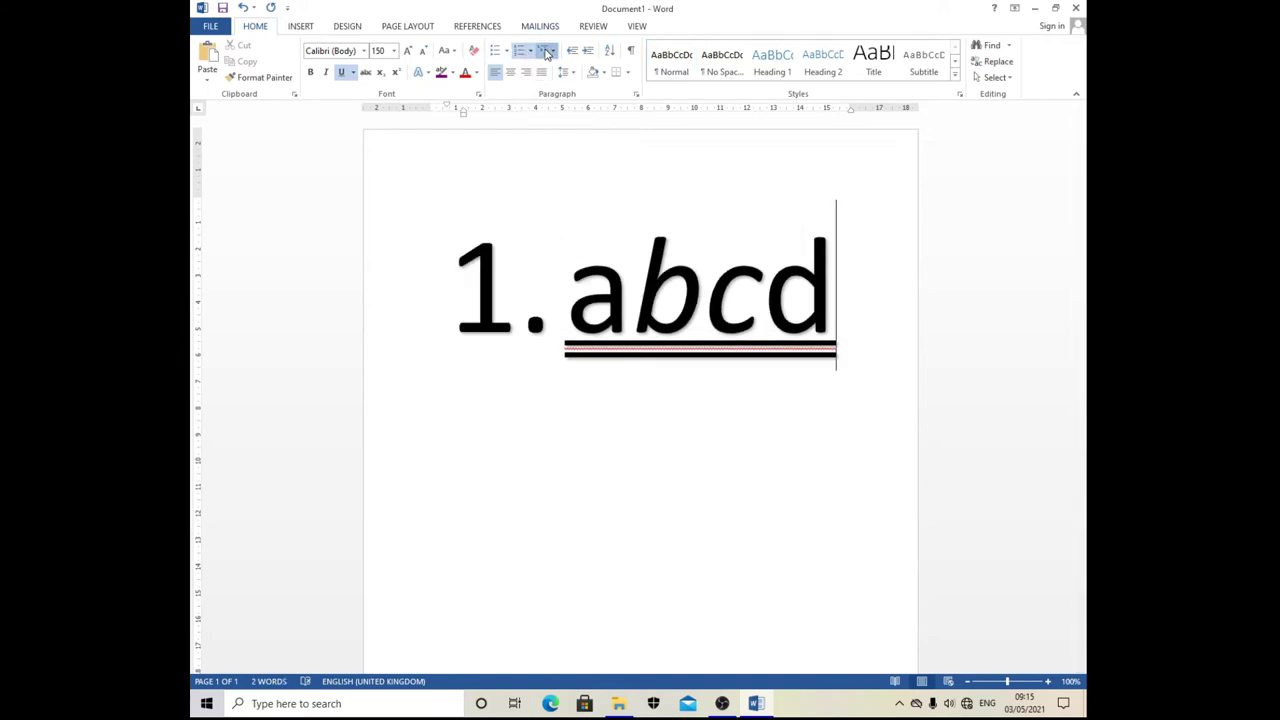
pyautogui.click(546, 54)
pyautogui.press('Escape')
pyautogui.click(552, 53)
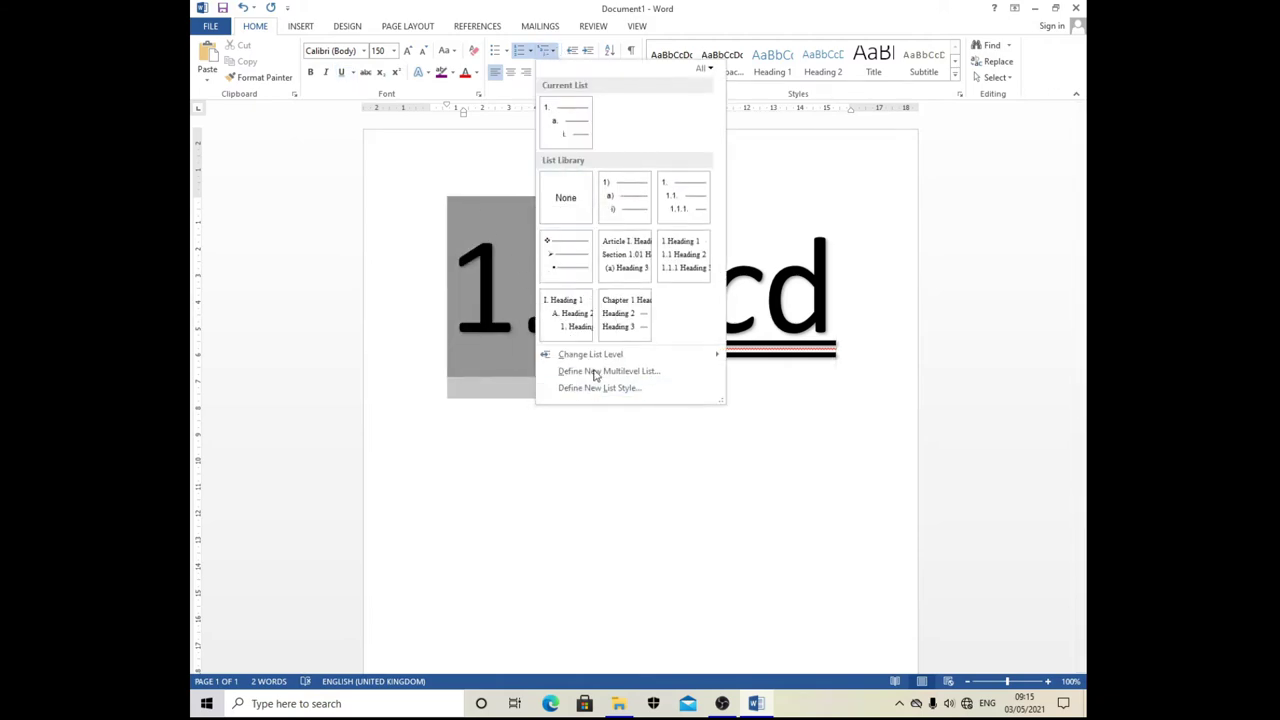
pyautogui.click(554, 52)
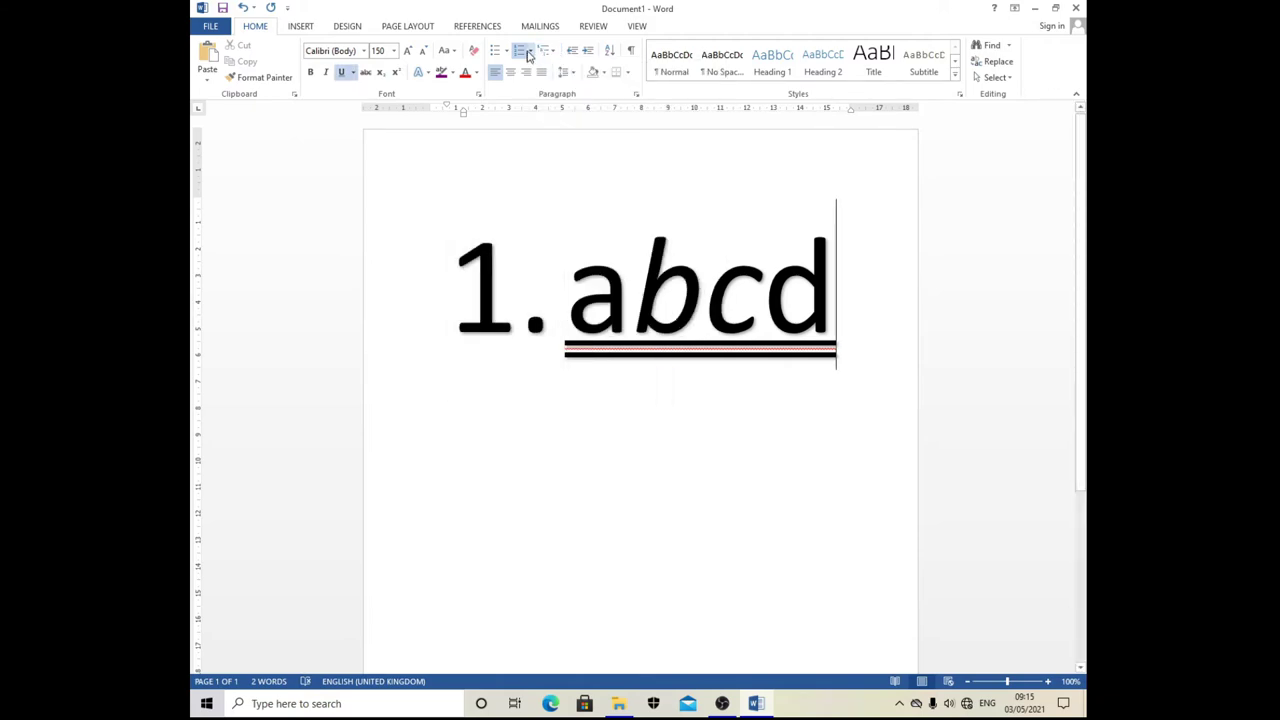
pyautogui.click(506, 52)
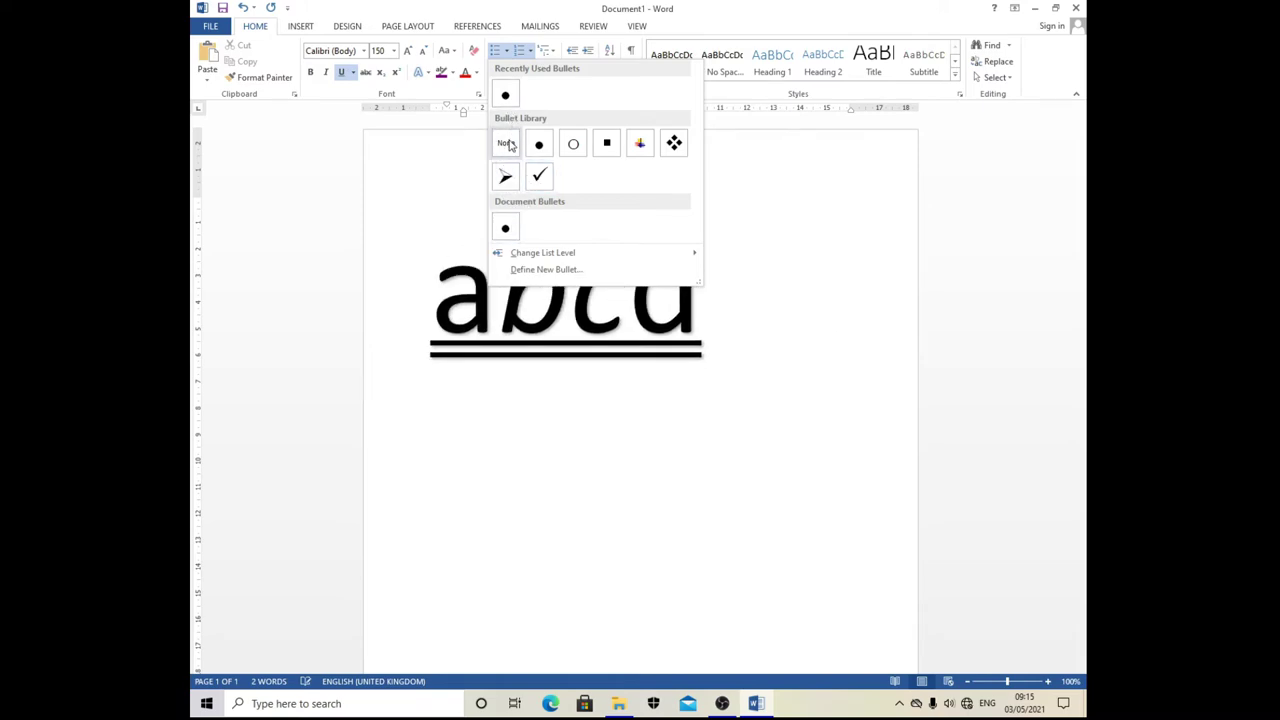
pyautogui.click(760, 155)
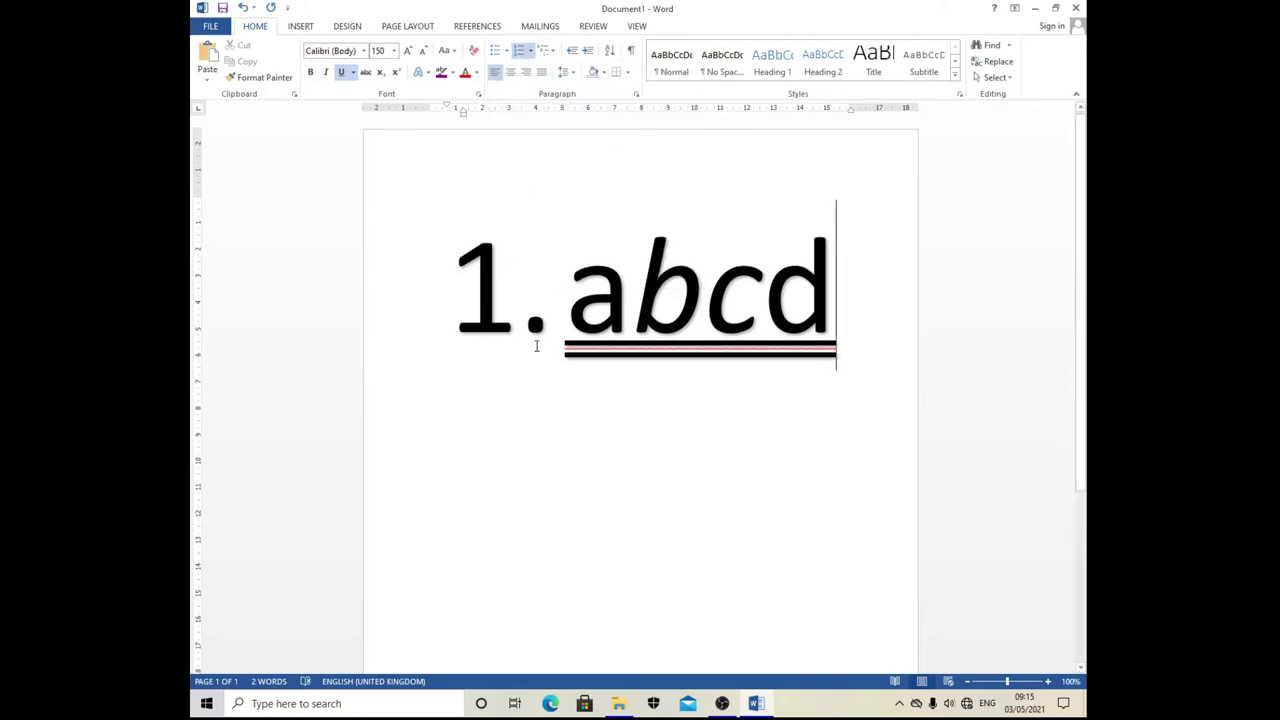
pyautogui.scroll(-4, 535, 347)
pyautogui.scroll(3, 535, 347)
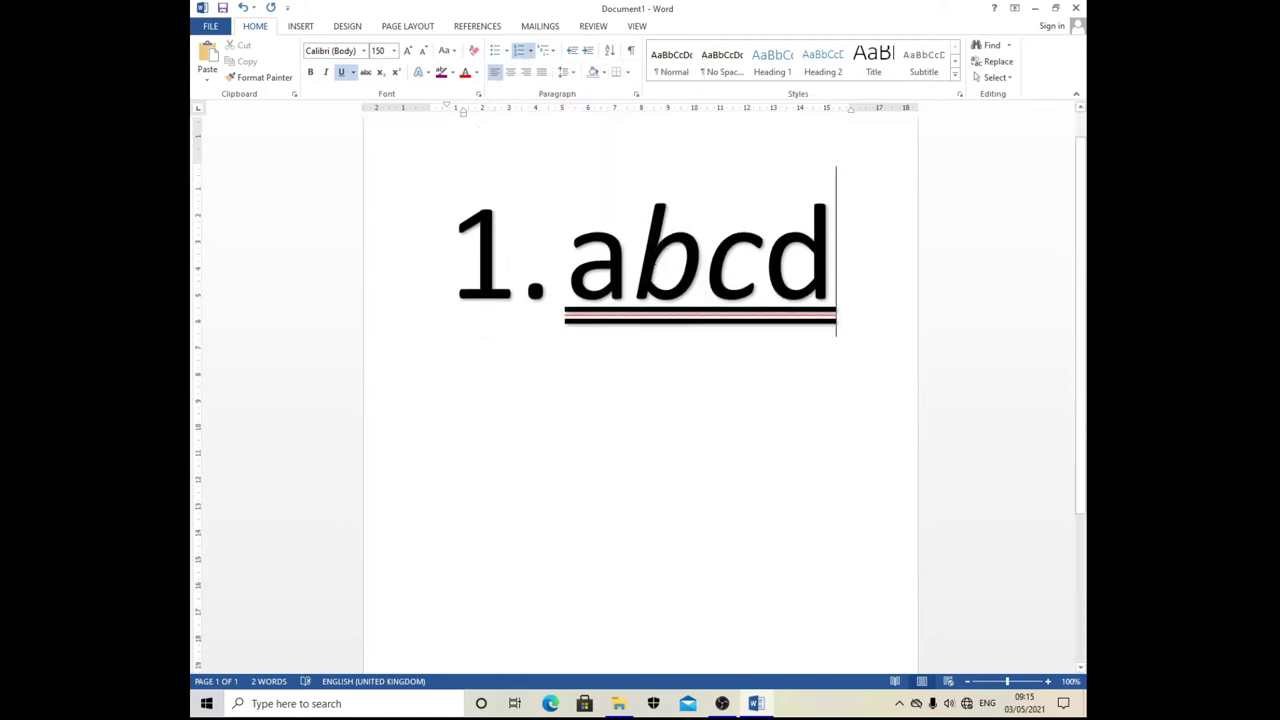
# Step: Trim the first item to A and type b, c and d as new numbered items
pyautogui.press('Return')
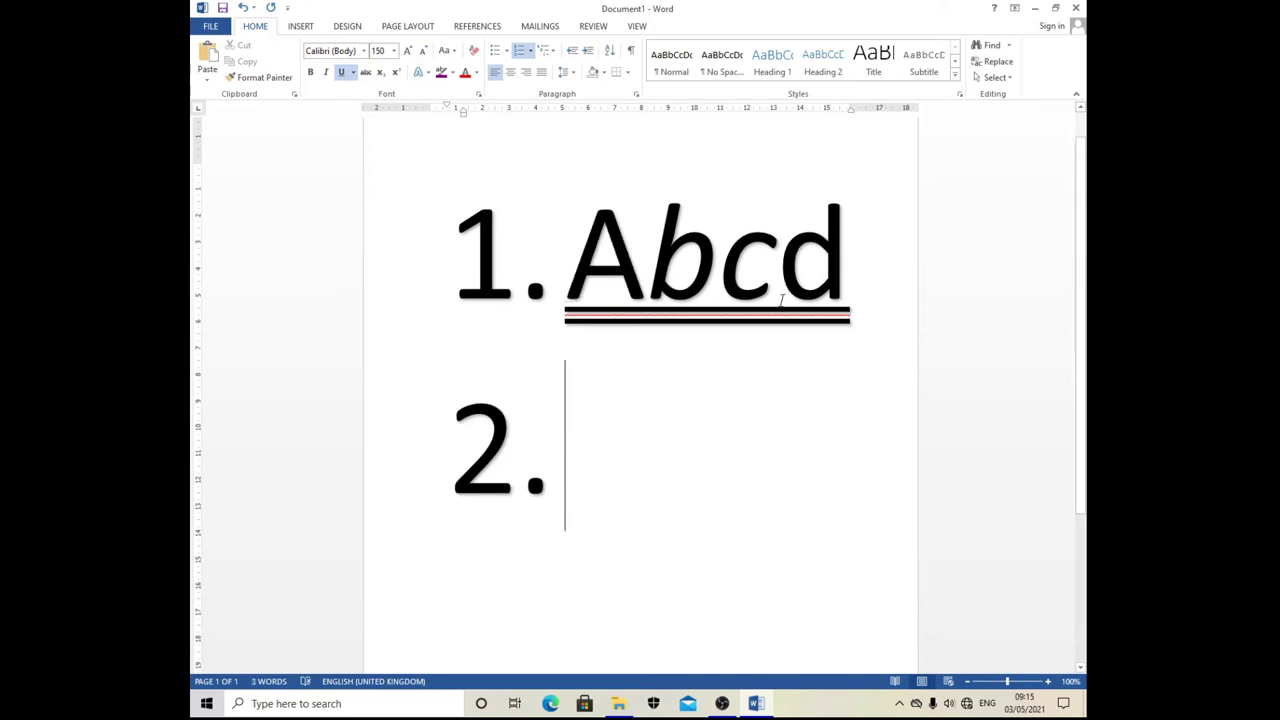
pyautogui.click(857, 275)
pyautogui.press('BackSpace')
pyautogui.press('BackSpace')
pyautogui.press('BackSpace')
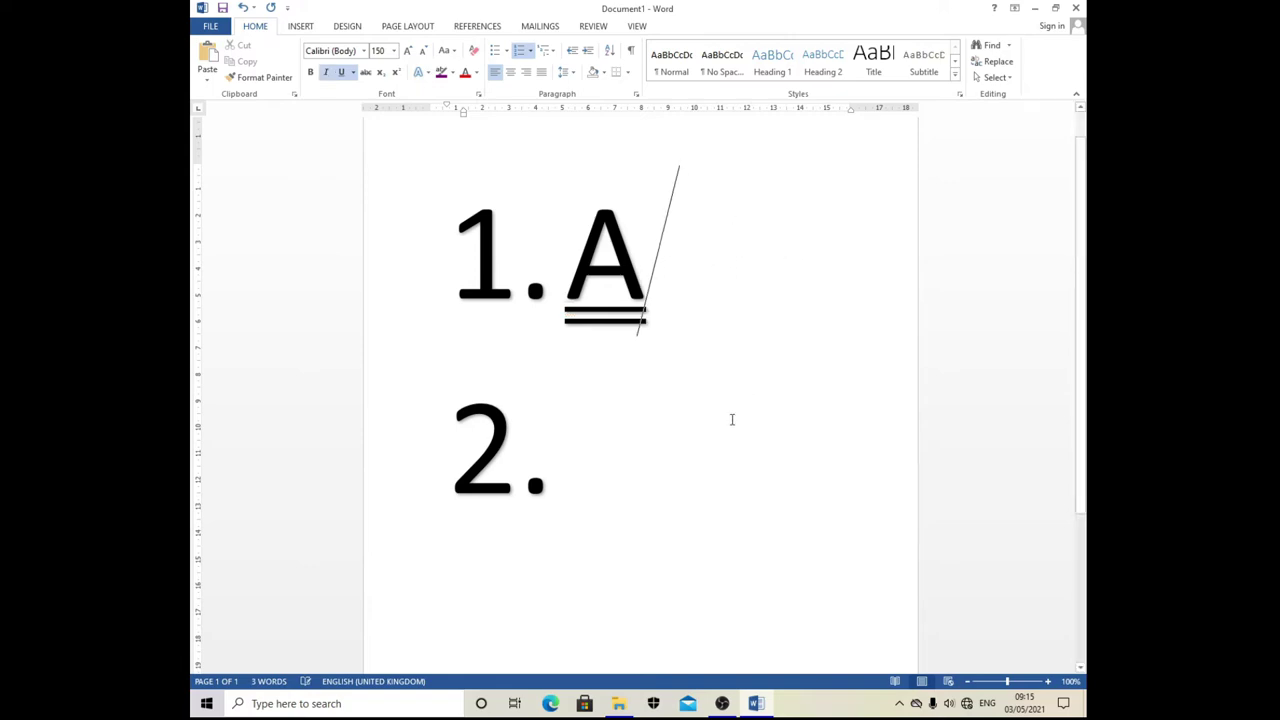
pyautogui.click(573, 481)
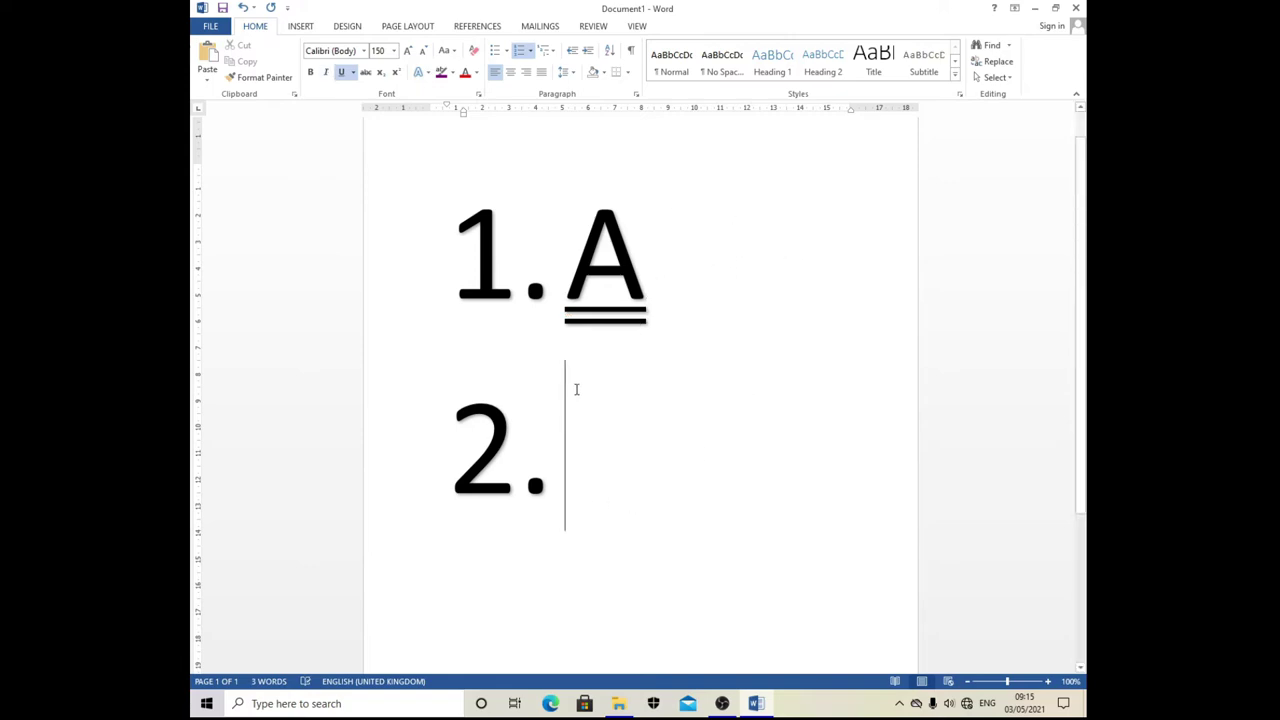
pyautogui.write('b')
pyautogui.press('Return')
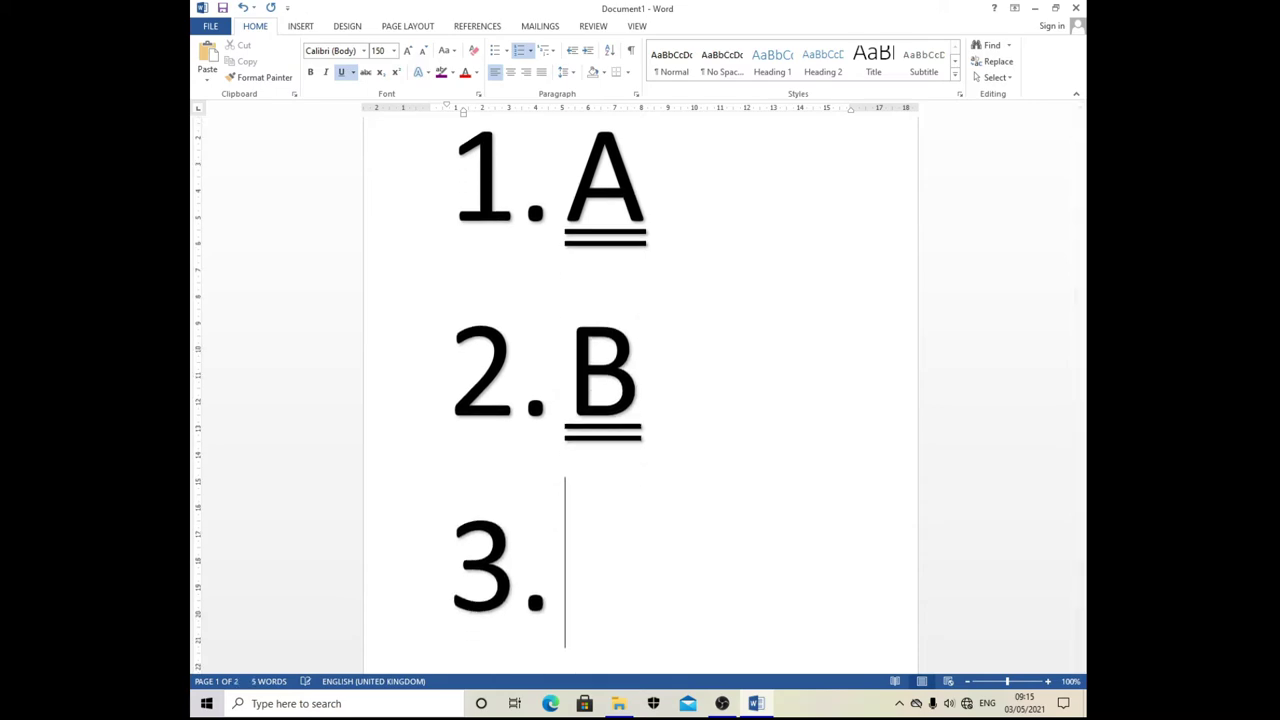
pyautogui.write('c')
pyautogui.press('Return')
pyautogui.write('d')
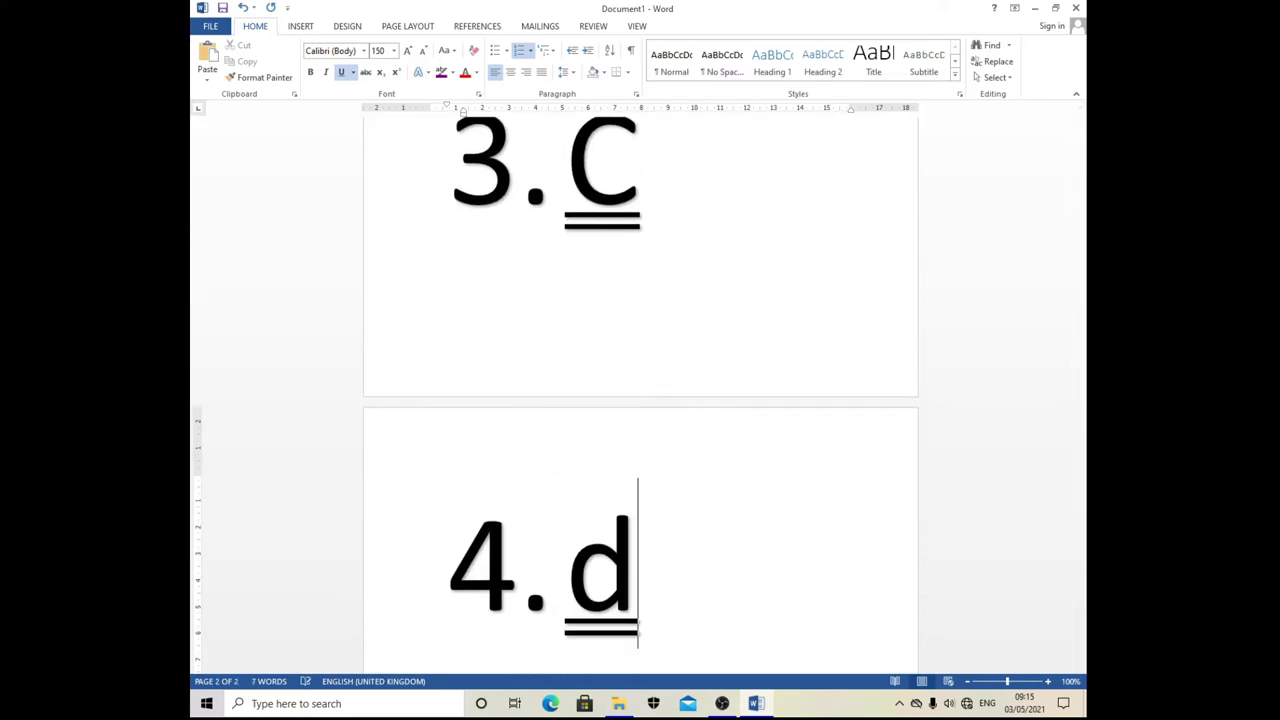
# Step: Delete the fourth item d, leaving the list at A, B and C
pyautogui.scroll(3, 640, 400)
pyautogui.scroll(3, 571, 377)
pyautogui.scroll(-2, 571, 377)
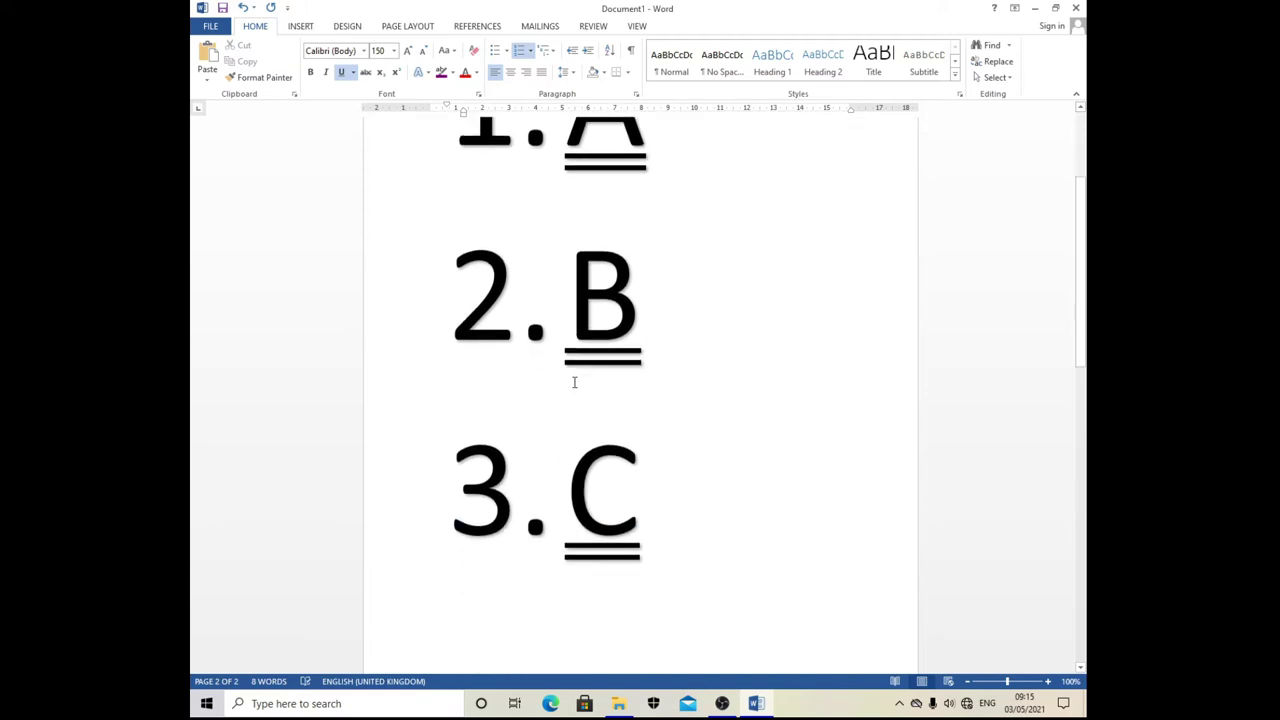
pyautogui.scroll(-3, 571, 377)
pyautogui.scroll(-3, 571, 377)
pyautogui.scroll(-2, 580, 388)
pyautogui.scroll(3, 580, 388)
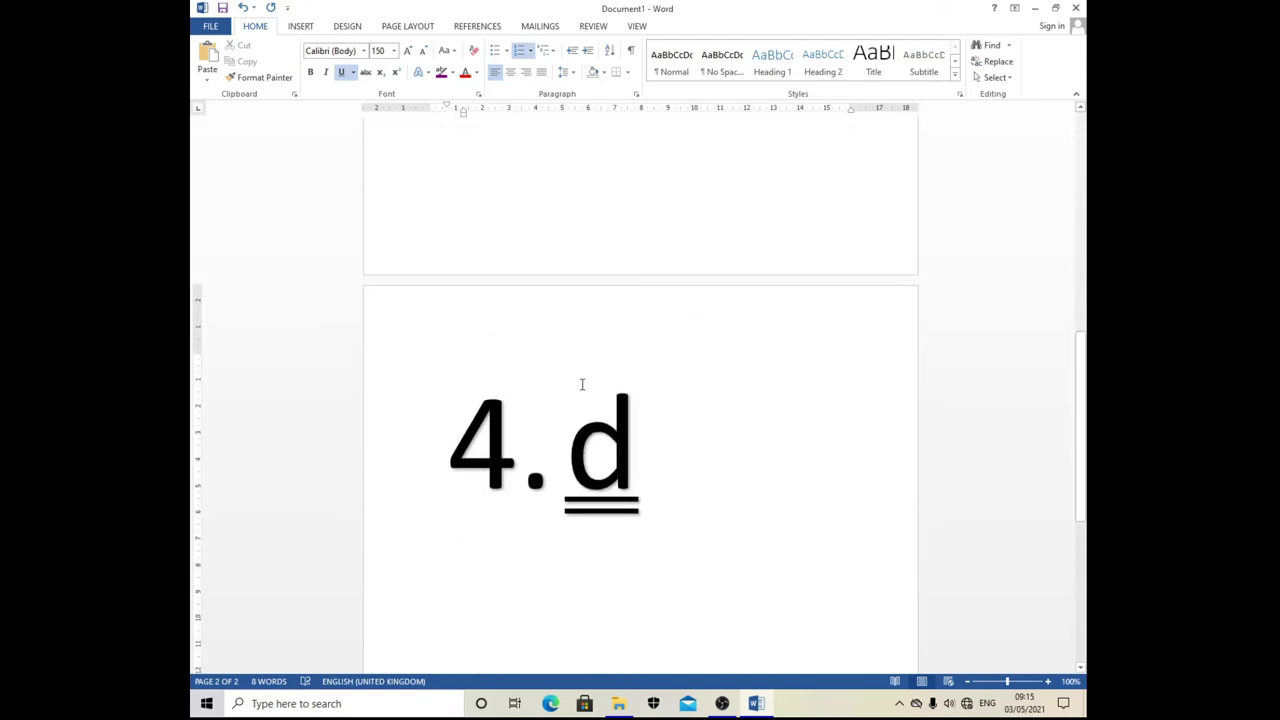
pyautogui.scroll(2, 580, 388)
pyautogui.press('BackSpace')
pyautogui.press('BackSpace')
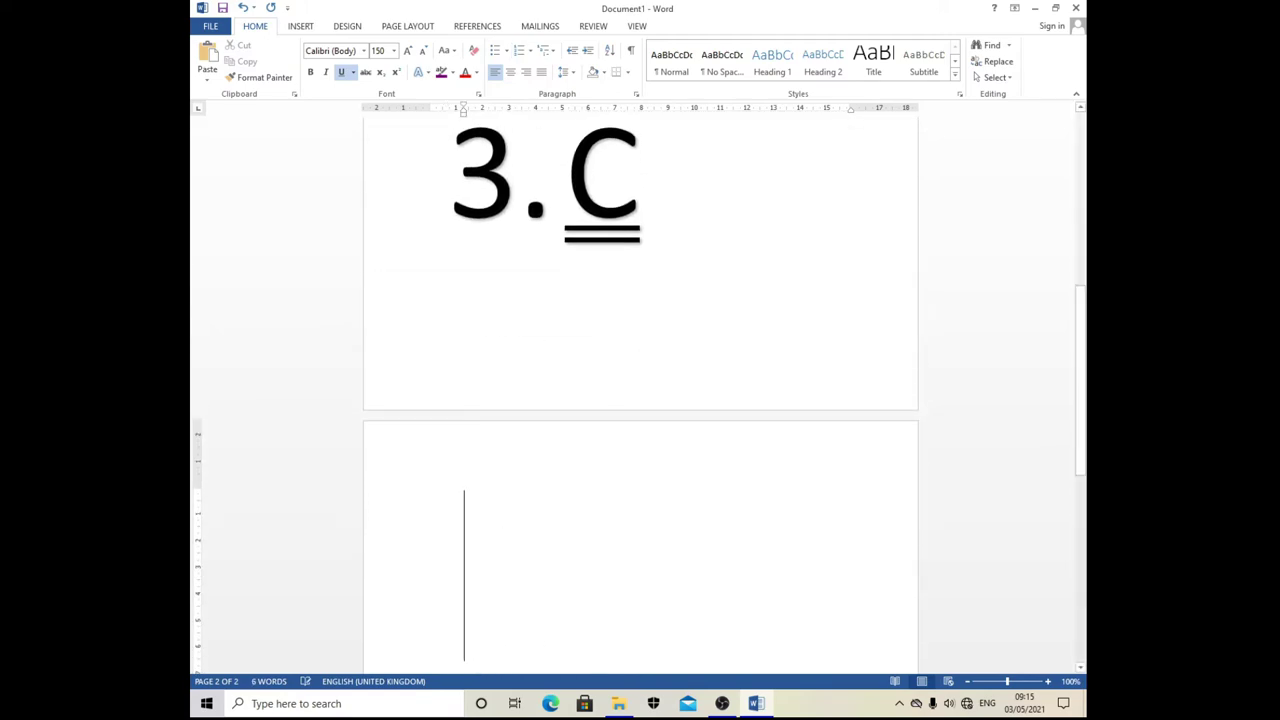
pyautogui.scroll(3, 580, 388)
pyautogui.scroll(1, 580, 388)
pyautogui.scroll(1, 638, 380)
pyautogui.scroll(1, 638, 380)
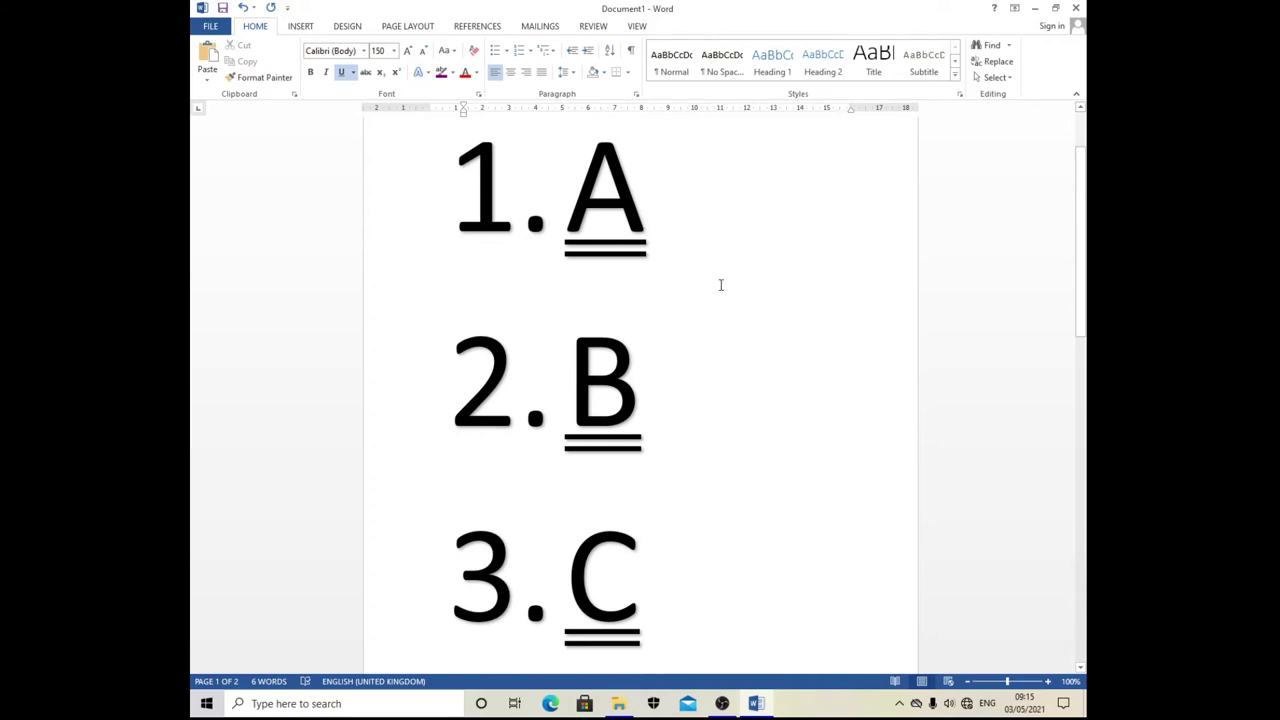
# Step: Open and close the Sort options and Shading colours without applying black shading
pyautogui.click(650, 206)
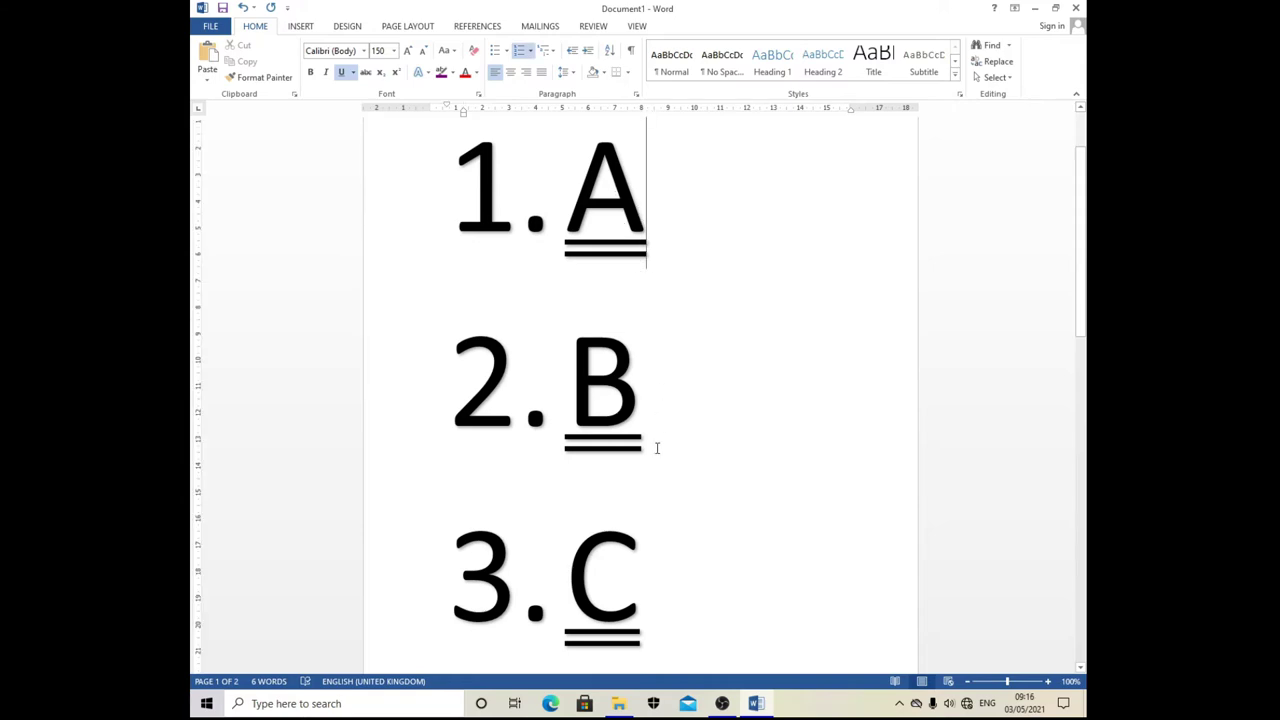
pyautogui.click(609, 50)
pyautogui.click(762, 238)
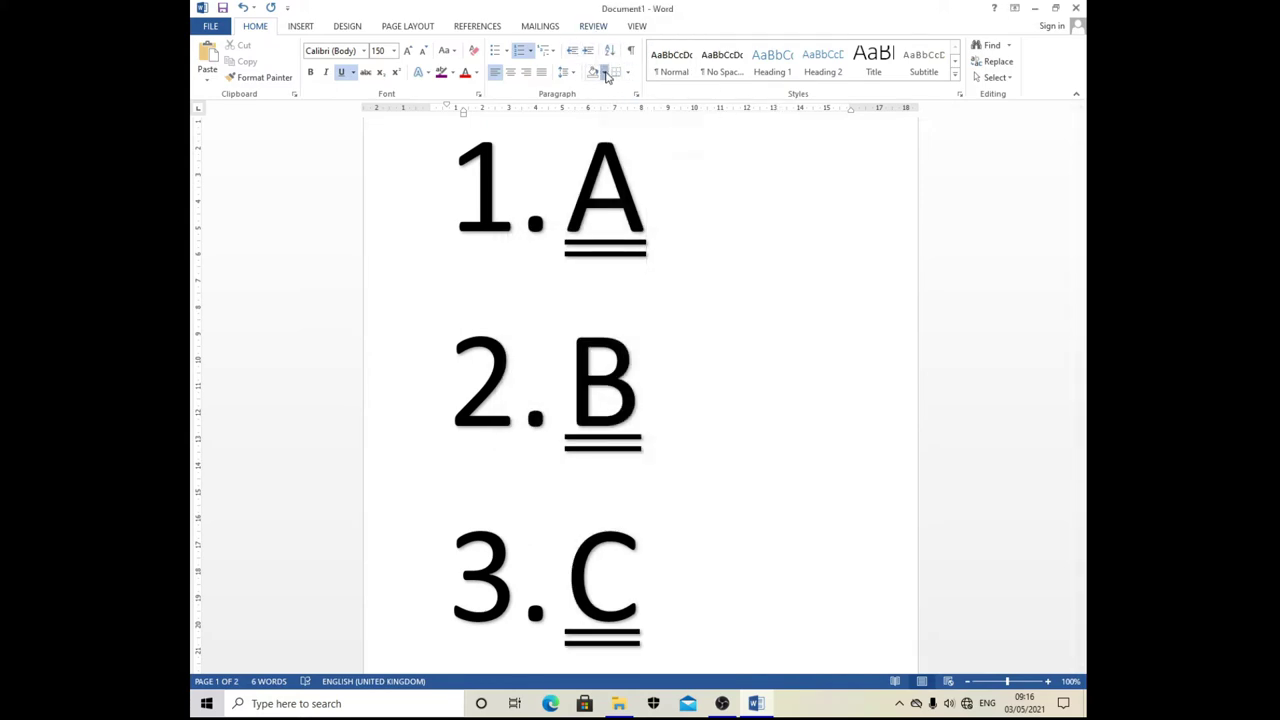
pyautogui.click(604, 72)
pyautogui.click(708, 286)
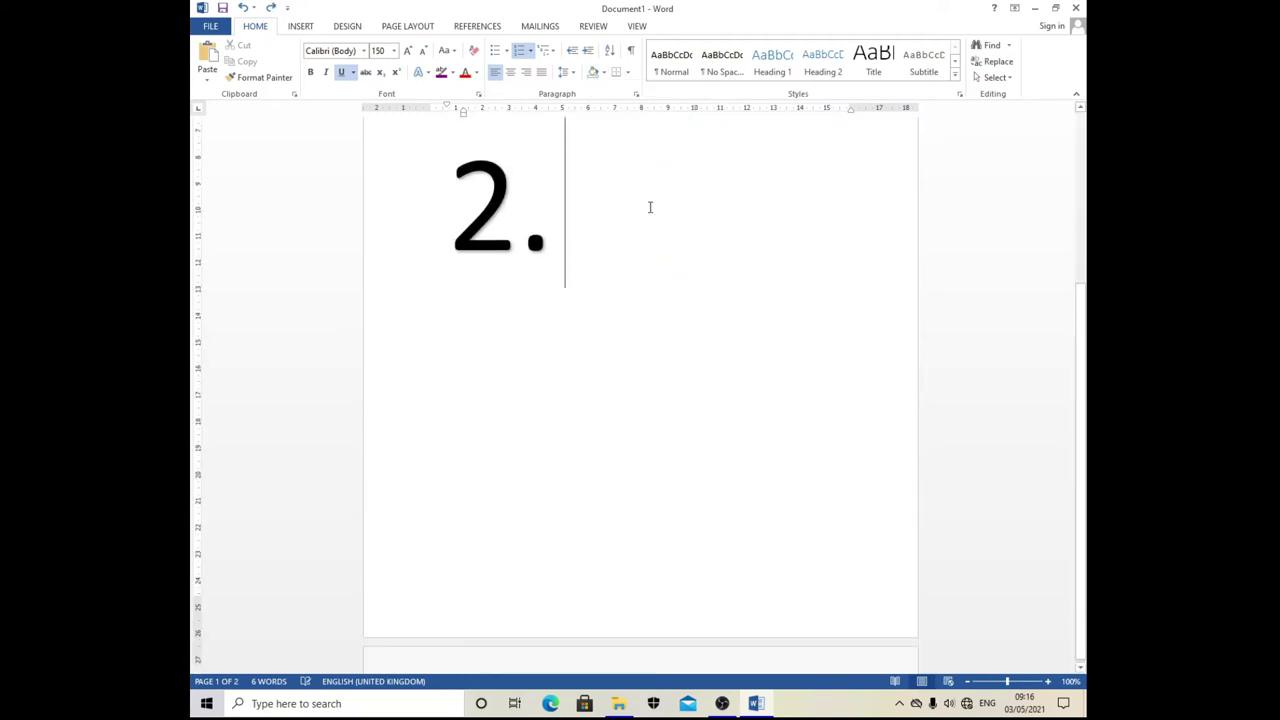
# Step: Undo the empty numbered item and its leftover numbering
pyautogui.hotkey('ctrl', 'z')
pyautogui.hotkey('ctrl', 'z')
pyautogui.hotkey('ctrl', 'z')
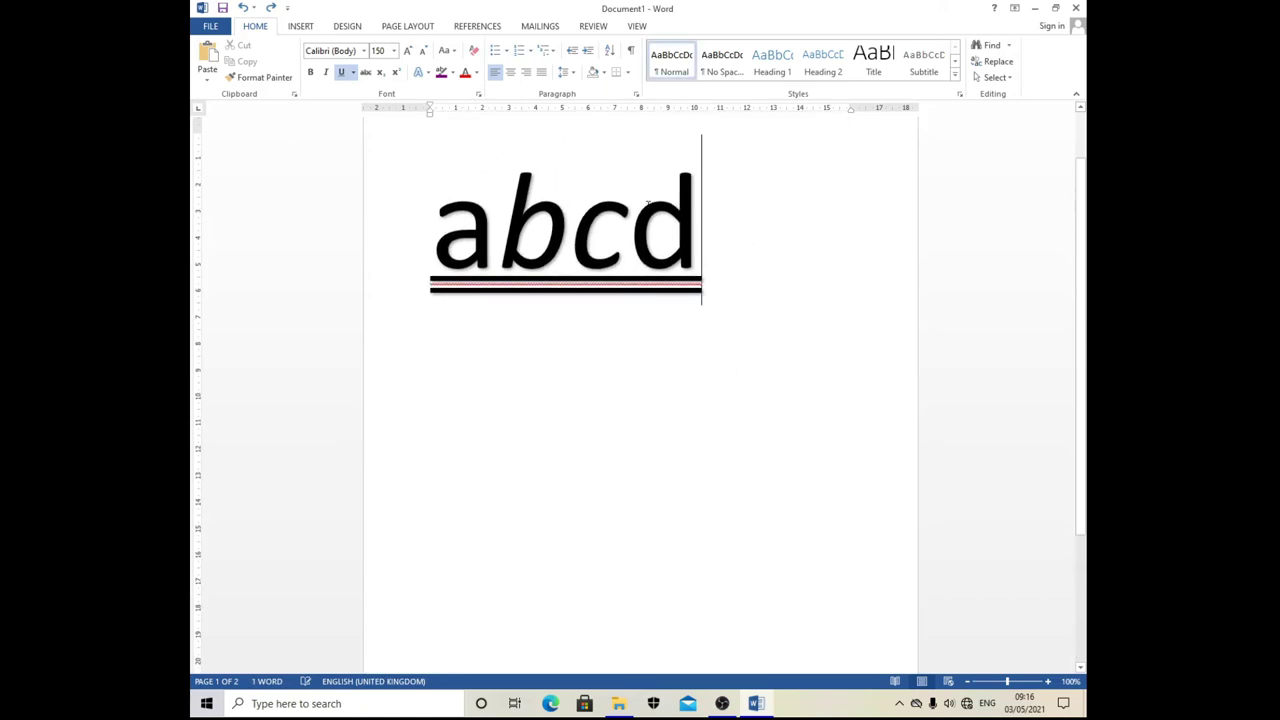
pyautogui.hotkey('ctrl', 'z')
pyautogui.hotkey('ctrl', 'z')
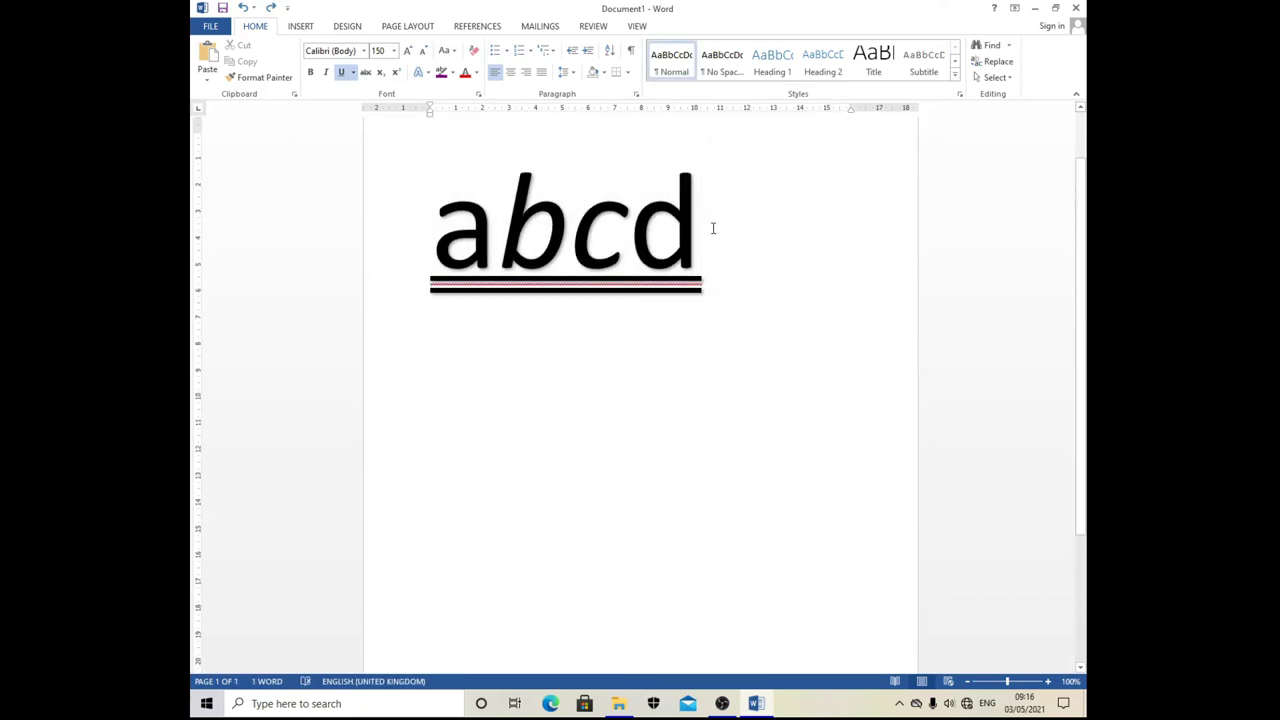
pyautogui.hotkey('ctrl', 'y')
# Step: Apply dark shading behind the selected abcd text
pyautogui.click(362, 186)
pyautogui.click(603, 72)
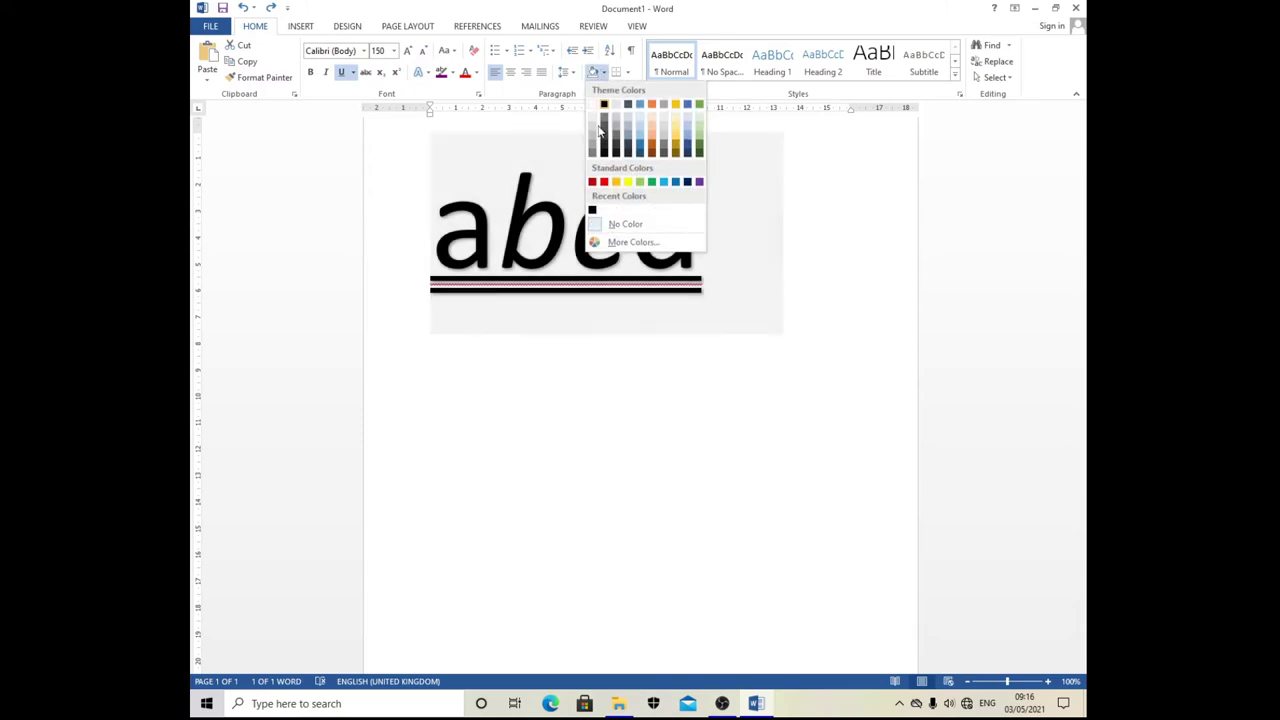
pyautogui.click(629, 153)
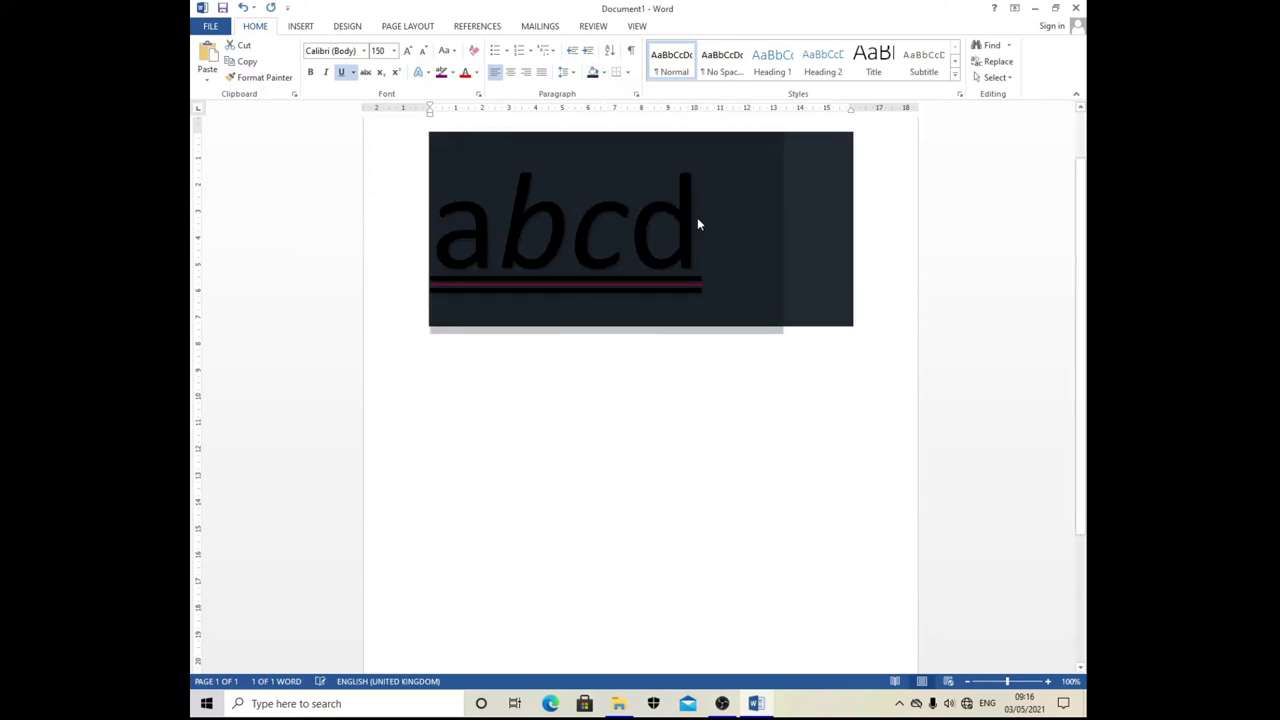
pyautogui.click(762, 379)
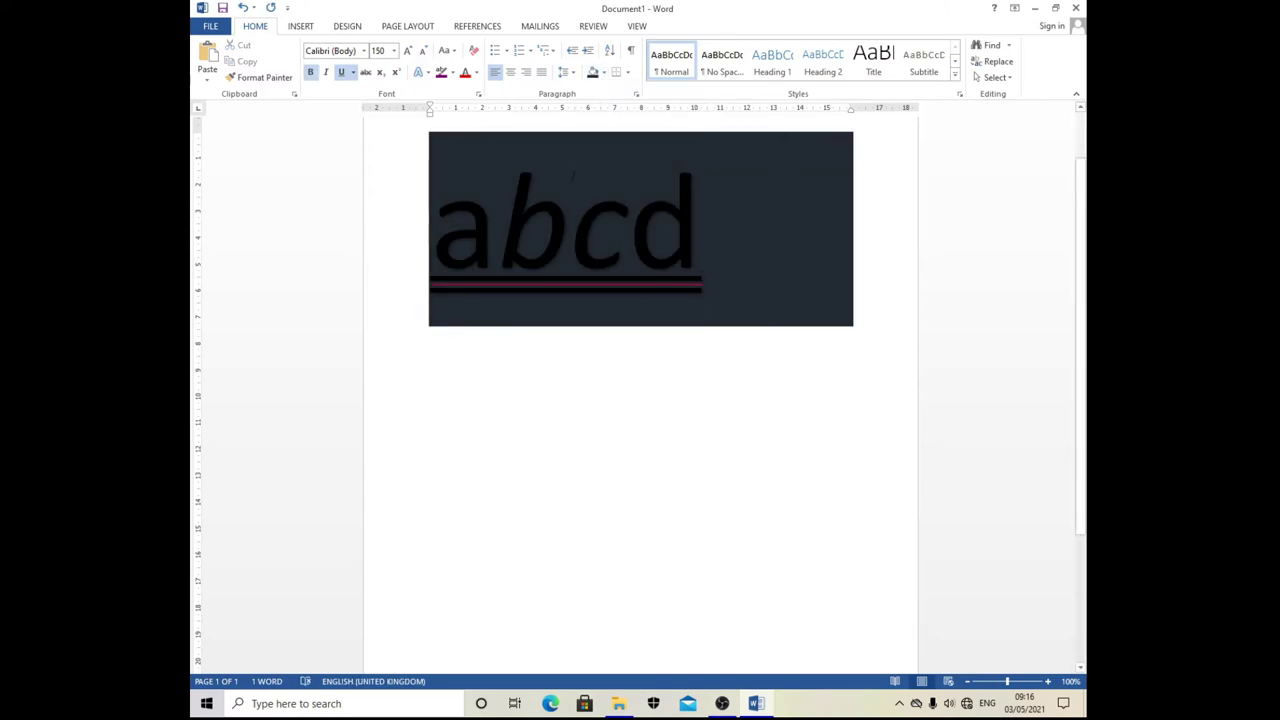
pyautogui.click(604, 72)
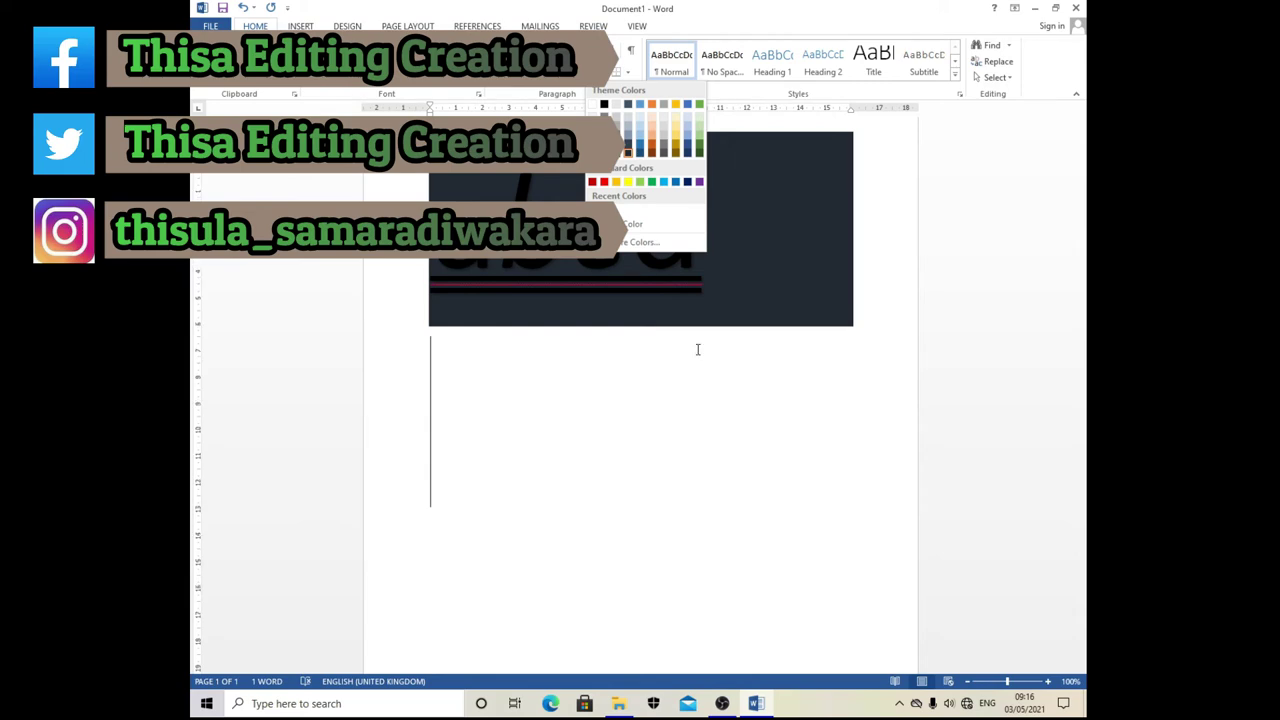
pyautogui.scroll(1, 750, 360)
pyautogui.press('Escape')
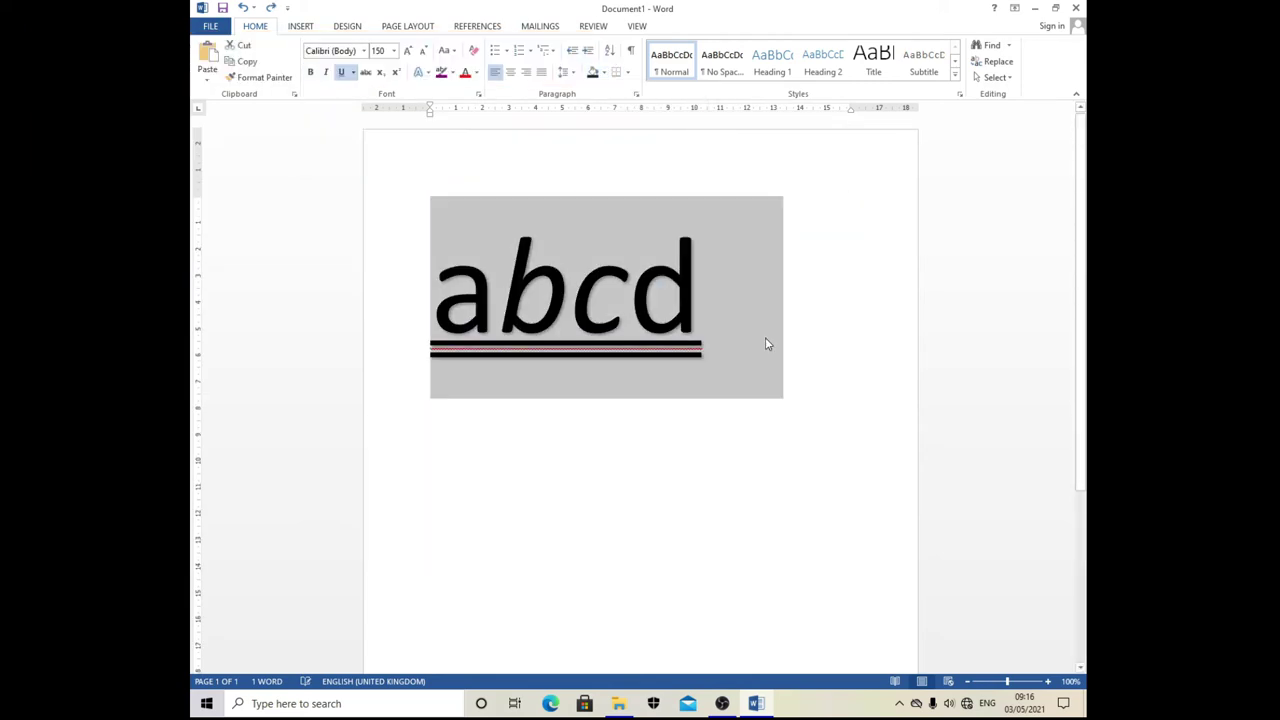
# Step: Apply dark charcoal shading to the abcd paragraph, then undo it
pyautogui.click(820, 310)
pyautogui.click(598, 77)
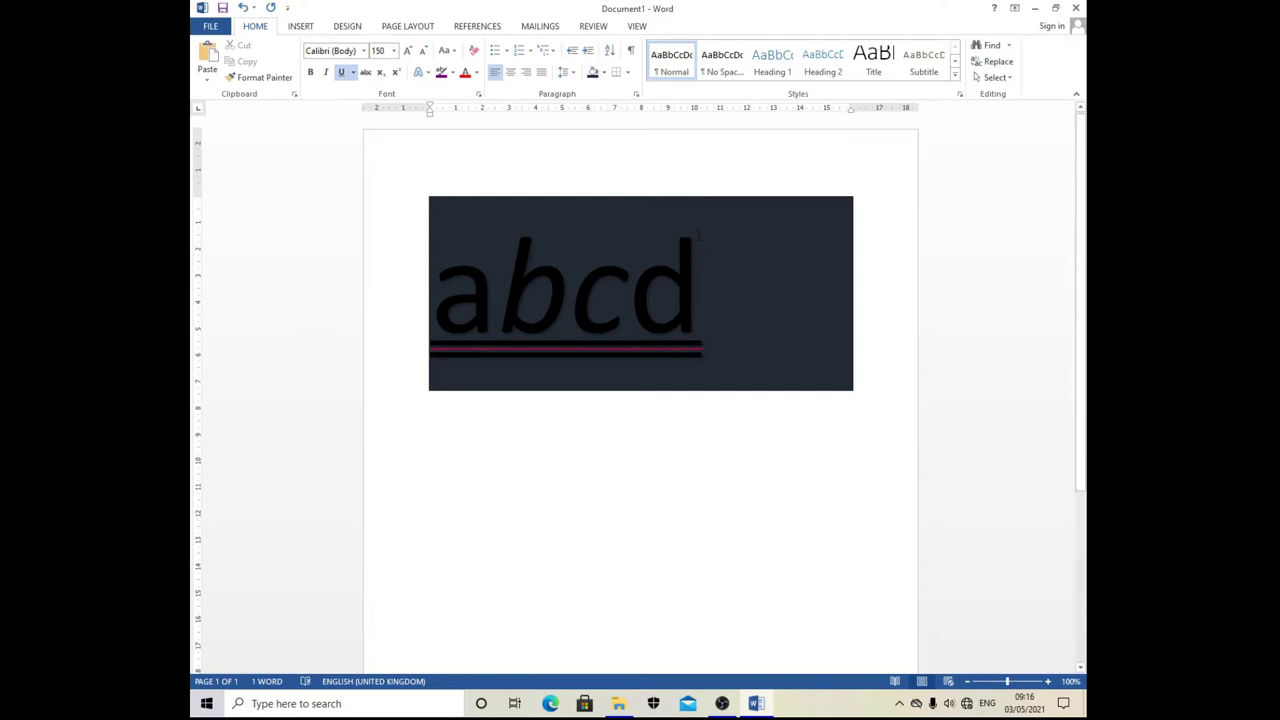
pyautogui.click(603, 72)
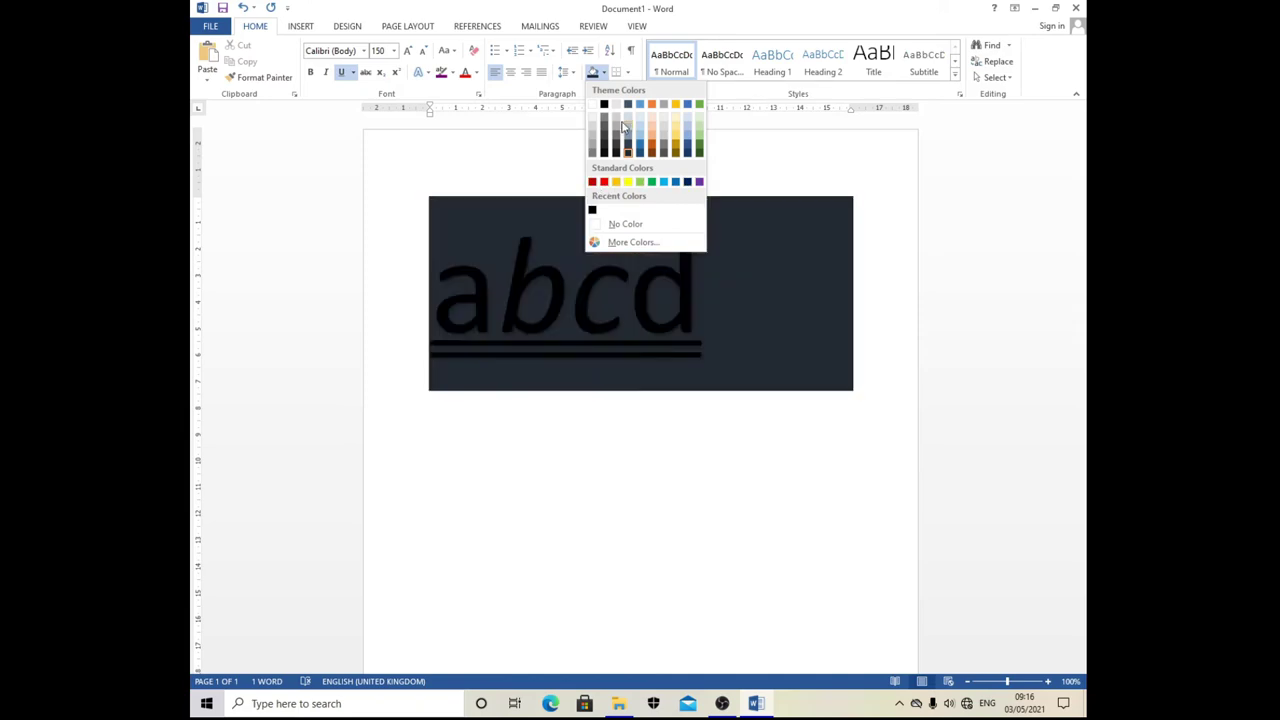
pyautogui.click(627, 152)
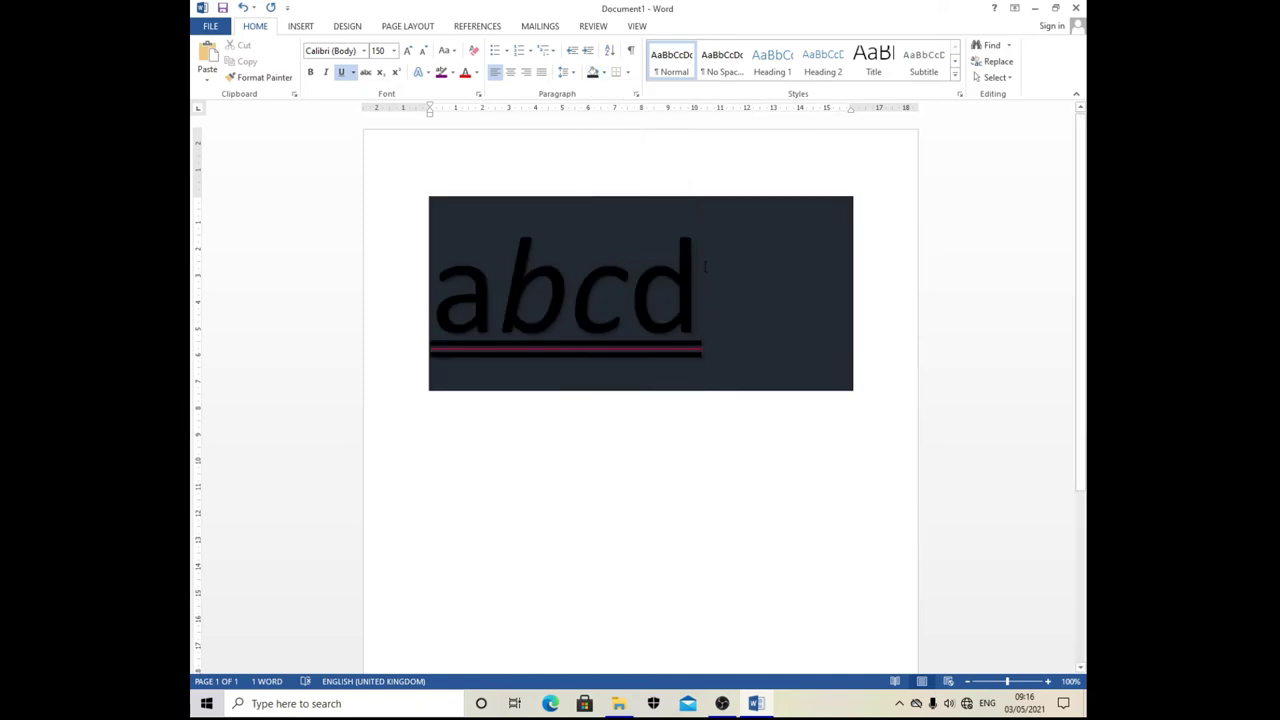
pyautogui.hotkey('ctrl', 'z')
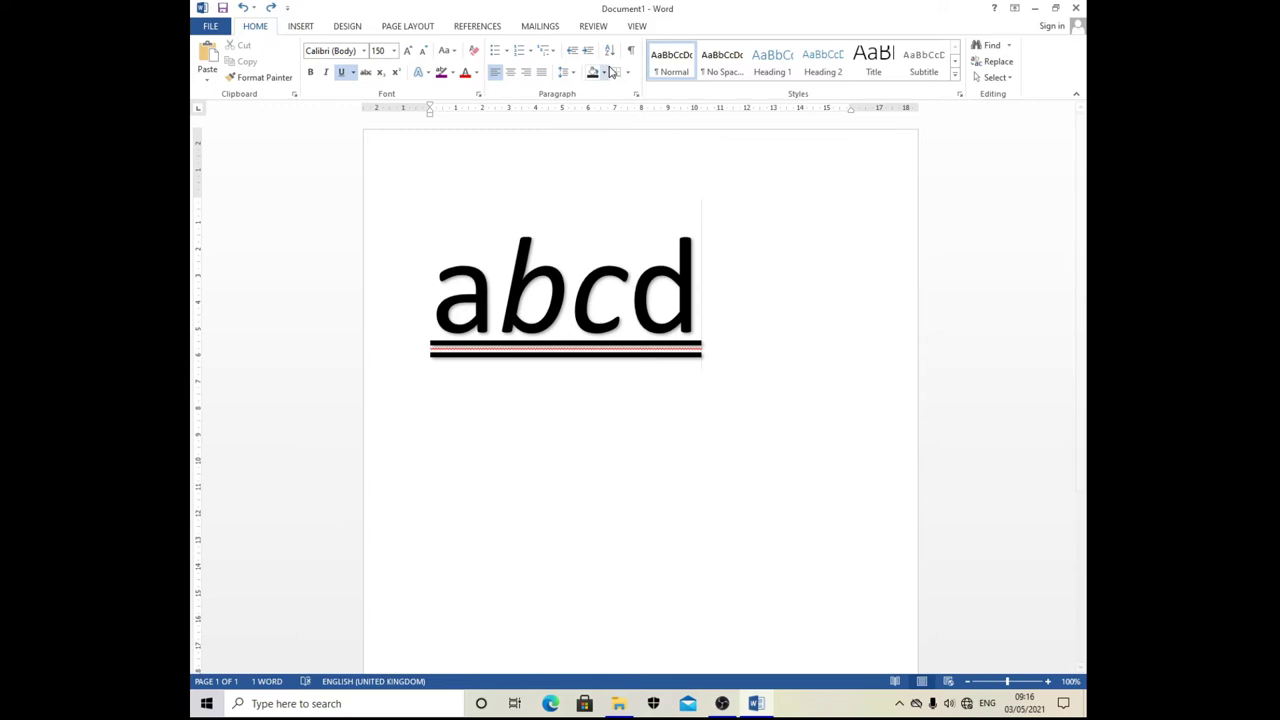
pyautogui.click(627, 72)
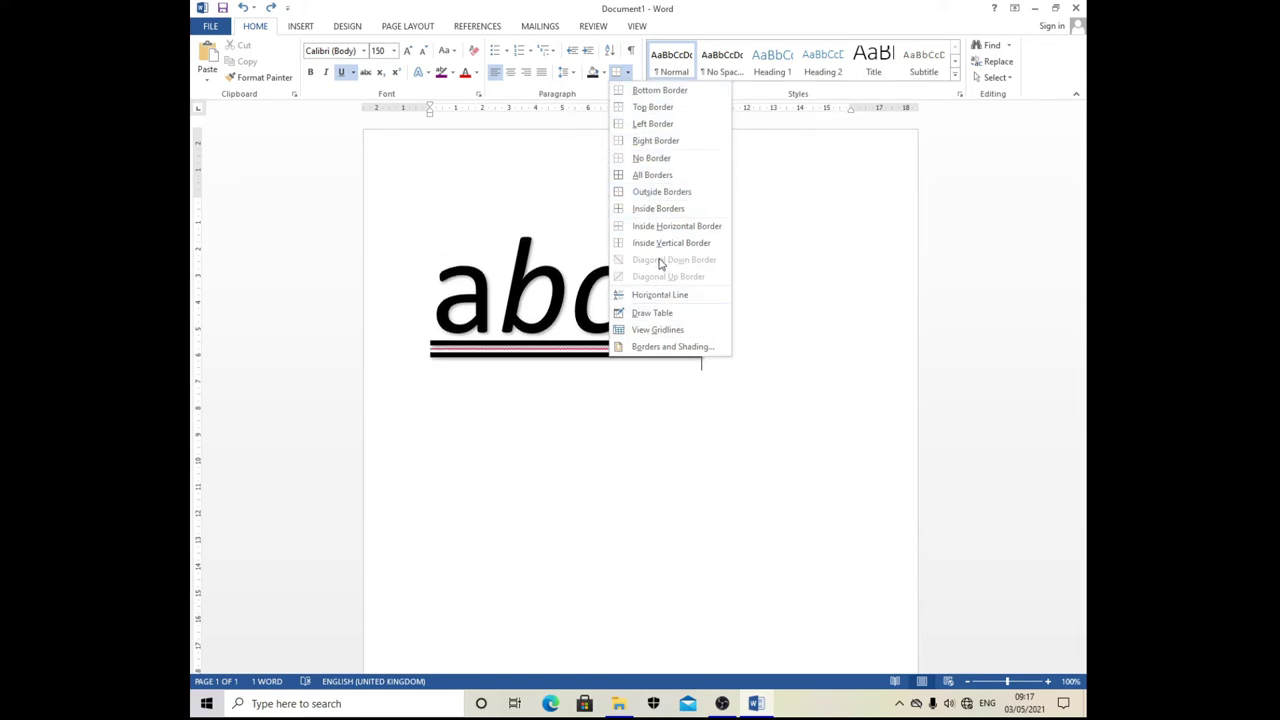
# Step: Put an Outside Borders box around the abcd paragraph and remove its leading spaces
pyautogui.click(660, 192)
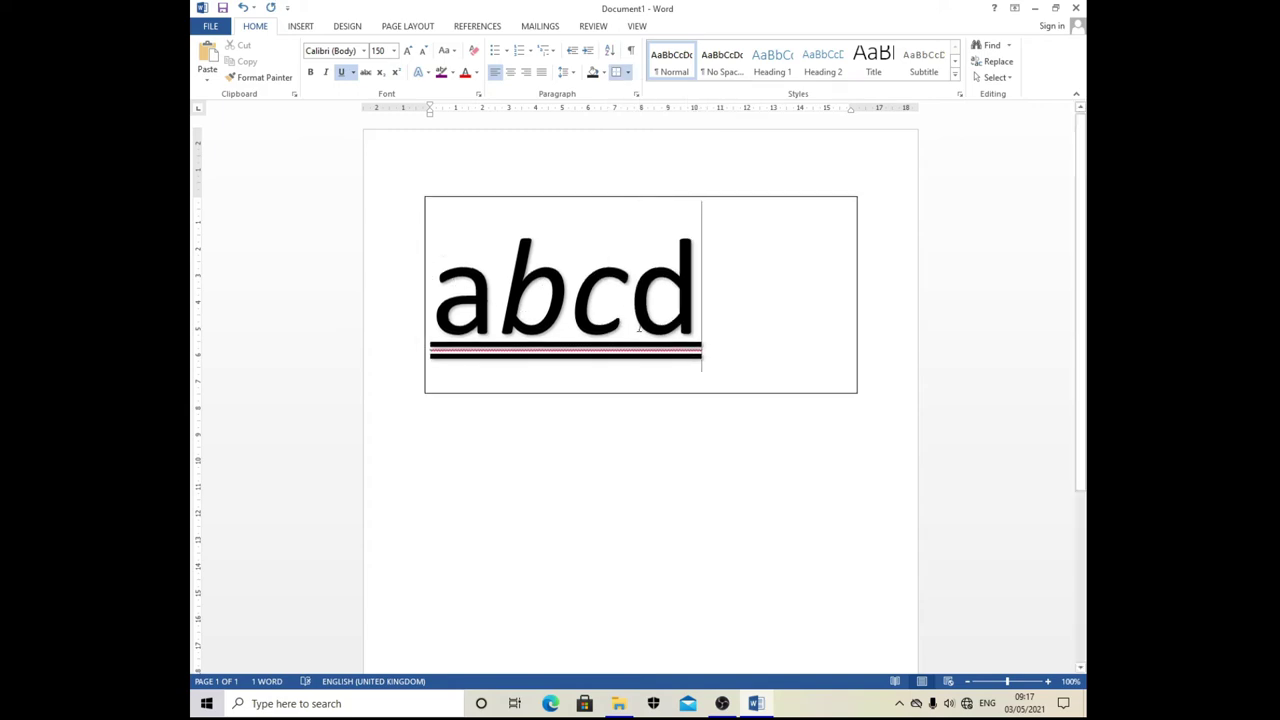
pyautogui.click(427, 320)
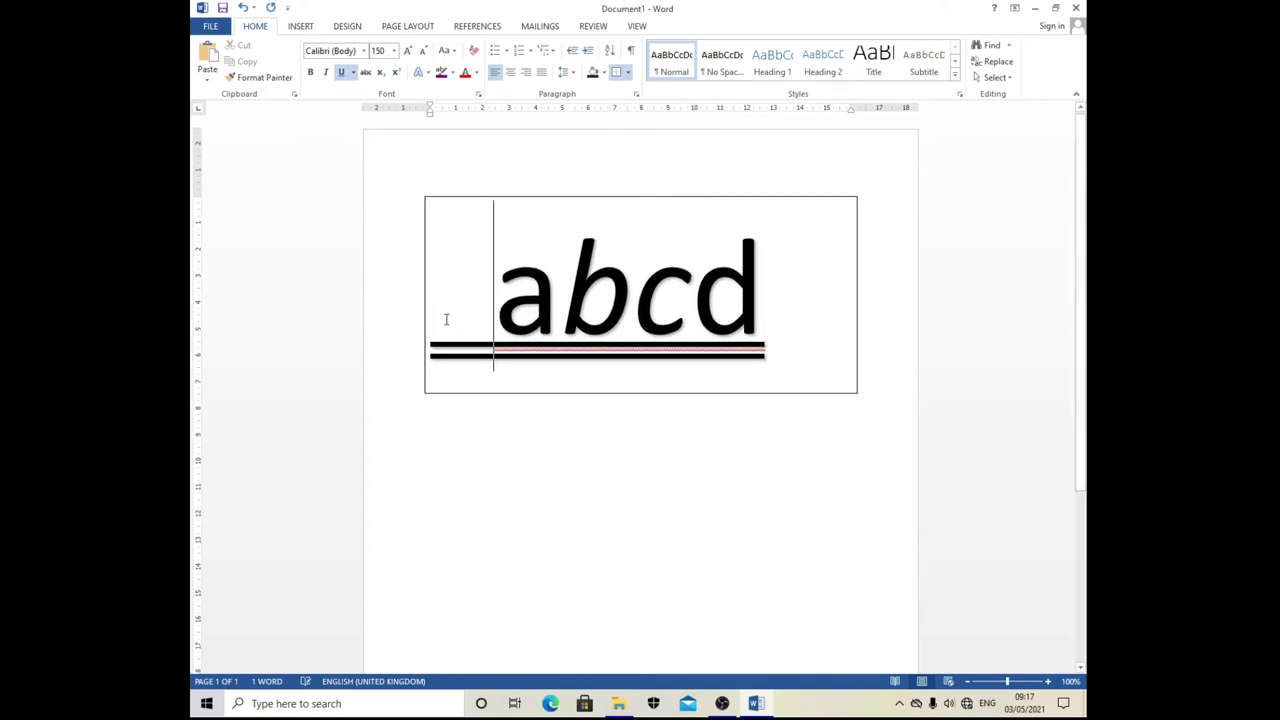
pyautogui.press('BackSpace')
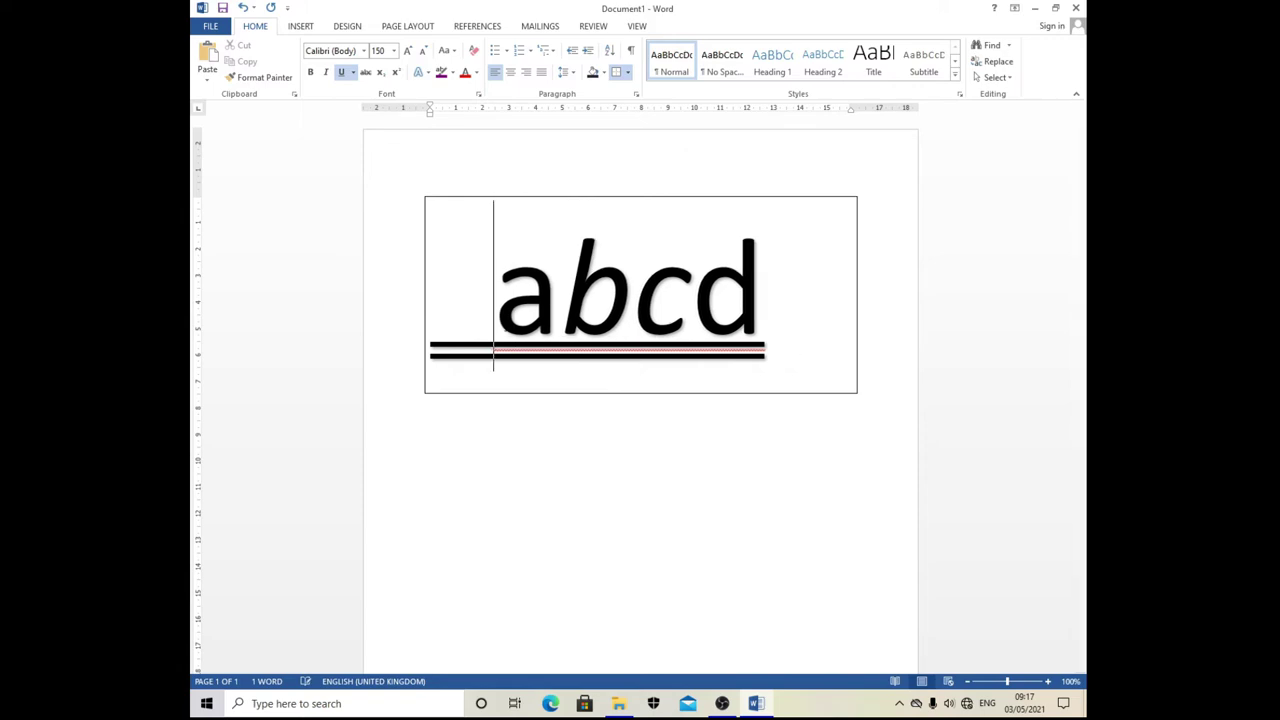
pyautogui.press('BackSpace')
pyautogui.press('BackSpace')
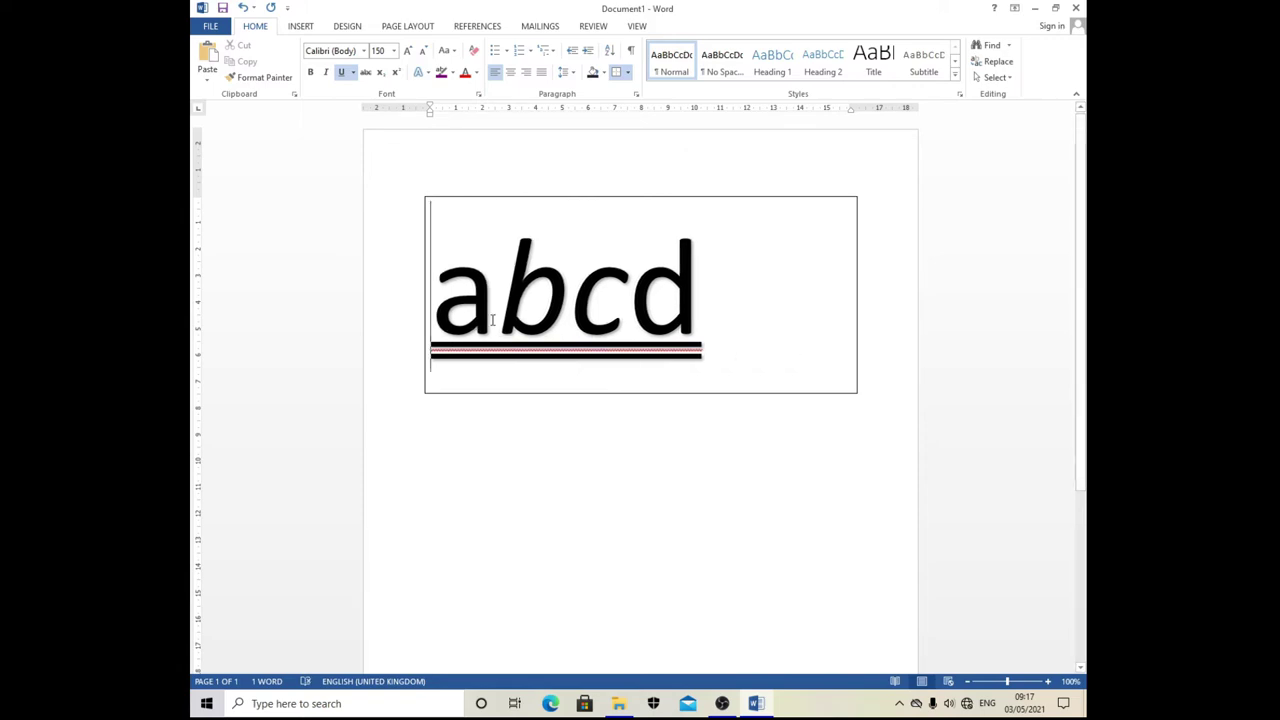
pyautogui.moveTo(430, 300)
pyautogui.mouseDown()
pyautogui.moveTo(711, 334)
pyautogui.moveTo(505, 353)
pyautogui.moveTo(643, 285)
pyautogui.mouseUp()
pyautogui.click(700, 278)
# Step: Replace abcd with 'Headline' with underlining turned off
pyautogui.press('BackSpace')
pyautogui.press('BackSpace')
pyautogui.press('BackSpace')
pyautogui.press('BackSpace')
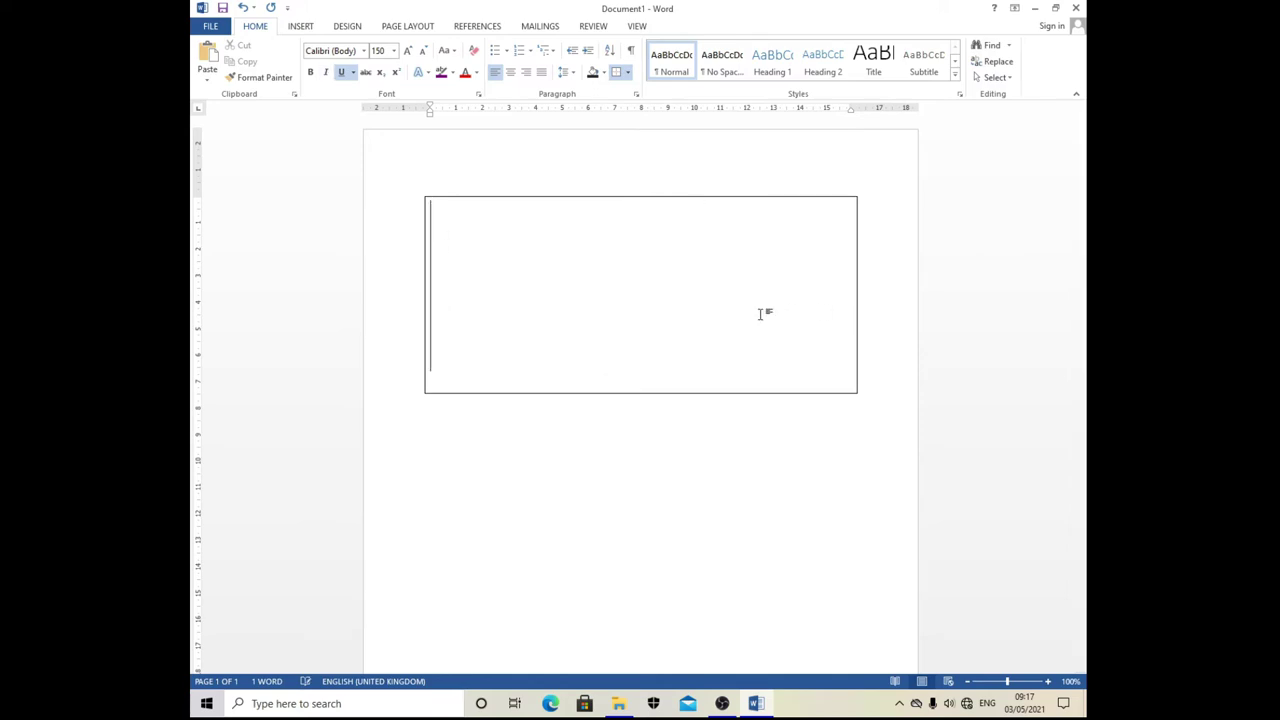
pyautogui.click(352, 72)
pyautogui.click(341, 72)
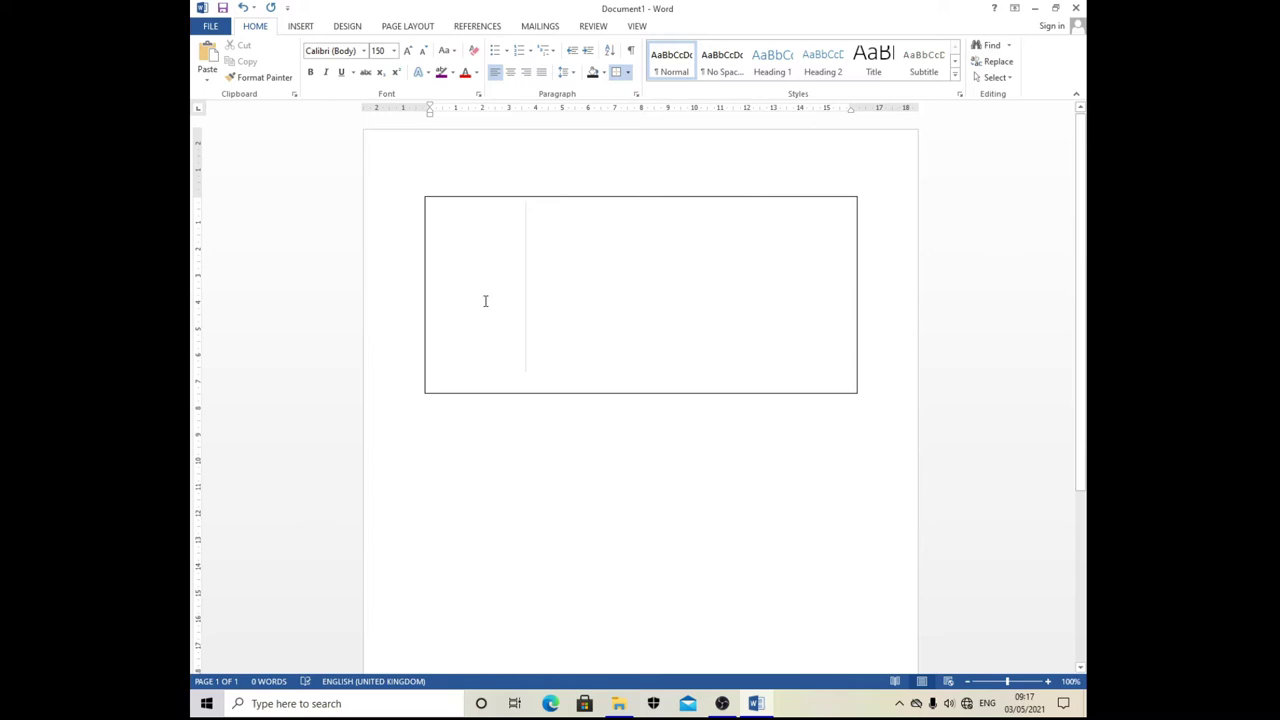
pyautogui.press('BackSpace')
pyautogui.press('BackSpace')
pyautogui.press('BackSpace')
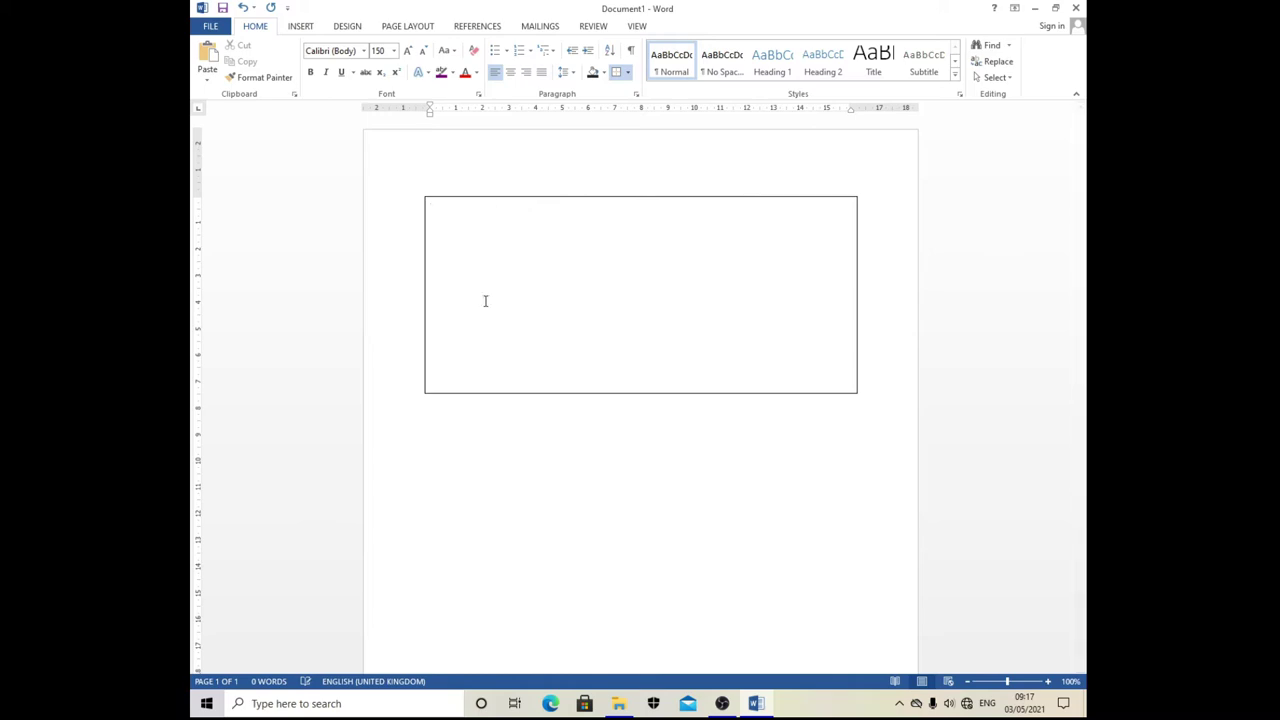
pyautogui.write('Headli')
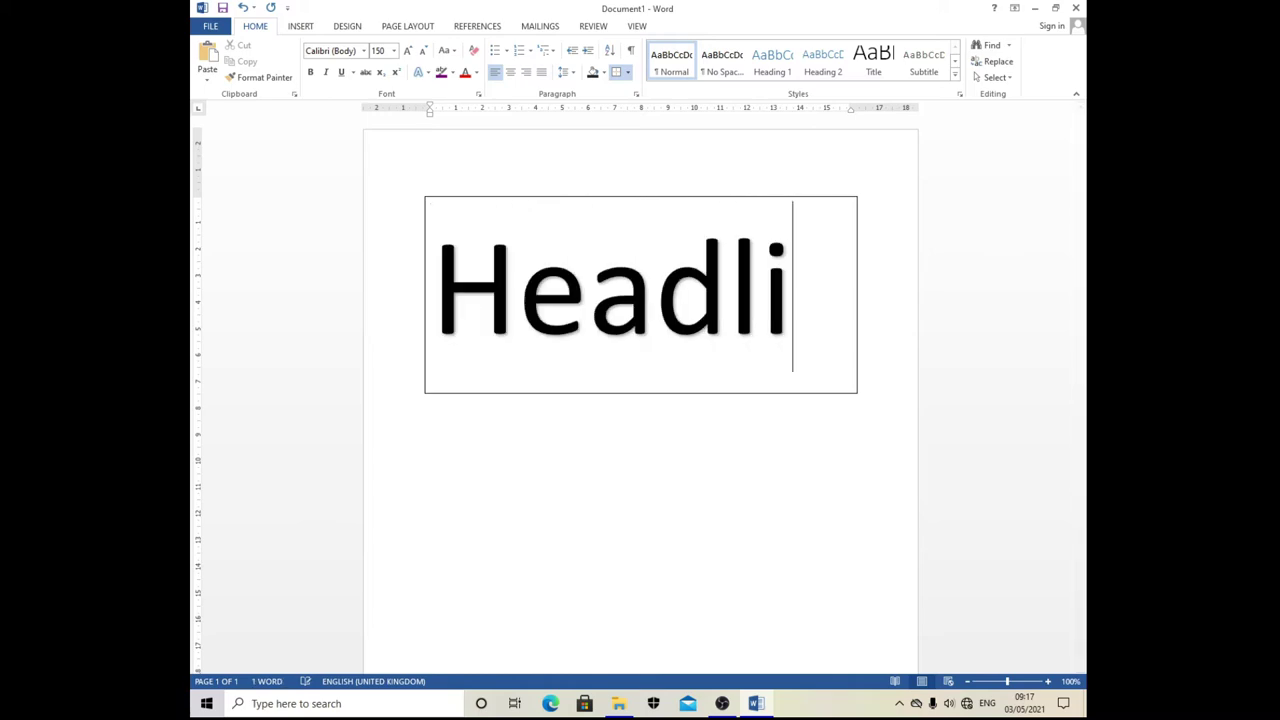
pyautogui.write('ne')
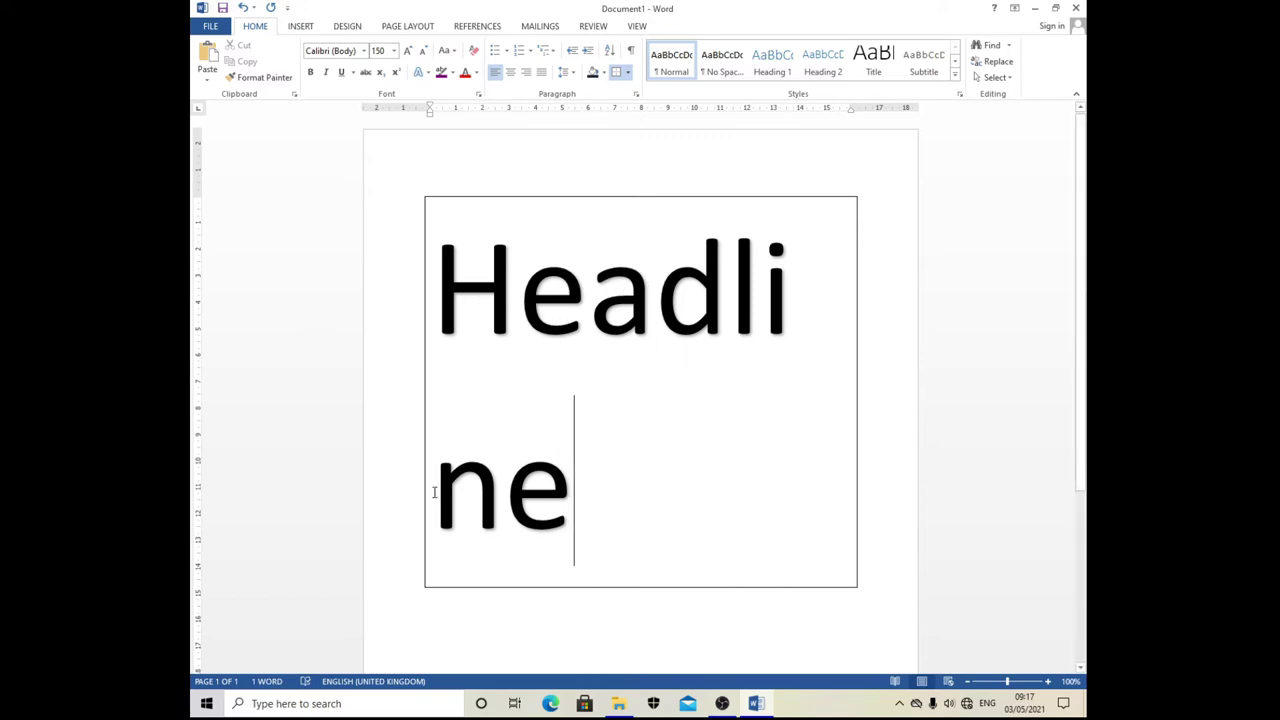
# Step: Shrink Headline to 120 point so it fits on one line in the box
pyautogui.click(425, 51)
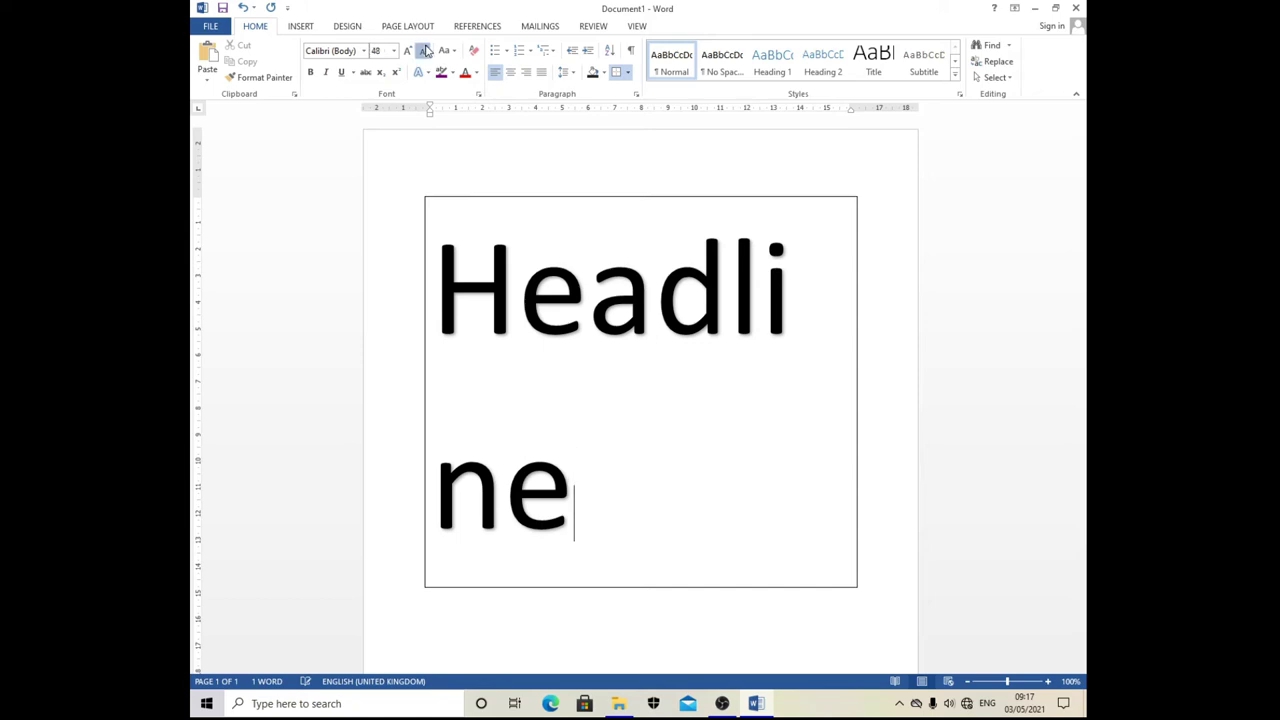
pyautogui.moveTo(600, 406); pyautogui.dragTo(422, 180)
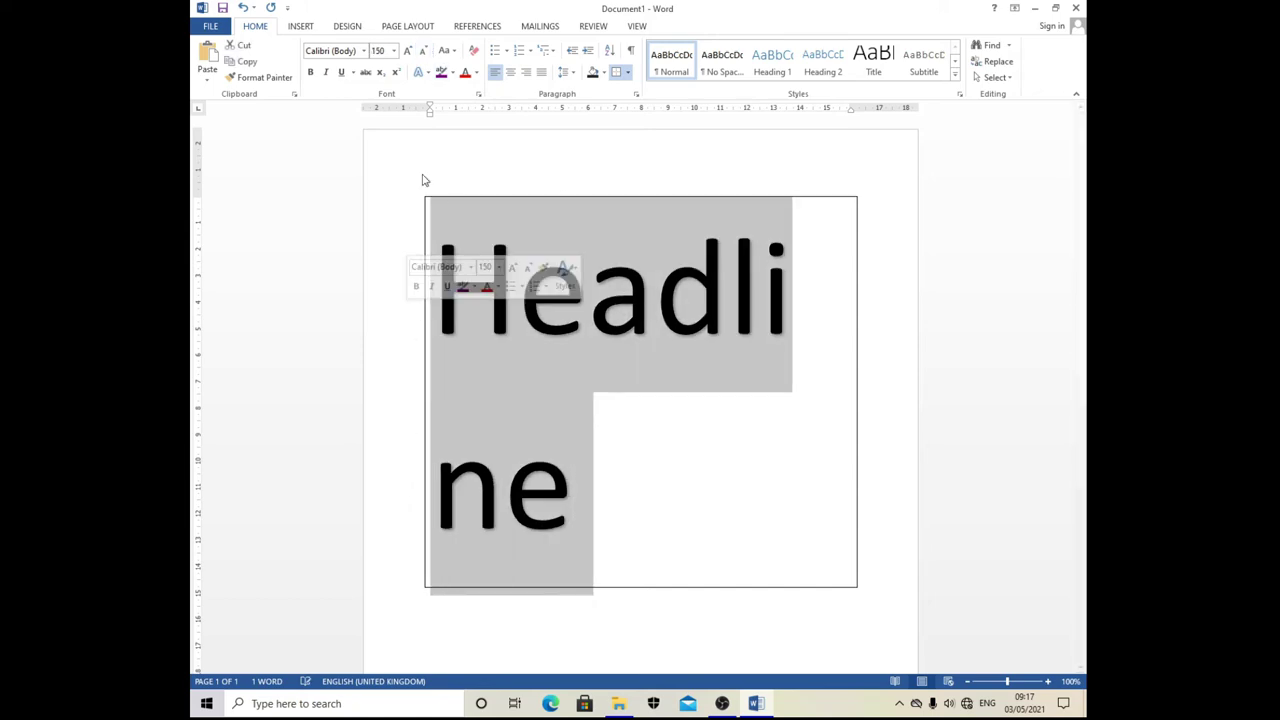
pyautogui.click(425, 51)
pyautogui.click(425, 51)
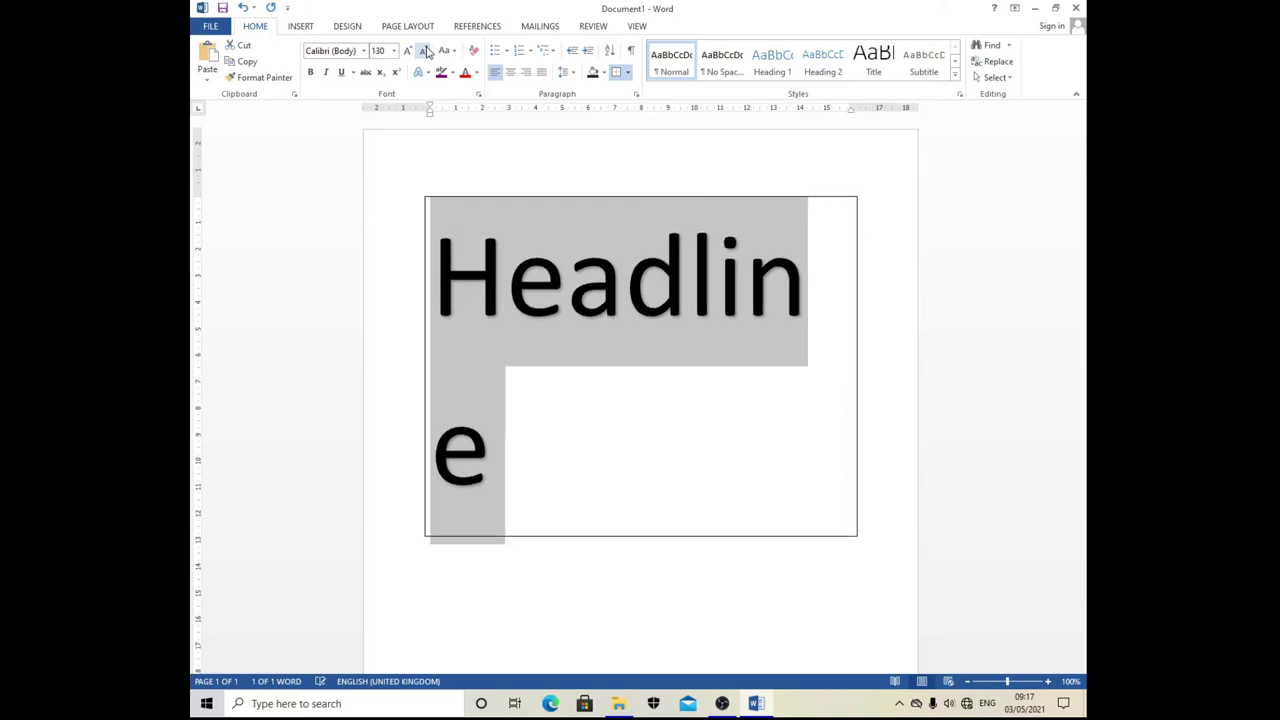
pyautogui.click(425, 51)
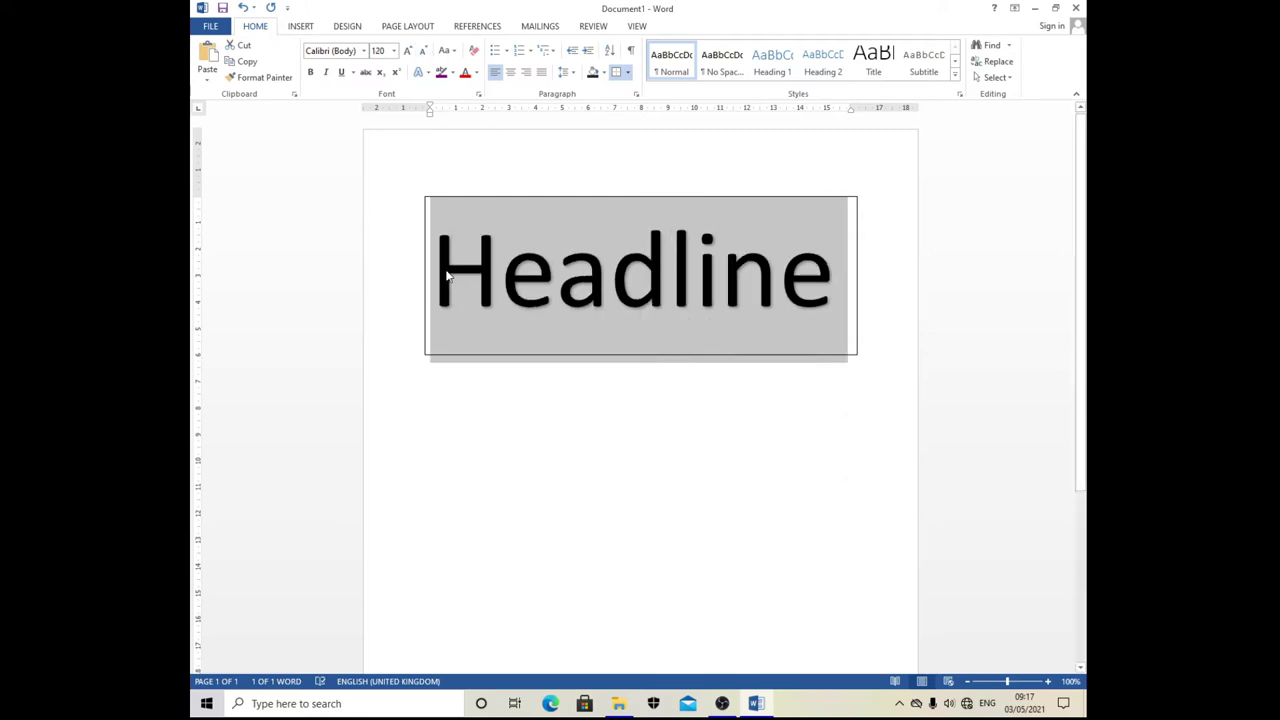
pyautogui.click(447, 277)
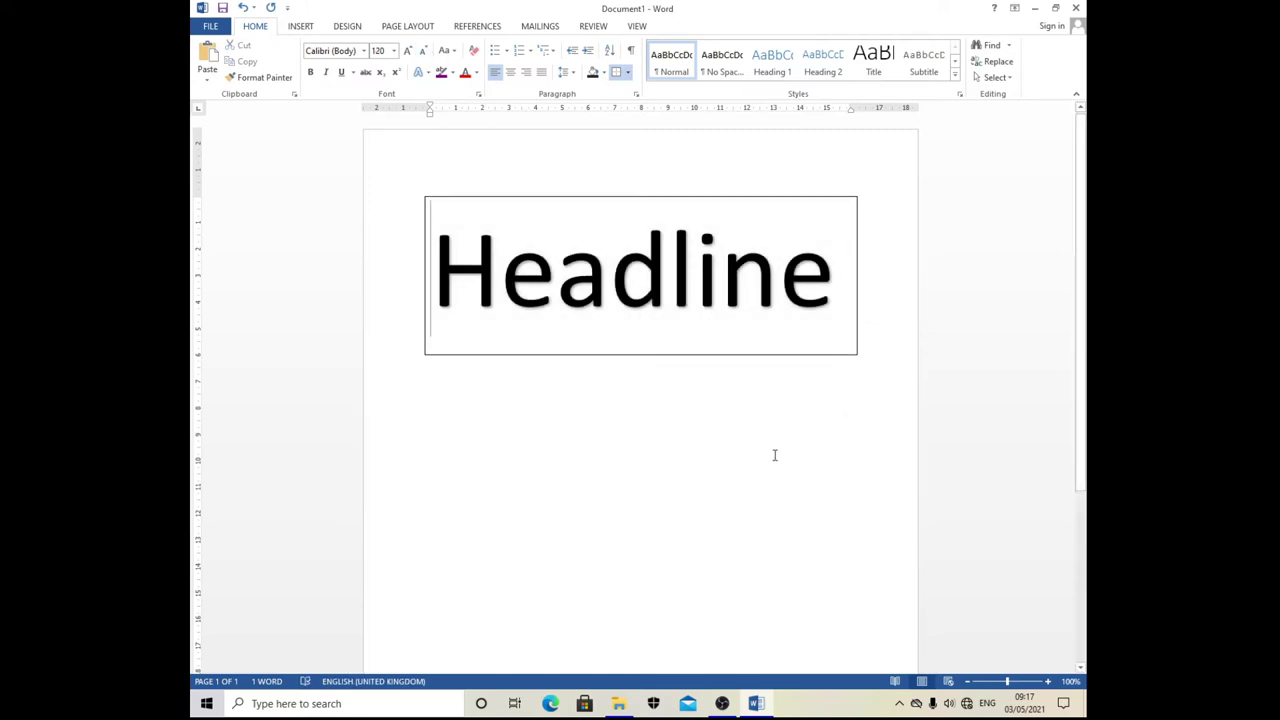
pyautogui.scroll(-1, 451, 357)
pyautogui.click(406, 343)
# Step: Remove a stray line inside the box, retyping Headline's final 'e'
pyautogui.click(442, 353)
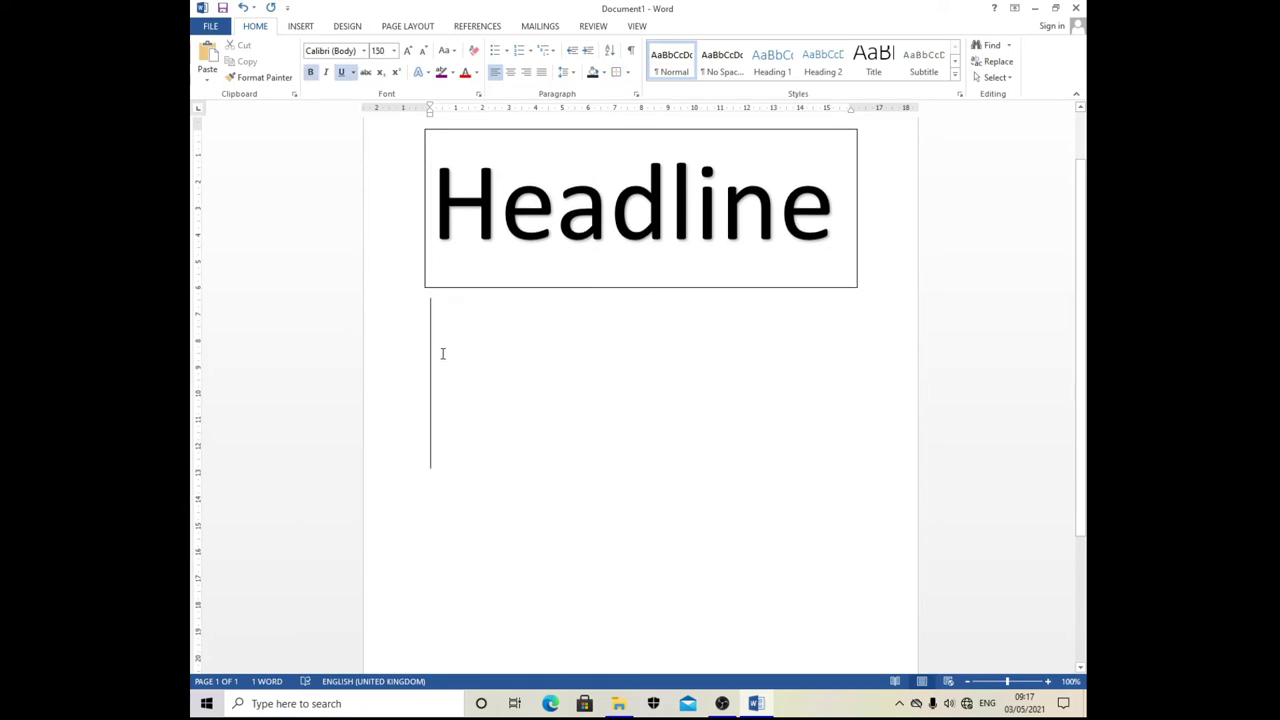
pyautogui.press('BackSpace')
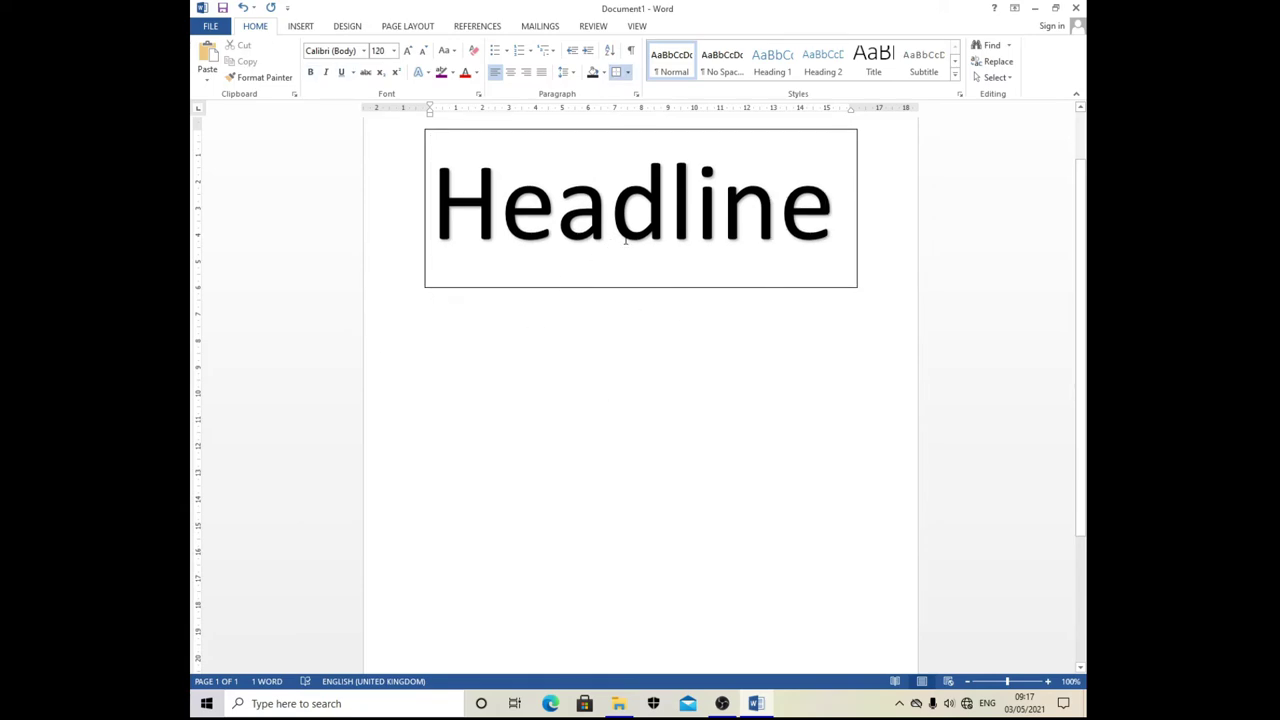
pyautogui.press('Left')
pyautogui.press('Return')
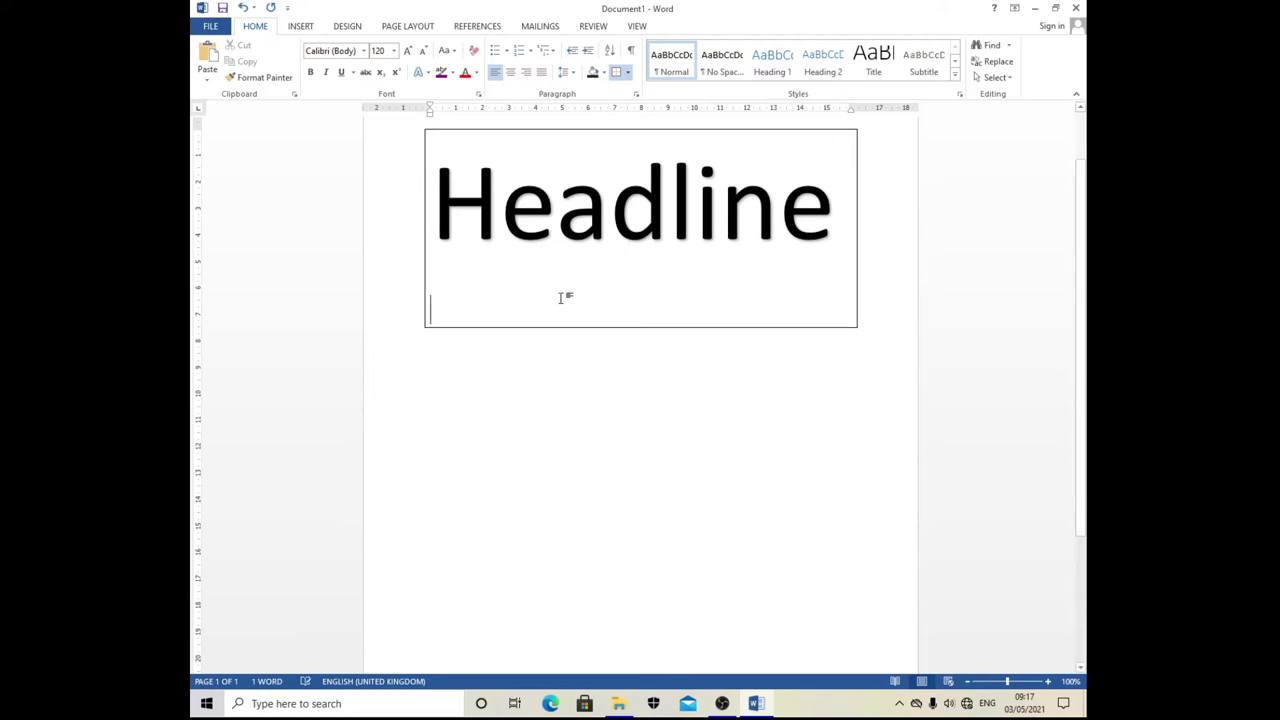
pyautogui.press('BackSpace')
pyautogui.press('BackSpace')
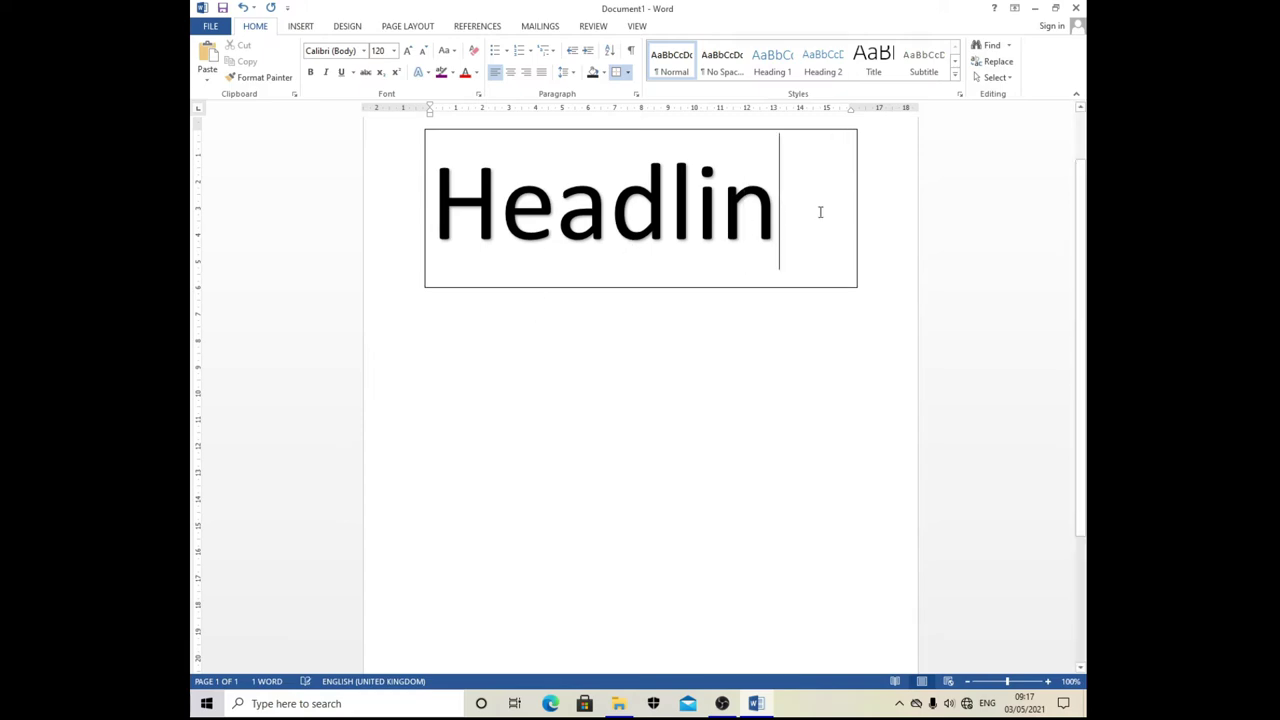
pyautogui.write('e')
# Step: Below the box, set font size 14, type random test text, and start deleting it
pyautogui.click(408, 378)
pyautogui.click(435, 378)
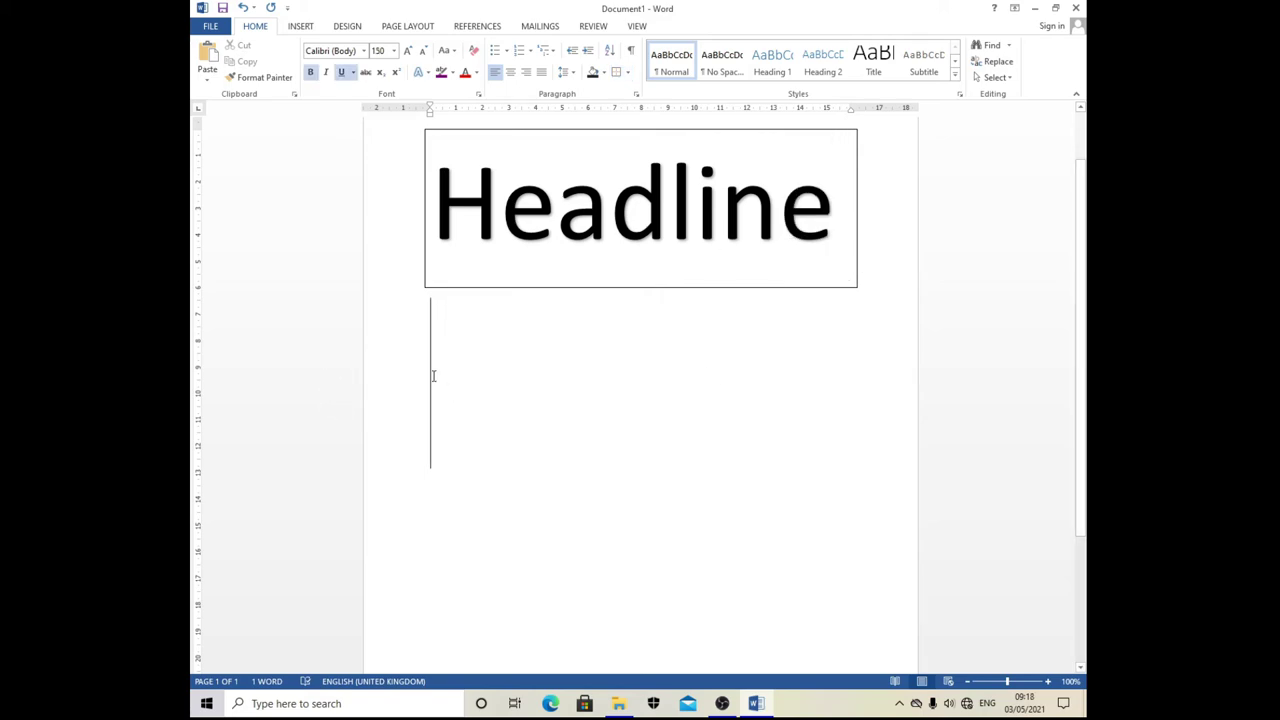
pyautogui.click(394, 51)
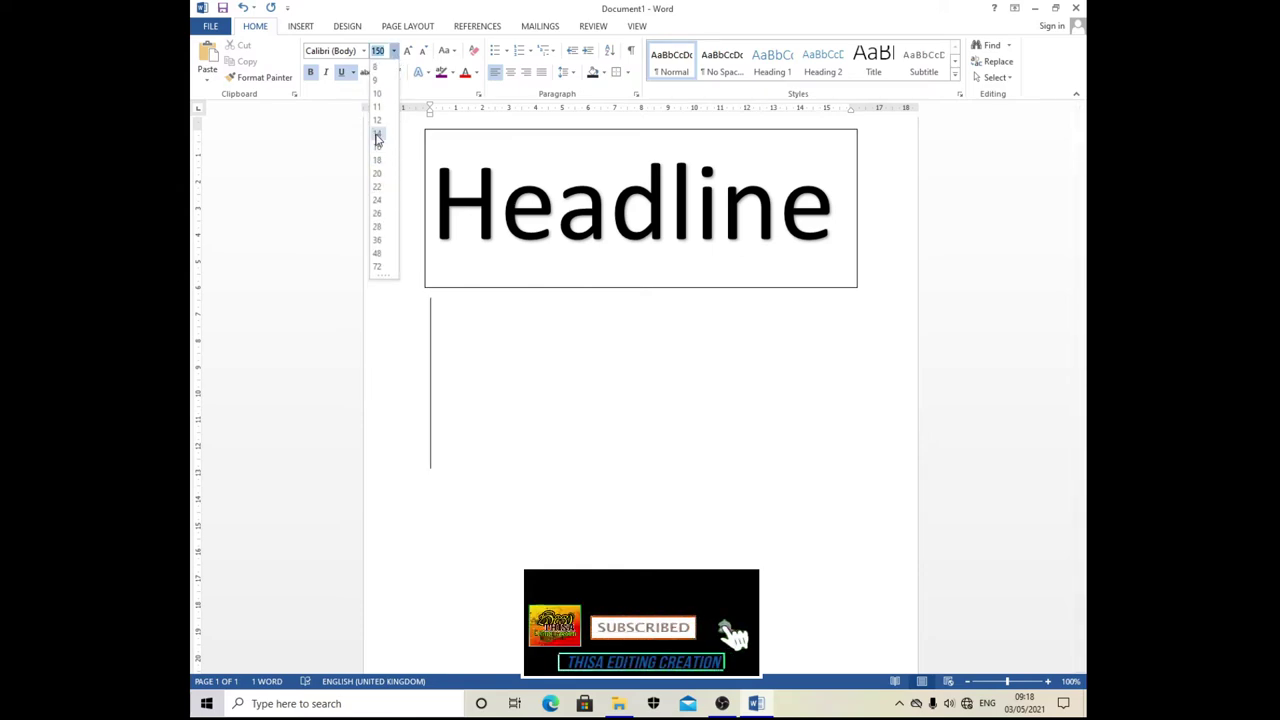
pyautogui.click(377, 136)
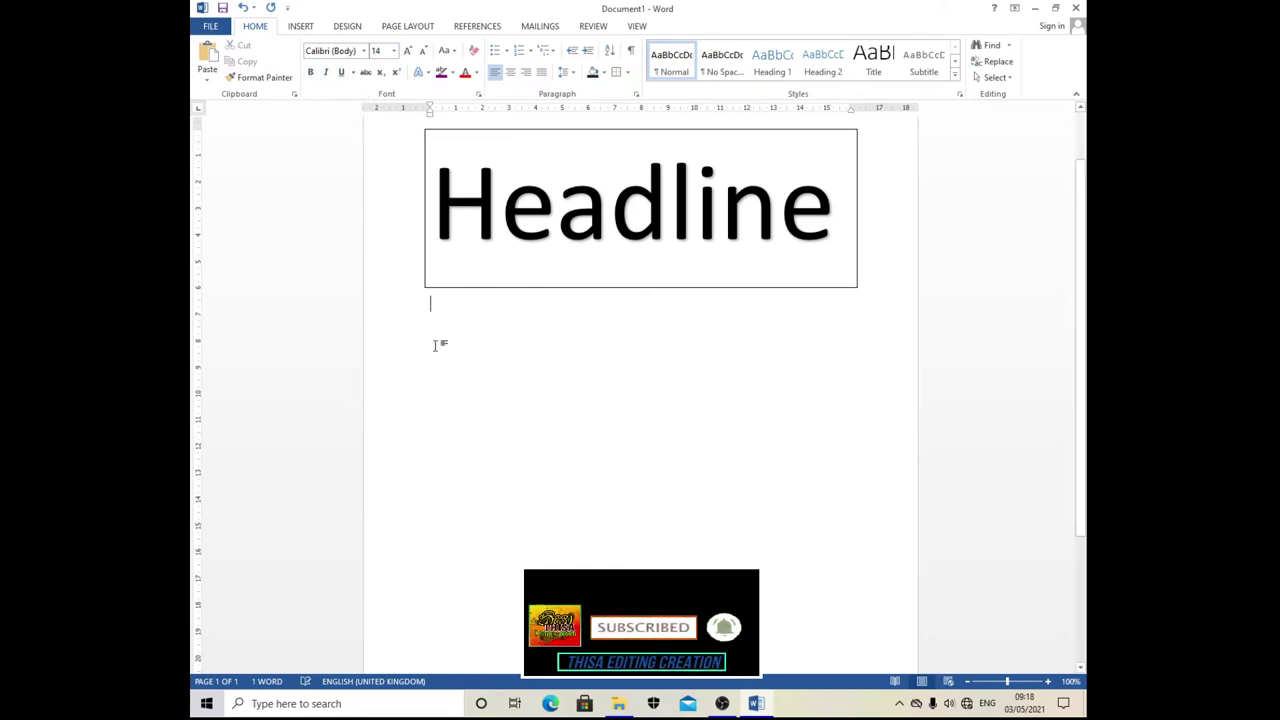
pyautogui.write('jdfgbkdjhgjldnhldkn')
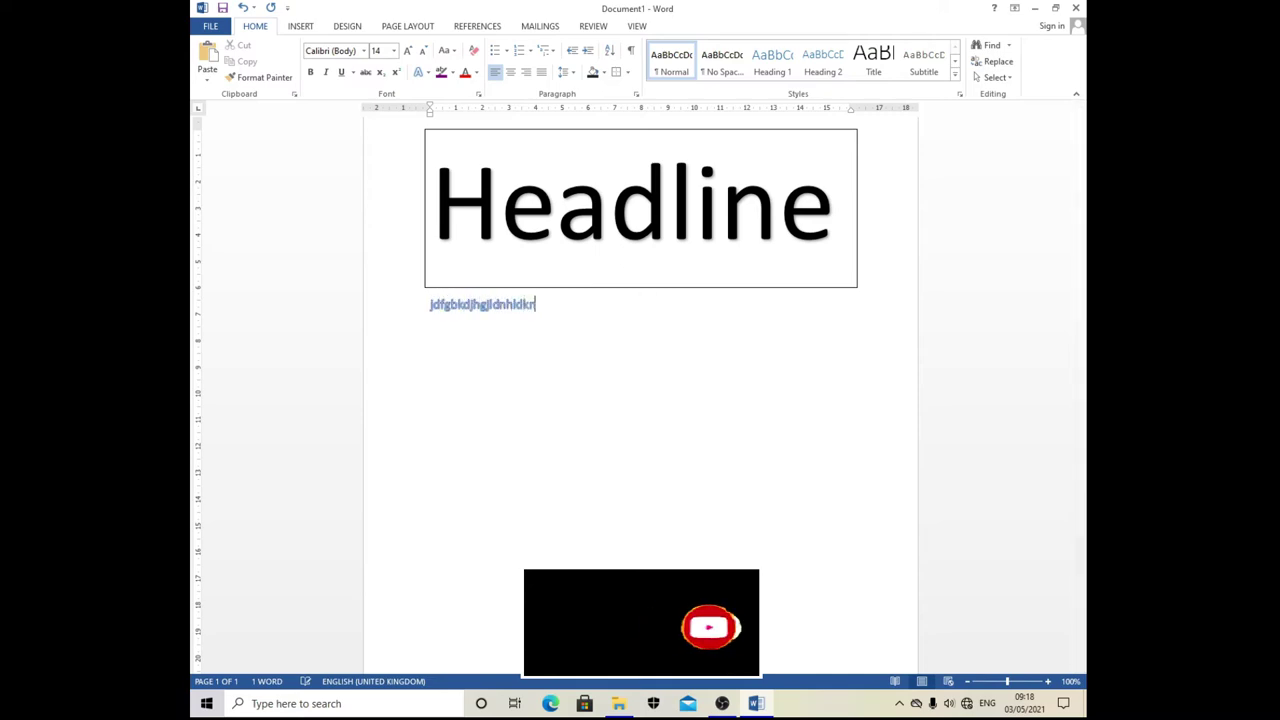
pyautogui.write('lfkhdfkgldfknvfu')
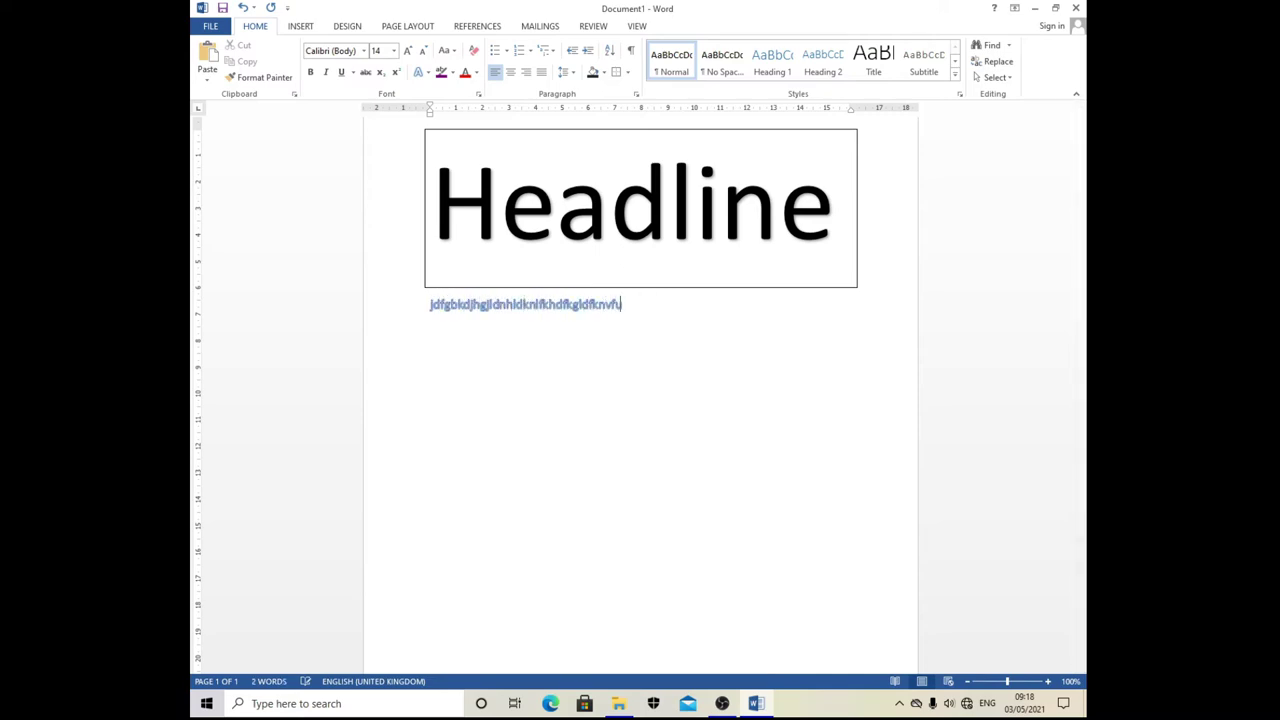
pyautogui.press('BackSpace')
pyautogui.press('BackSpace')
pyautogui.press('BackSpace')
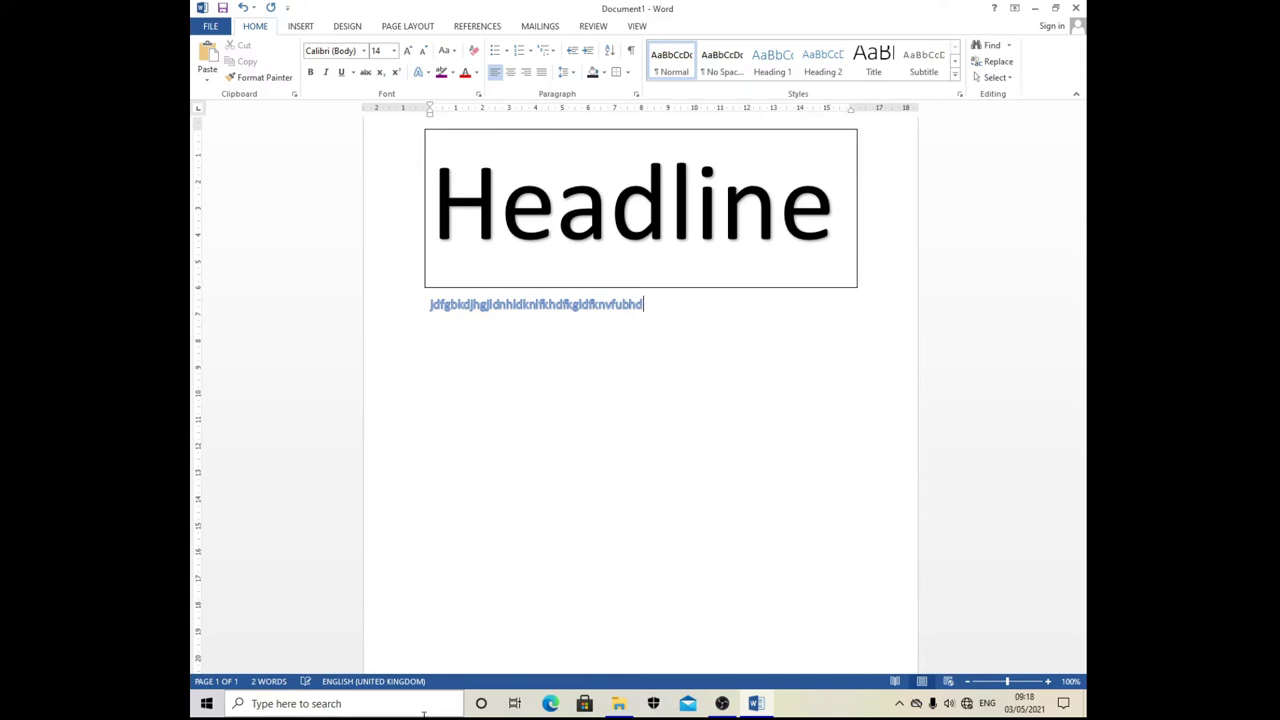
pyautogui.press('BackSpace')
pyautogui.press('BackSpace')
pyautogui.press('BackSpace')
pyautogui.press('BackSpace')
pyautogui.press('BackSpace')
pyautogui.press('BackSpace')
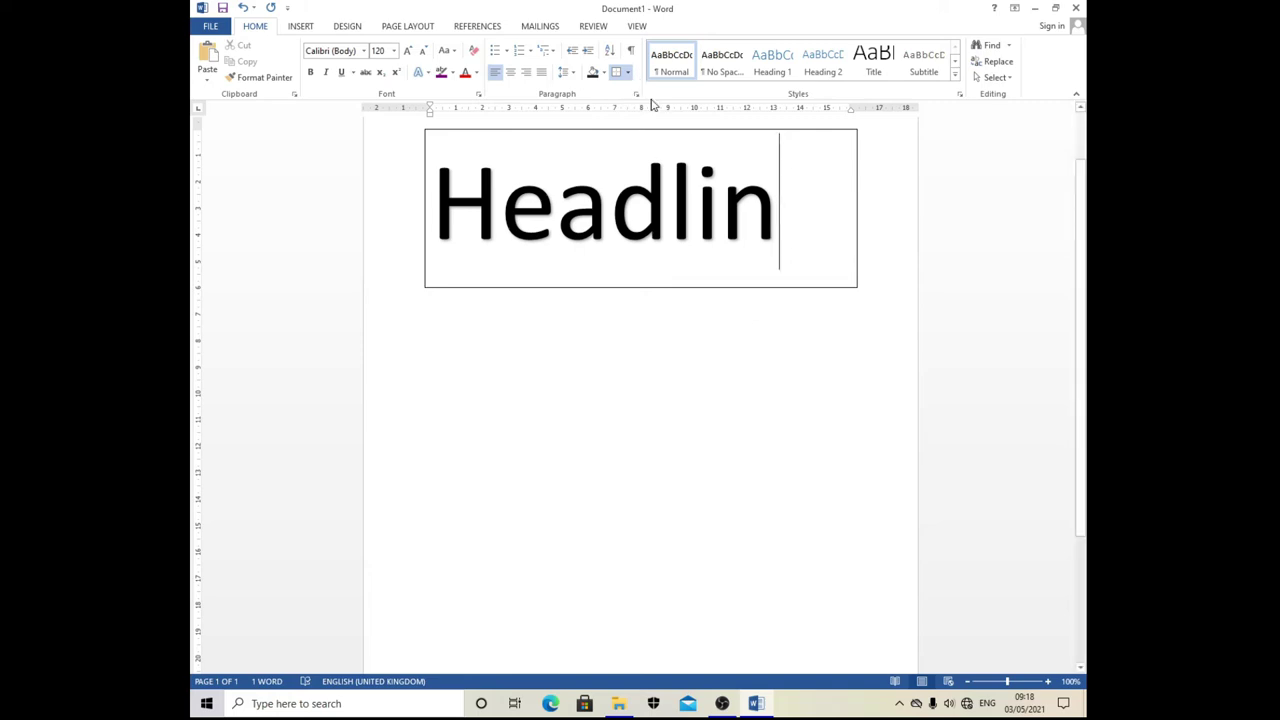
# Step: Remove the top border from the headline box
pyautogui.click(627, 73)
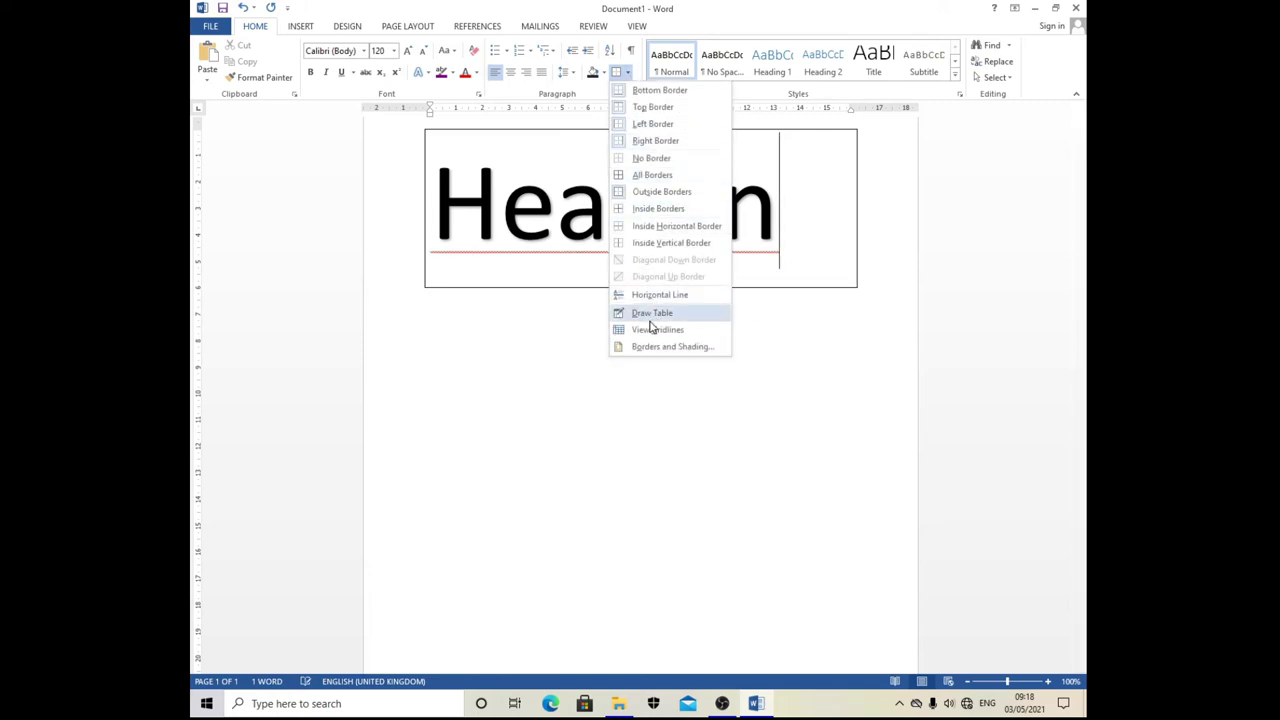
pyautogui.click(790, 220)
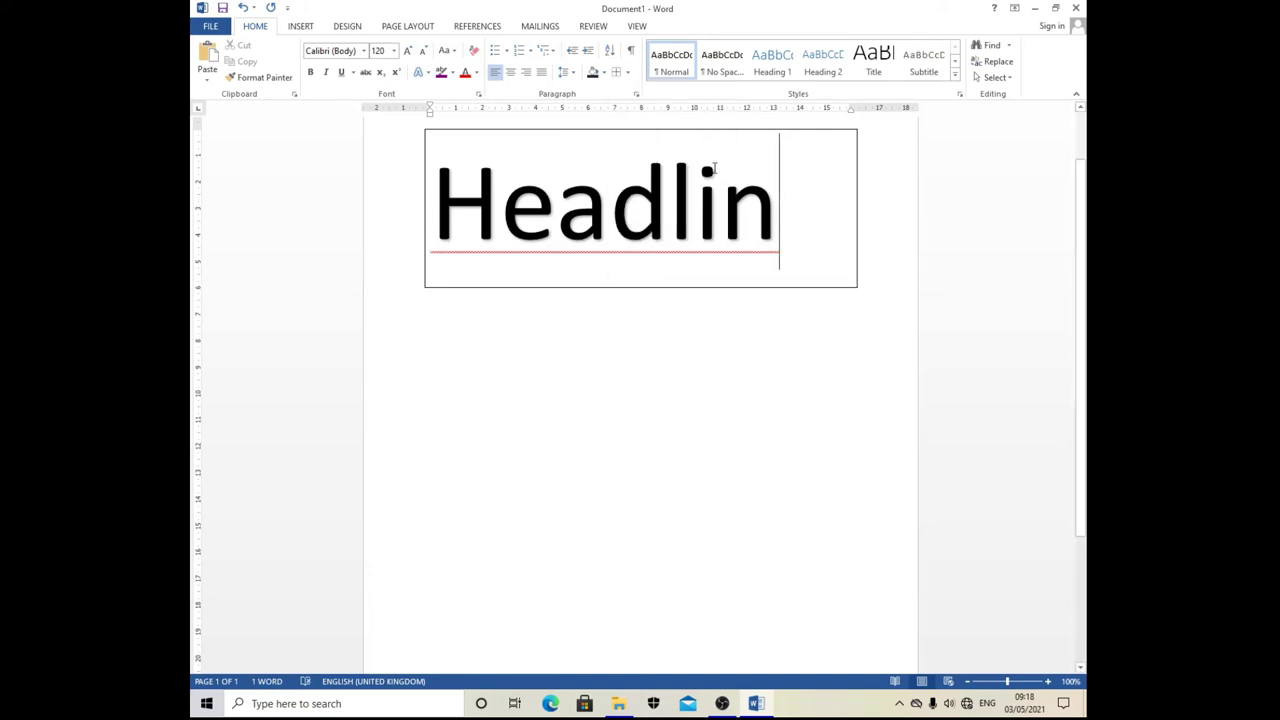
pyautogui.click(627, 73)
pyautogui.click(640, 106)
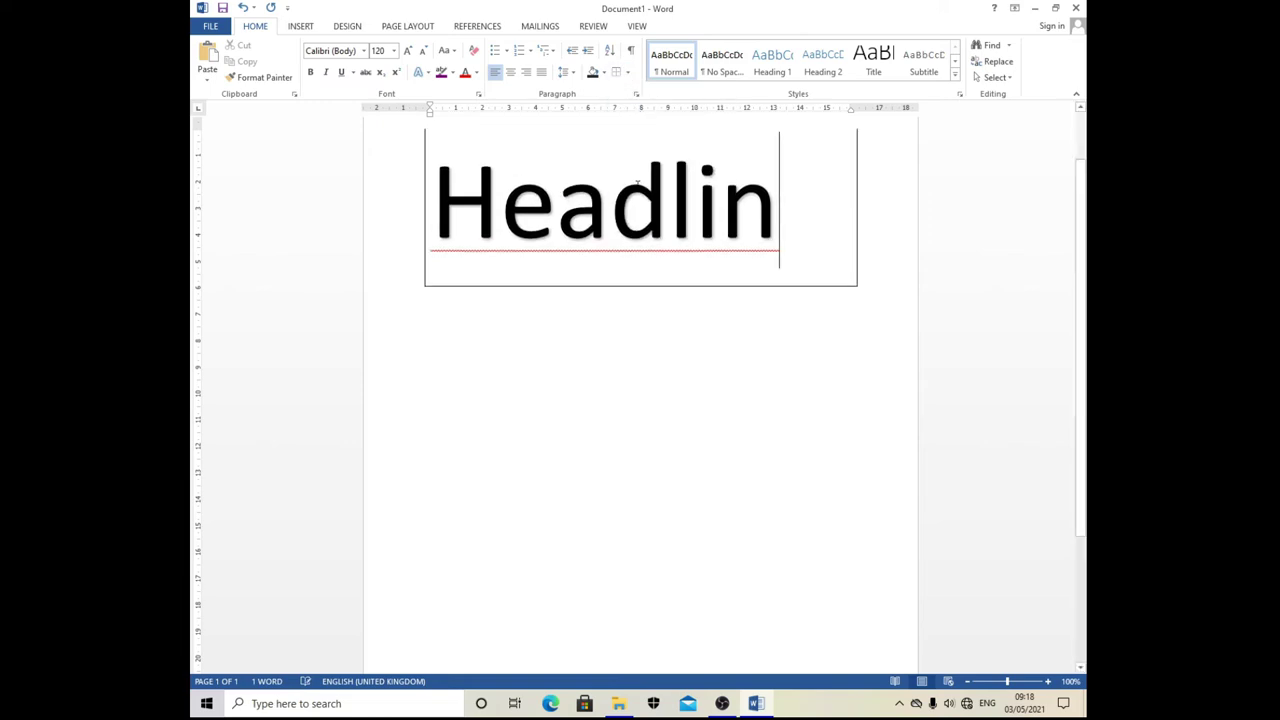
pyautogui.scroll(1, 640, 188)
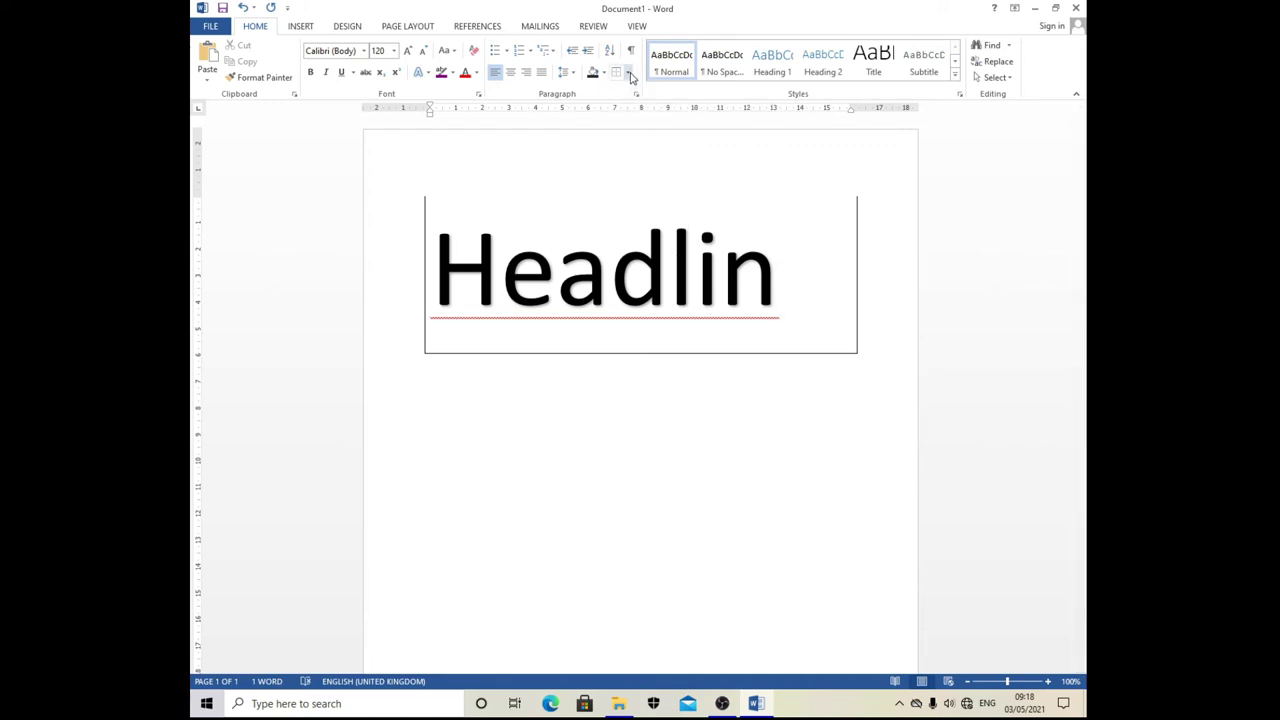
pyautogui.click(628, 72)
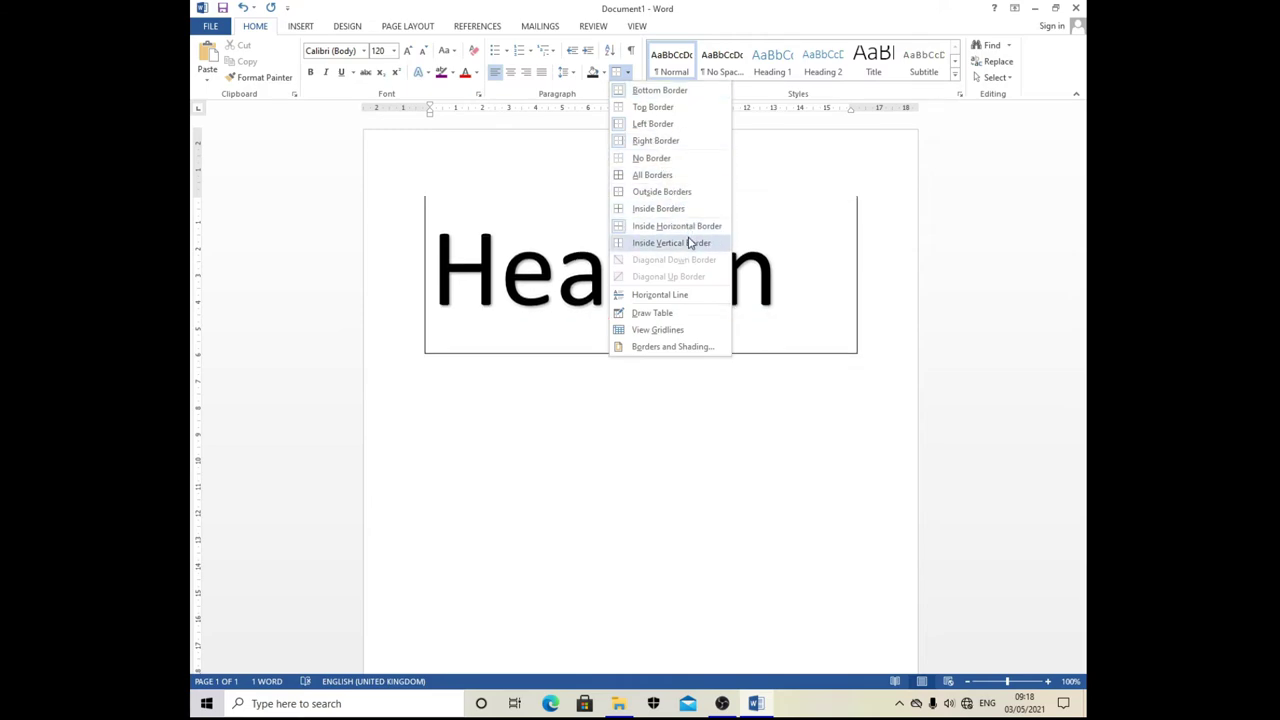
pyautogui.click(546, 211)
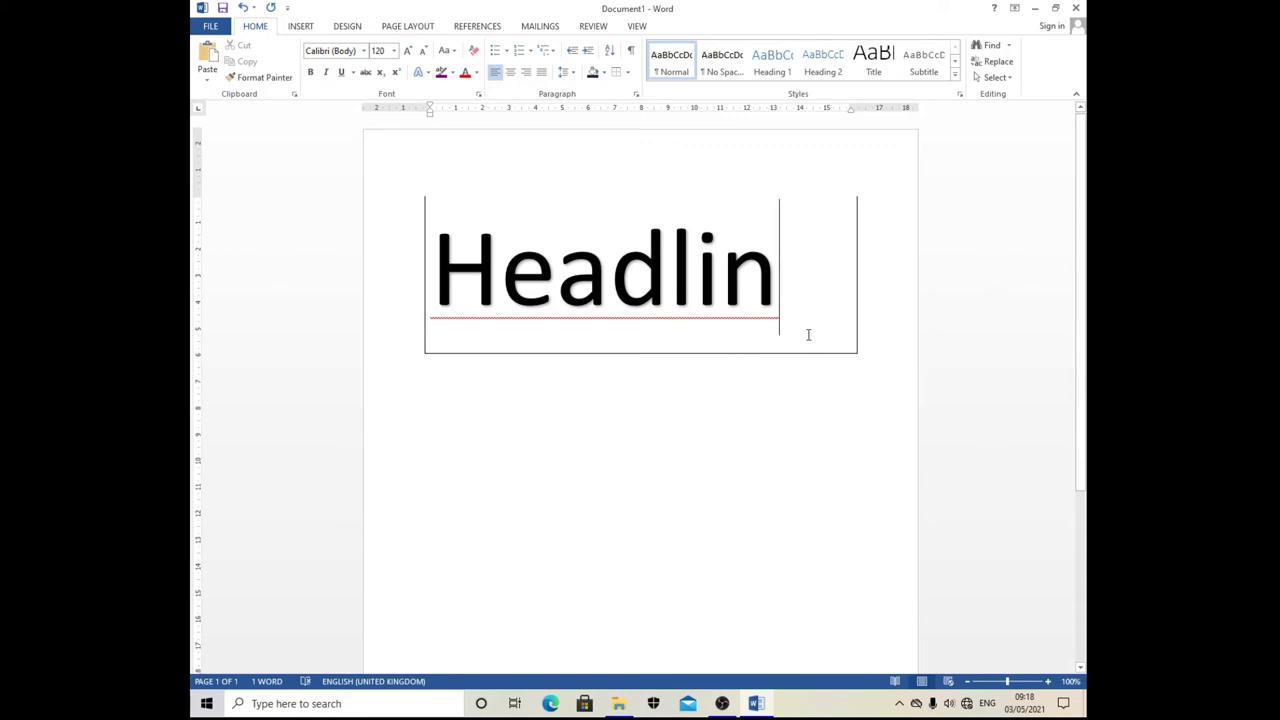
# Step: Restore the headline text and enlarge it to 150 point
pyautogui.press('BackSpace')
pyautogui.press('BackSpace')
pyautogui.press('BackSpace')
pyautogui.press('BackSpace')
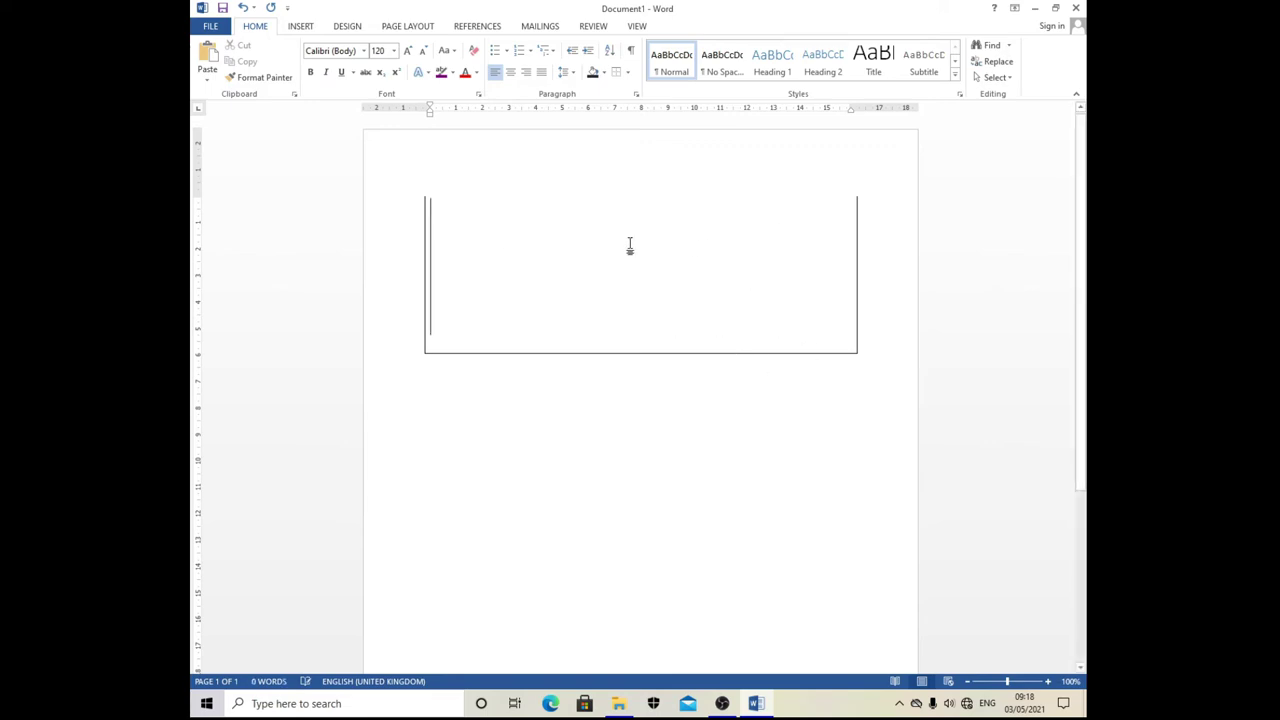
pyautogui.hotkey('ctrl', 'z')
pyautogui.write('Headlin')
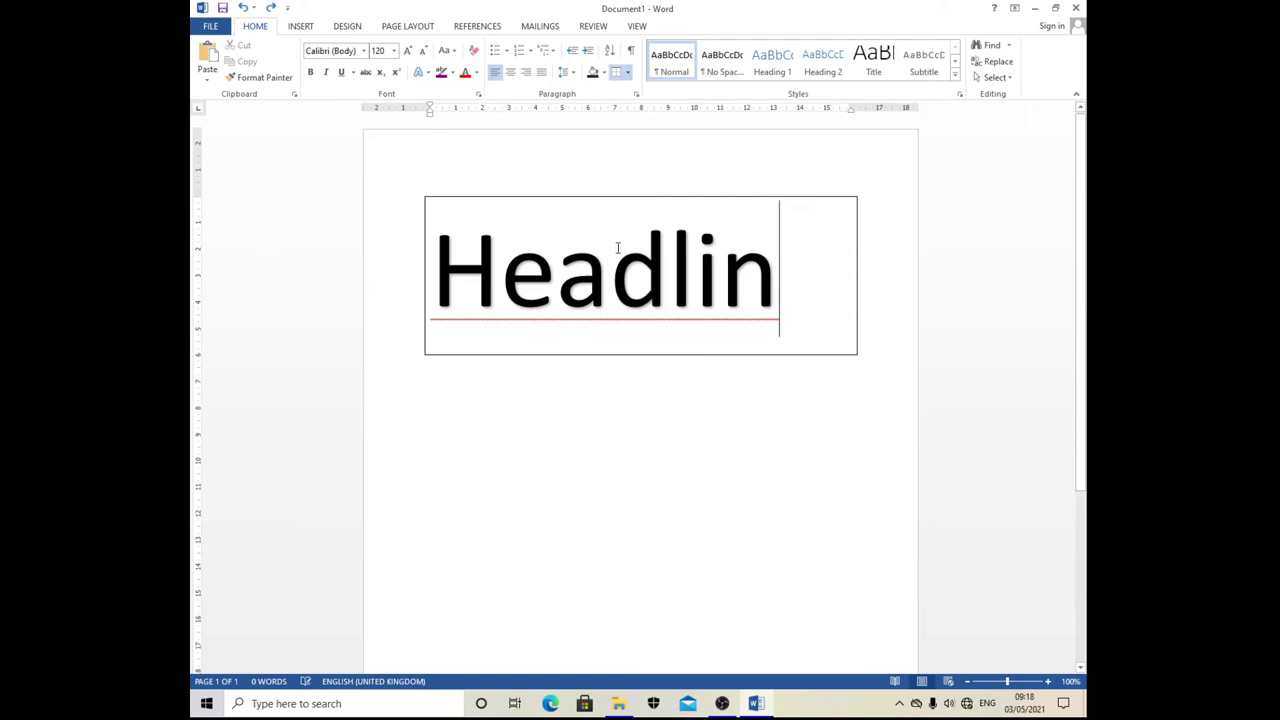
pyautogui.write('e')
pyautogui.press('Down')
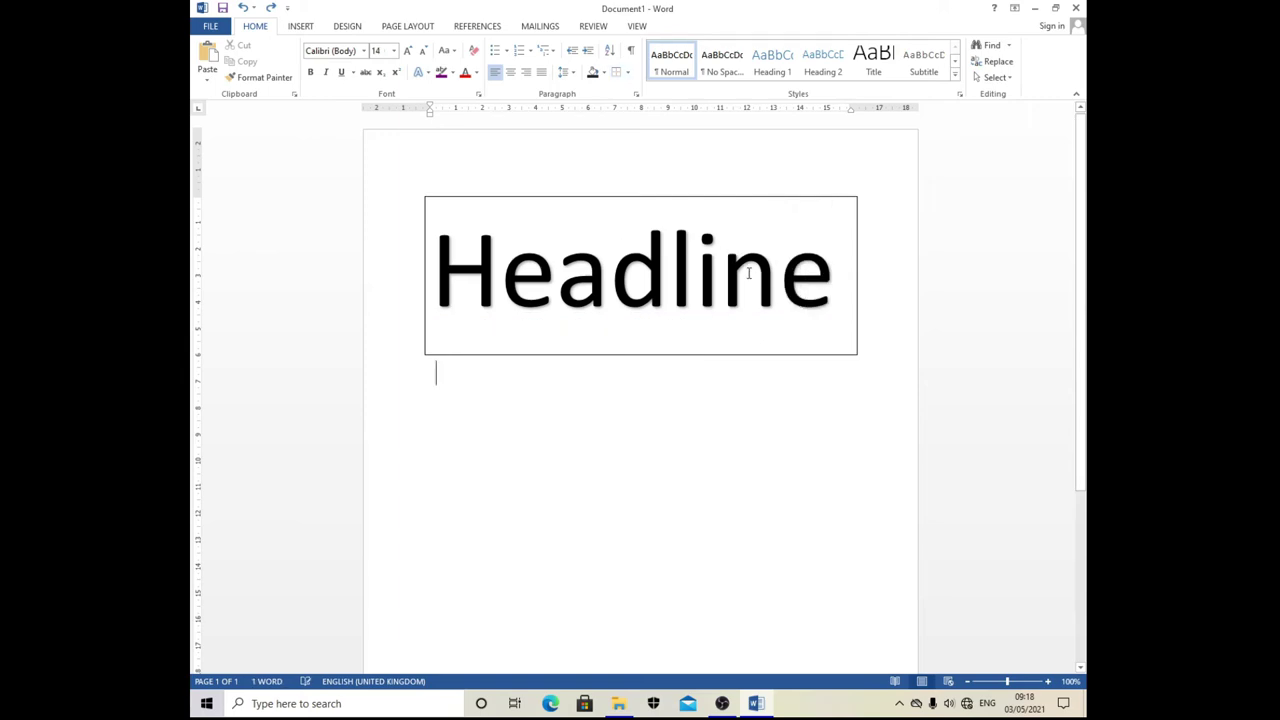
pyautogui.press('Up')
pyautogui.hotkey('ctrl', 'a')
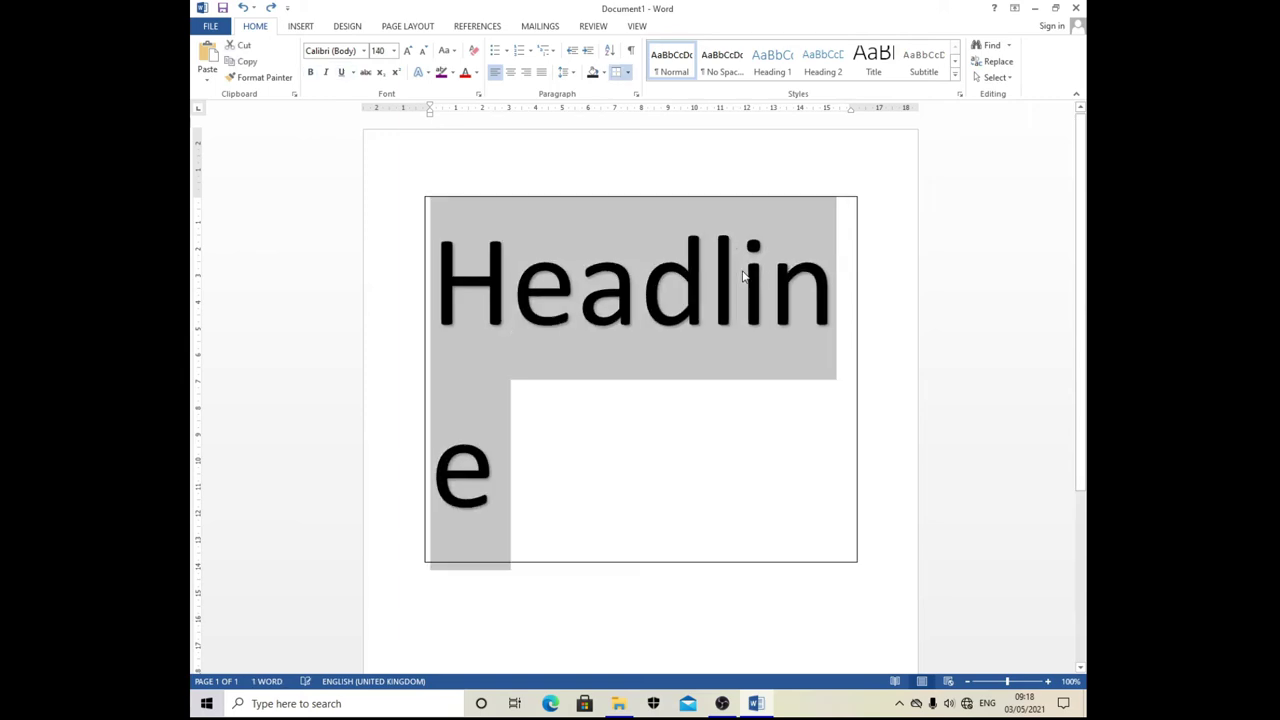
pyautogui.hotkey('ctrl', 'shift', '.')
pyautogui.press('End')
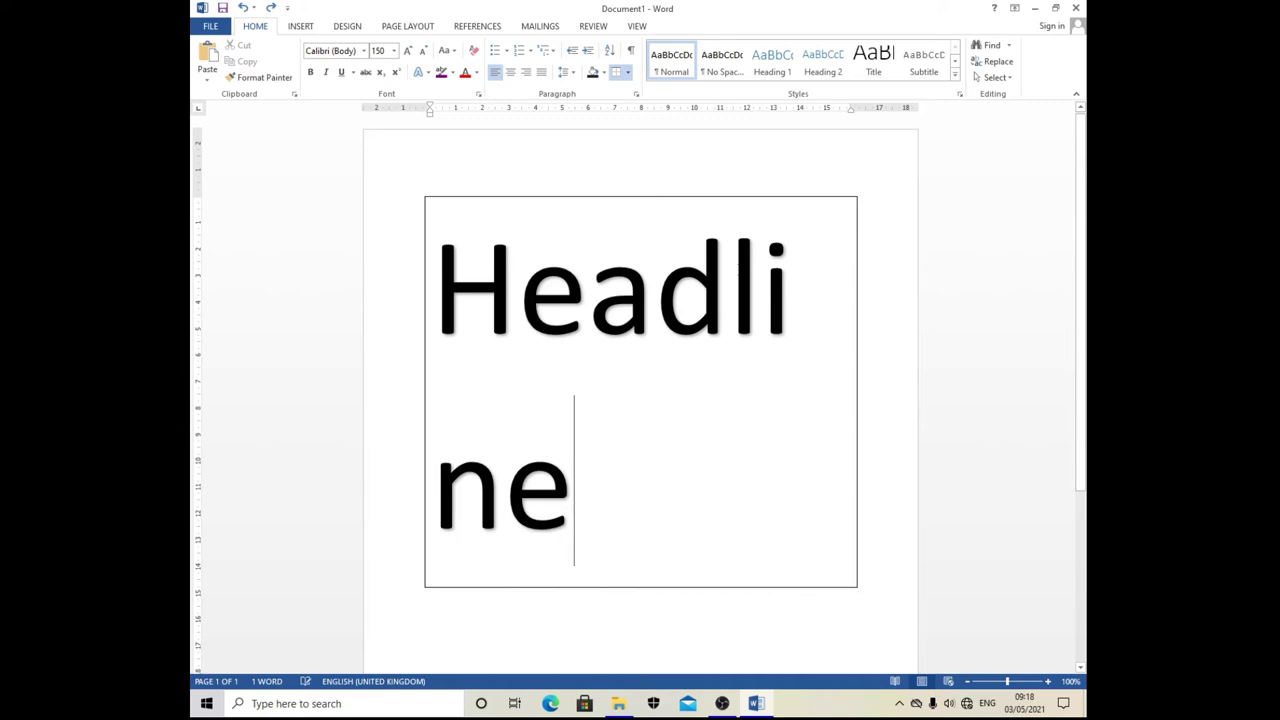
# Step: Shorten the headline to 'Headl' and toggle its top border off
pyautogui.press('BackSpace')
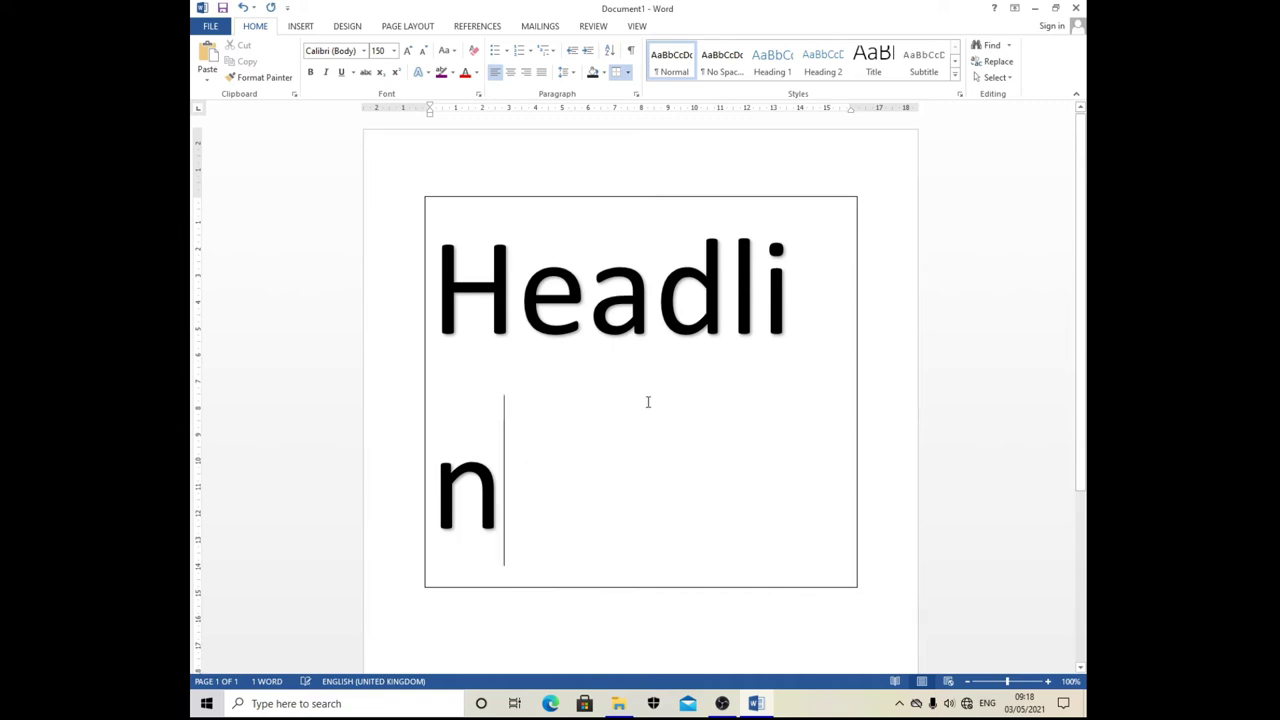
pyautogui.press('BackSpace')
pyautogui.press('BackSpace')
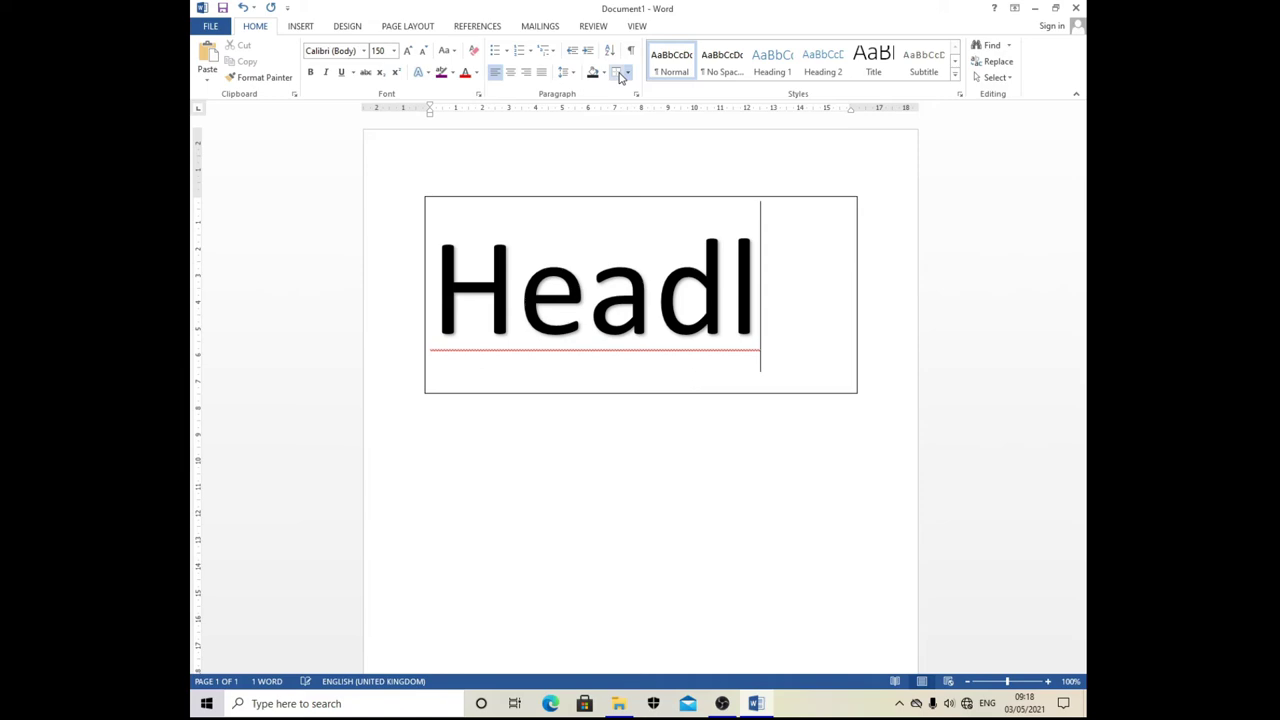
pyautogui.click(617, 74)
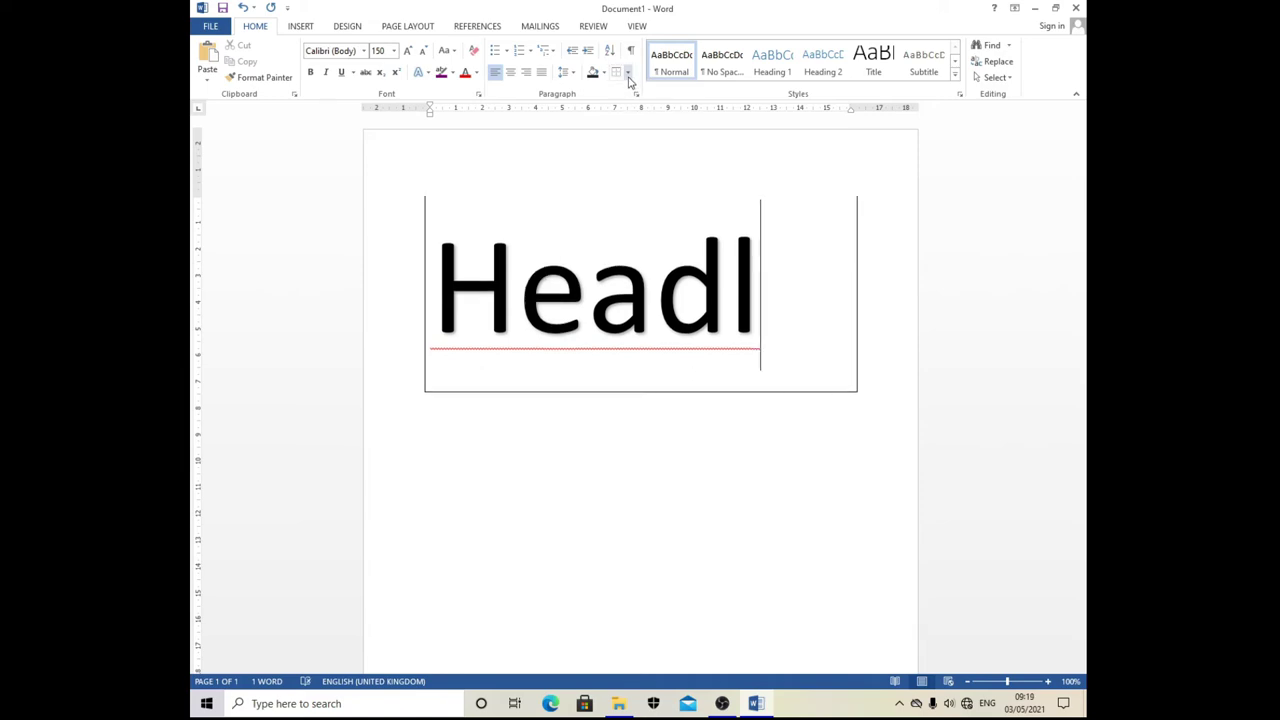
pyautogui.click(628, 75)
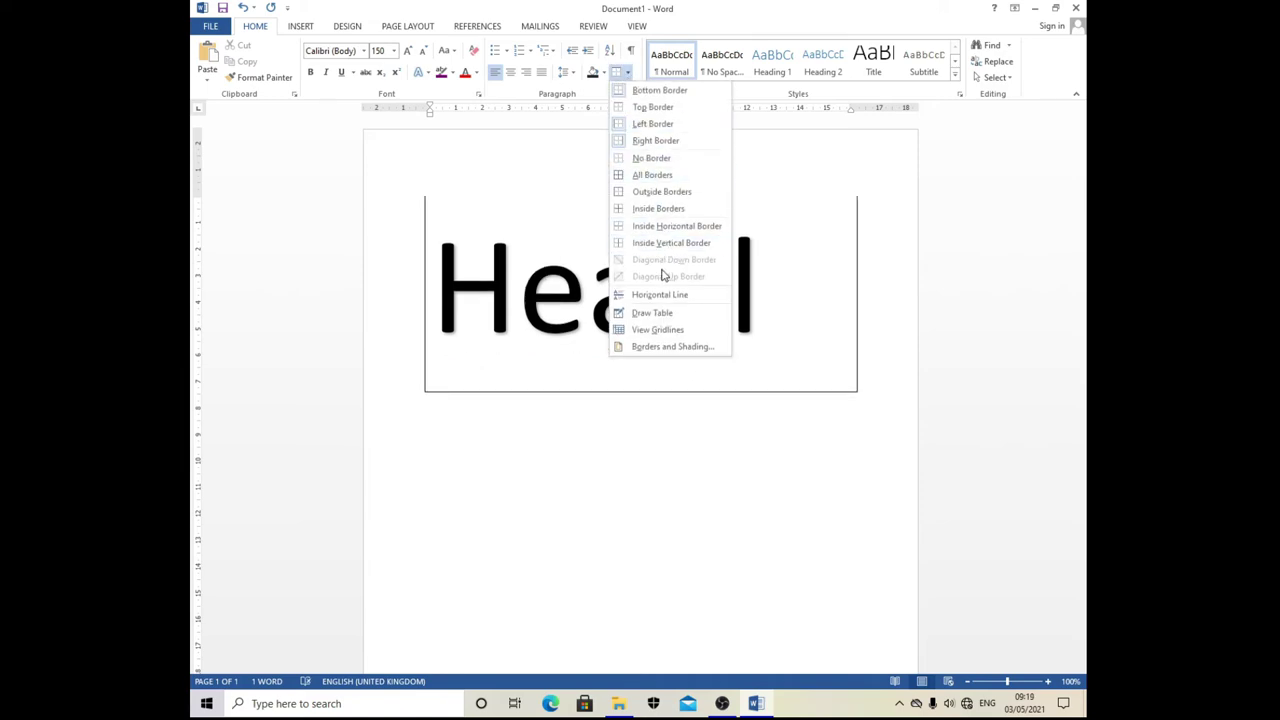
# Step: Remove the bottom border under Headl and erase its letters
pyautogui.click(651, 90)
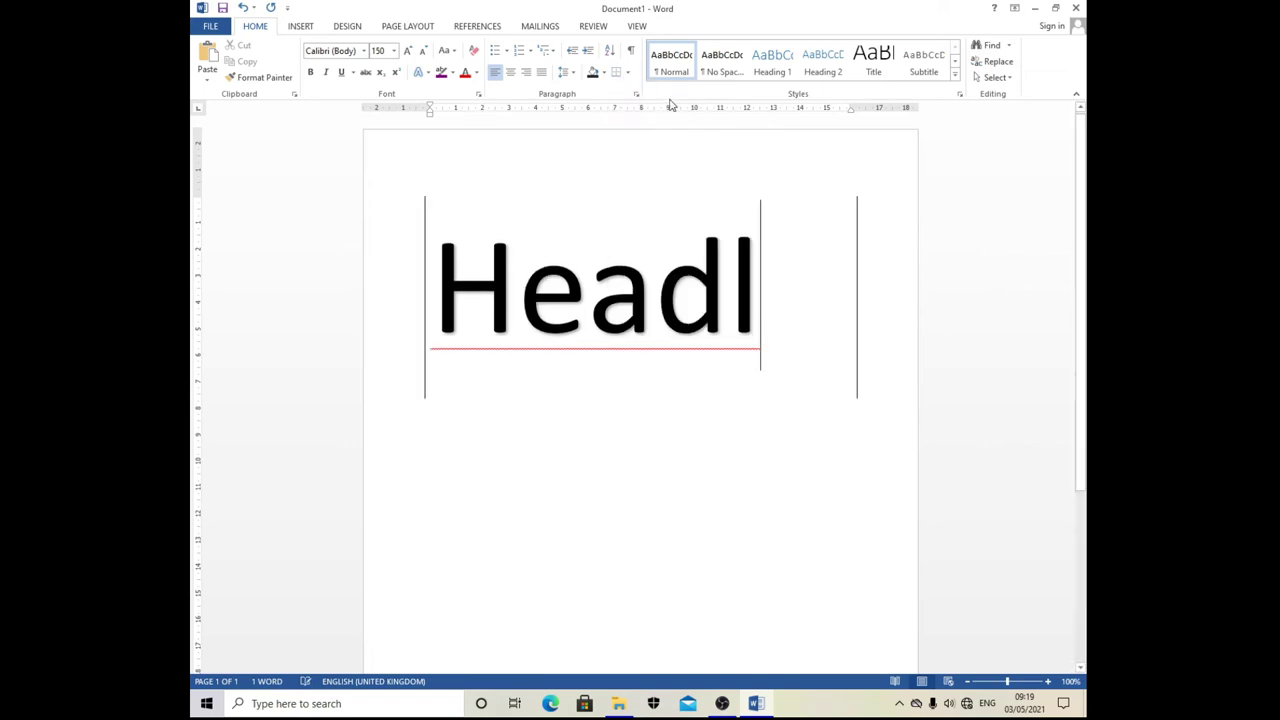
pyautogui.press('BackSpace')
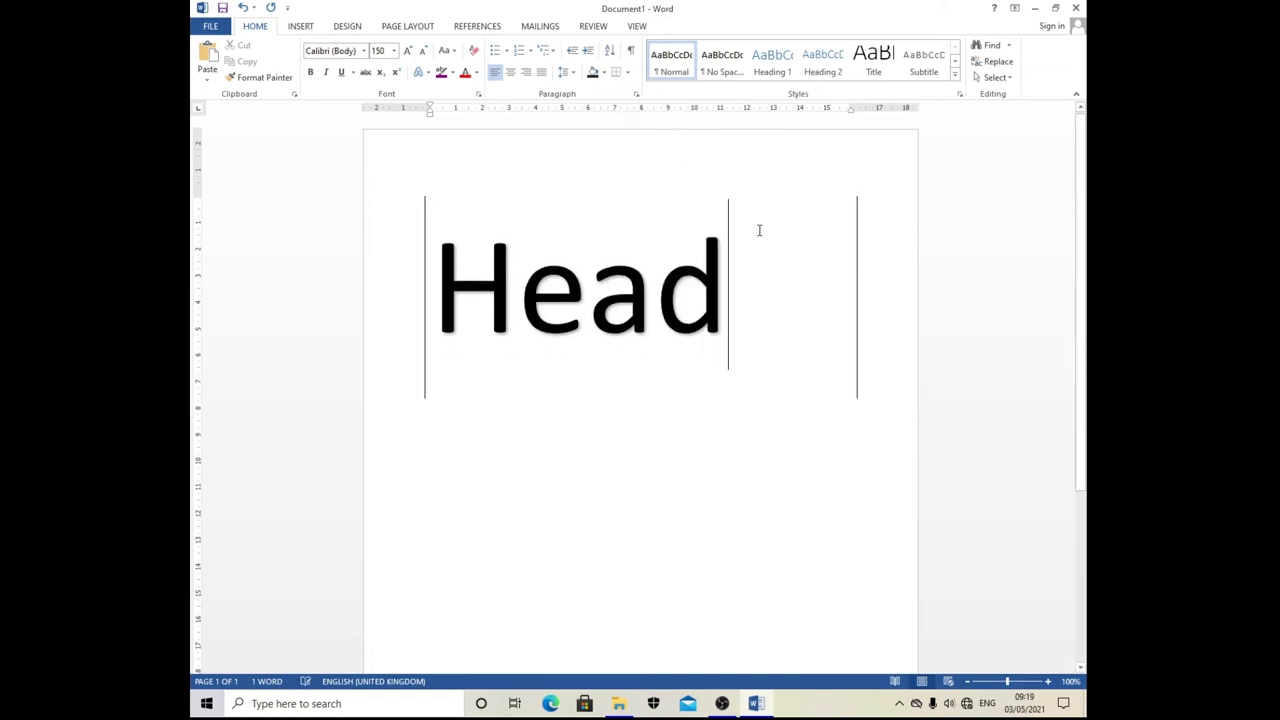
pyautogui.press('BackSpace')
pyautogui.press('BackSpace')
pyautogui.press('BackSpace')
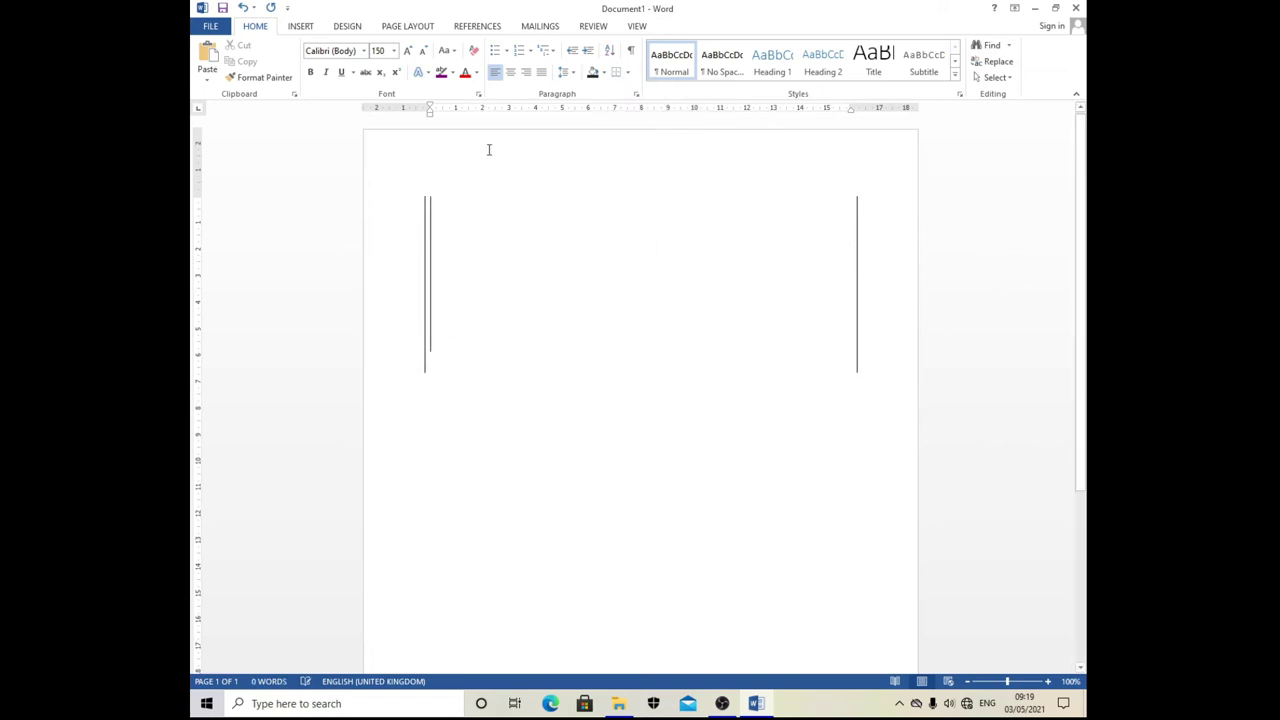
# Step: Undo back to the underlined italic abcd and show formatting marks
pyautogui.click(243, 7)
pyautogui.click(243, 7)
pyautogui.click(243, 7)
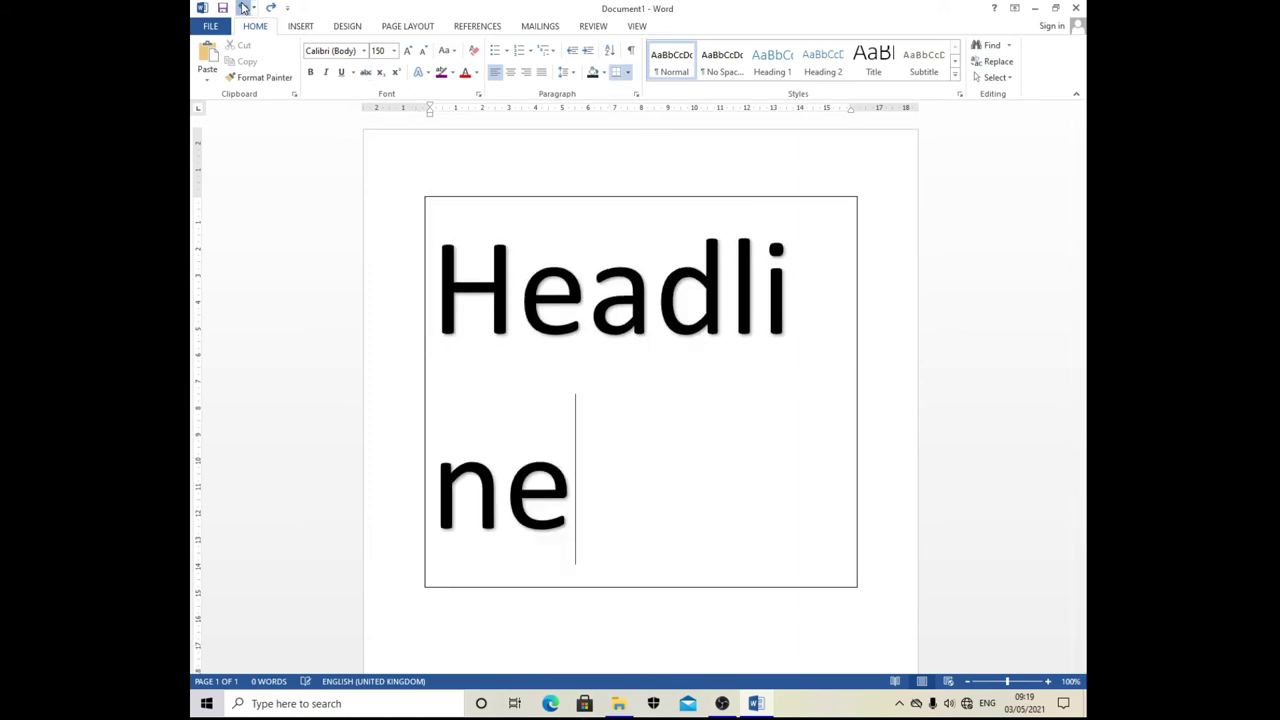
pyautogui.click(243, 7)
pyautogui.click(243, 7)
pyautogui.click(243, 7)
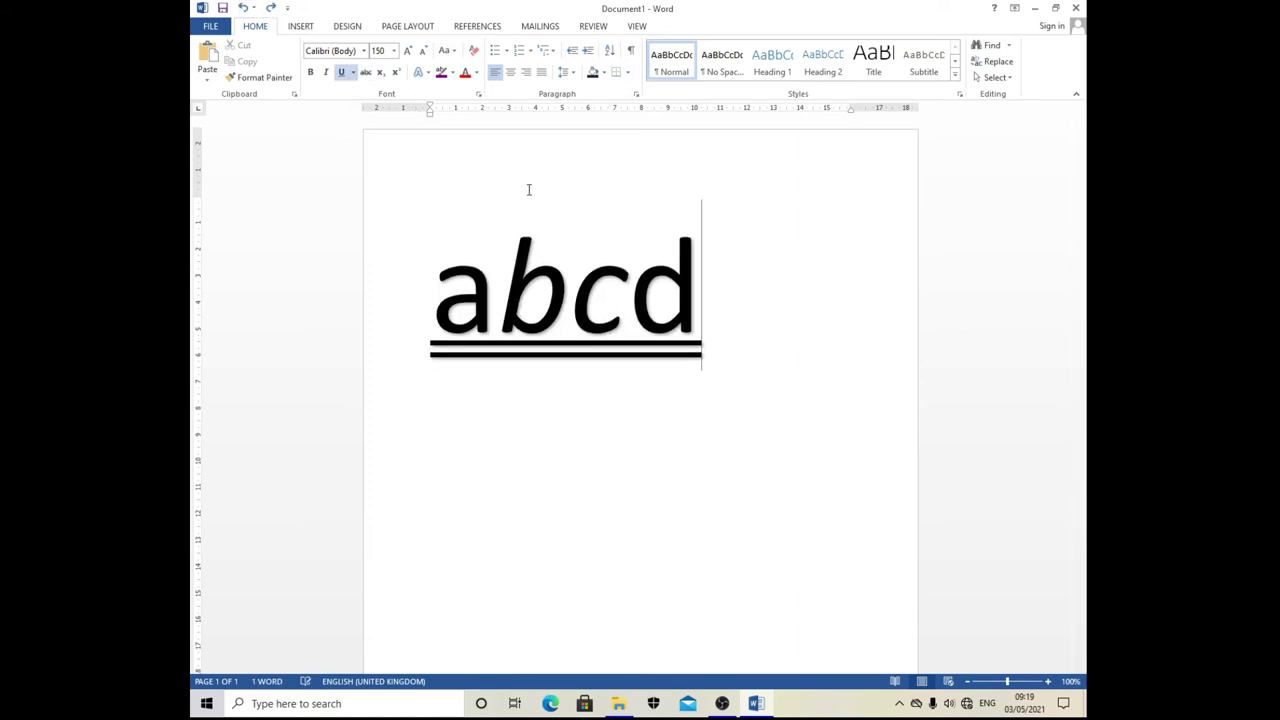
pyautogui.click(630, 50)
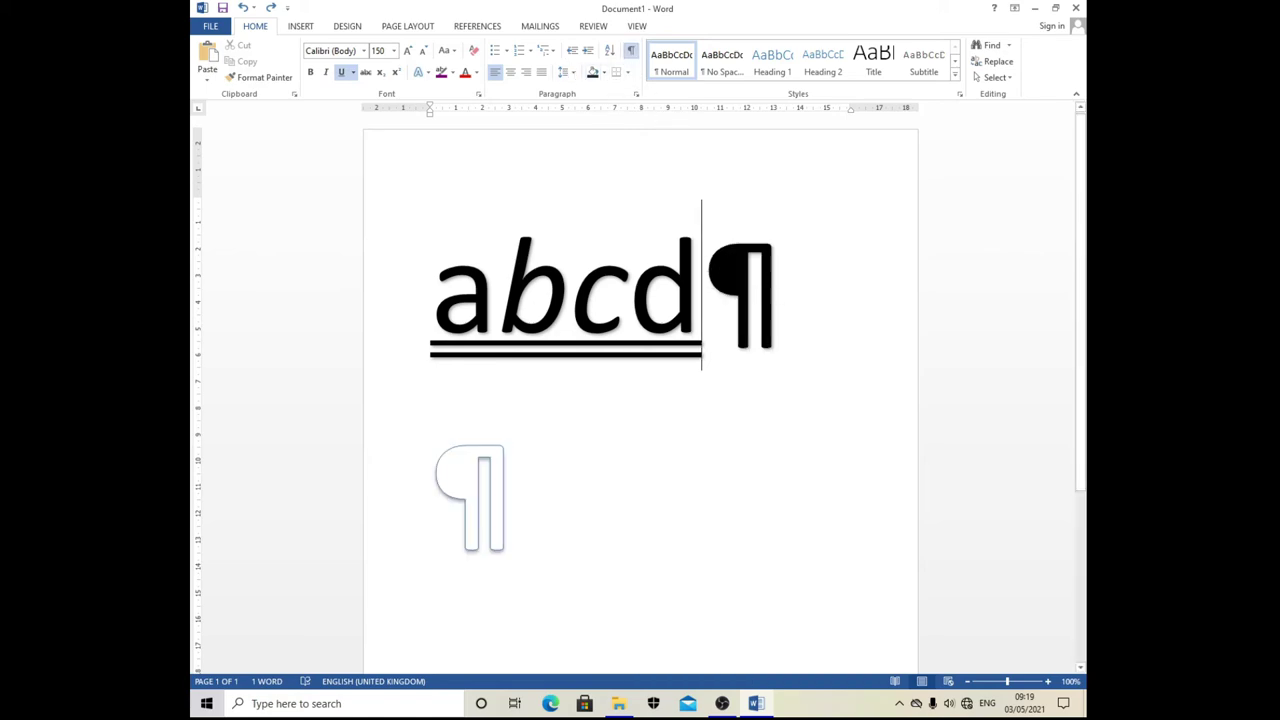
# Step: Delete the letters d and c and the empty second line
pyautogui.press('BackSpace')
pyautogui.press('BackSpace')
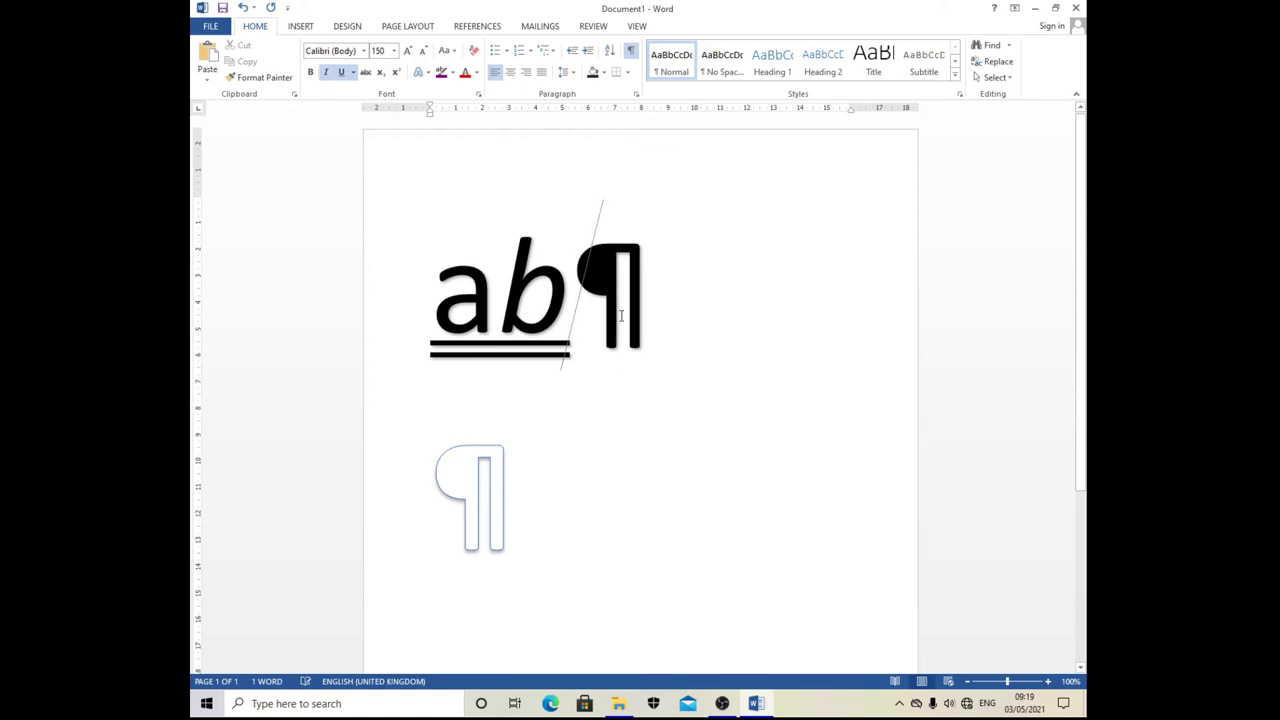
pyautogui.click(511, 487)
pyautogui.press('BackSpace')
pyautogui.press('BackSpace')
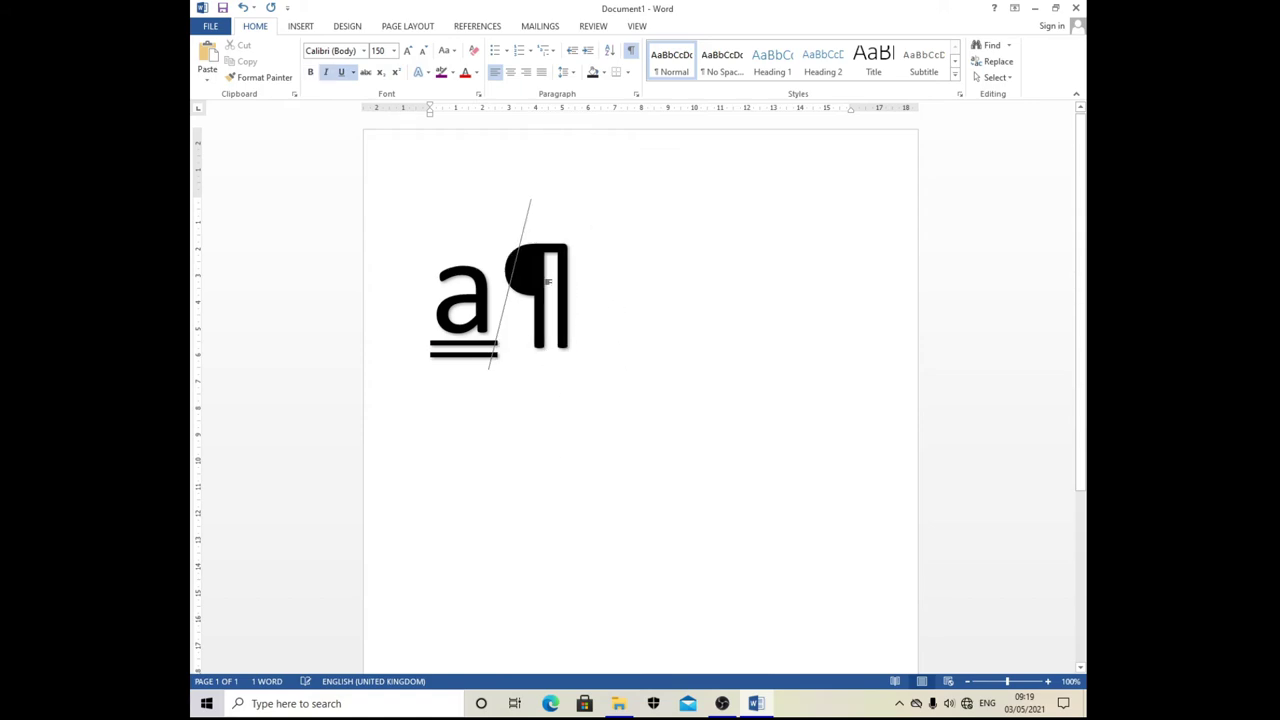
pyautogui.press('BackSpace')
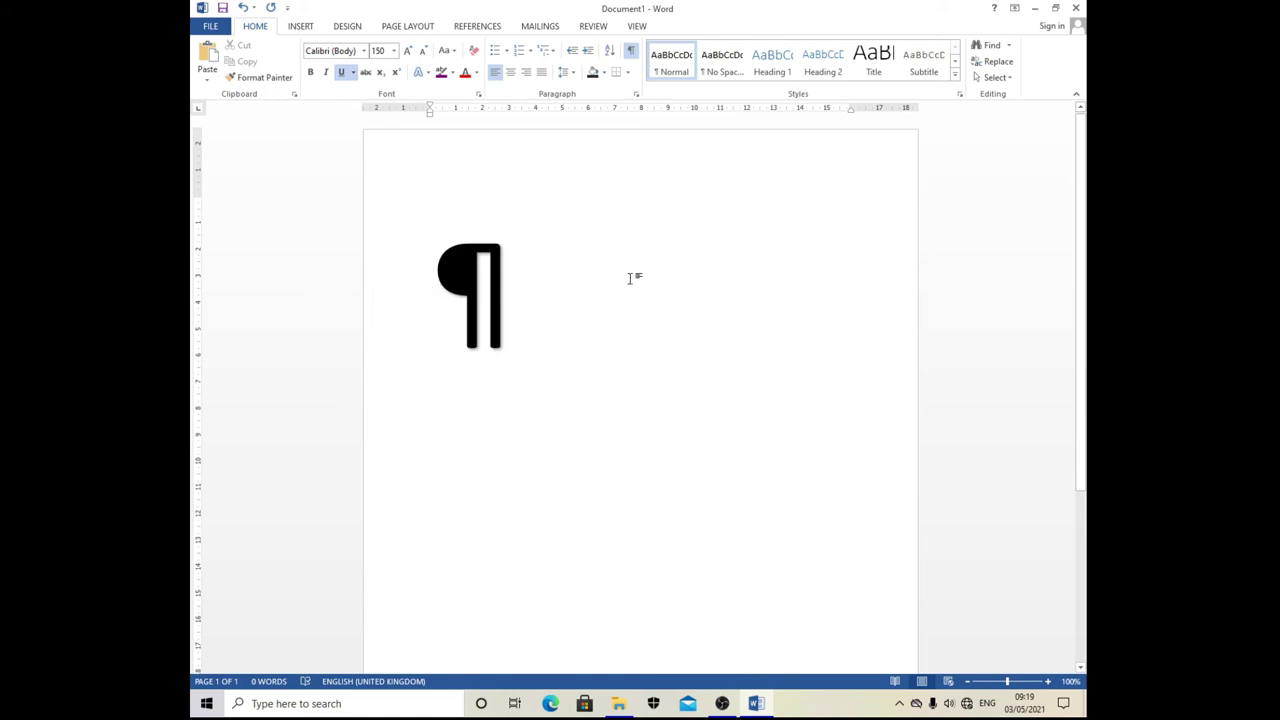
# Step: Undo then redo the recent edits to reach 150-point abc, selecting and deselecting c
pyautogui.click(241, 8)
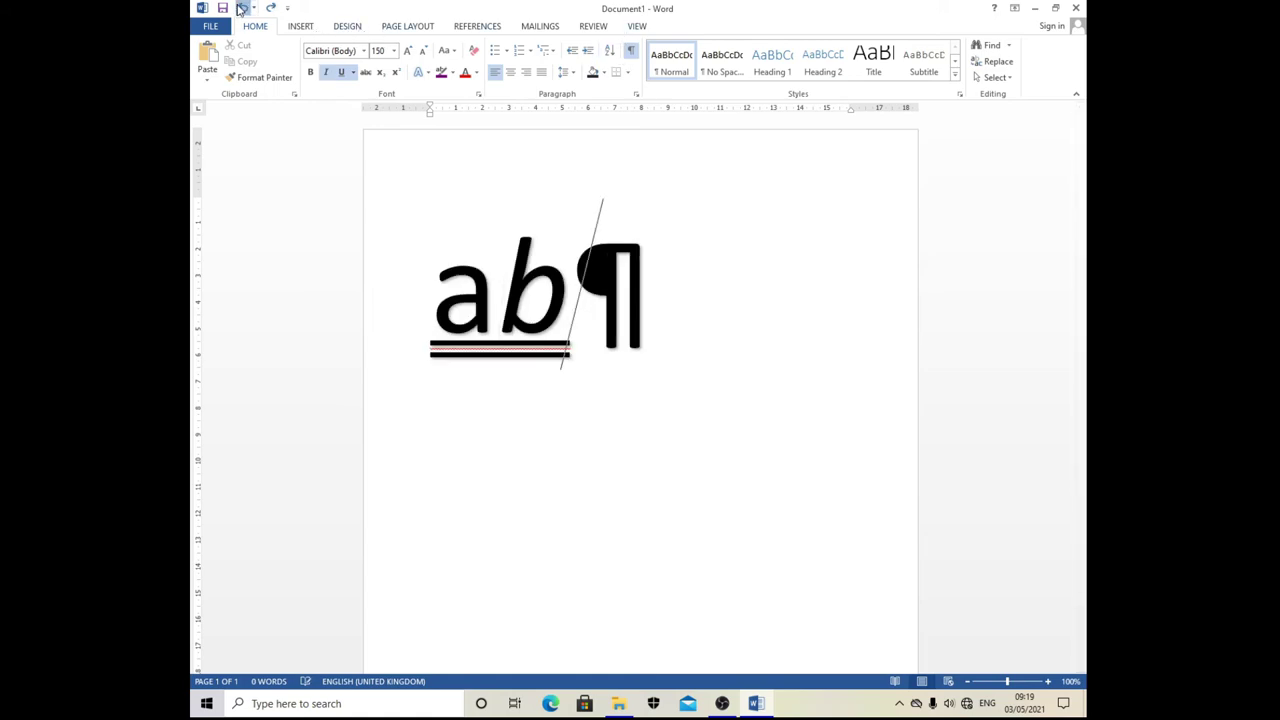
pyautogui.click(241, 8)
pyautogui.click(241, 8)
pyautogui.click(241, 8)
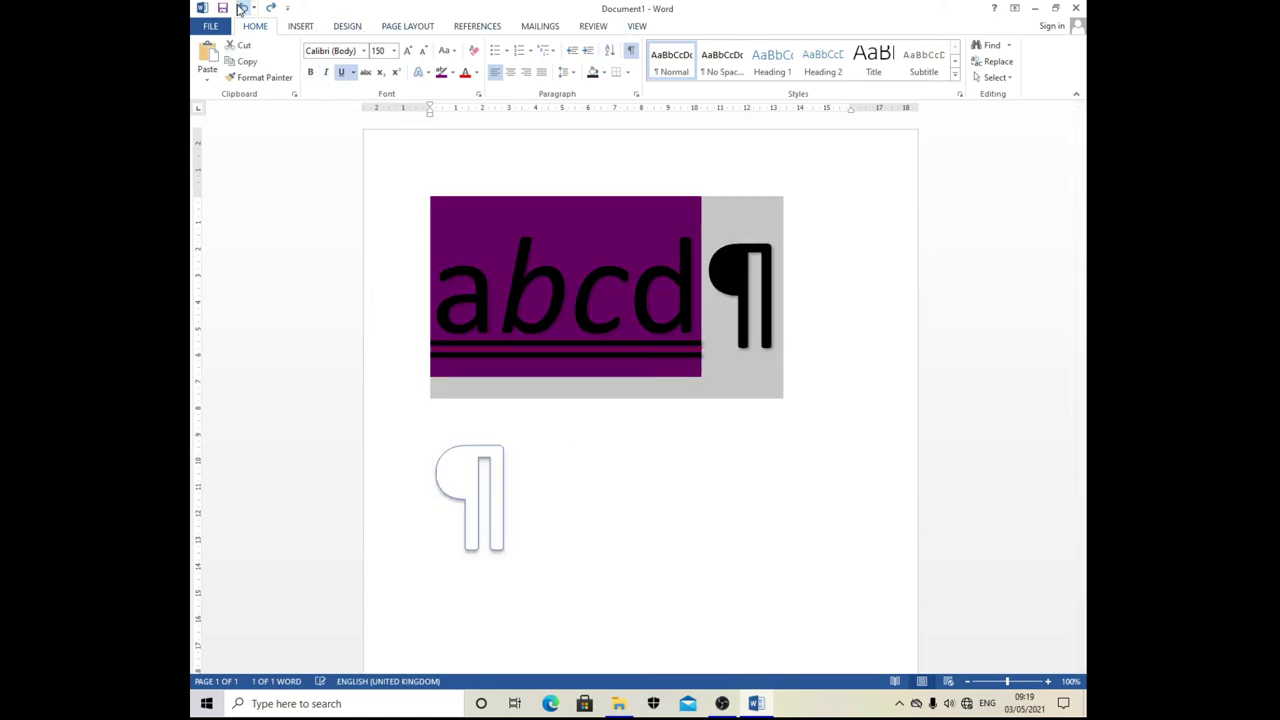
pyautogui.click(242, 8)
pyautogui.click(270, 8)
pyautogui.click(270, 8)
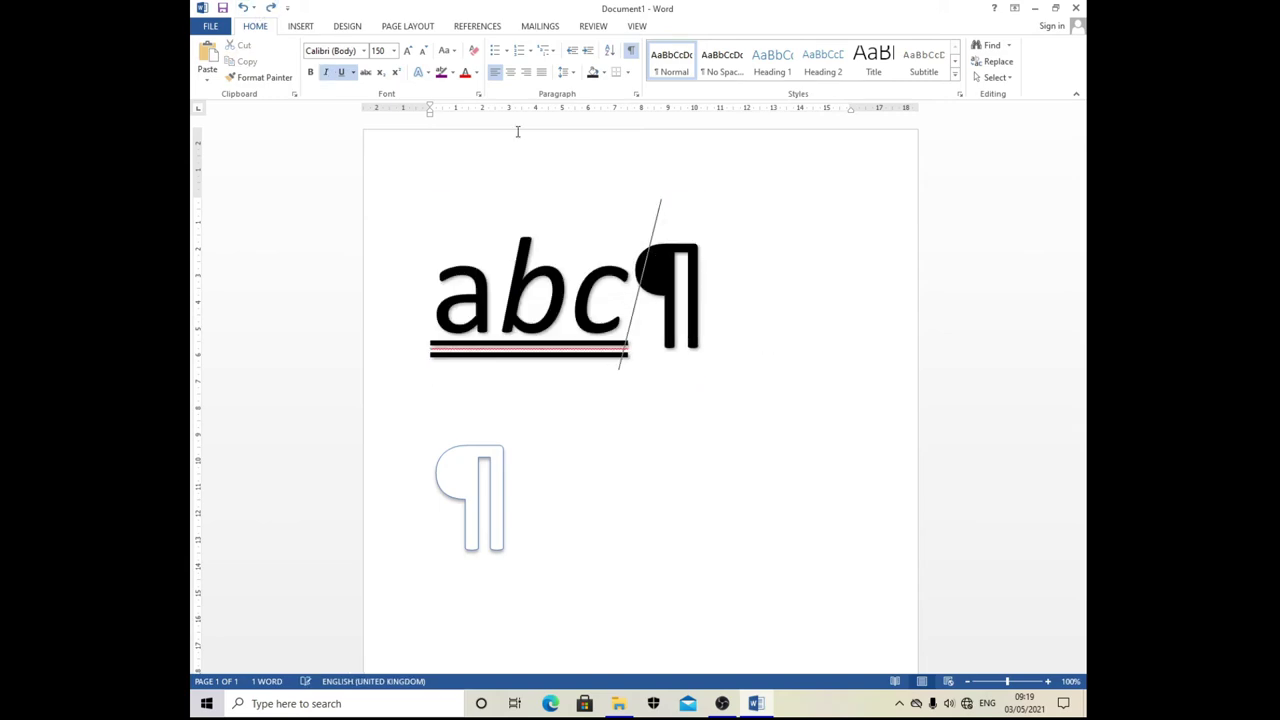
pyautogui.moveTo(571, 285); pyautogui.dragTo(622, 285)
pyautogui.click(683, 285)
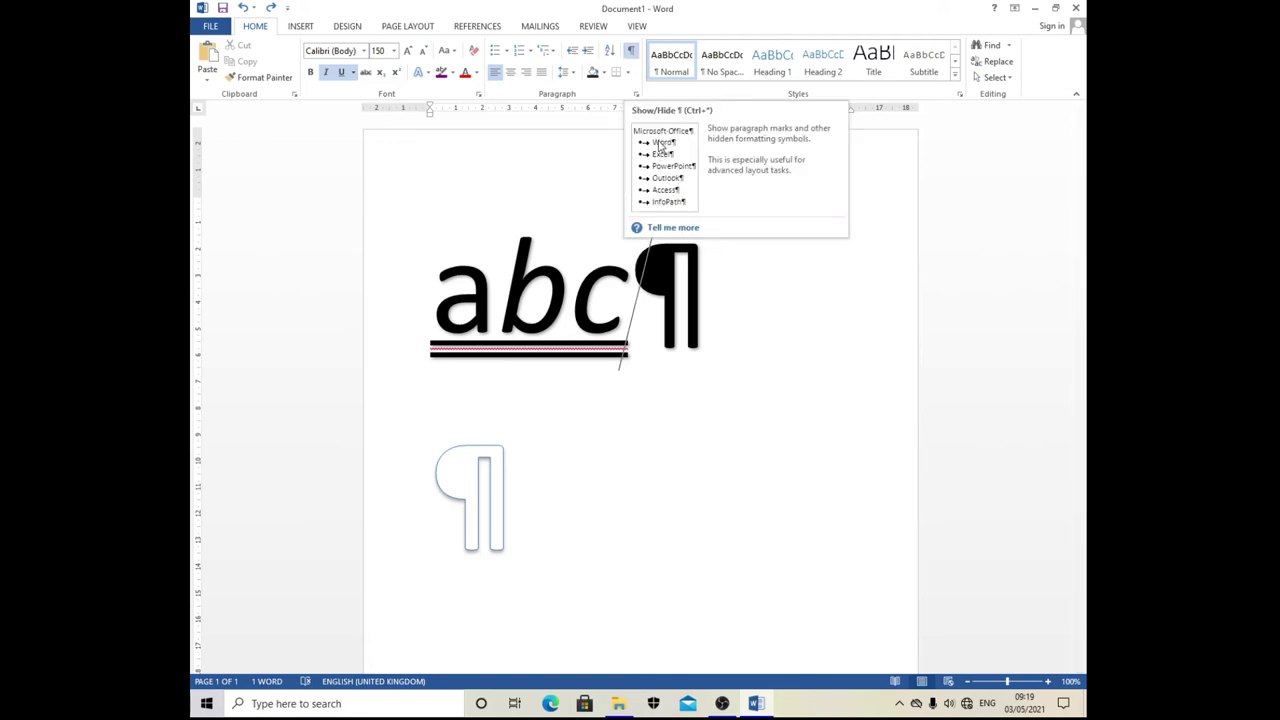
# Step: Open and close Word Help with F1, then expand the full Styles gallery
pyautogui.hotkey('shift', 'Left')
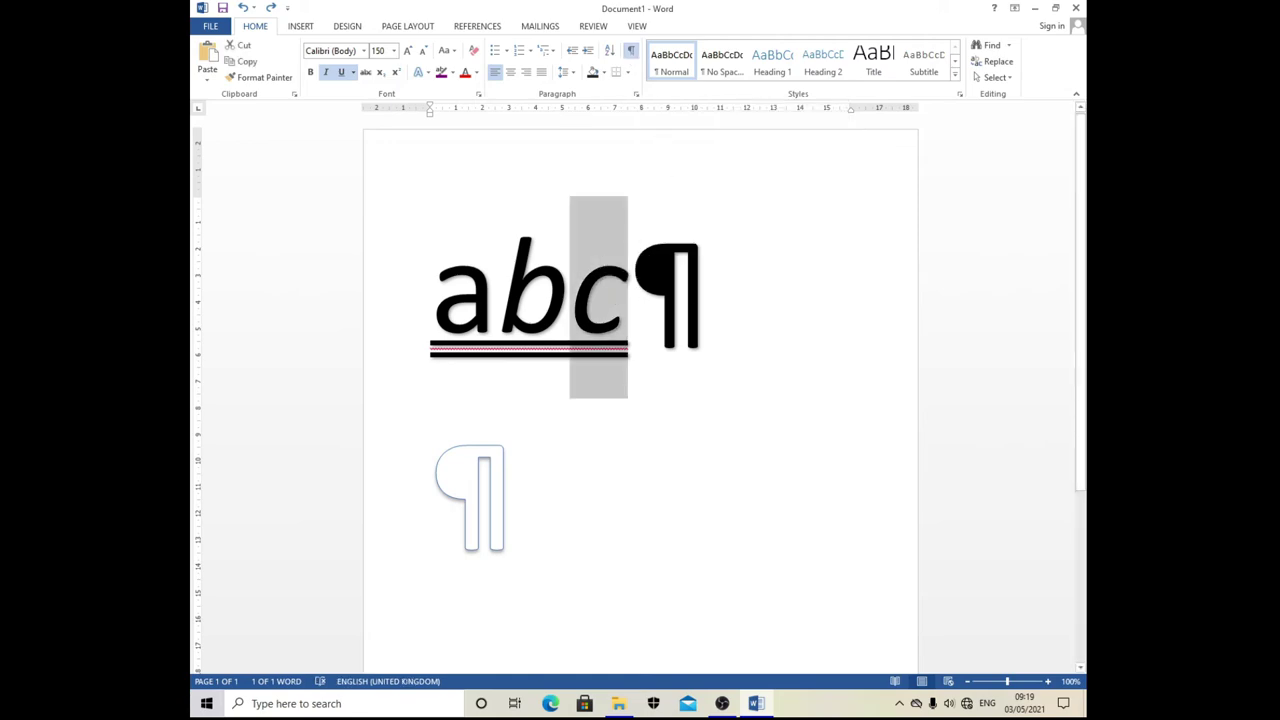
pyautogui.press('Right')
pyautogui.press('F1')
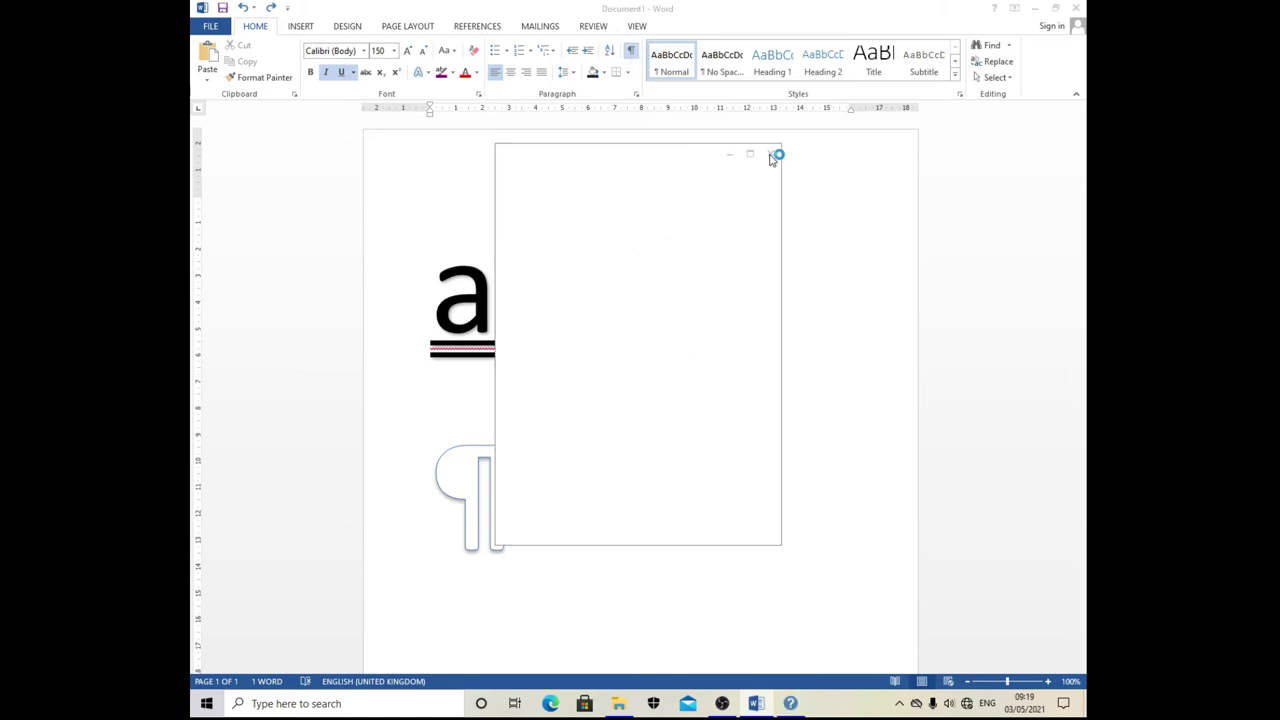
pyautogui.click(770, 154)
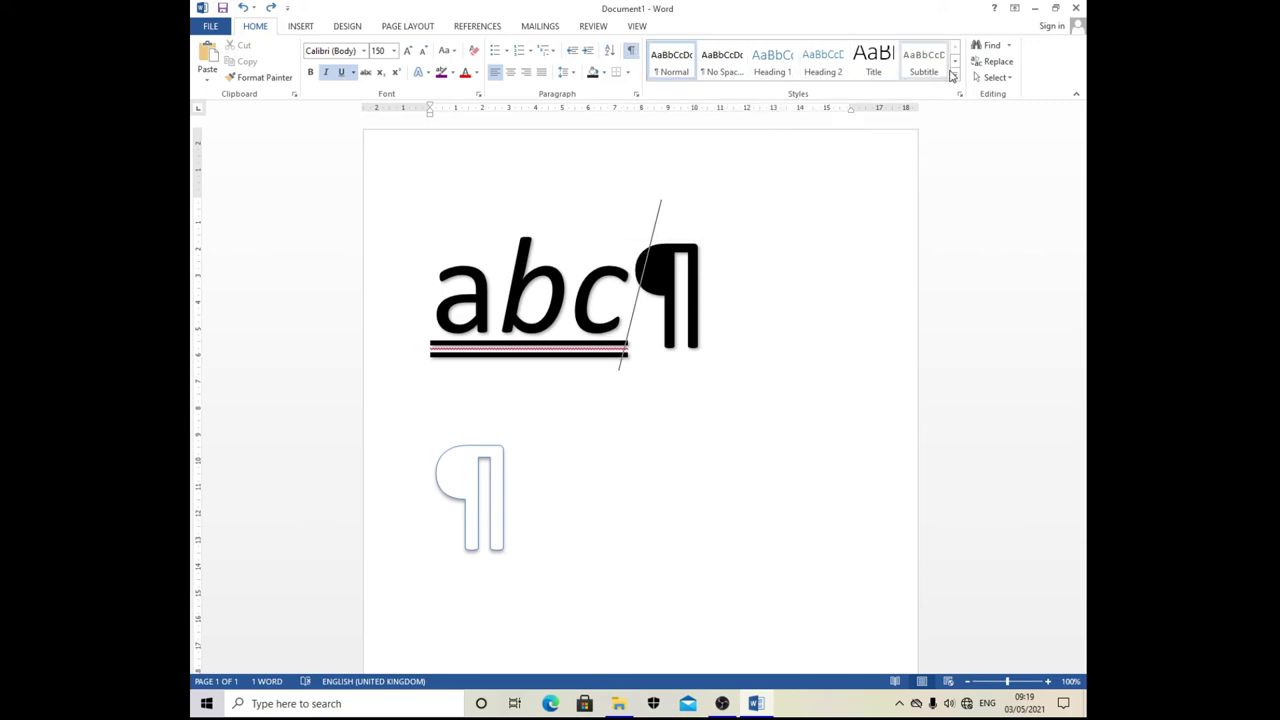
pyautogui.click(955, 76)
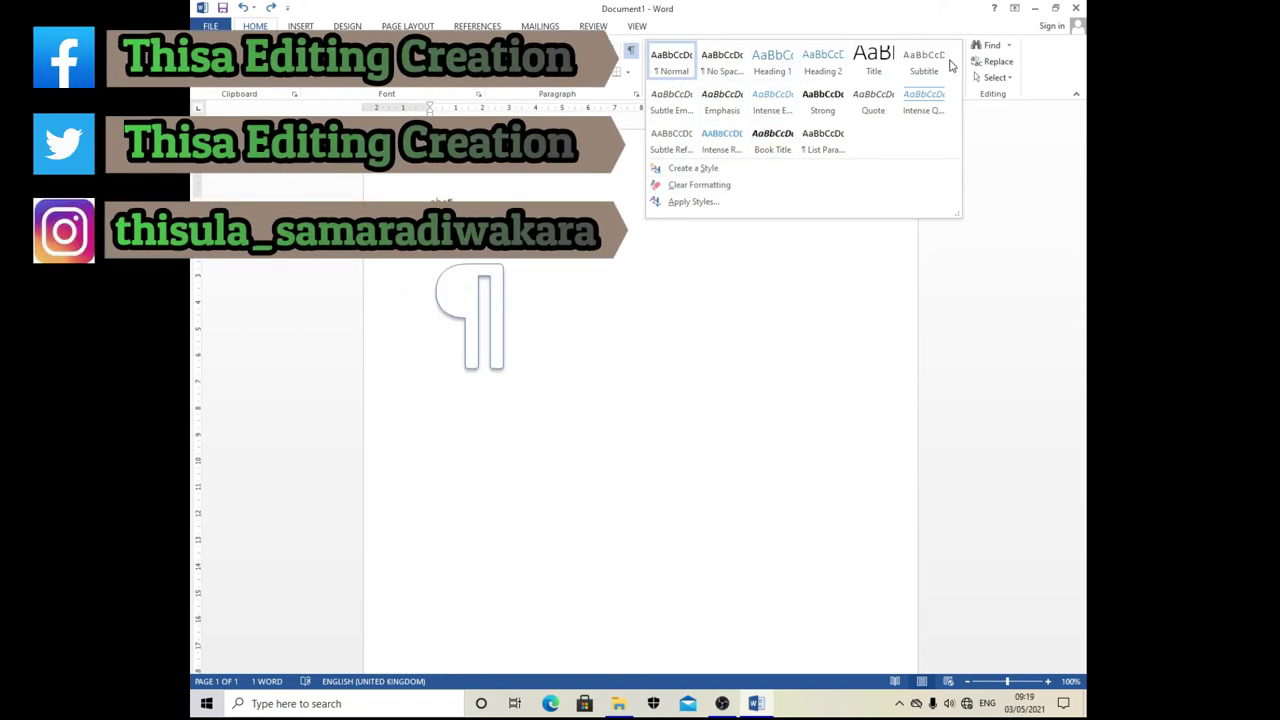
# Step: Apply the Intense Reference style to abc
pyautogui.click(730, 143)
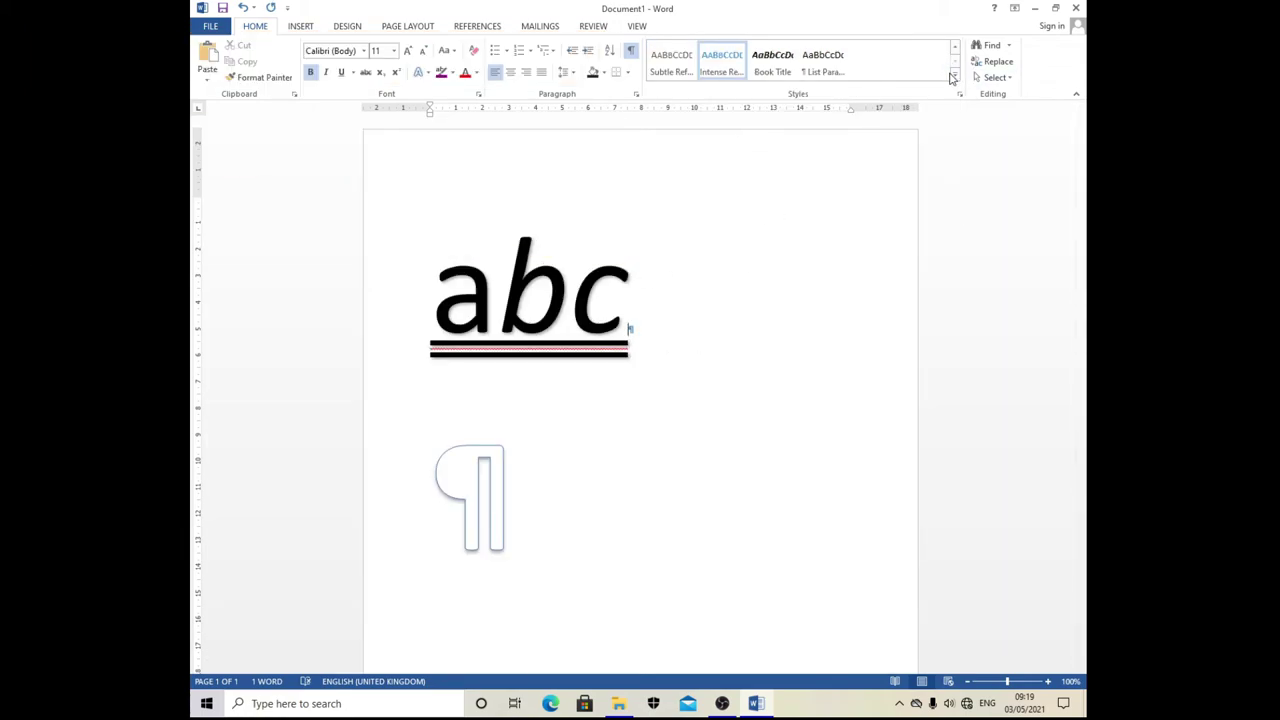
pyautogui.click(955, 74)
pyautogui.click(830, 210)
pyautogui.scroll(-2, 870, 78)
pyautogui.scroll(-1, 866, 75)
pyautogui.scroll(3, 700, 77)
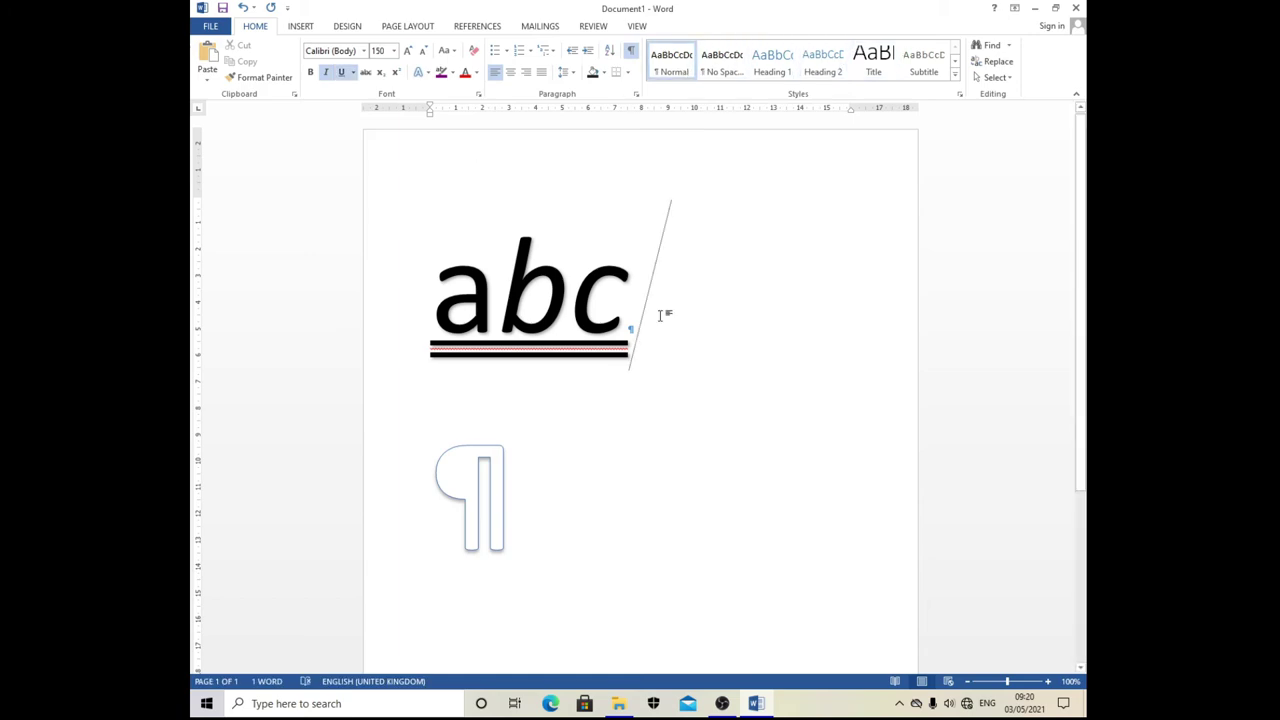
# Step: Select abc and try Title, Heading 2, No Spacing and Title, ending with Book Title
pyautogui.moveTo(666, 320); pyautogui.dragTo(440, 283)
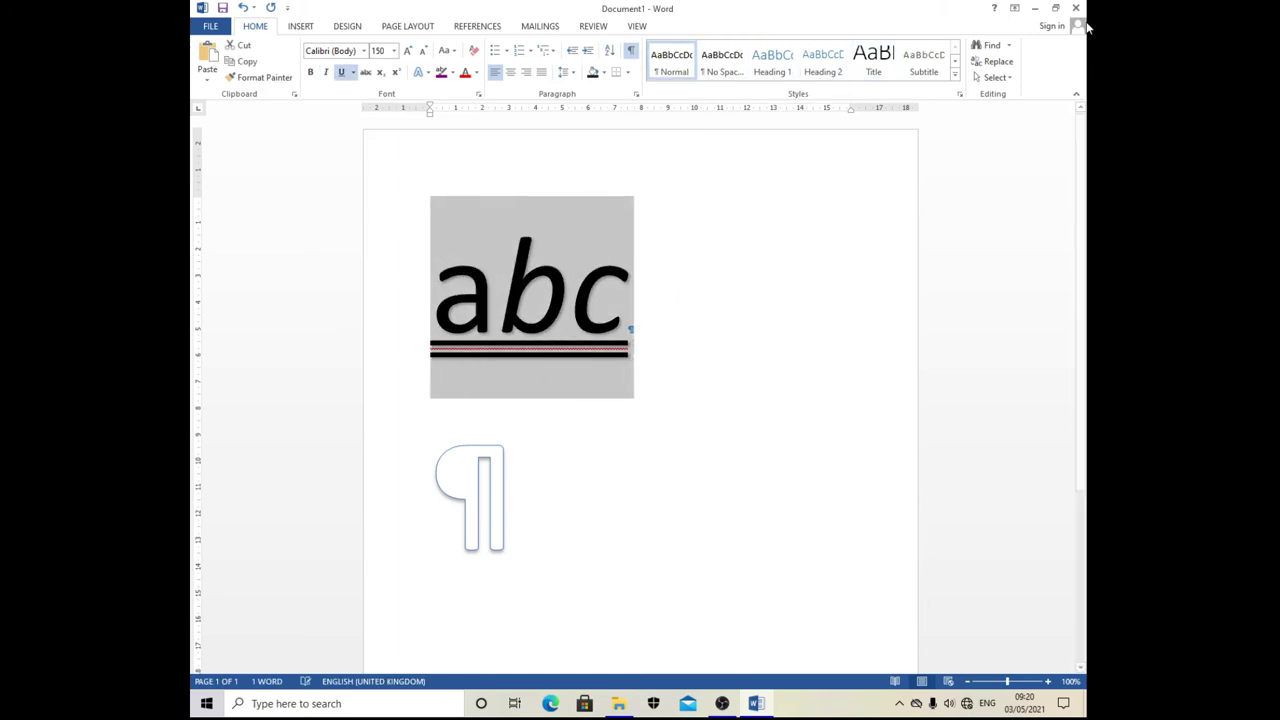
pyautogui.click(873, 60)
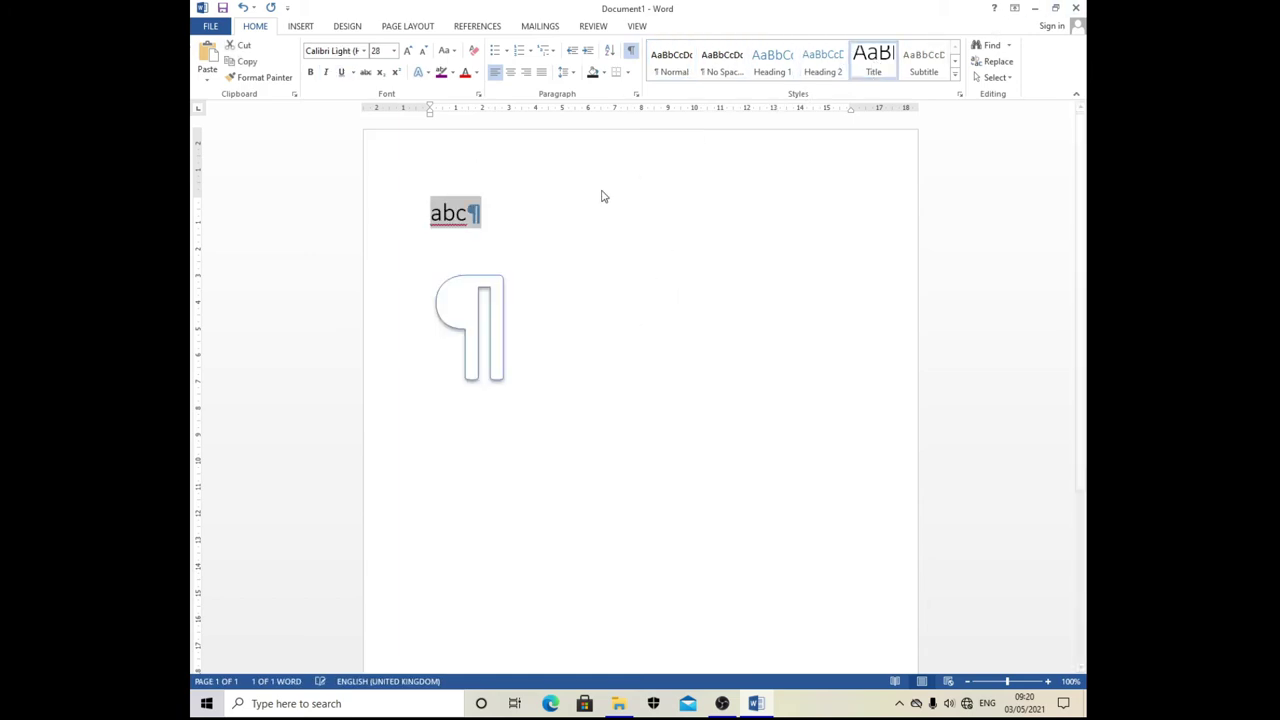
pyautogui.click(822, 60)
pyautogui.click(722, 62)
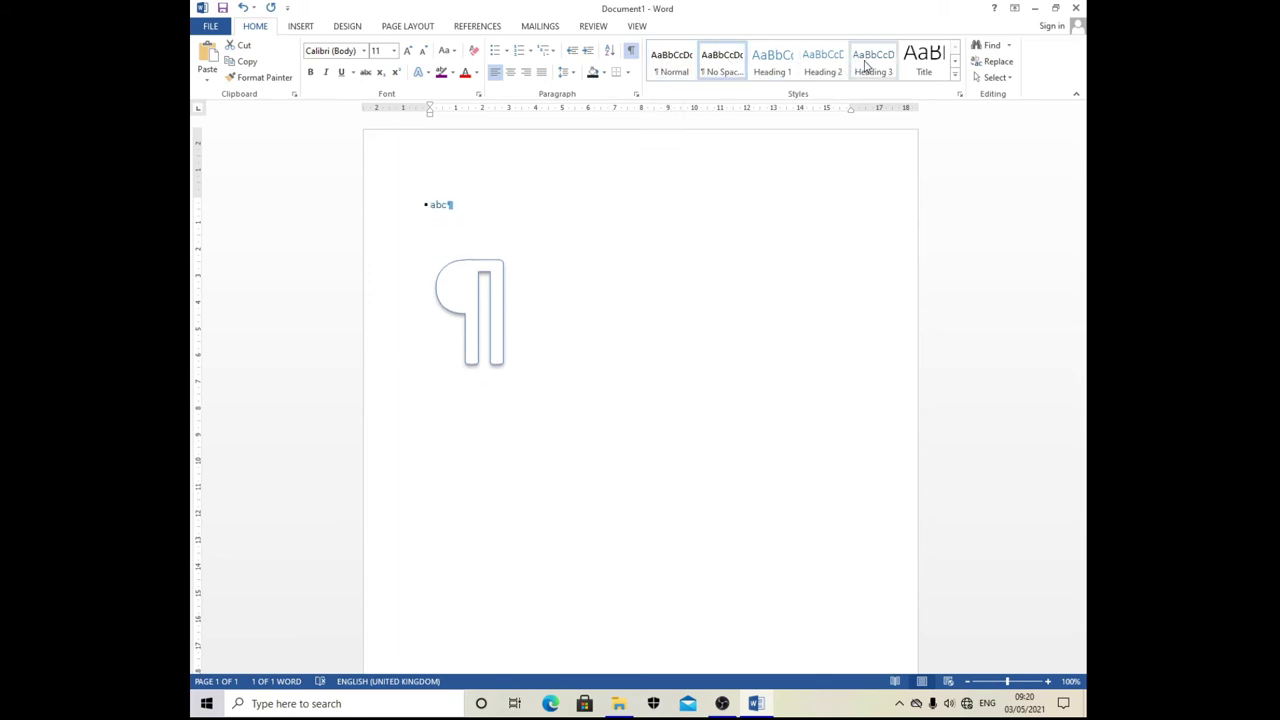
pyautogui.click(955, 80)
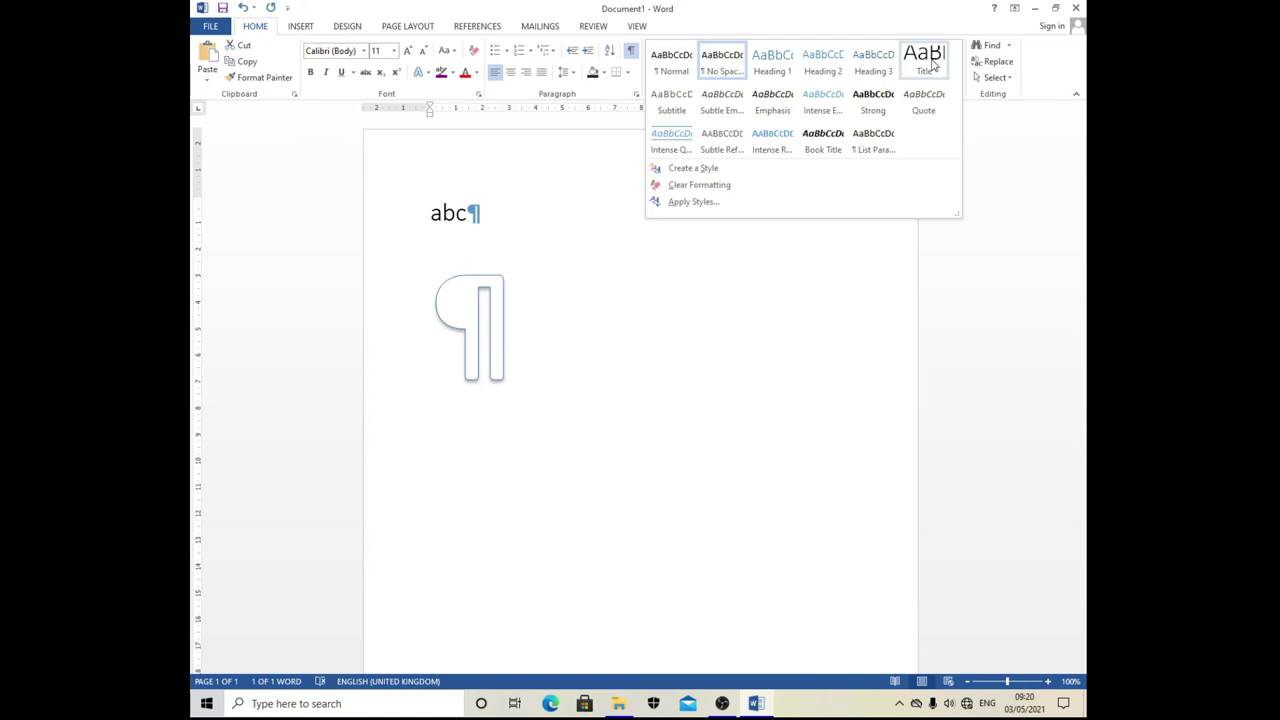
pyautogui.click(932, 63)
pyautogui.click(955, 76)
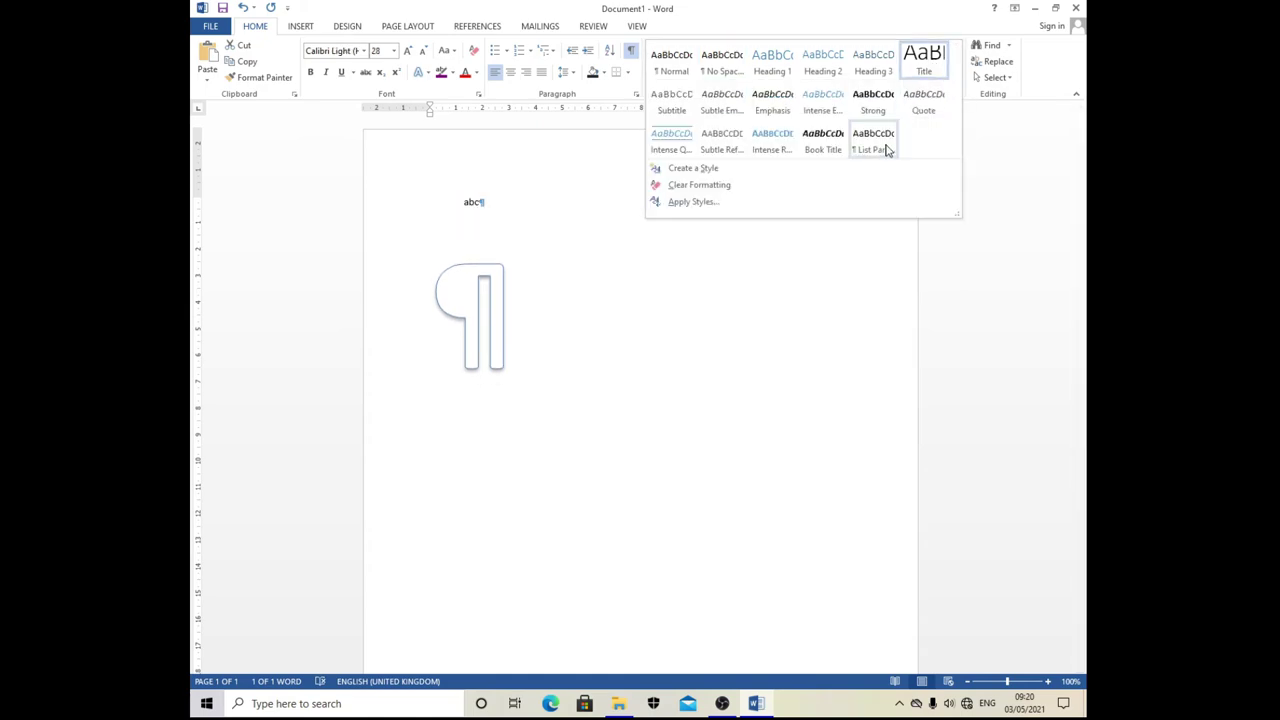
pyautogui.click(817, 146)
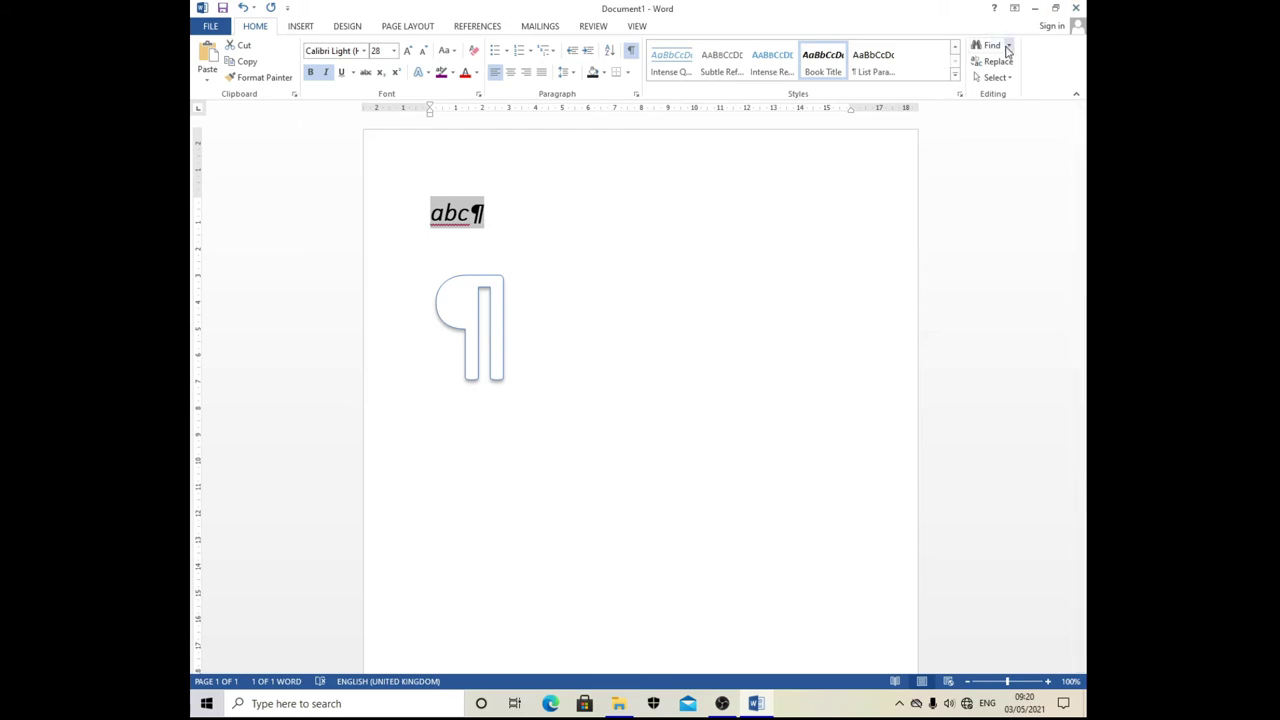
# Step: Briefly check the Select options, then collapse the ribbon to enlarge the page area
pyautogui.click(994, 77)
pyautogui.click(980, 187)
pyautogui.click(1076, 94)
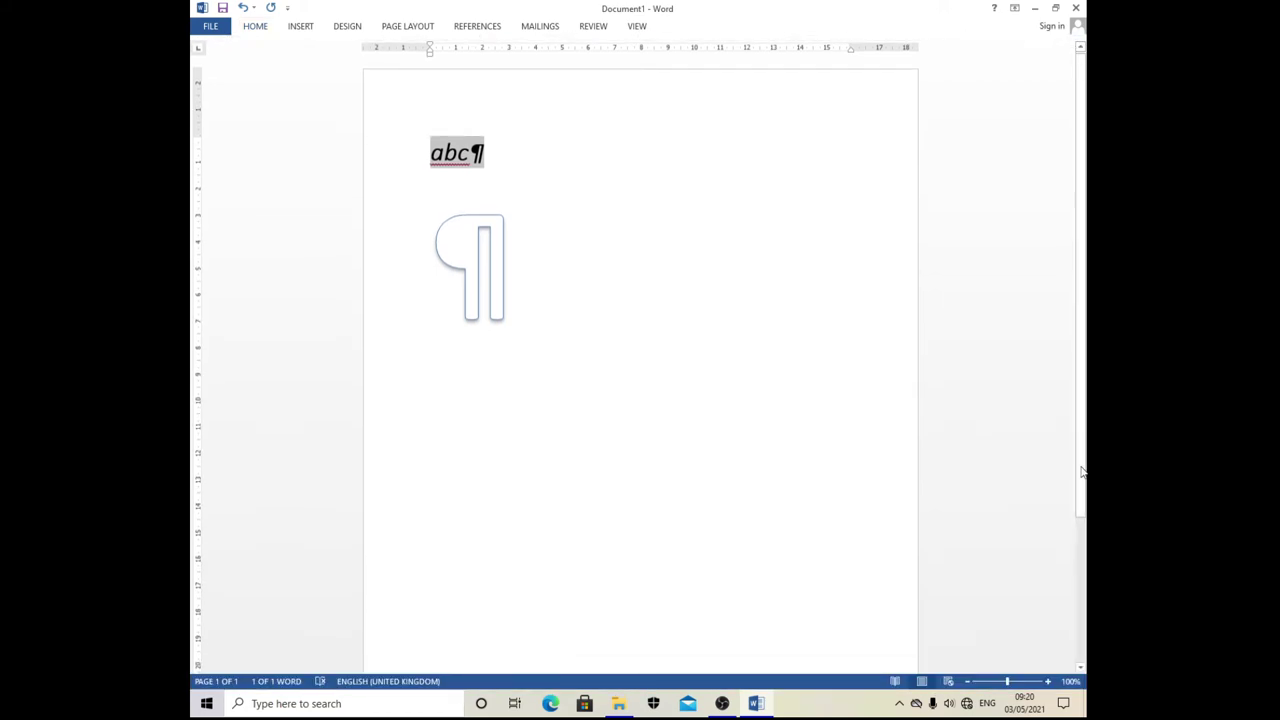
# Step: Search for 'abc' in the Navigation pane and Find and Replace, then cancel the dialog
pyautogui.click(257, 27)
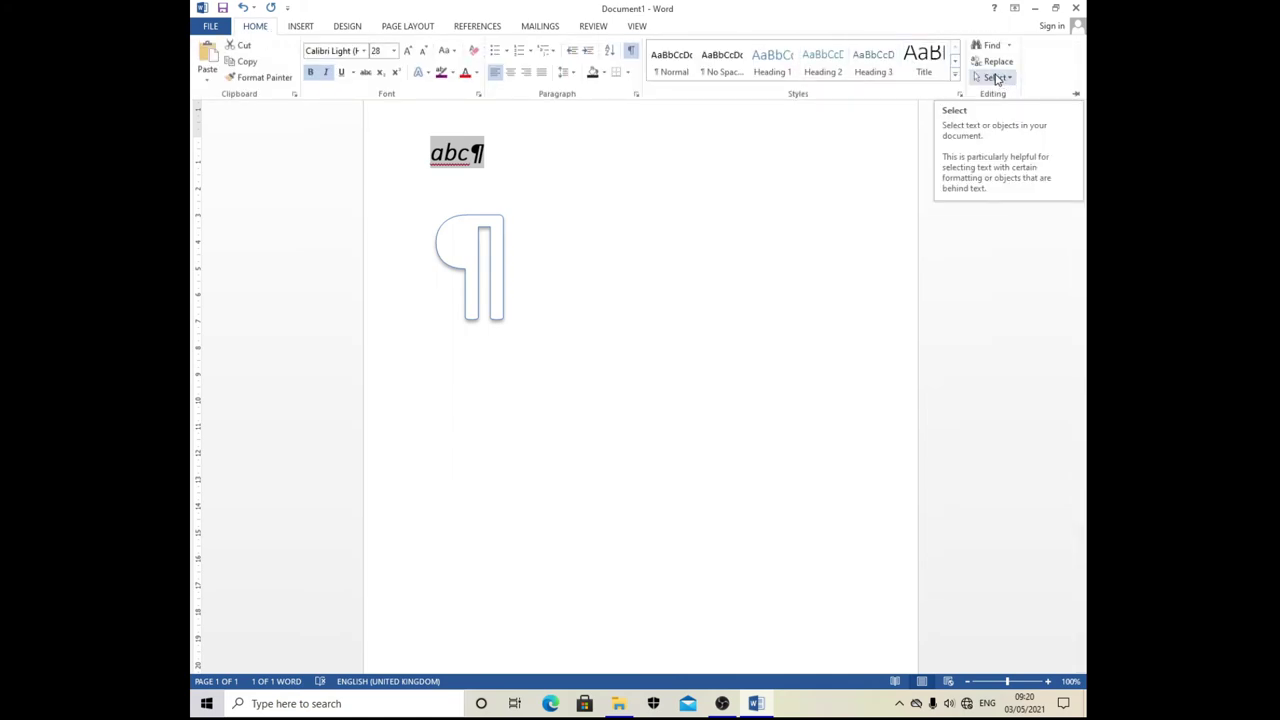
pyautogui.click(992, 45)
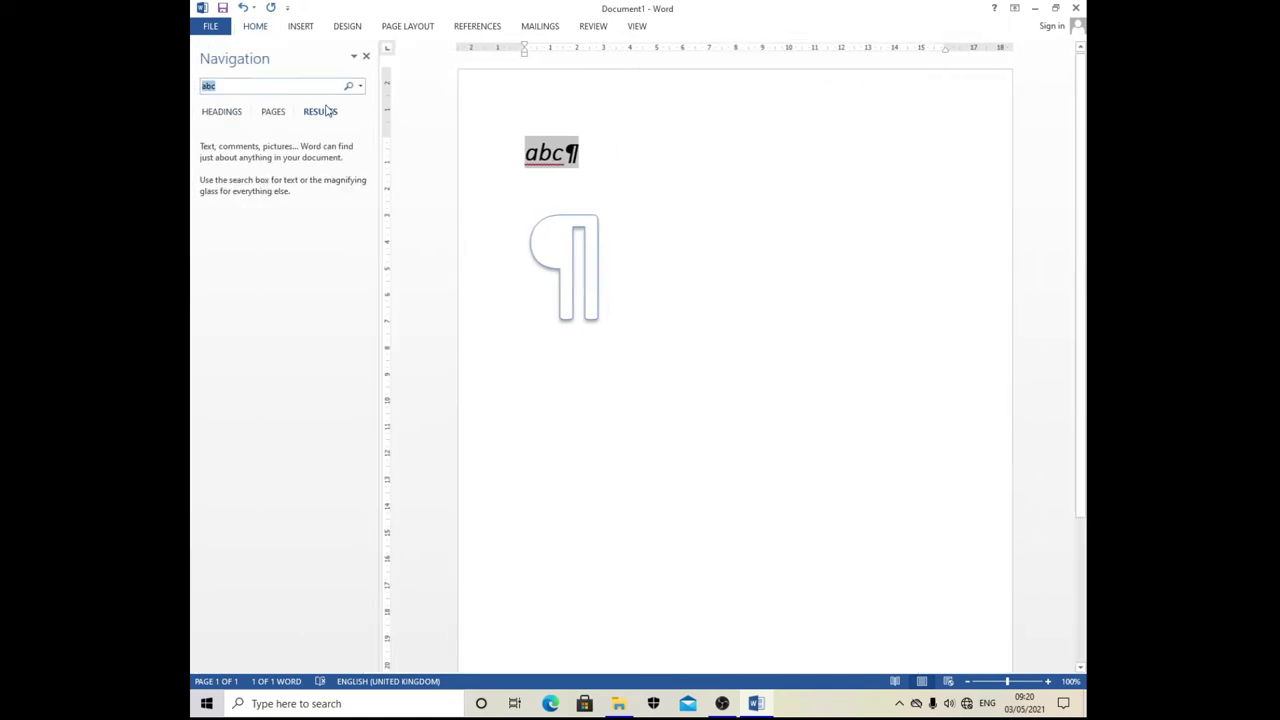
pyautogui.click(366, 56)
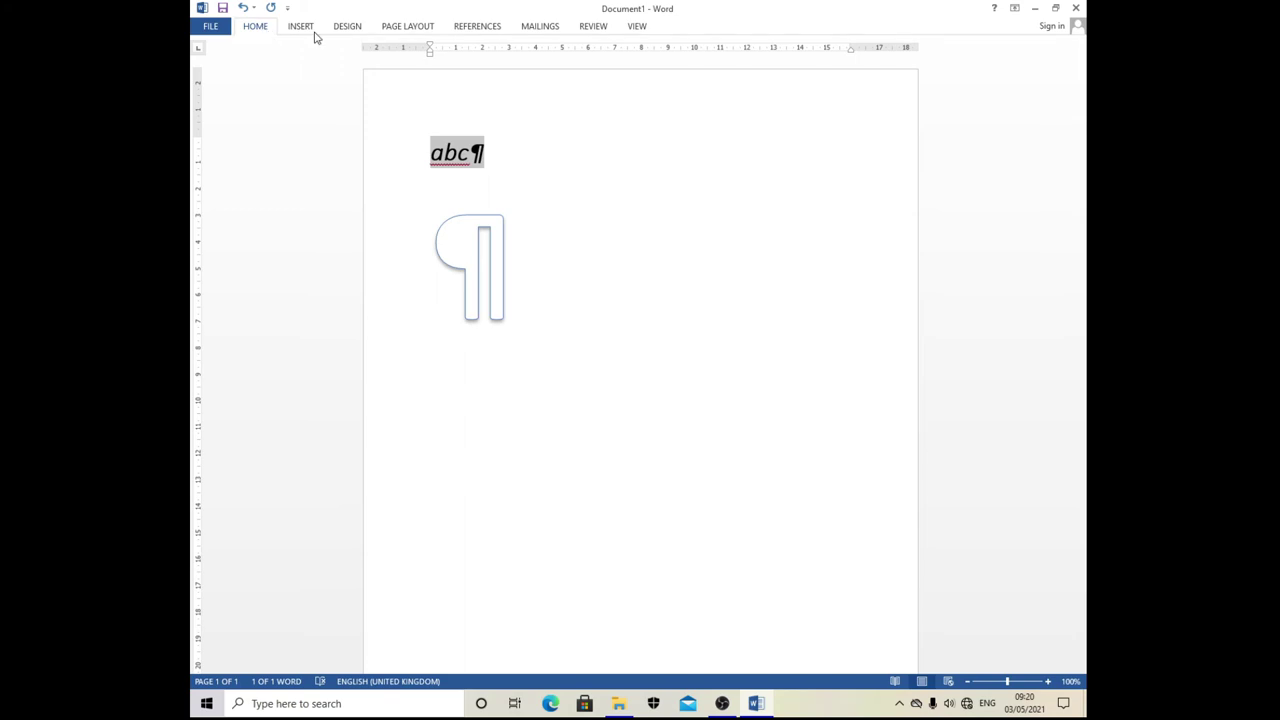
pyautogui.click(1008, 46)
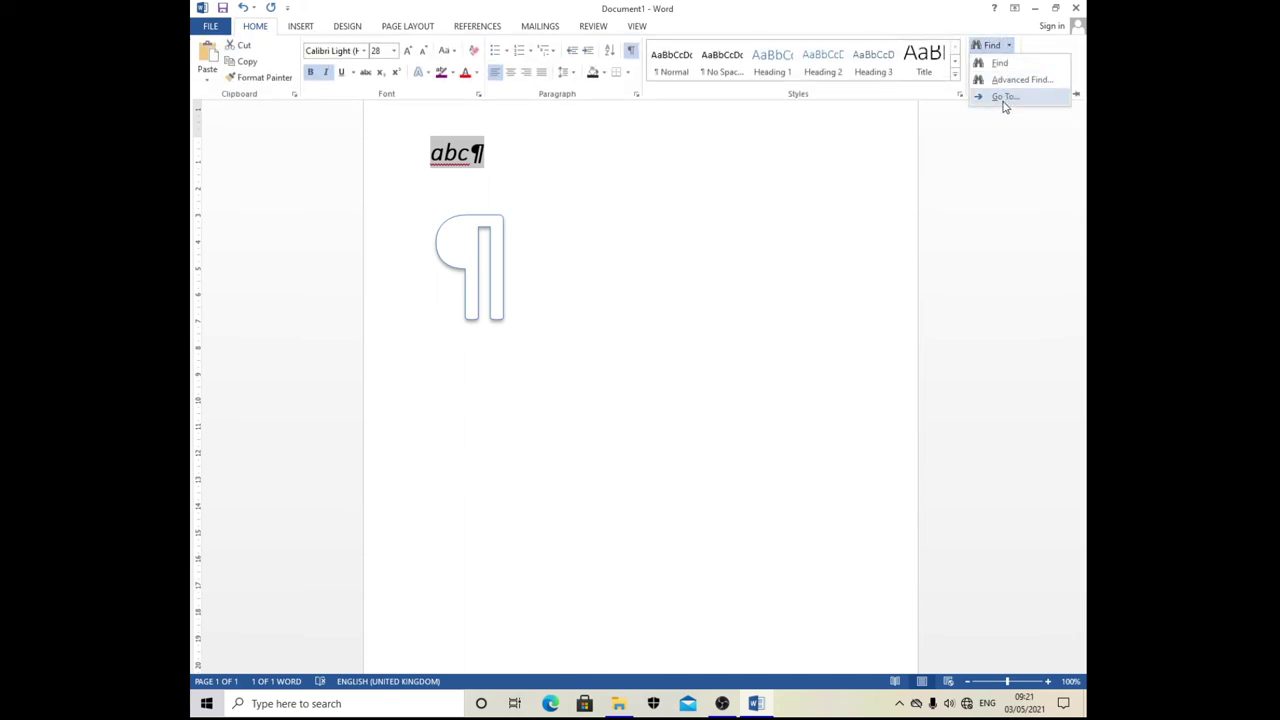
pyautogui.press('Escape')
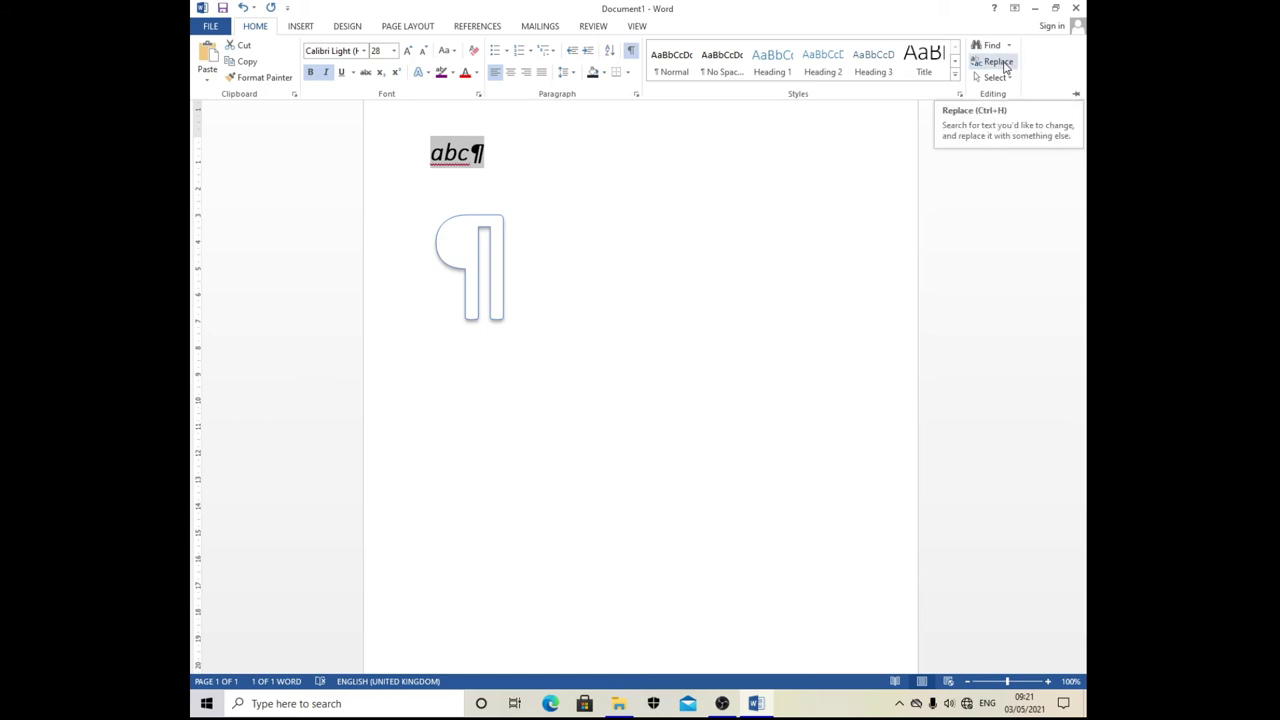
pyautogui.click(996, 62)
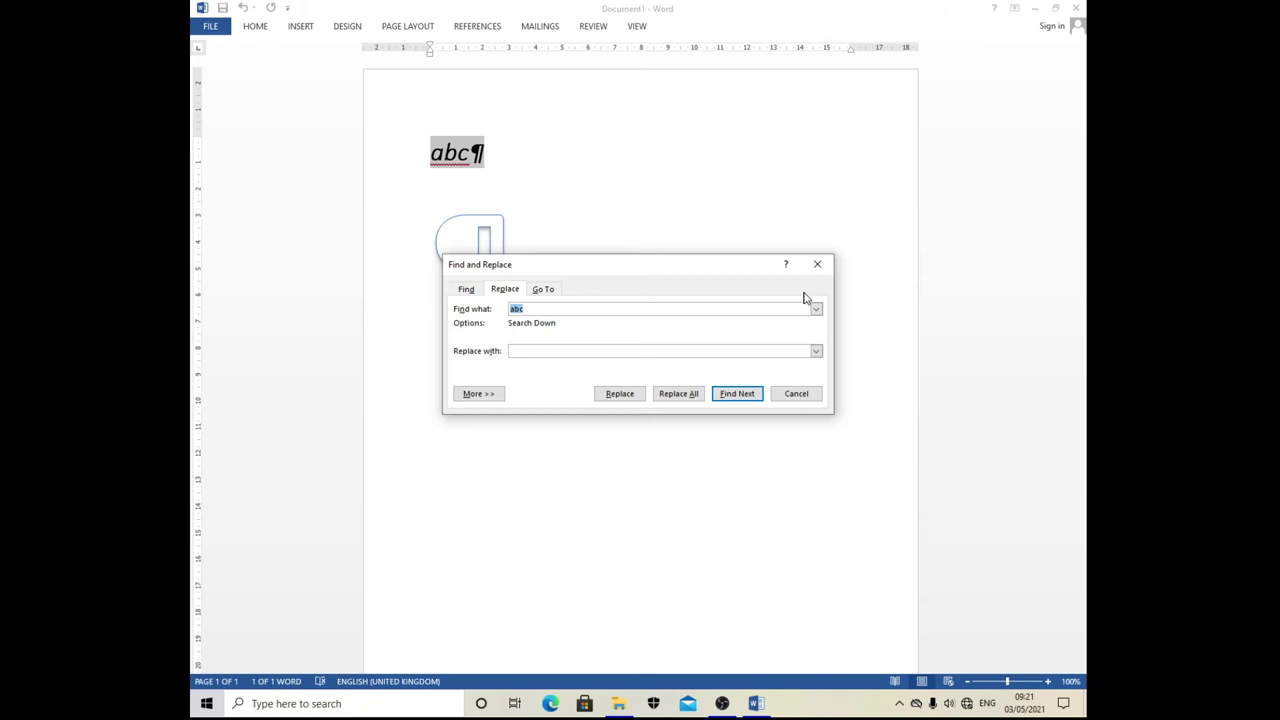
pyautogui.click(800, 393)
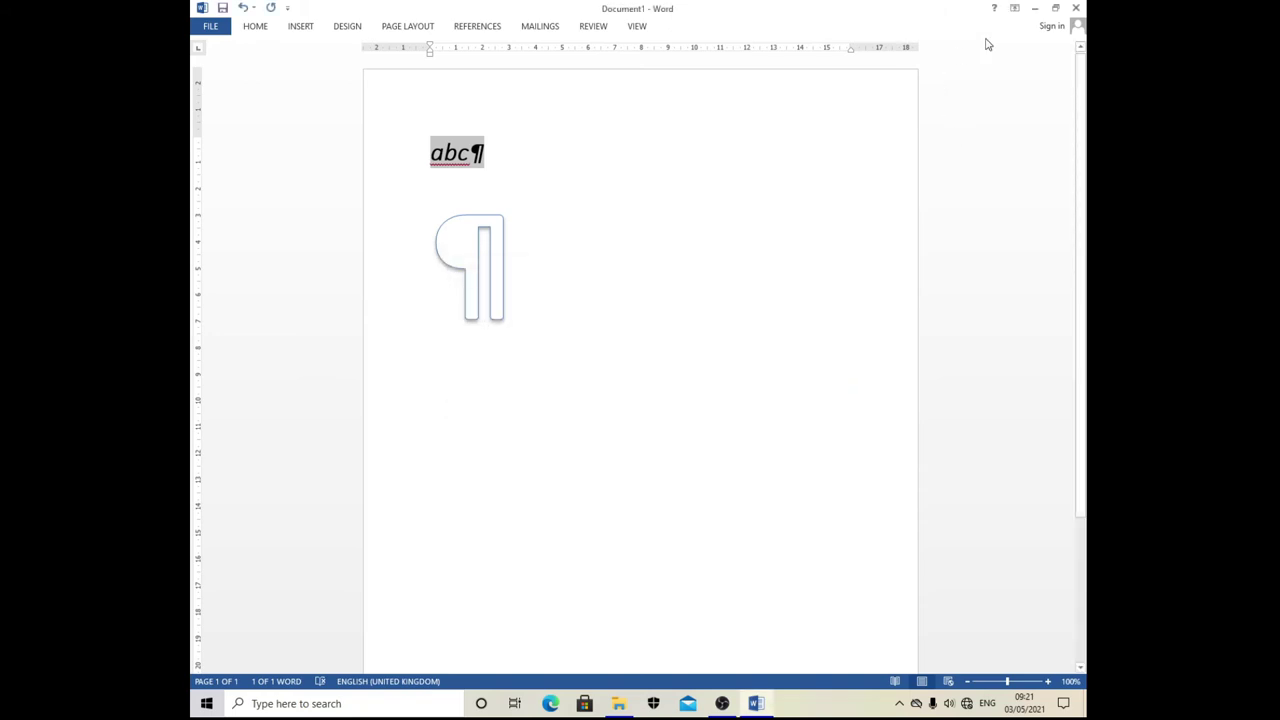
# Step: Re-expand the HOME ribbon and glance at the Editing > Select options without changing 'abc'
pyautogui.click(256, 27)
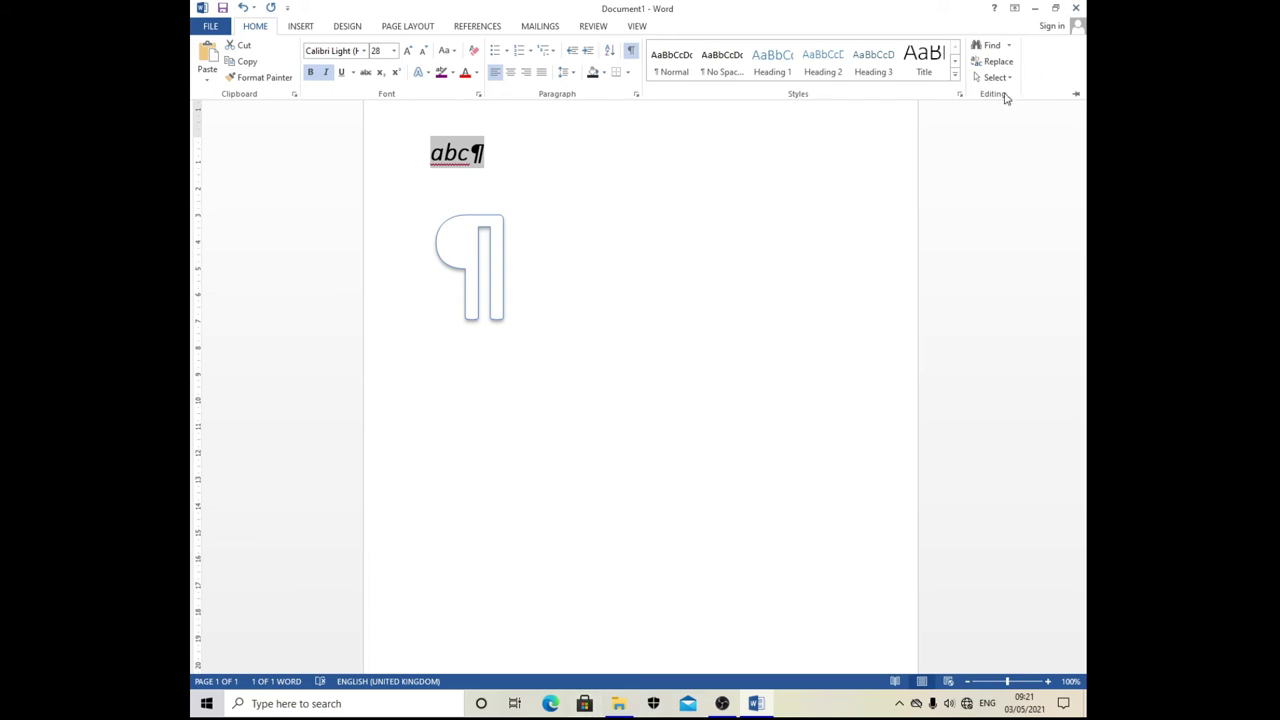
pyautogui.click(1006, 80)
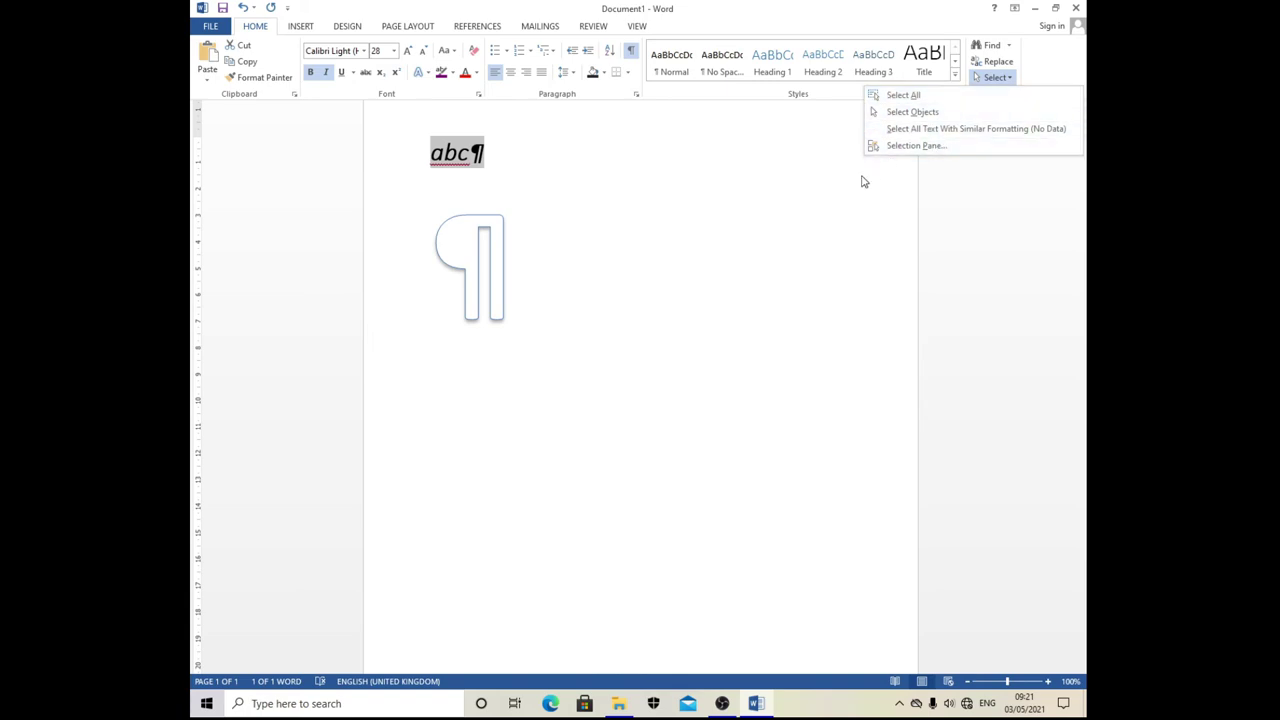
pyautogui.press('Escape')
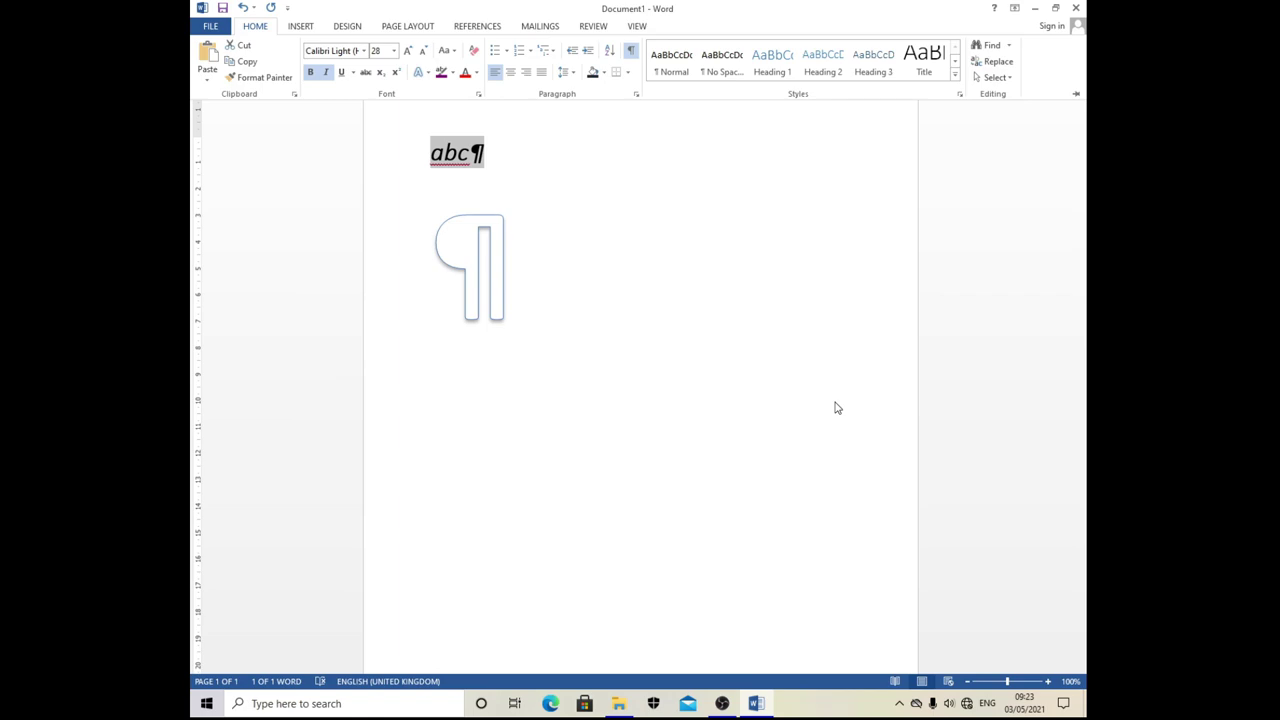
# Step: Display the INSERT ribbon after a quick look at the DESIGN tab
pyautogui.click(300, 26)
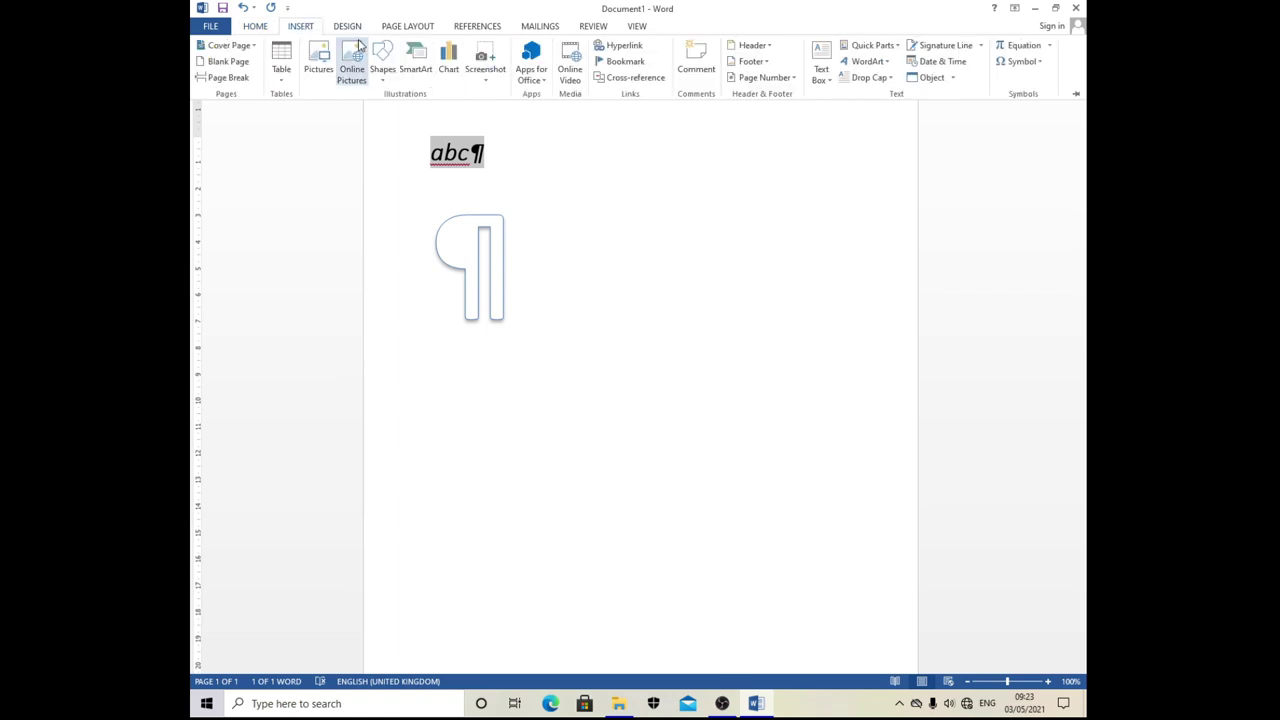
pyautogui.click(348, 26)
pyautogui.click(303, 28)
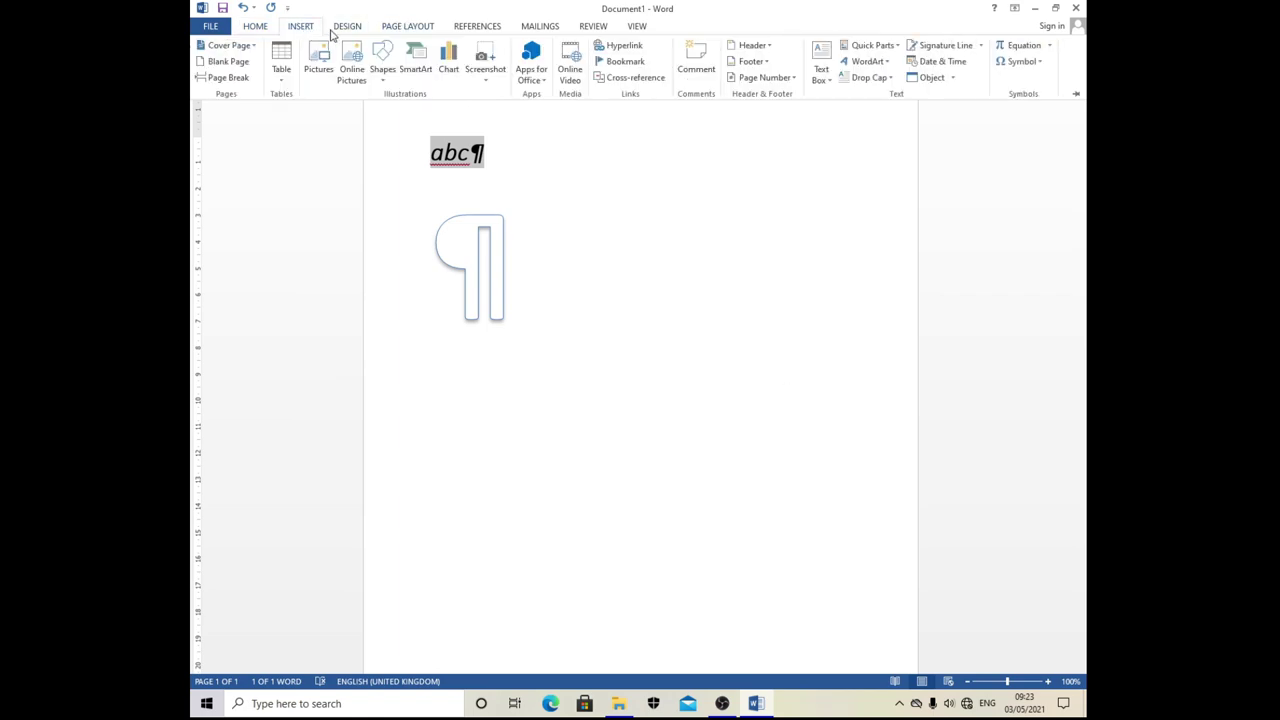